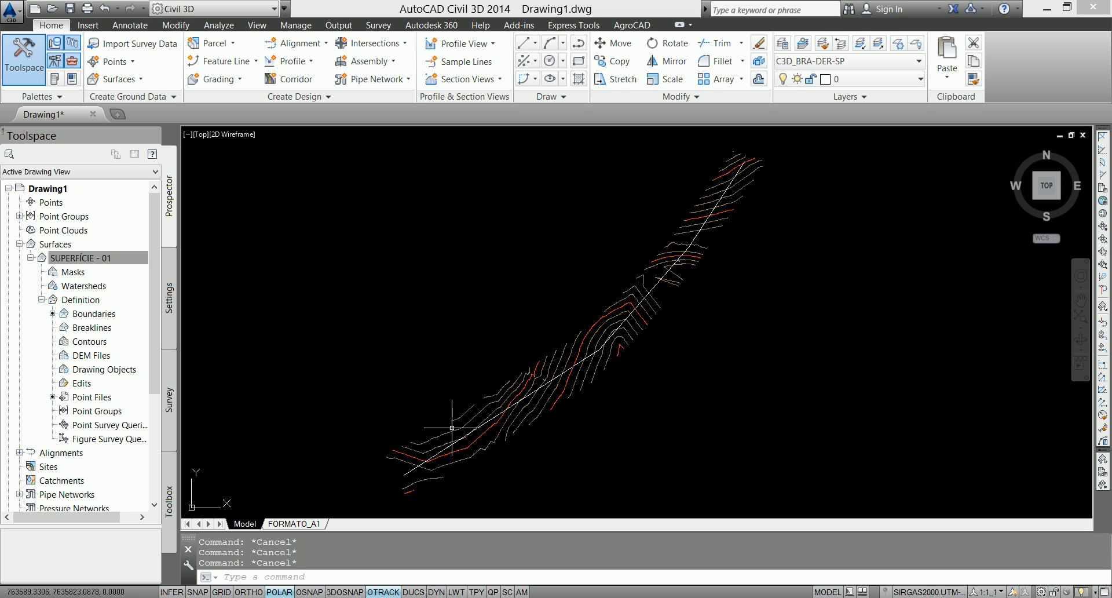
Use Create Alignment from Objects and pick the centreline polyline running through the surface contours.
left_click(633, 311)
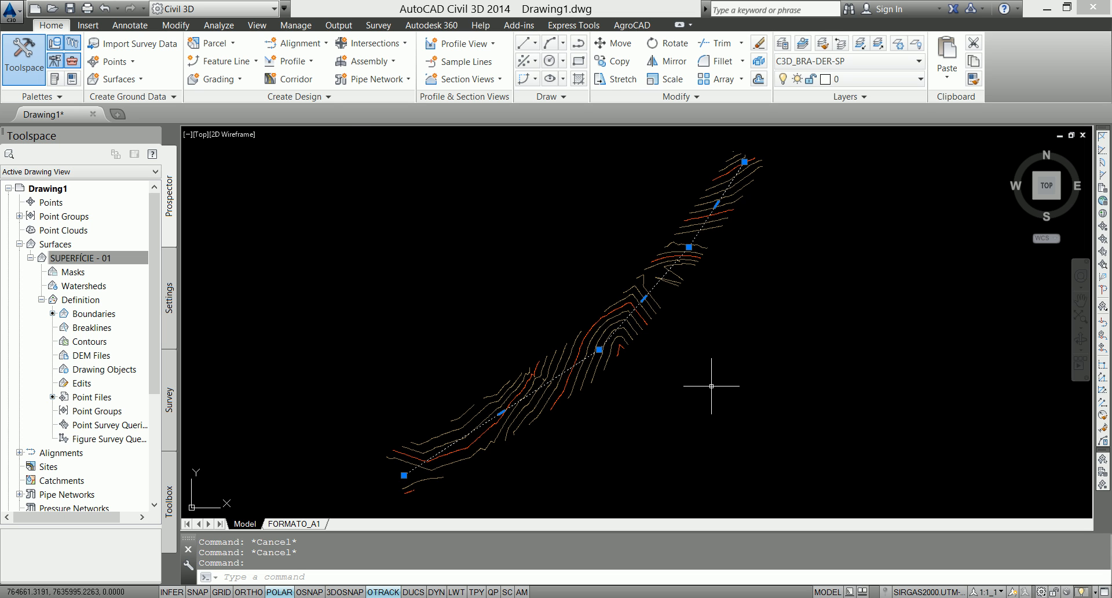
left_click(312, 44)
left_click(312, 44)
left_click(296, 47)
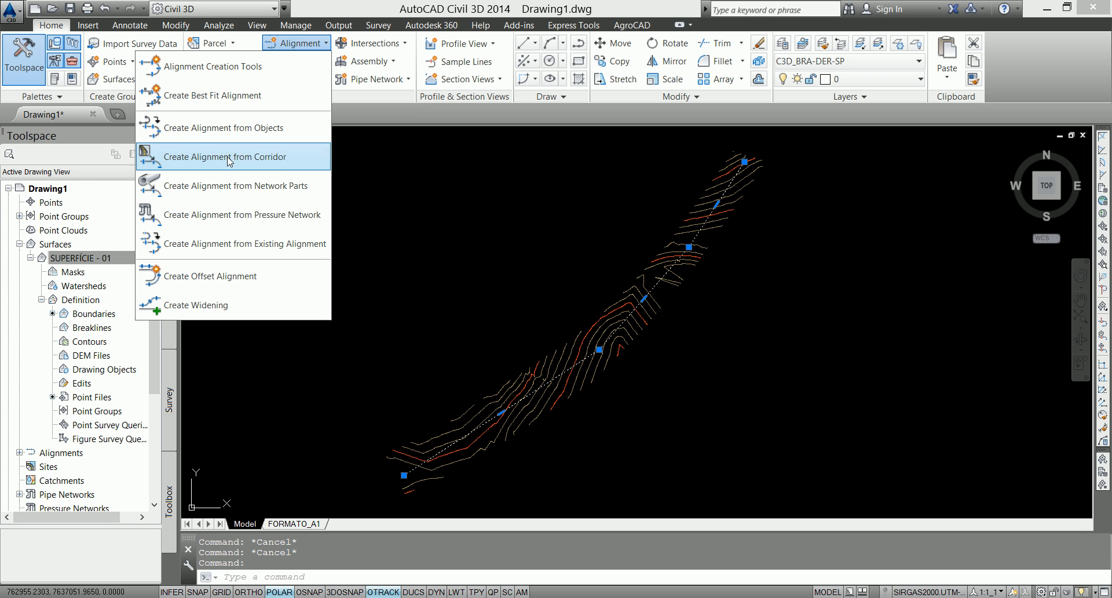
left_click(262, 132)
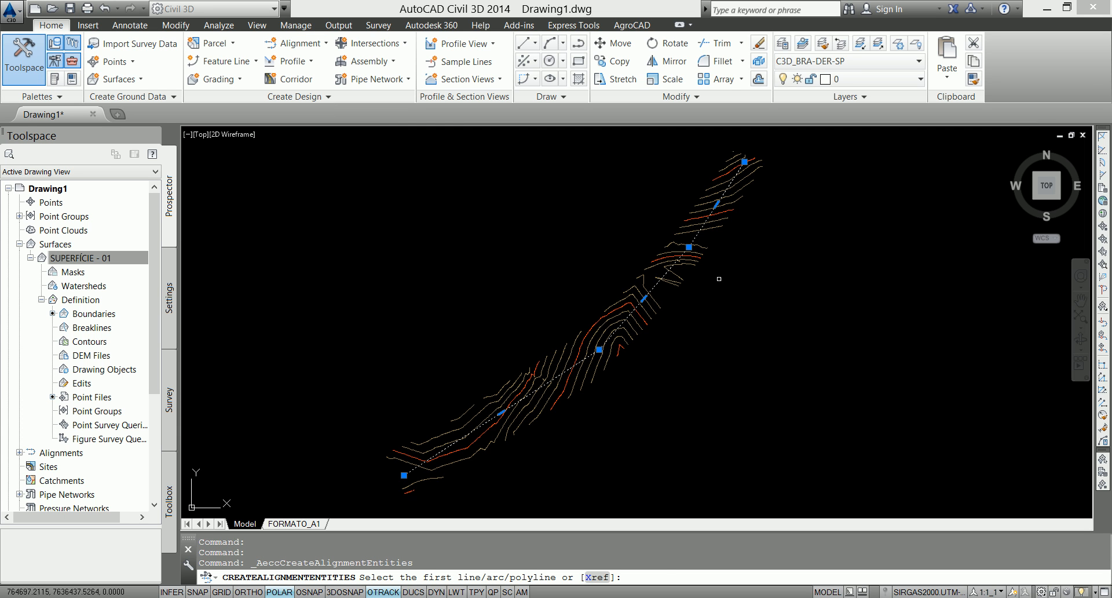
left_click(652, 288)
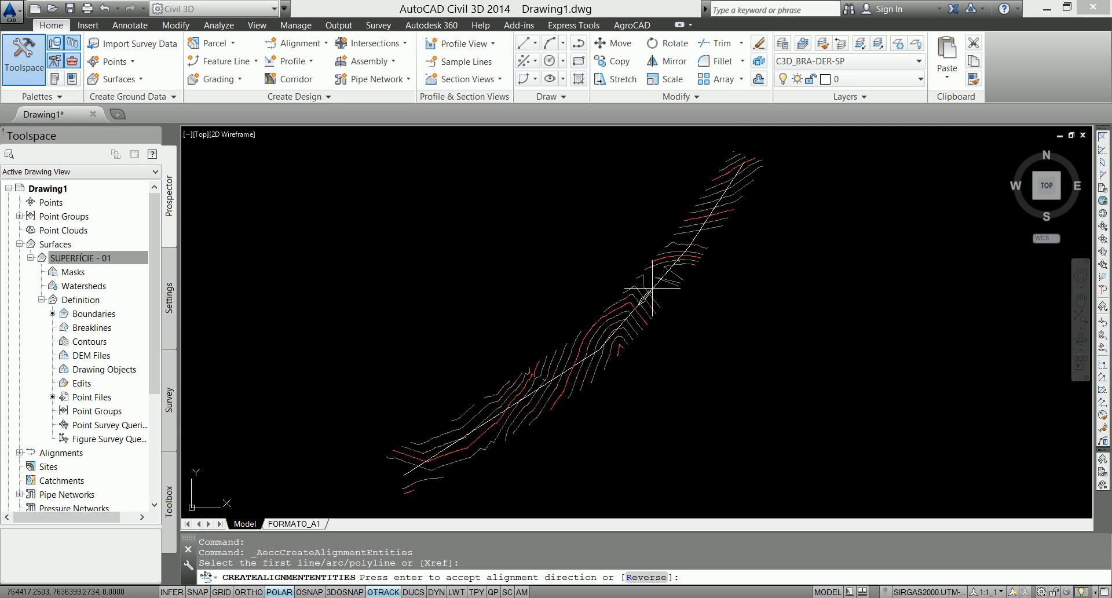
Check the direction arrow on the polyline and accept the proposed alignment direction.
scroll(645, 295, "up", 4)
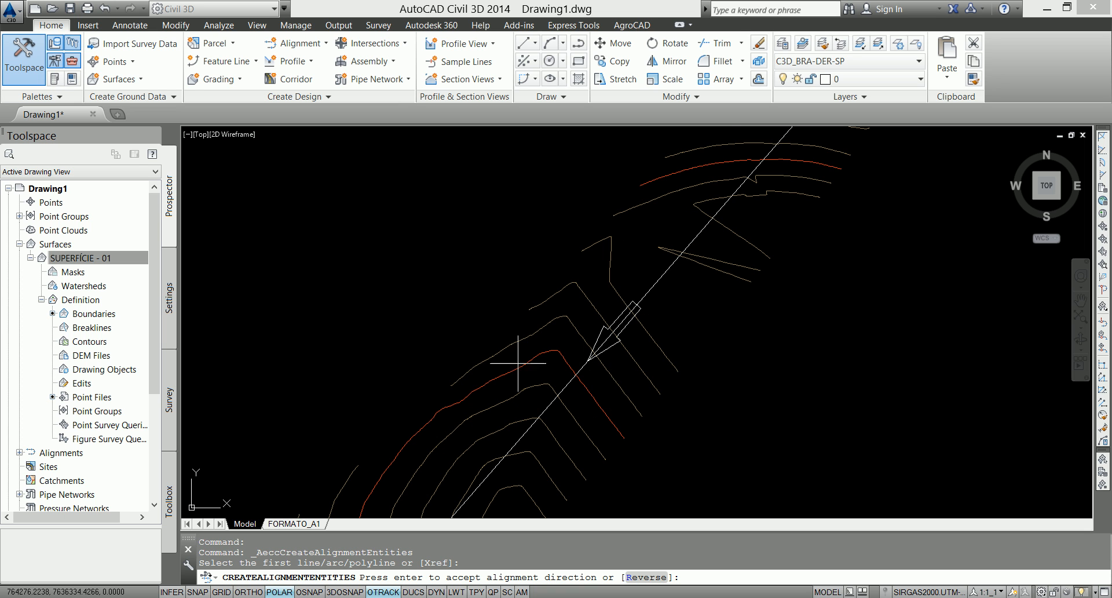
scroll(616, 280, "down", 4)
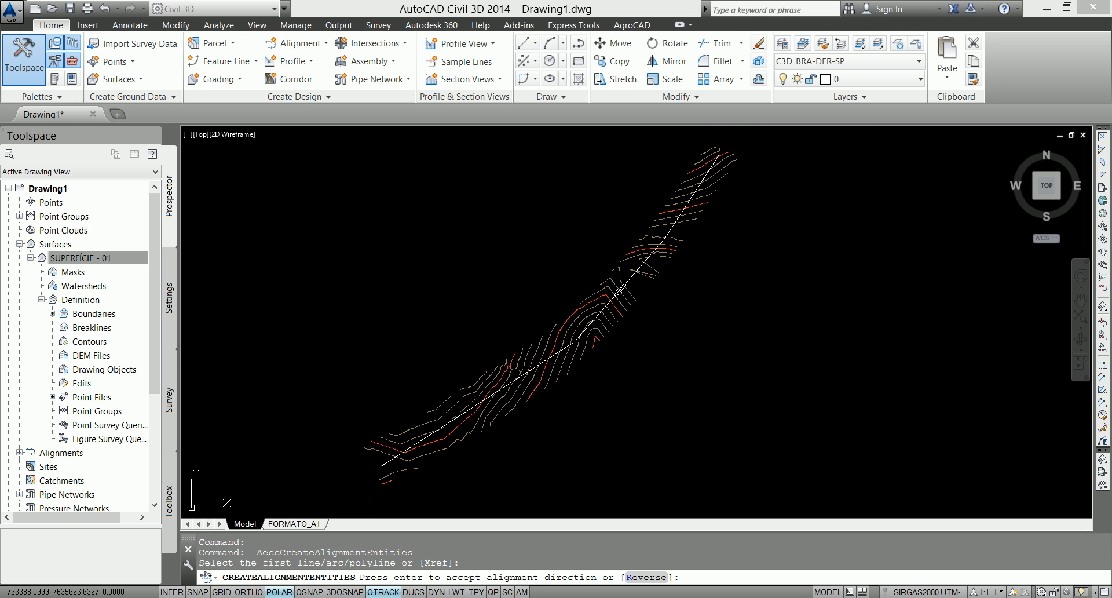
scroll(585, 322, "up", 2)
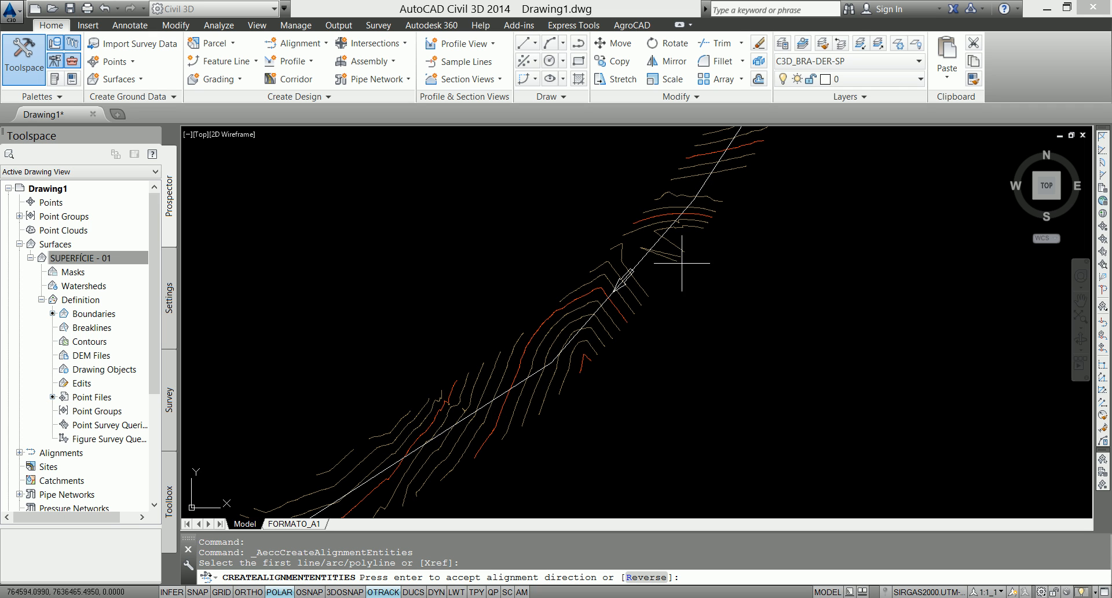
scroll(554, 342, "down", 3)
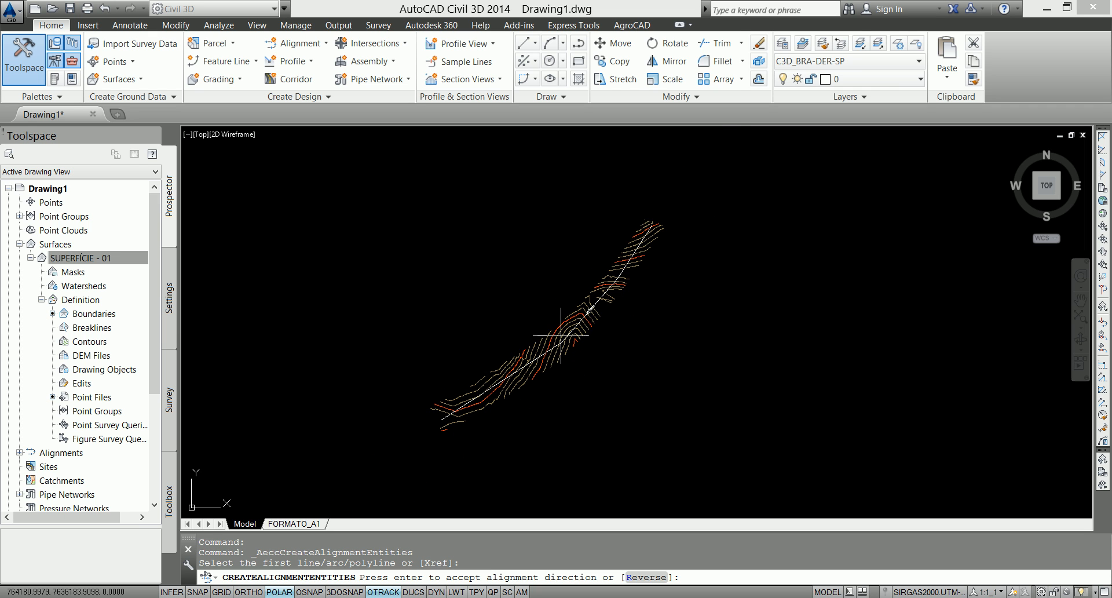
scroll(554, 342, "up", 2)
right_click(554, 335)
left_click(573, 342)
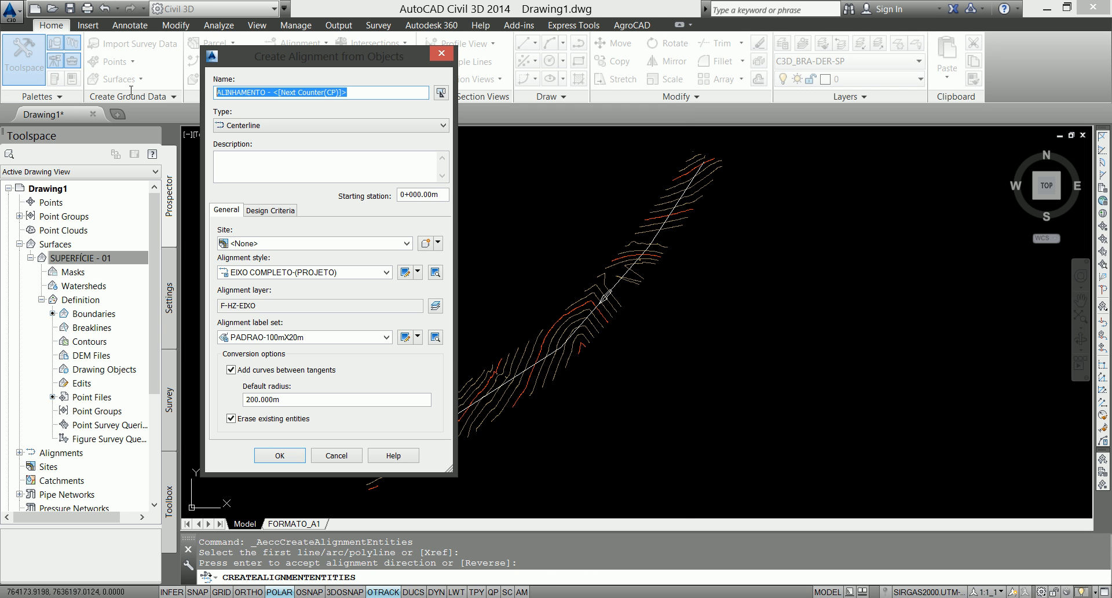
Review the name and starting station proposed for the alignment.
left_click(358, 96)
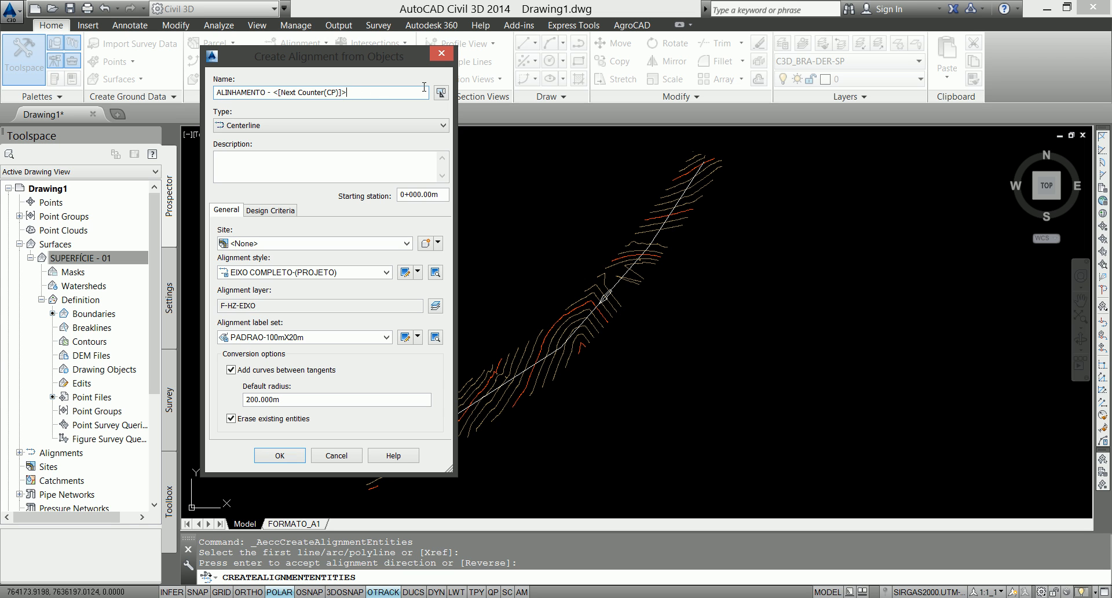
left_click(447, 195)
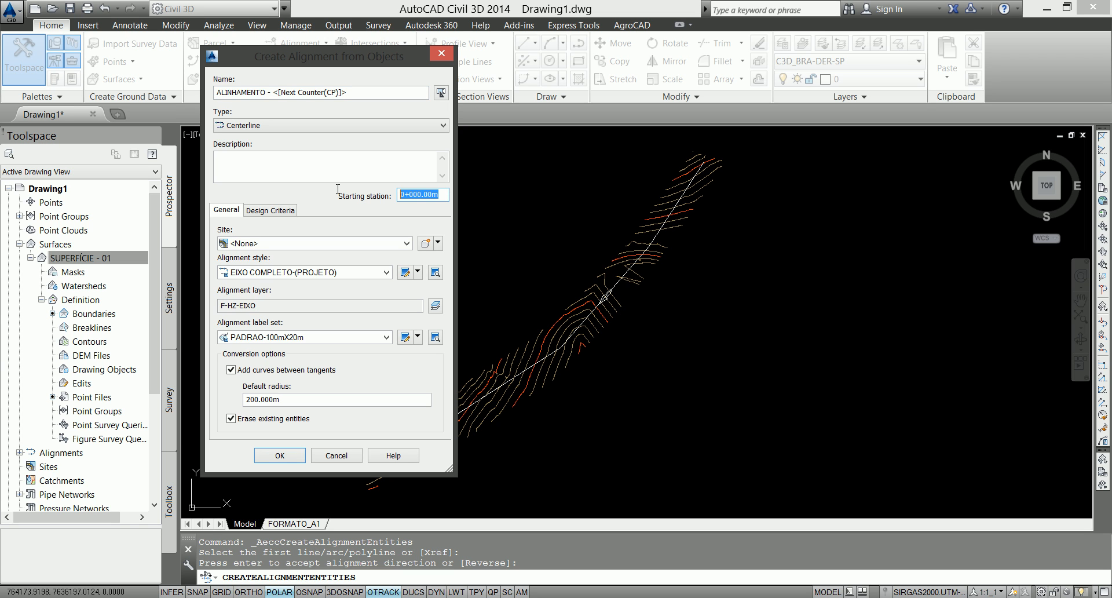
left_click(445, 195)
left_click_drag(443, 195, 355, 190)
left_click(447, 195)
left_click(447, 195)
left_click_drag(444, 194, 316, 194)
left_click(446, 197)
left_click_drag(445, 196, 359, 191)
left_click(441, 194)
left_click_drag(442, 195, 400, 188)
left_click(442, 195)
left_click(447, 191)
Review the site, alignment style and alignment layer settings for the alignment.
left_click(255, 247)
left_click(266, 244)
left_click(237, 277)
left_click(278, 287)
left_click(295, 304)
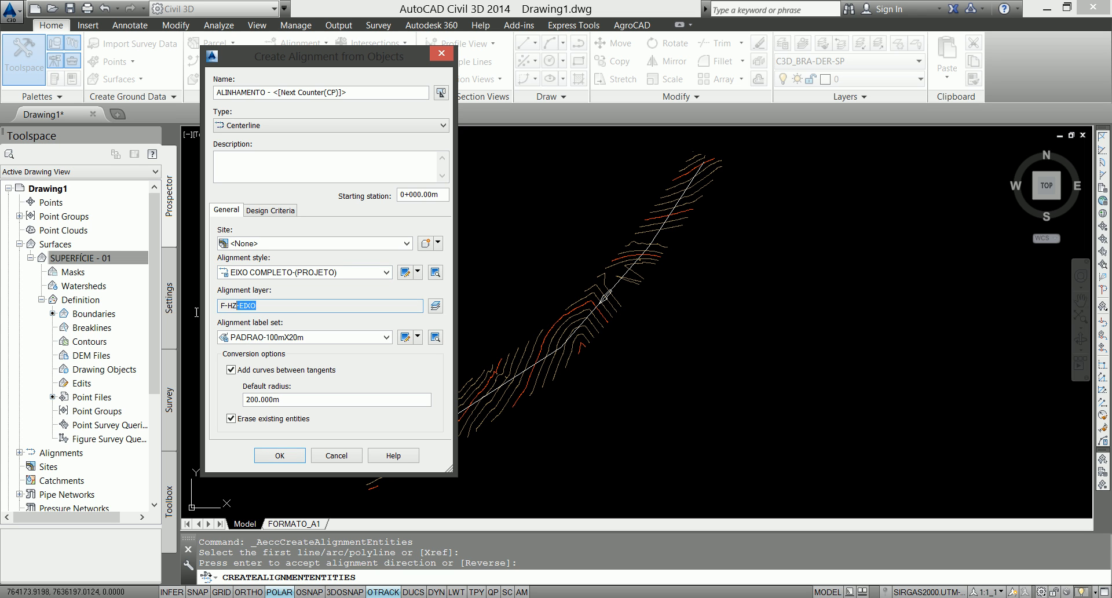
double_click(294, 304)
double_click(295, 304)
left_click(295, 304)
Switch the alignment label set to _No Label and back to PADRAO-100mX20m.
left_click(320, 340)
left_click(322, 339)
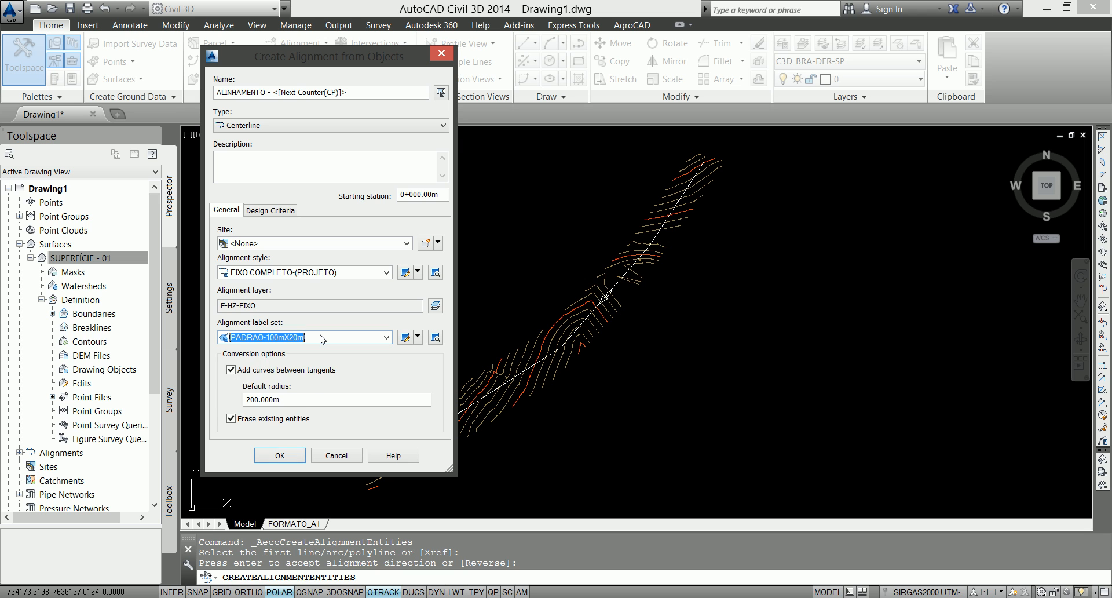
left_click(322, 338)
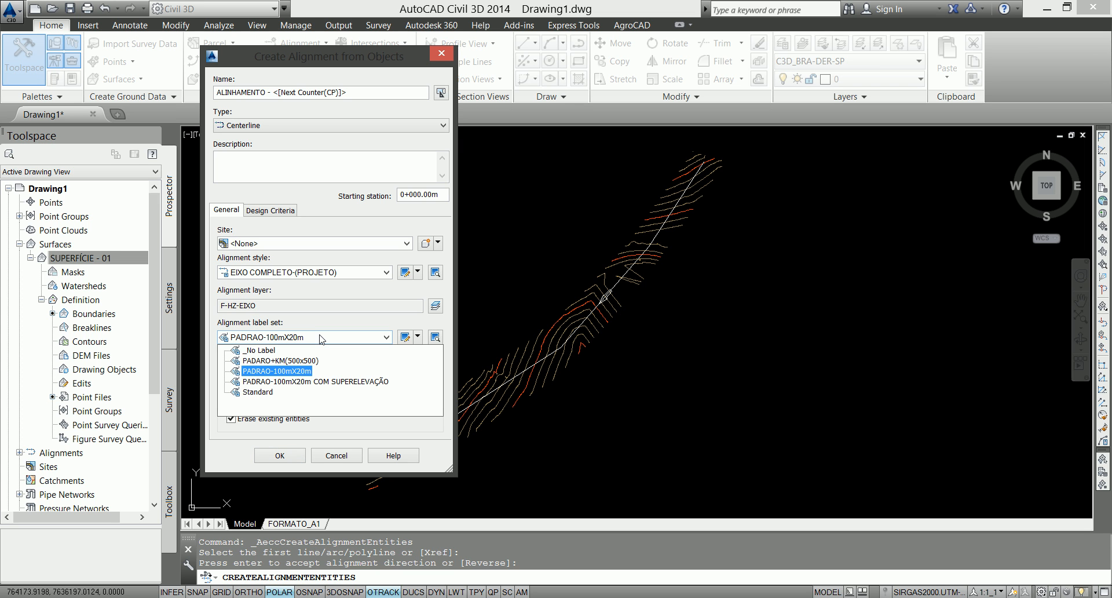
left_click(268, 350)
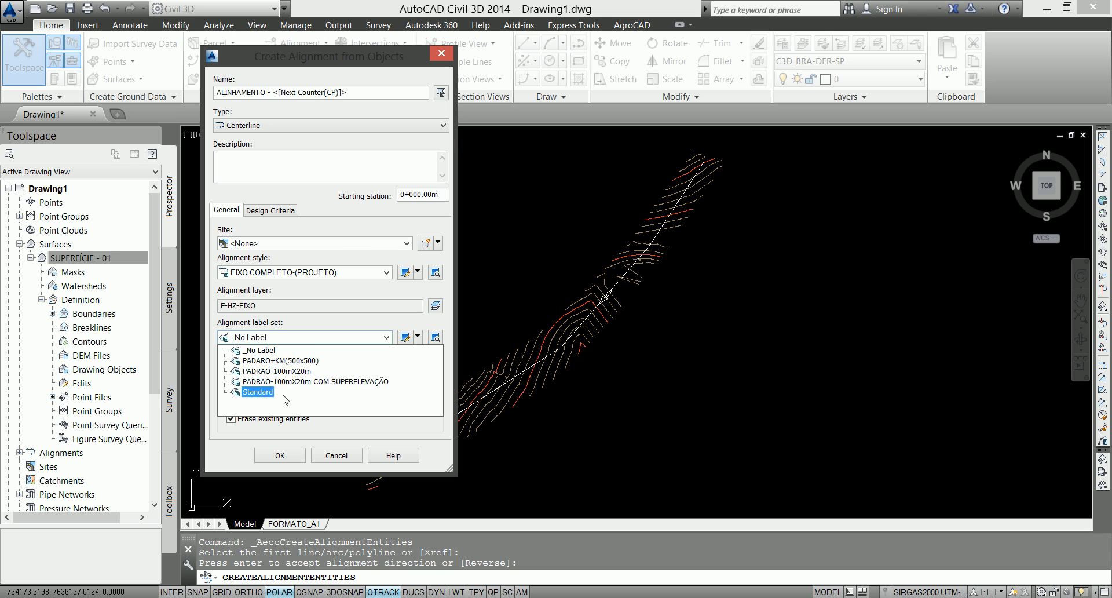
left_click(306, 332)
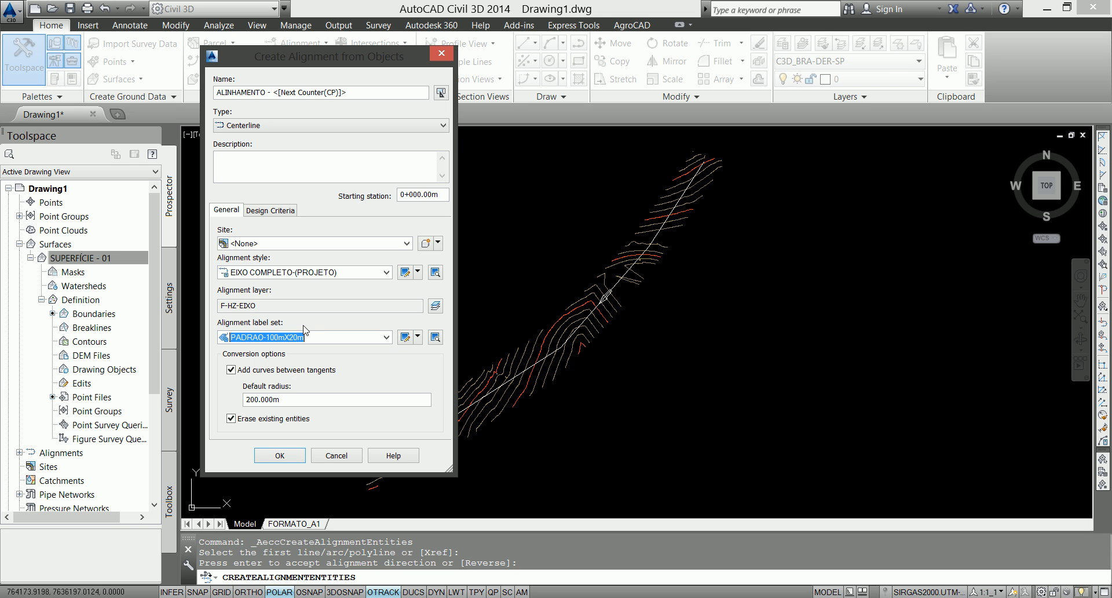
Turn off adding curves between tangents in the alignment's conversion options.
left_click(262, 374)
left_click(267, 372)
left_click(271, 372)
left_click(288, 370)
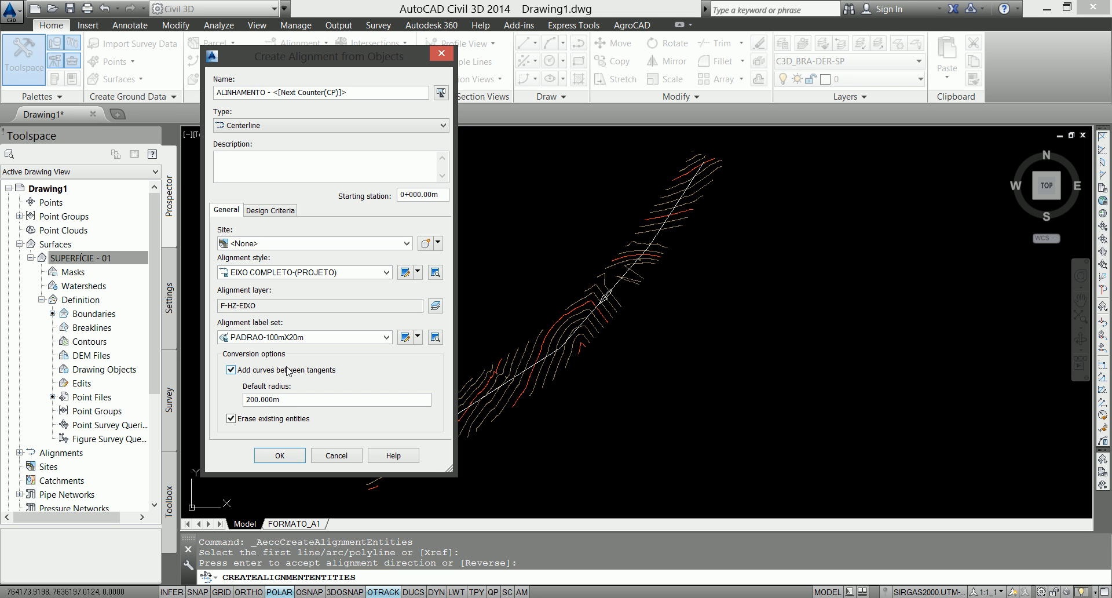
left_click(288, 371)
left_click(288, 371)
left_click(286, 366)
left_click(286, 366)
left_click(288, 371)
left_click(288, 371)
left_click(296, 398)
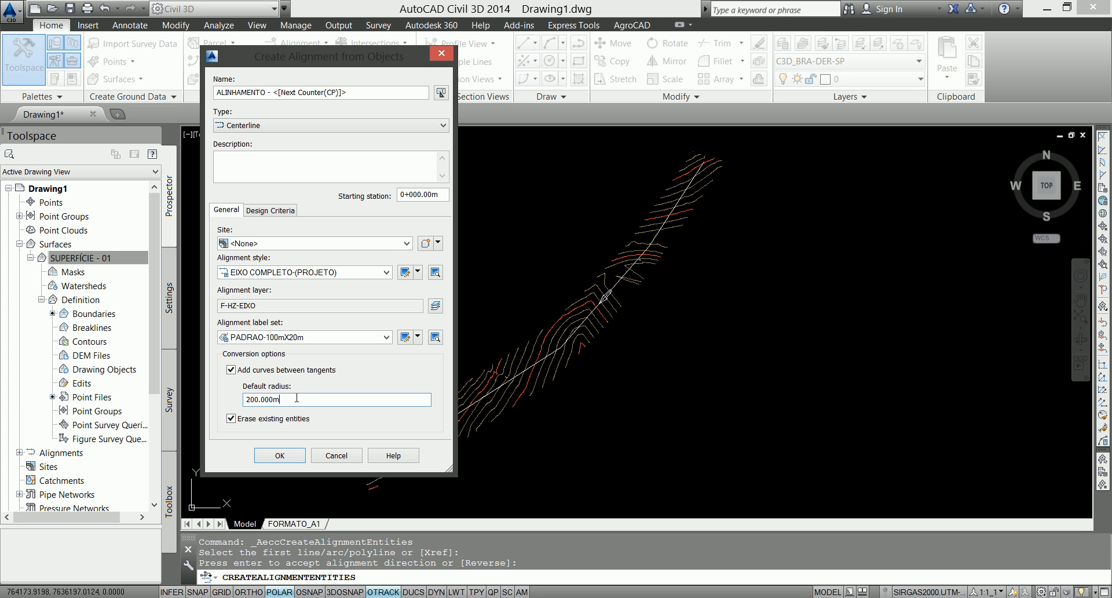
left_click(312, 374)
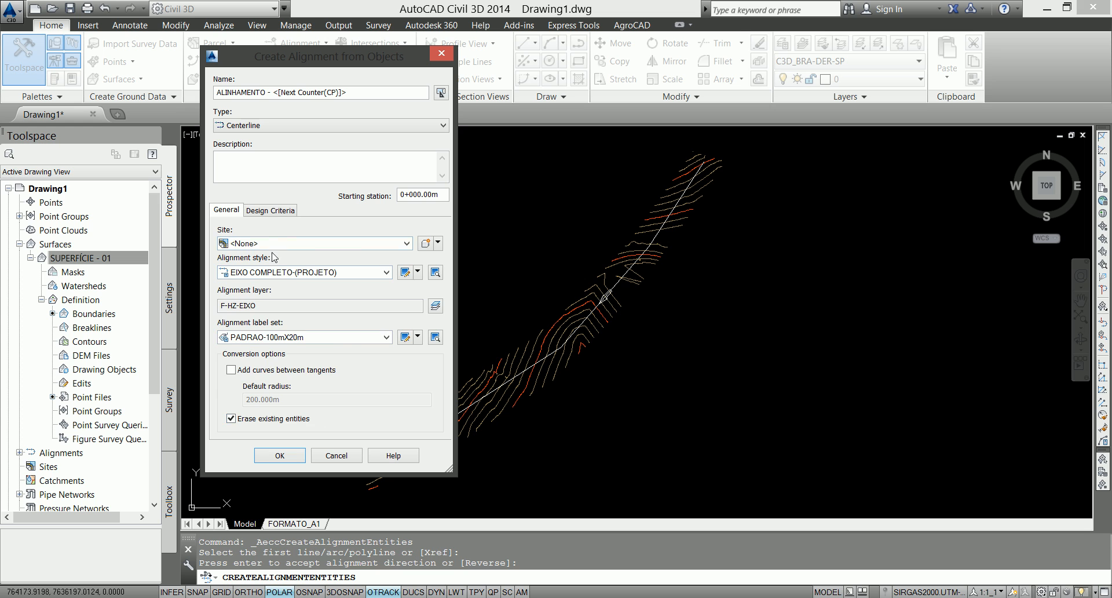
Examine the alignment's design criteria: the criteria file path, starting design speed and minimum radius table.
left_click(273, 211)
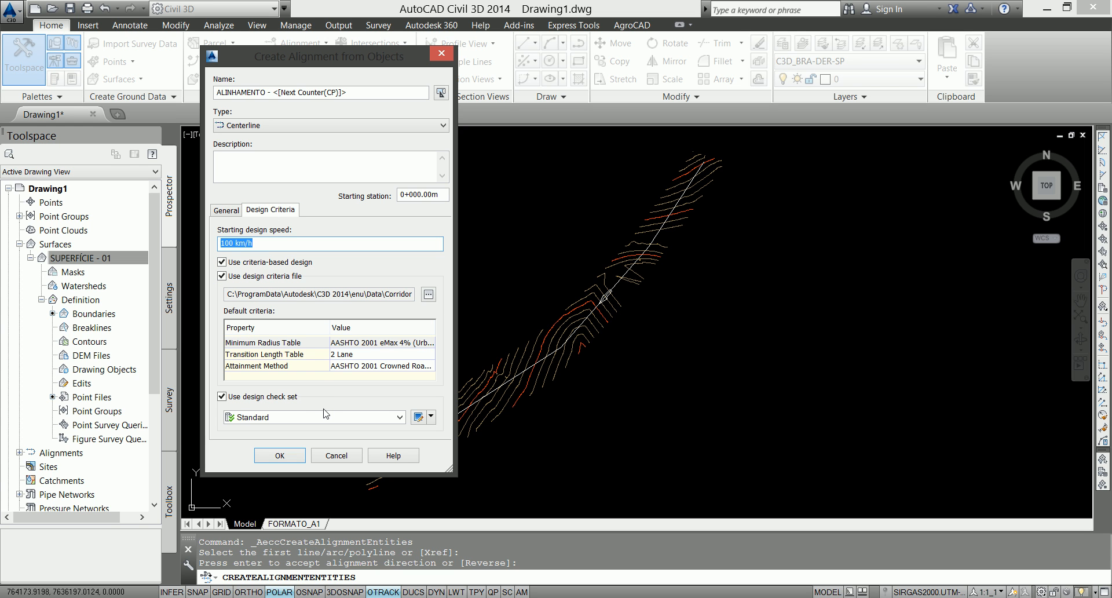
left_click_drag(231, 294, 486, 290)
left_click_drag(399, 299, 152, 294)
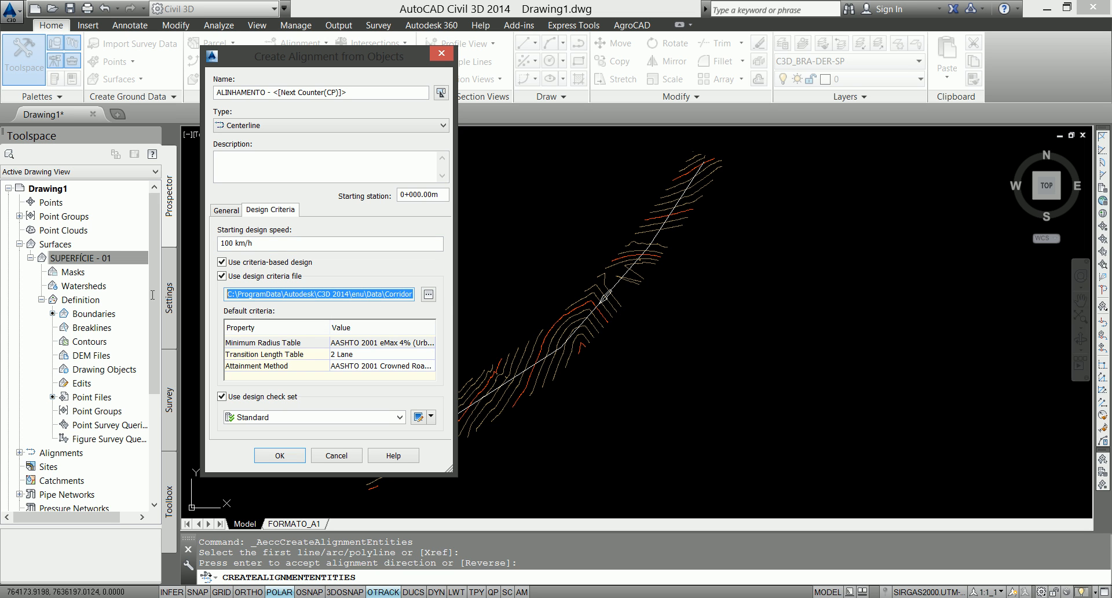
left_click(228, 294)
left_click_drag(280, 294, 114, 307)
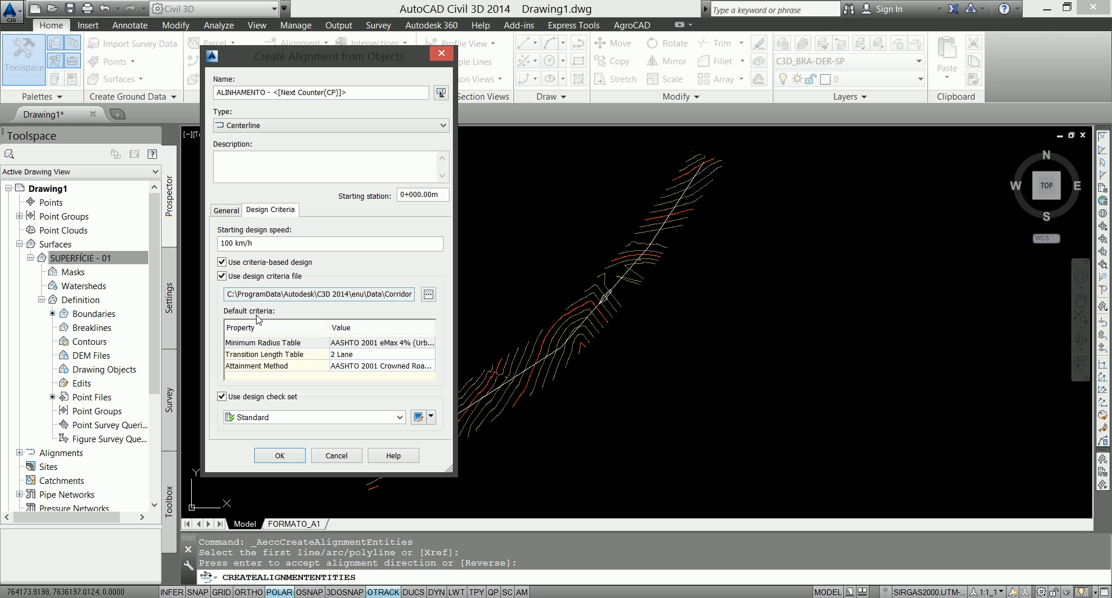
left_click_drag(227, 295, 203, 283)
left_click_drag(255, 243, 315, 239)
left_click(273, 343)
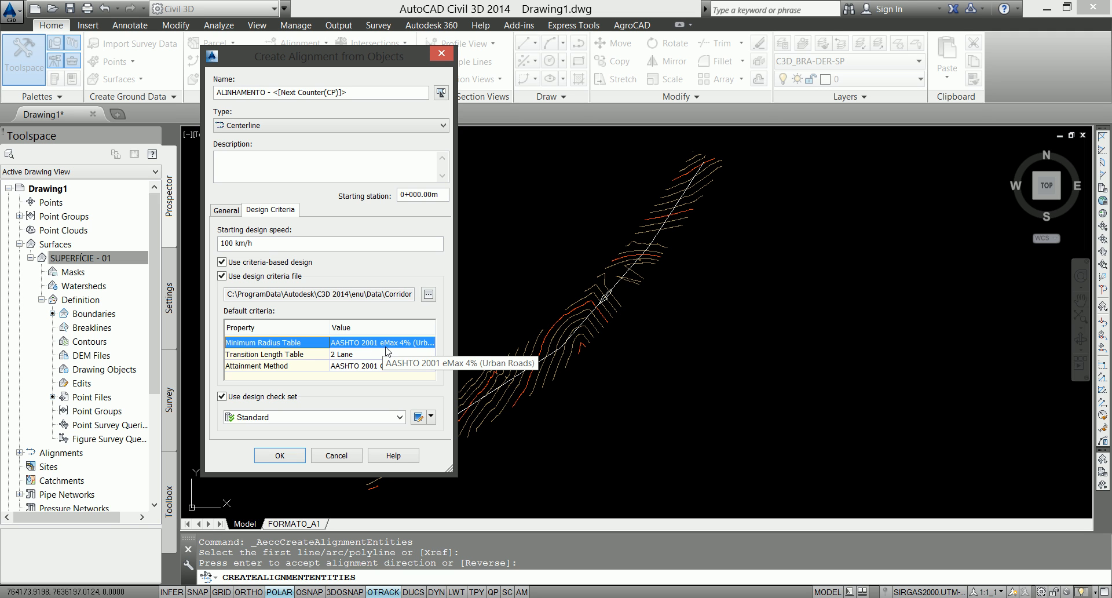
Load the Civil 3D Metric_BRA-DER-SP-(AASHTO2004).xml file as the alignment's design criteria file.
left_click_drag(228, 295, 519, 290)
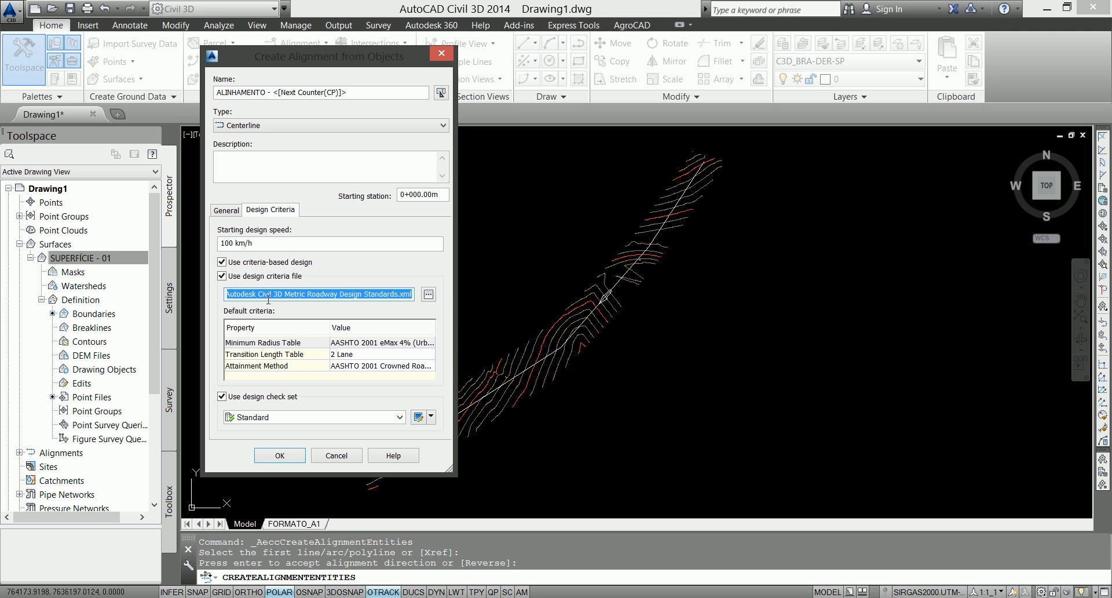
left_click(428, 295)
double_click(384, 174)
left_click_drag(234, 295, 454, 296)
Set the default minimum radius table to AASHTO 2004 Metric eMax 6%.
left_click(399, 342)
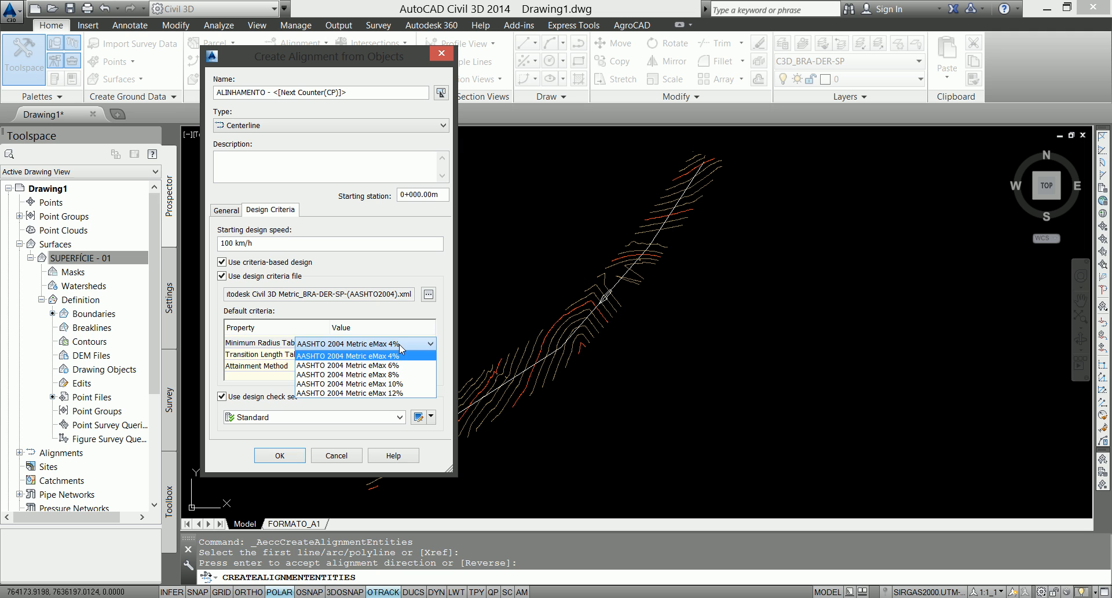
left_click(269, 343)
left_click(362, 342)
left_click(317, 302)
left_click_drag(307, 294, 396, 294)
left_click(356, 343)
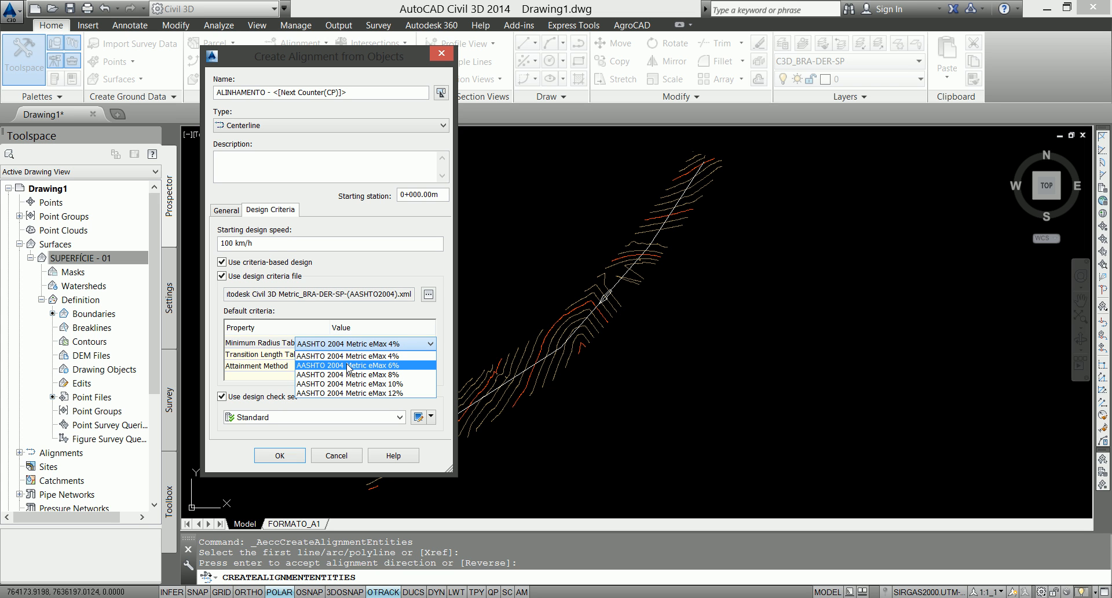
left_click(348, 365)
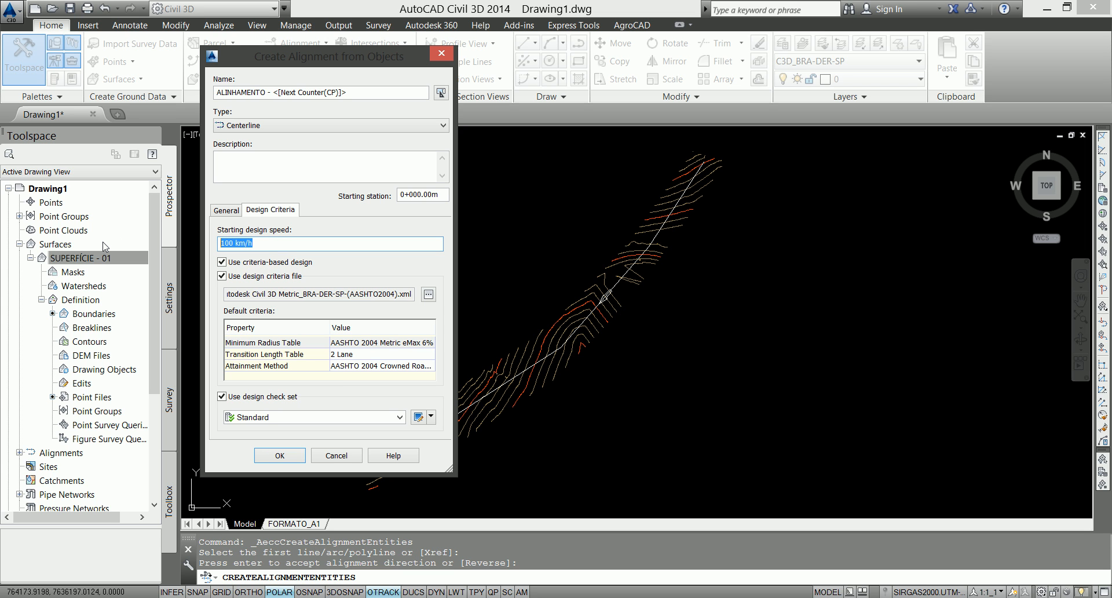
Set the starting design speed to 80 km/h.
type("80")
key("Tab")
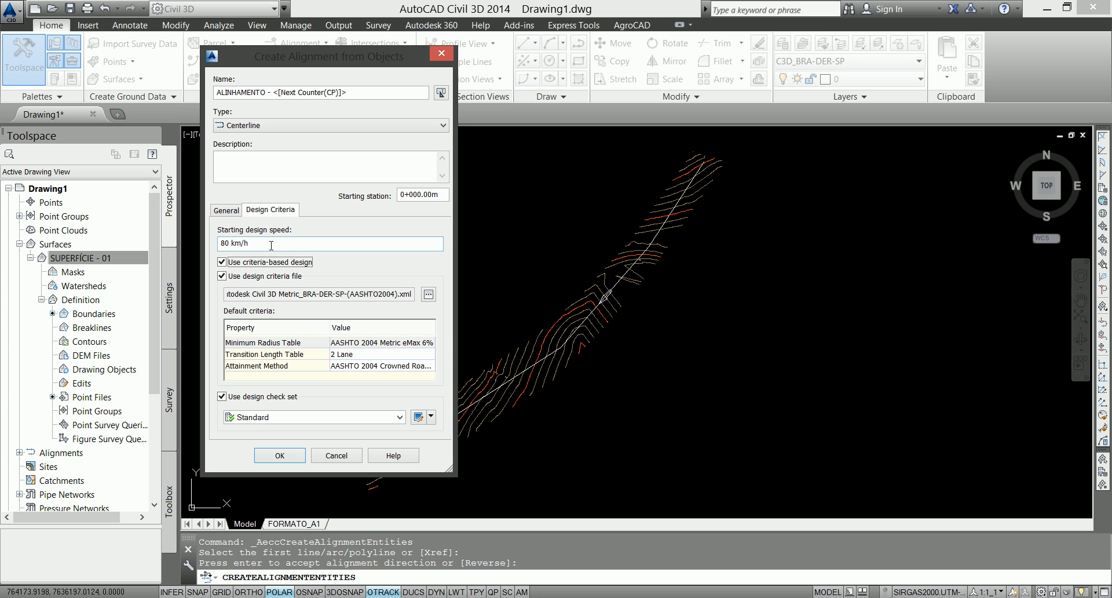
key("shift+Tab")
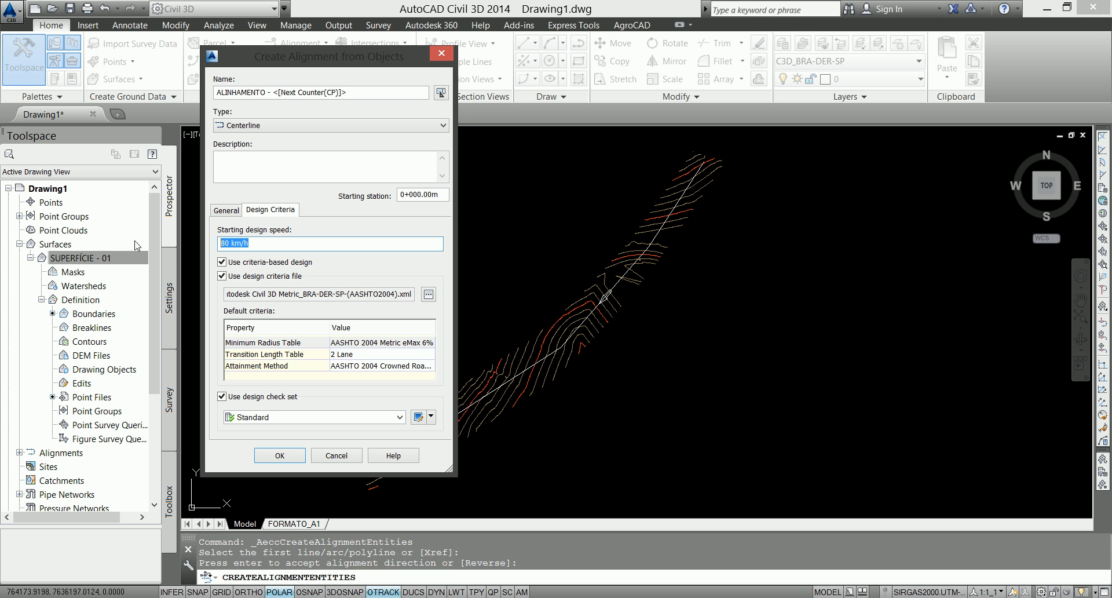
Set the starting design speed to 120 km/h and create the alignment.
left_click(318, 242)
key("shift+Home")
type("12")
key("Tab")
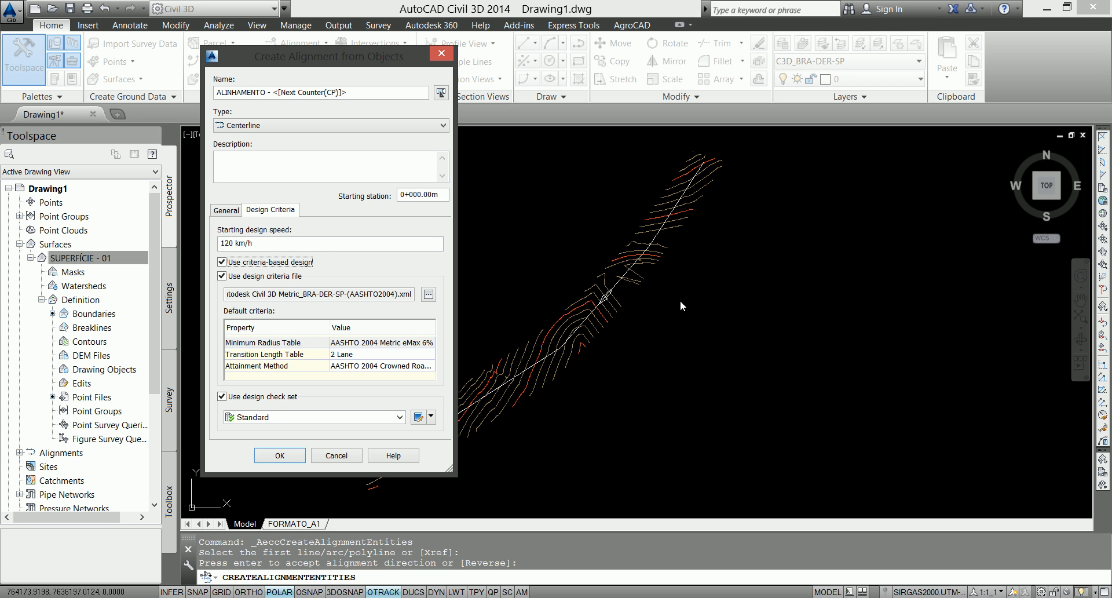
left_click(309, 244)
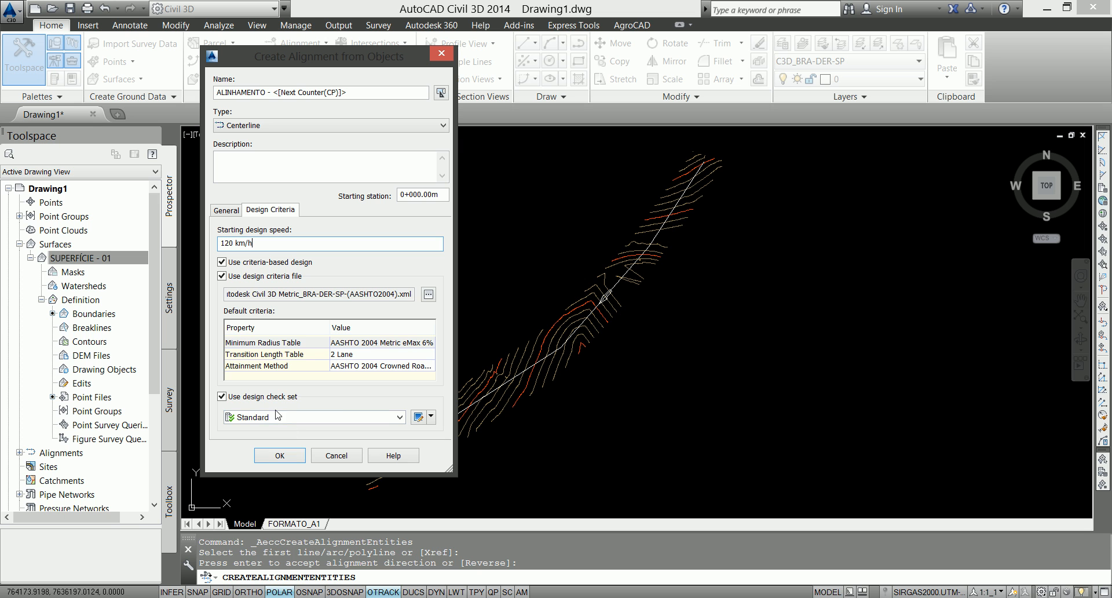
left_click(234, 211)
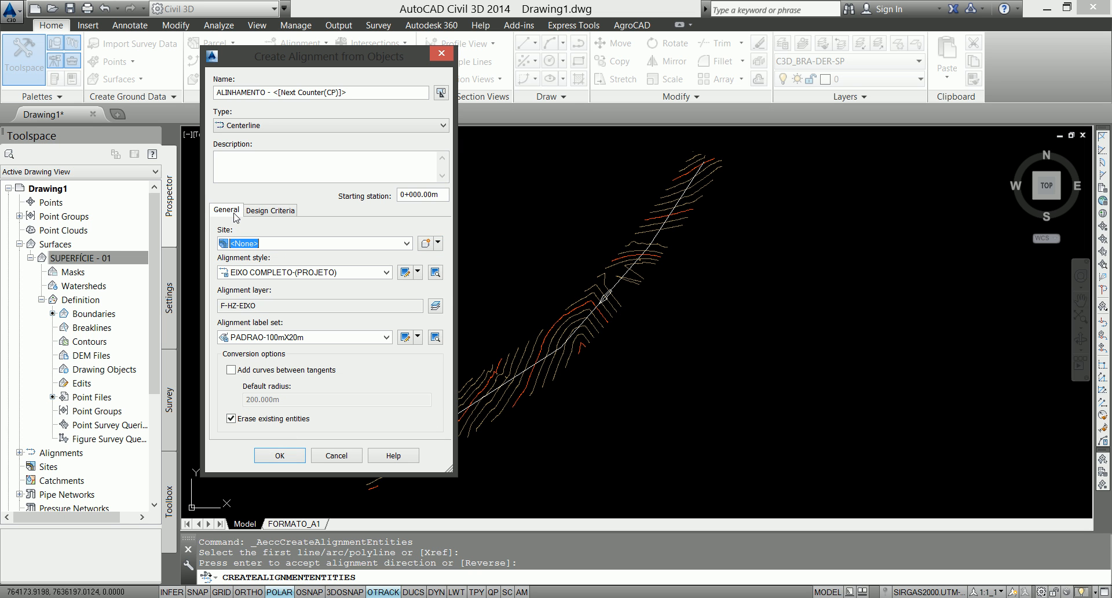
left_click(289, 457)
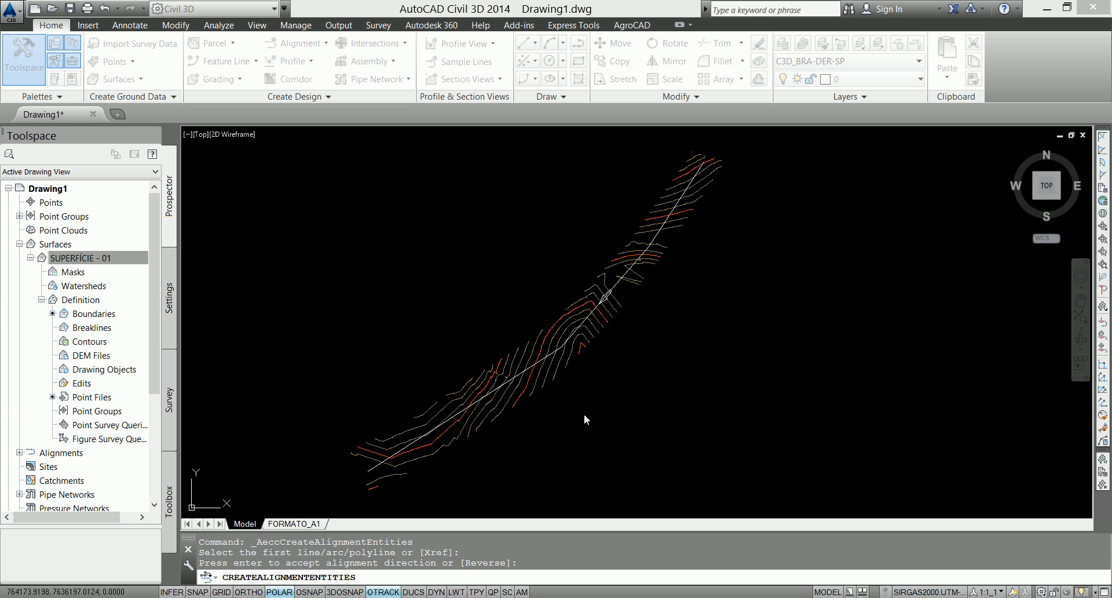
Inspect the new alignment's start label and its station ticks along the first tangent.
scroll(703, 156, "up", 6)
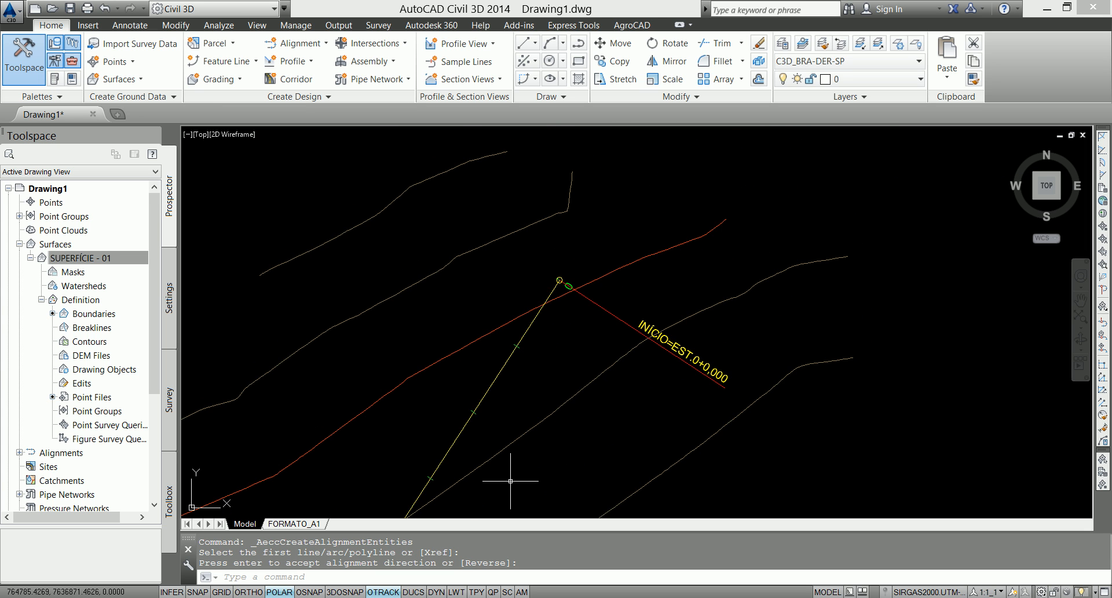
middle_click_drag(511, 481, 642, 181)
middle_click_drag(533, 353, 636, 141)
middle_click_drag(425, 457, 596, 238)
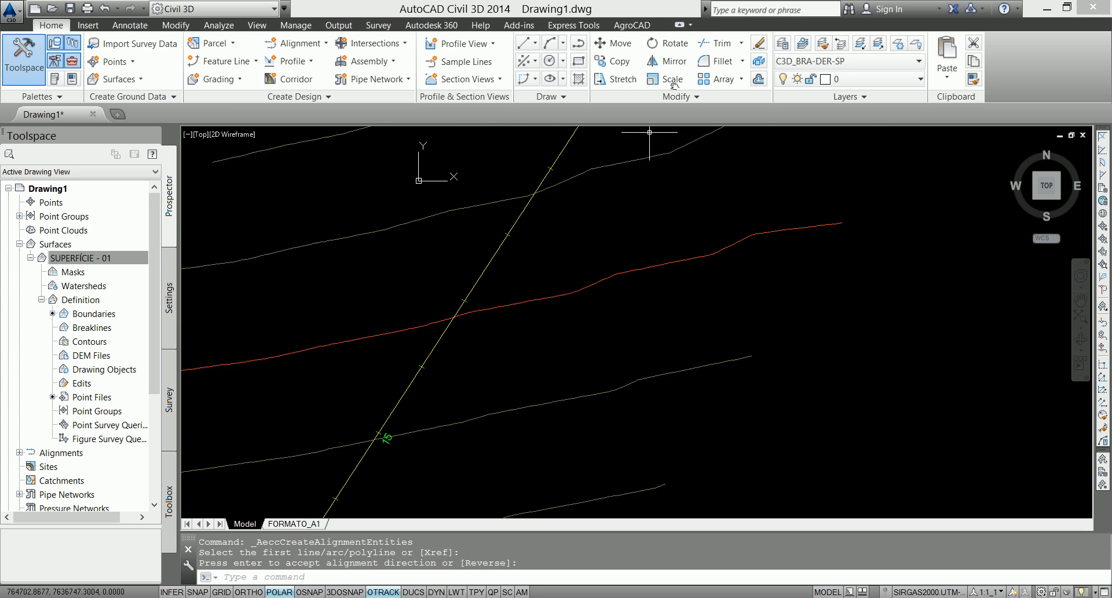
Examine the station labels and ticks along the alignment, from its tangents back to the start label.
mouse_move(400, 464)
middle_mouse_down()
mouse_move(577, 174)
mouse_move(440, 360)
mouse_move(391, 449)
middle_mouse_up()
scroll(426, 391, "down", 3)
middle_click_drag(557, 254, 493, 452)
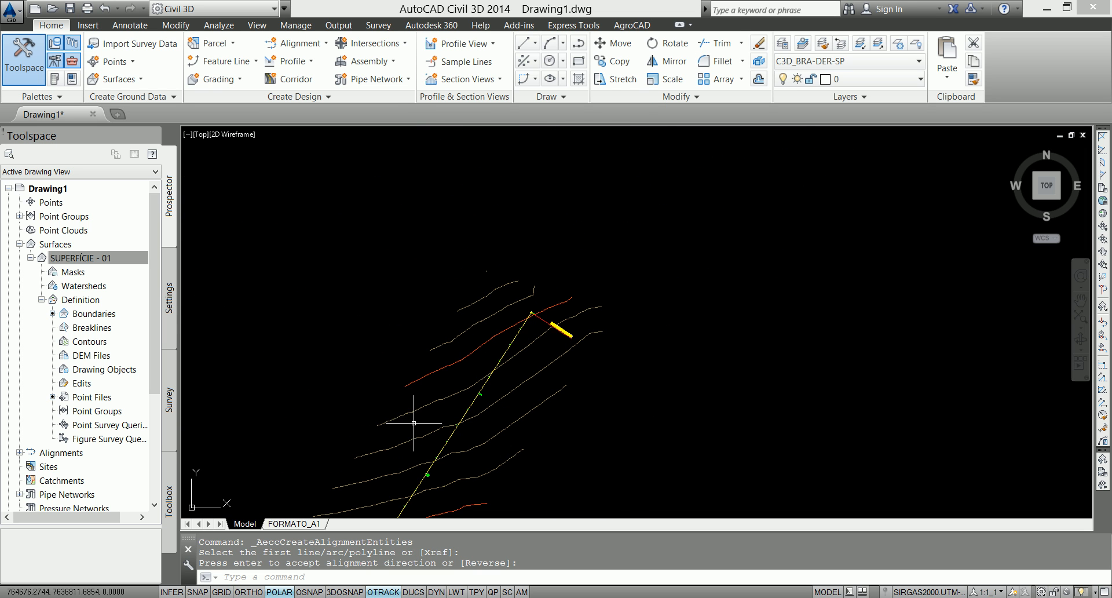
scroll(510, 373, "up", 3)
scroll(526, 339, "down", 1)
middle_click_drag(515, 359, 476, 417)
middle_click_drag(453, 472, 573, 181)
scroll(571, 191, "down", 2)
middle_click_drag(387, 467, 563, 260)
scroll(561, 246, "up", 2)
scroll(560, 242, "up", 3)
scroll(475, 318, "down", 3)
middle_click_drag(641, 205, 526, 385)
scroll(566, 268, "up", 4)
Select the alignment and stretch its start point to a new position near the upper contours.
left_click(505, 400)
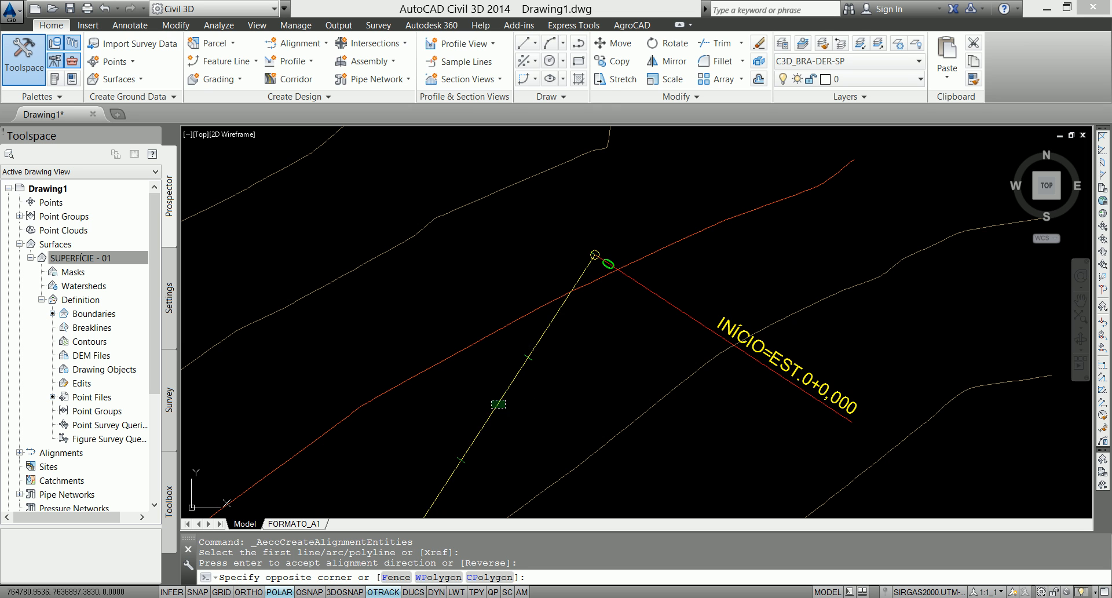
left_click(492, 407)
left_click(595, 254)
left_click(539, 206)
left_click(538, 206)
scroll(539, 206, "down", 3)
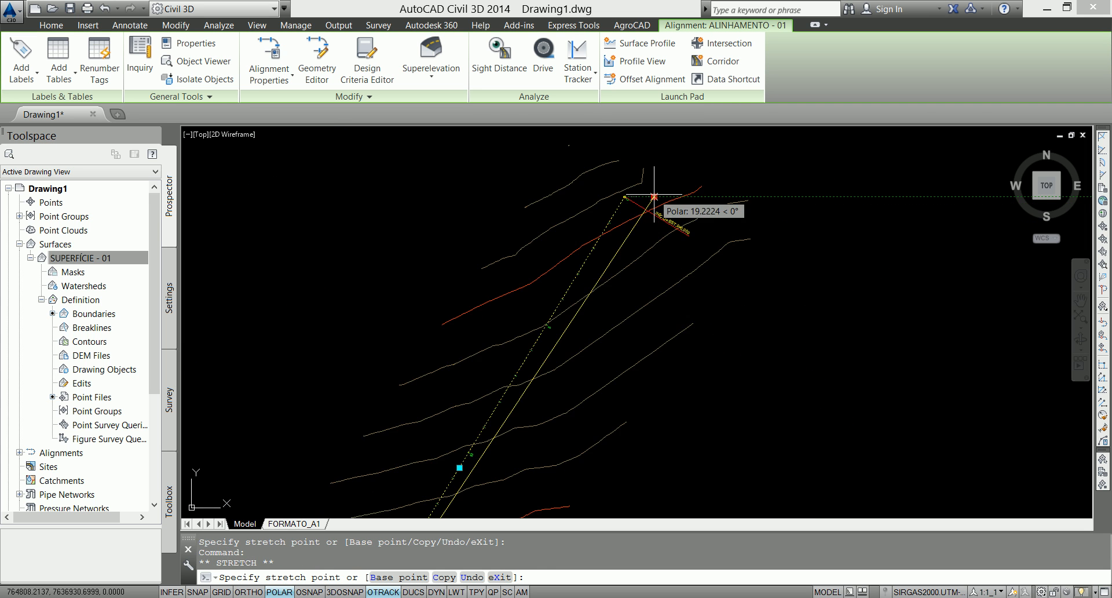
left_click(654, 195)
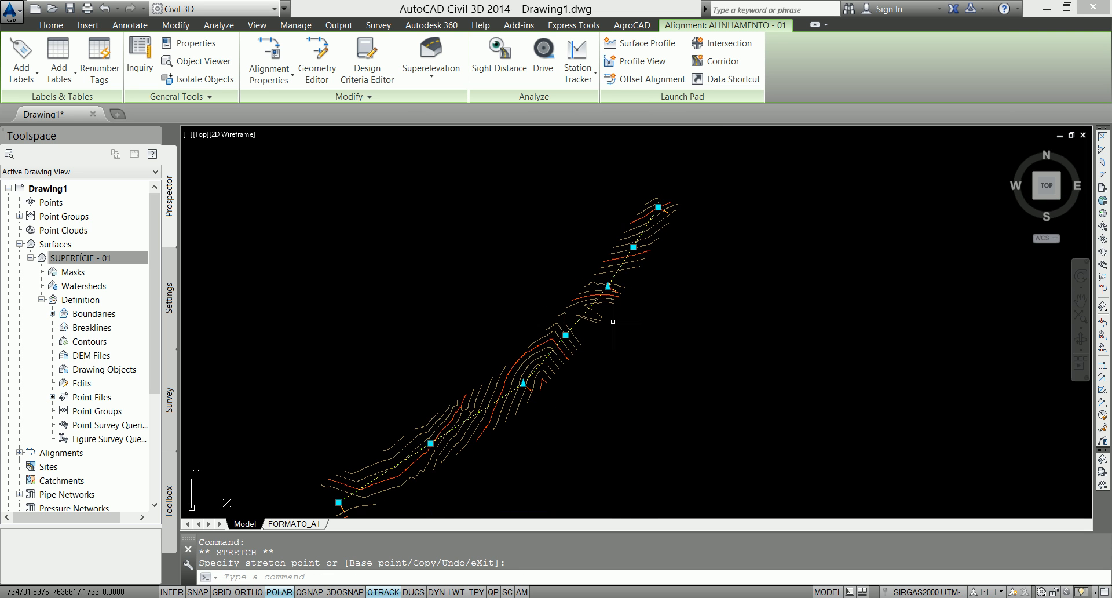
Move the alignment's intersection point (PI) near station 48 to a new position.
scroll(651, 236, "up", 5)
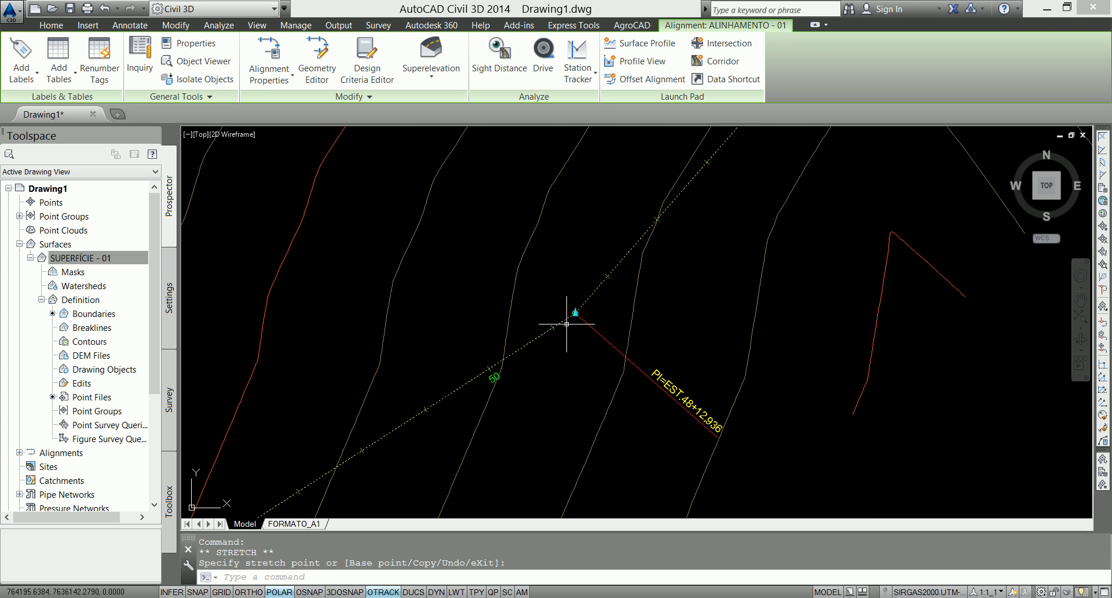
scroll(612, 273, "down", 4)
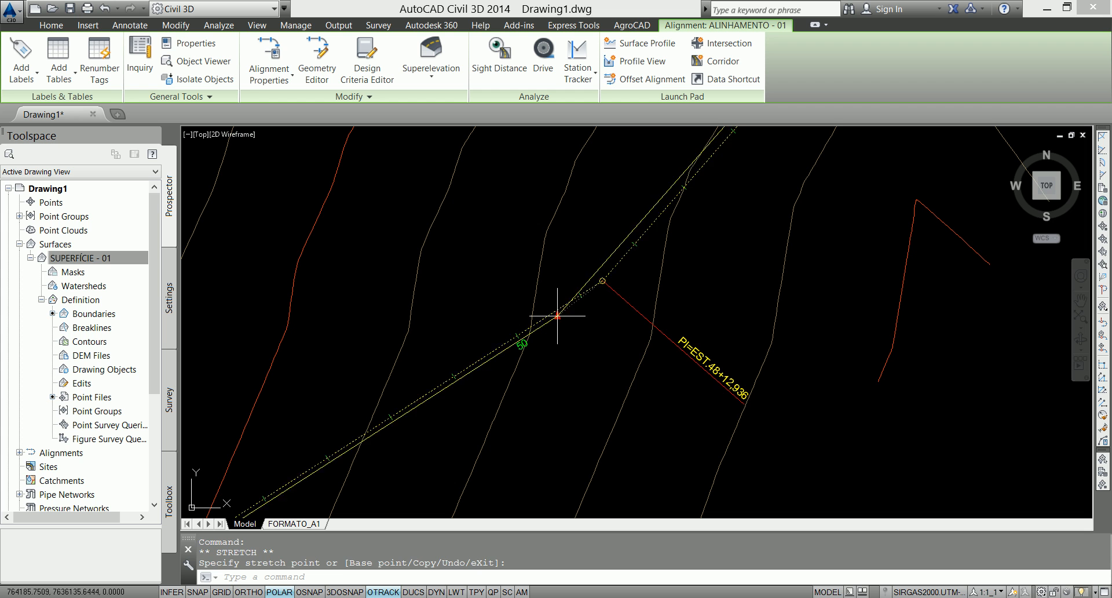
left_click(558, 317)
left_click(558, 316)
left_click(620, 256)
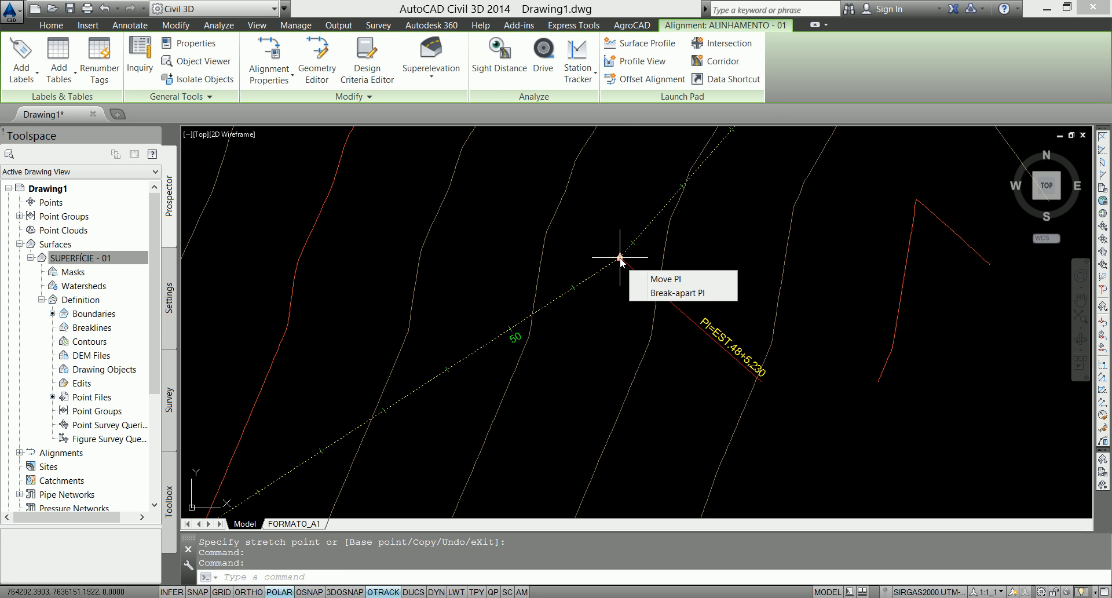
View the alignment's object properties, close them and deselect the alignment.
key("ctrl+1")
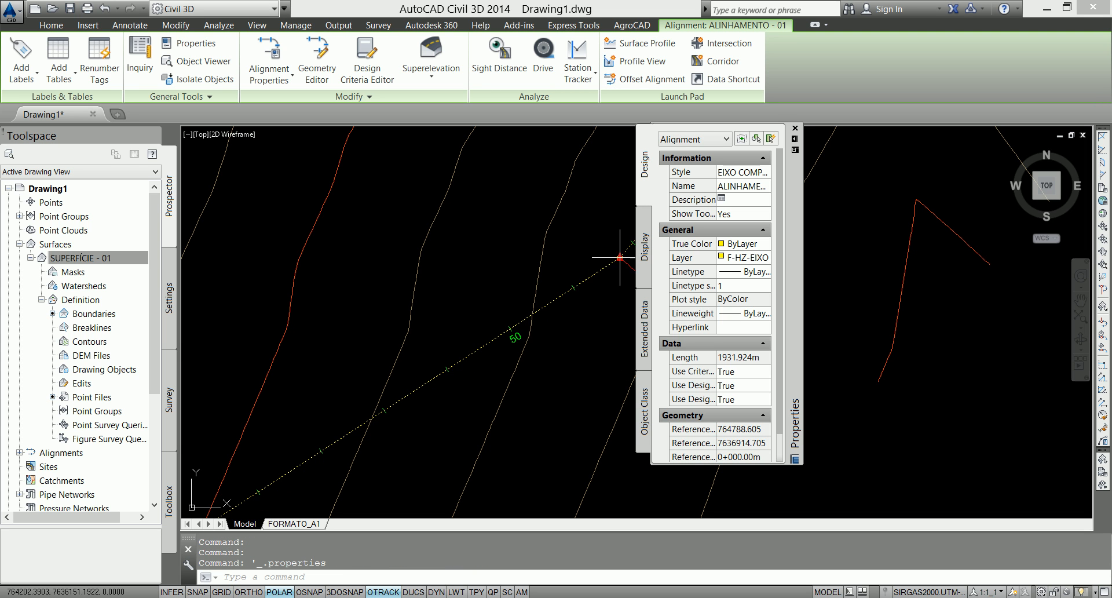
left_click(796, 128)
scroll(521, 370, "down", 6)
key("Escape")
key("Escape")
Stretch the alignment's end point back along the last tangent to about station 88+19.
scroll(480, 343, "up", 5)
left_click(472, 329)
left_click(467, 336)
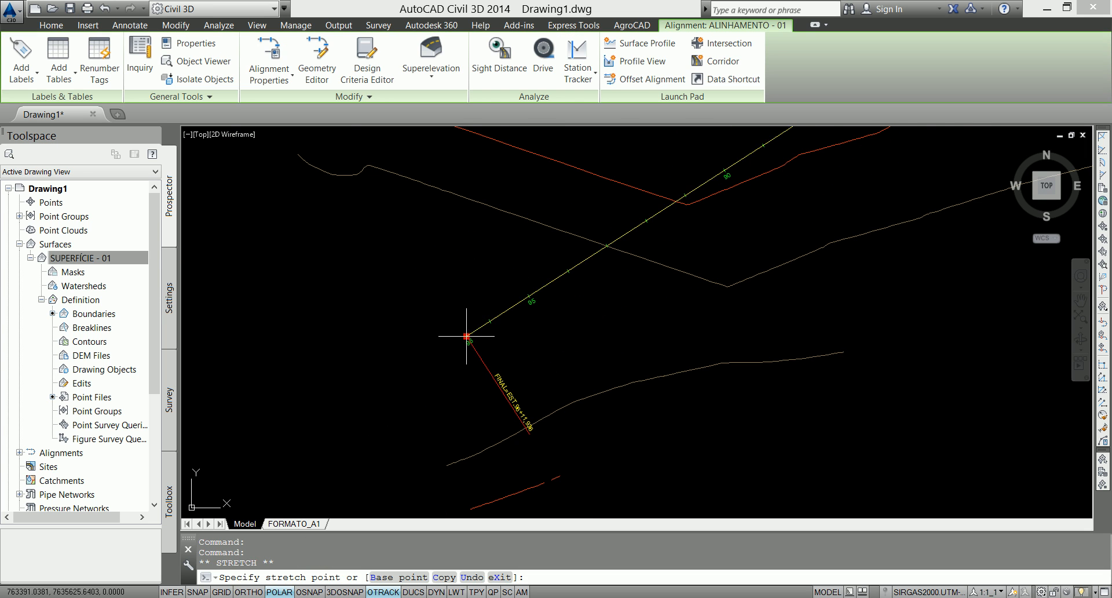
scroll(811, 168, "down", 3)
scroll(504, 384, "down", 4)
key("Escape")
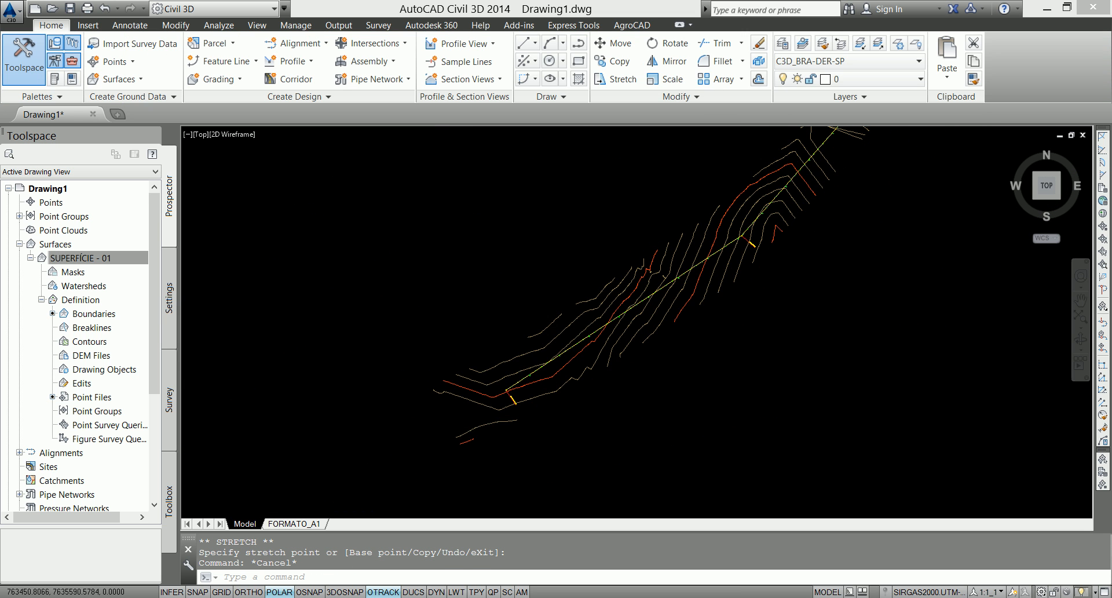
Draw a line from the alignment's end point outward past the last contours to the southwest.
scroll(483, 429, "up", 6)
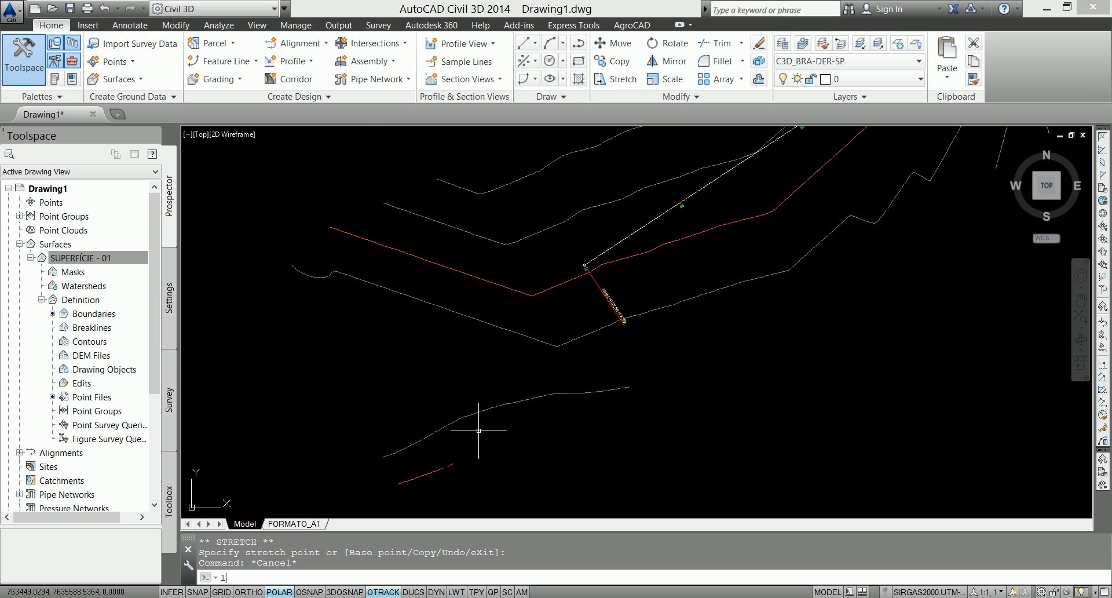
type("l")
key("Return")
scroll(585, 266, "up", 6)
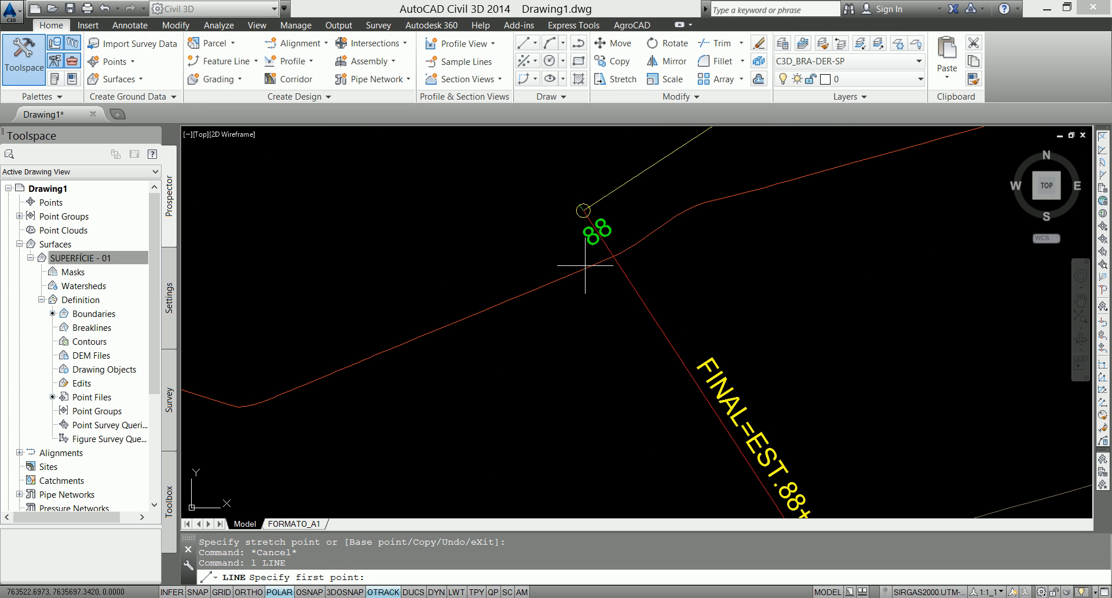
left_click(583, 210)
scroll(583, 235, "down", 8)
key("Escape")
key("Escape")
Snap the near end of the new line to the alignment's end point with an endpoint snap.
scroll(666, 310, "up", 4)
left_click(494, 368)
key("Escape")
key("Escape")
left_click(527, 349)
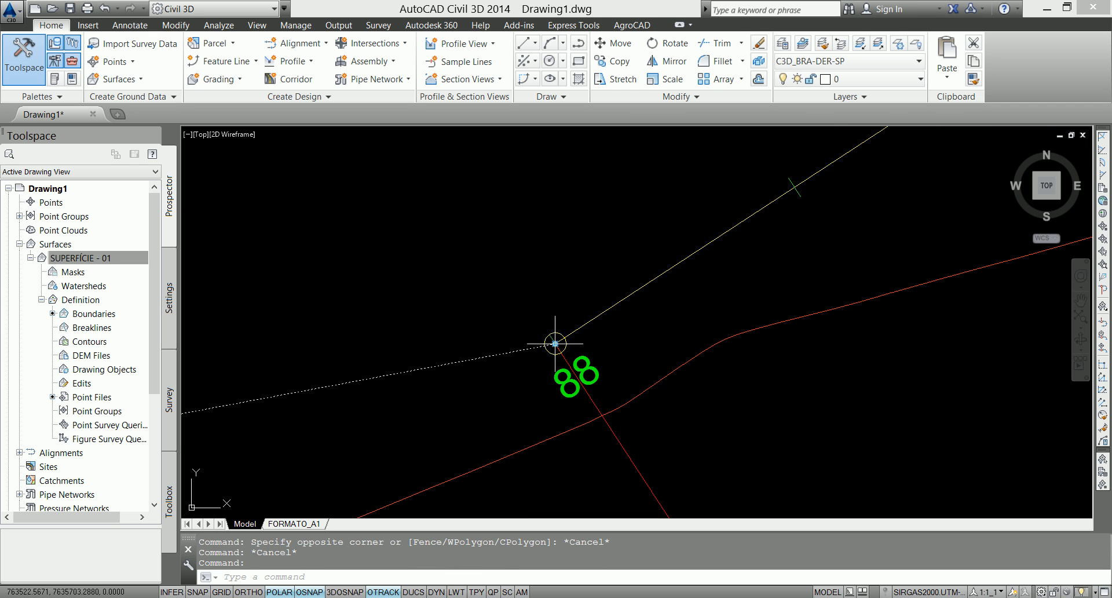
left_click(555, 344)
type("end")
key("space")
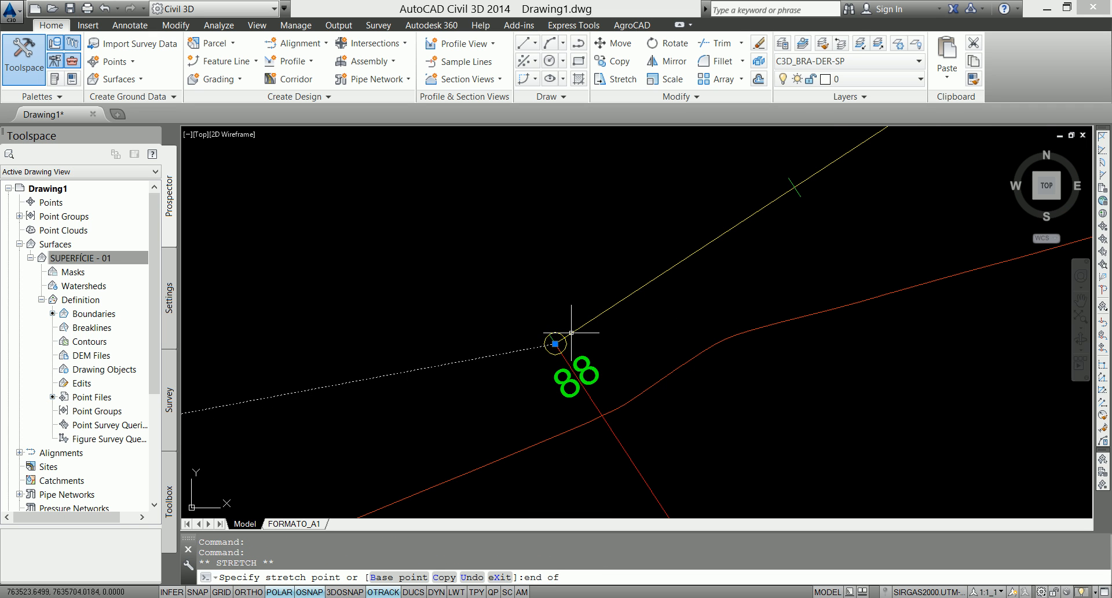
key("Escape")
key("Escape")
Select the line and the alignment together and stretch their shared endpoint back to about station 80.
scroll(643, 311, "down", 4)
scroll(631, 310, "up", 5)
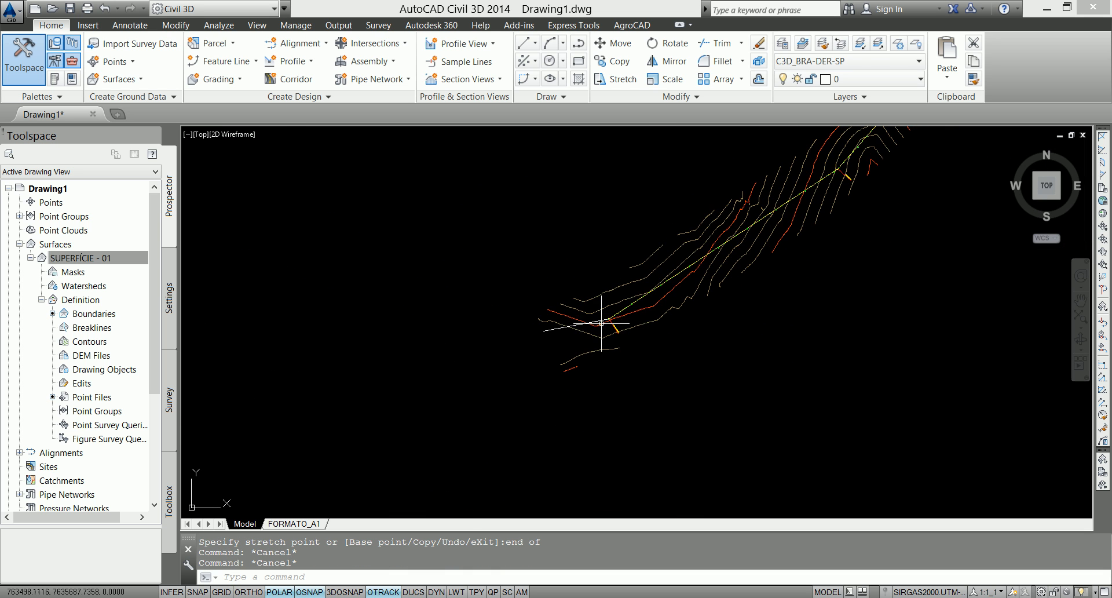
left_click(517, 311)
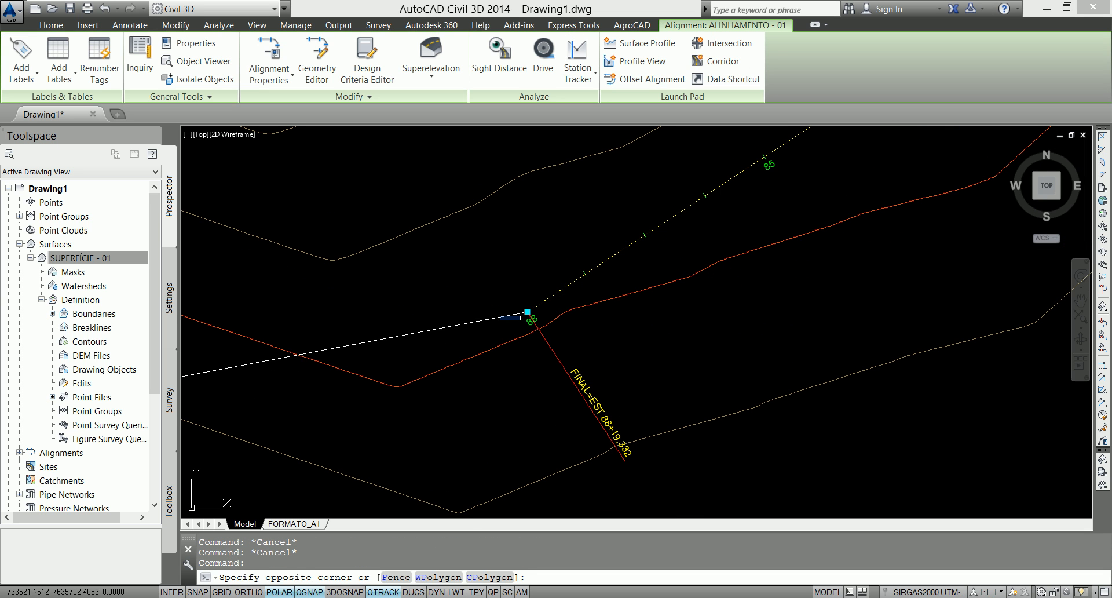
left_click(527, 312)
scroll(522, 325, "down", 3)
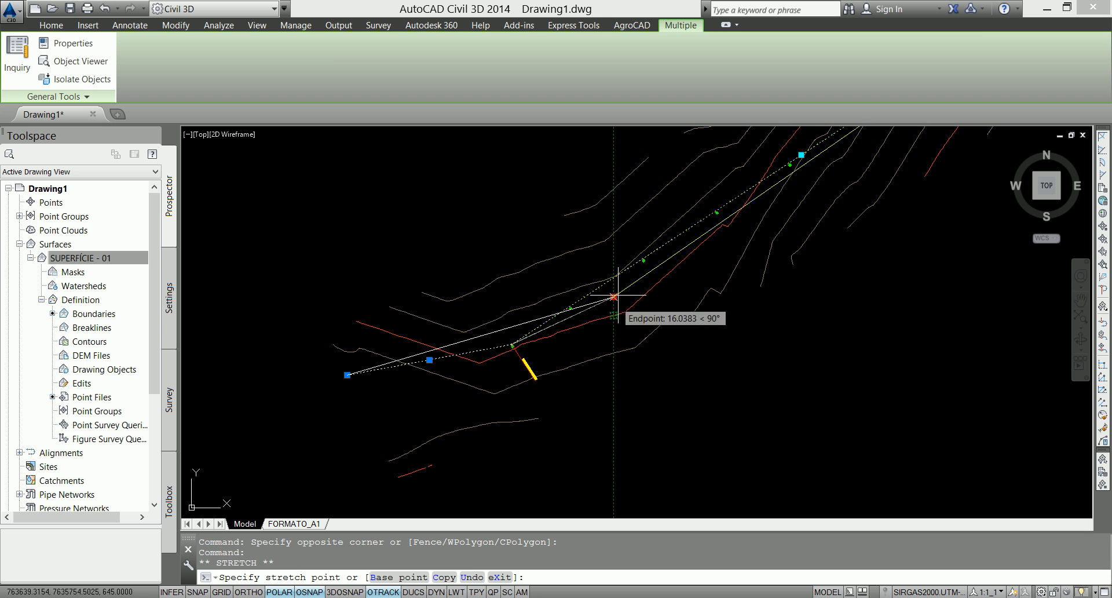
key("Escape")
scroll(548, 329, "down", 3)
scroll(630, 303, "up", 1)
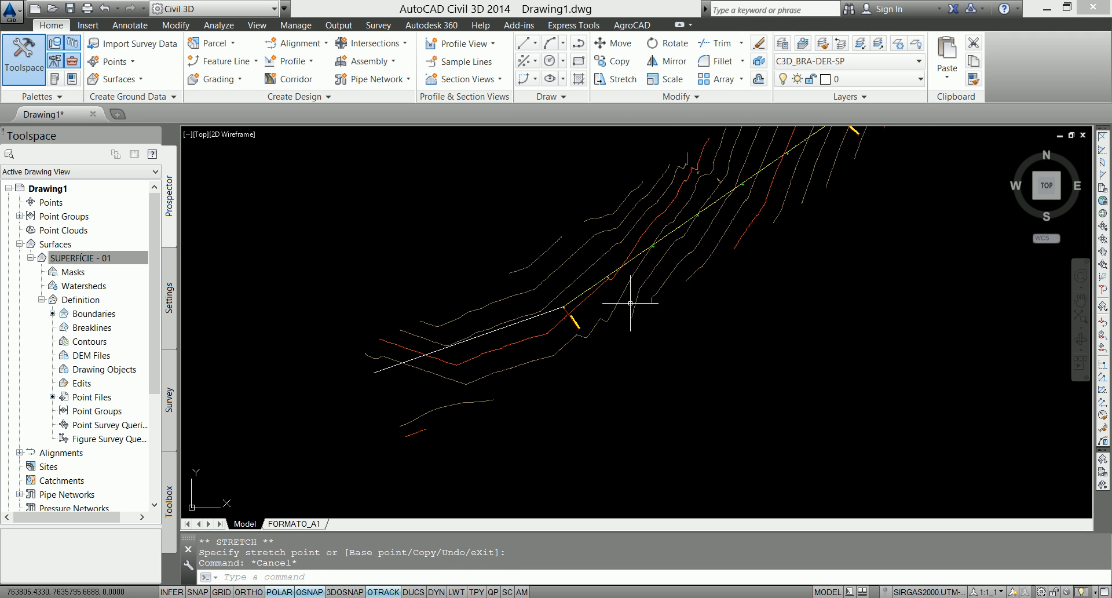
Open the Geometry Editor for ALINHAMENTO - 01 and place its layout tools over the drawing area.
scroll(592, 293, "up", 2)
left_click(586, 302)
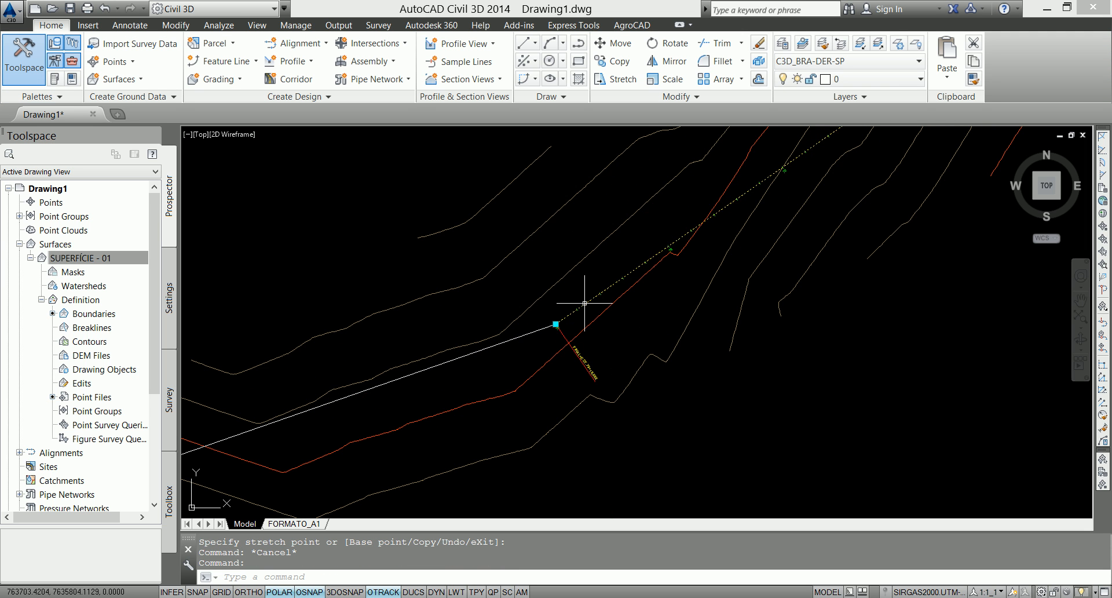
left_click(317, 82)
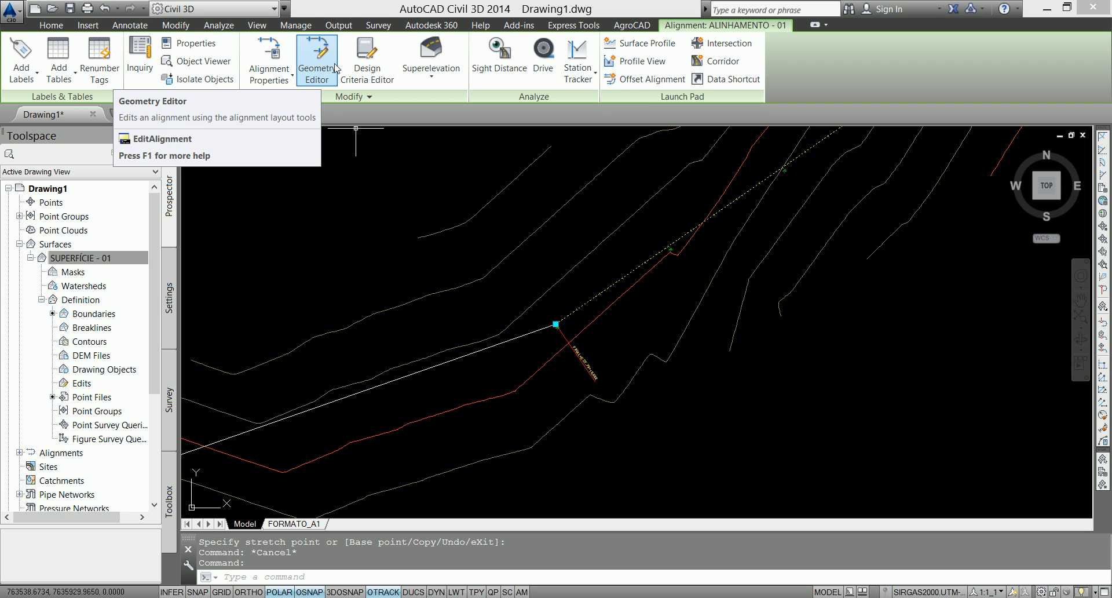
left_click(309, 83)
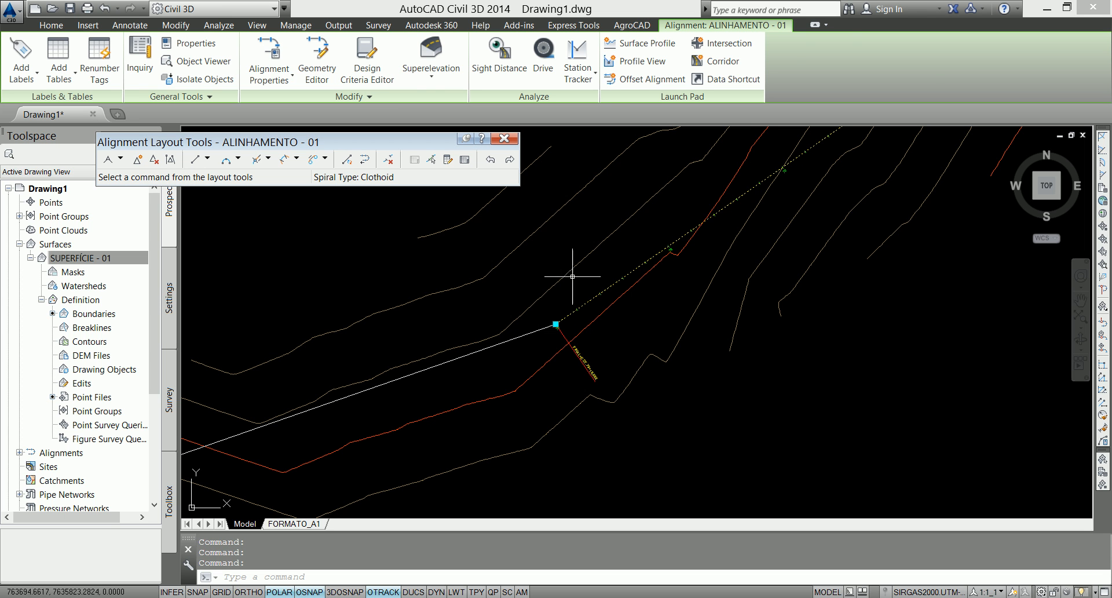
key("Escape")
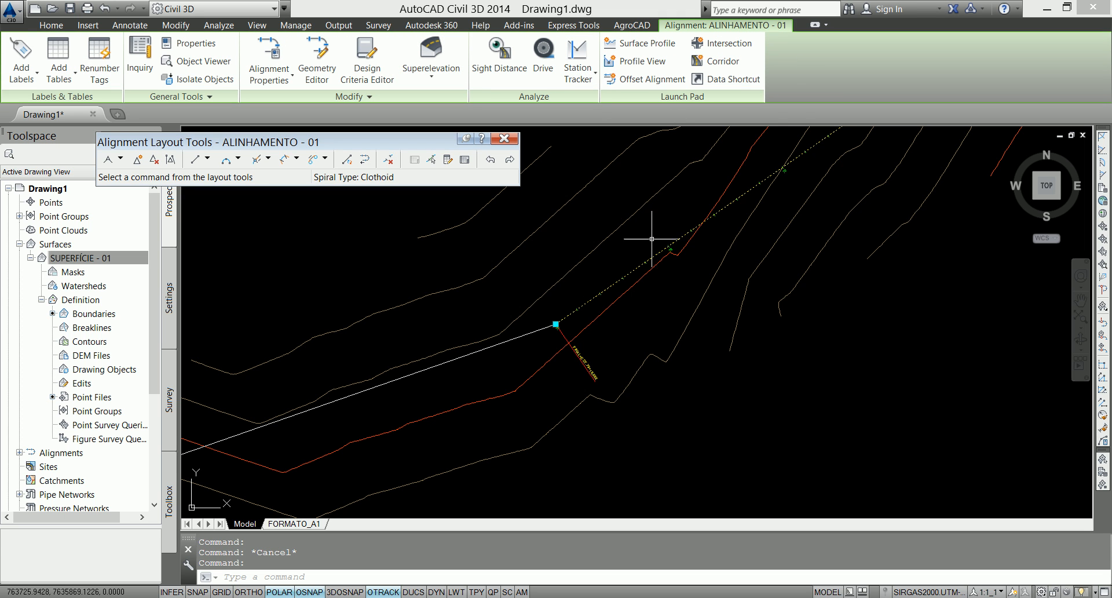
key("Escape")
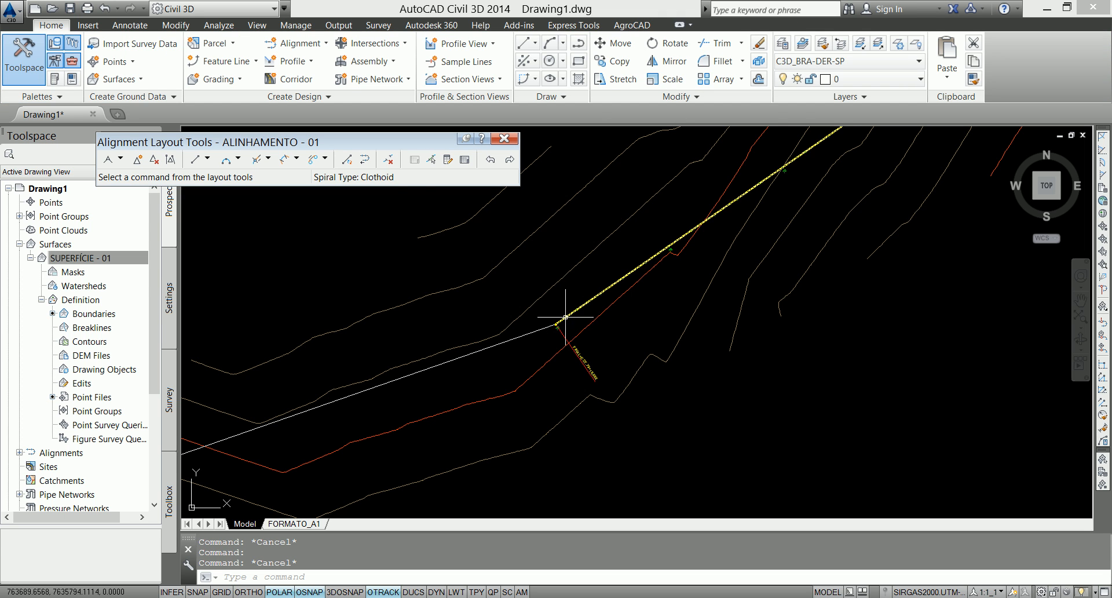
left_click(567, 316)
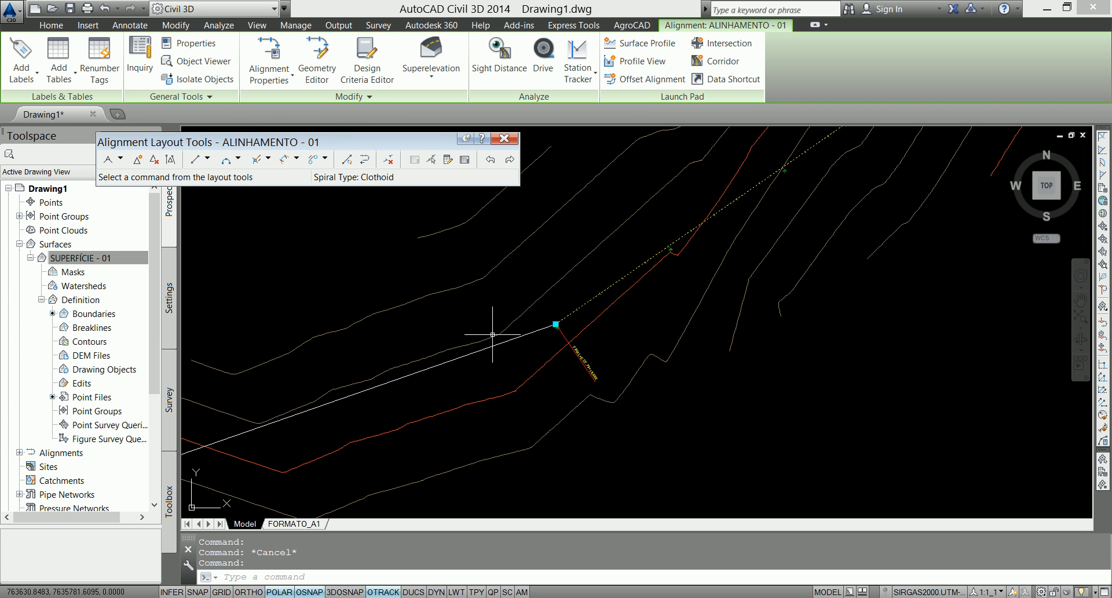
key("Escape")
left_click_drag(266, 139, 422, 146)
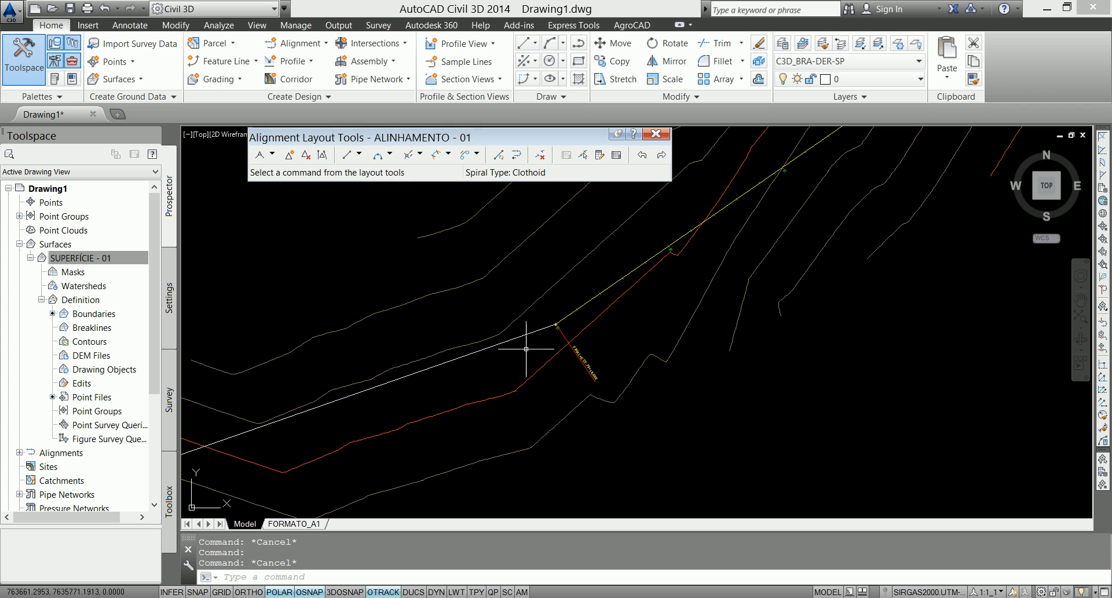
Convert the line beyond the alignment's end into an alignment tangent with Convert AutoCAD line and arc.
middle_click_drag(419, 399, 579, 322)
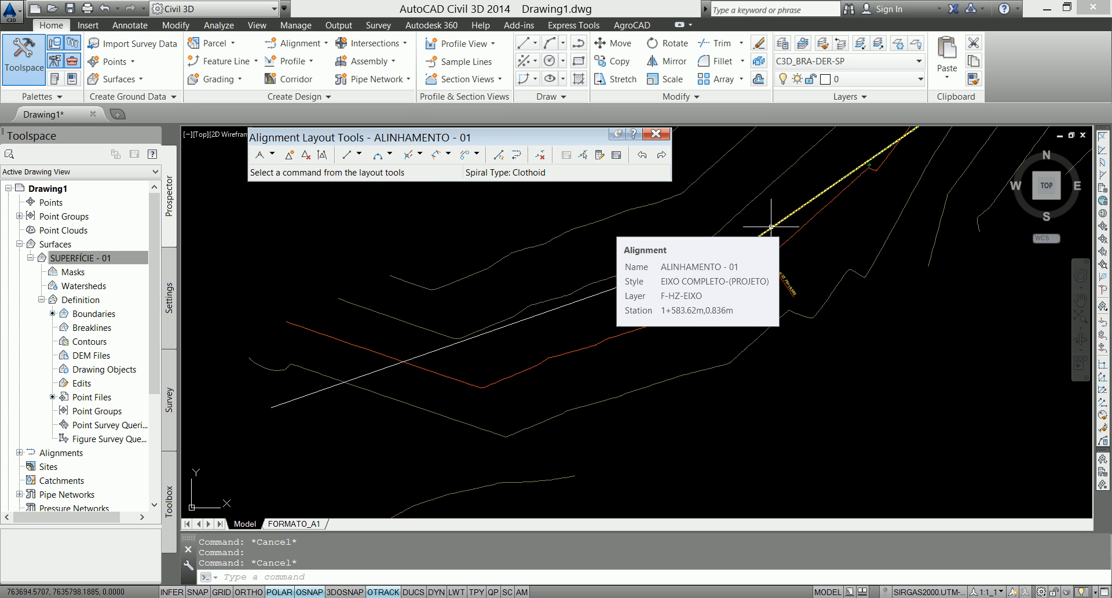
left_click(741, 248)
key("Escape")
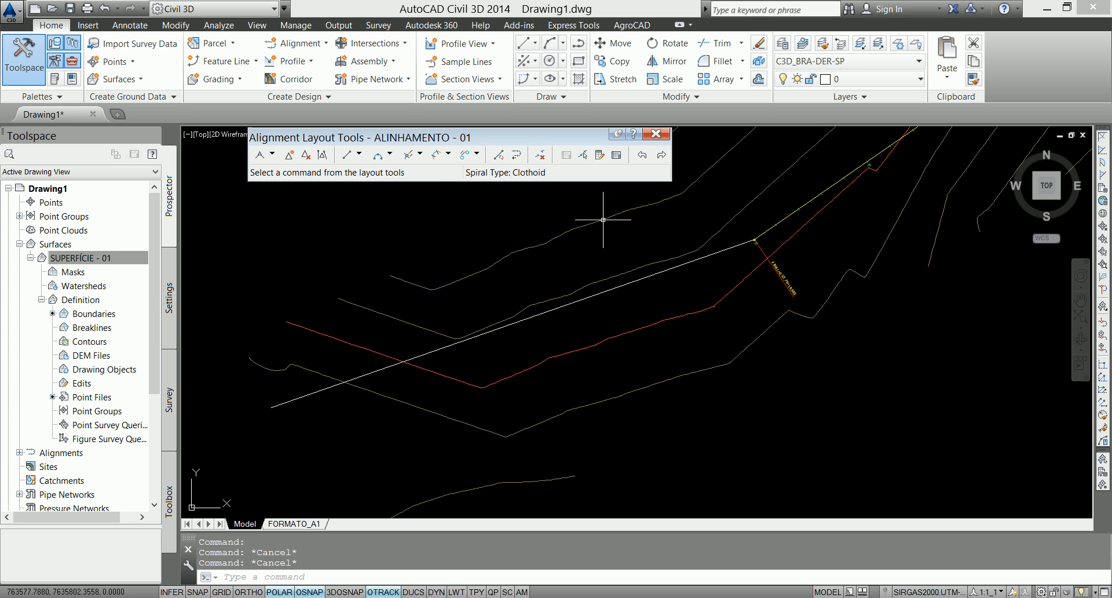
left_click(498, 155)
left_click(694, 262)
key("Return")
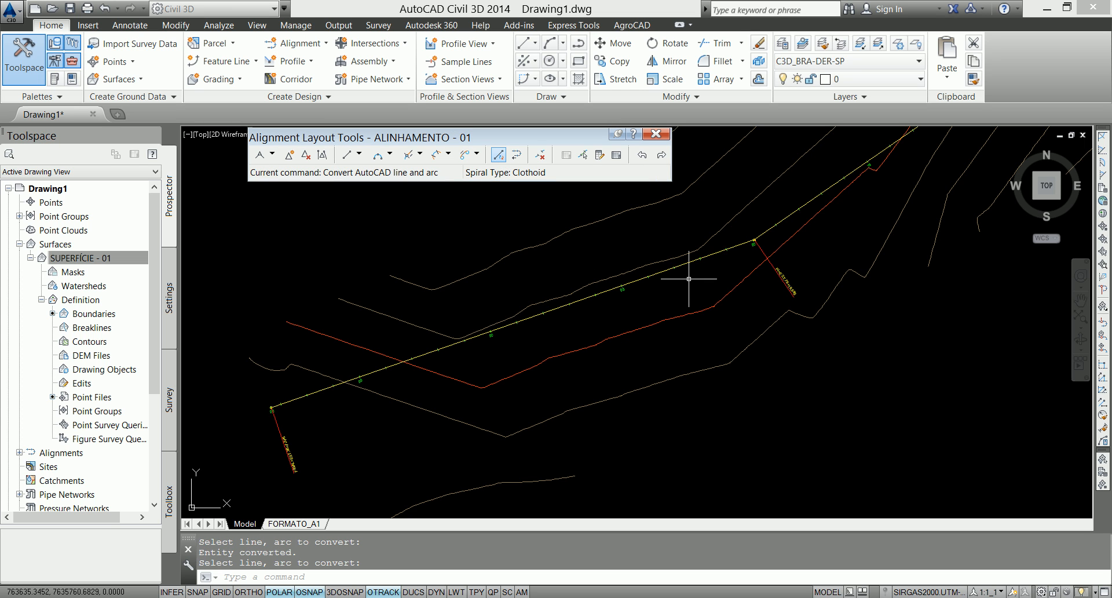
Examine the new PI, the stationing along the added tangent and the end label, and the rest of the alignment.
scroll(756, 239, "up", 3)
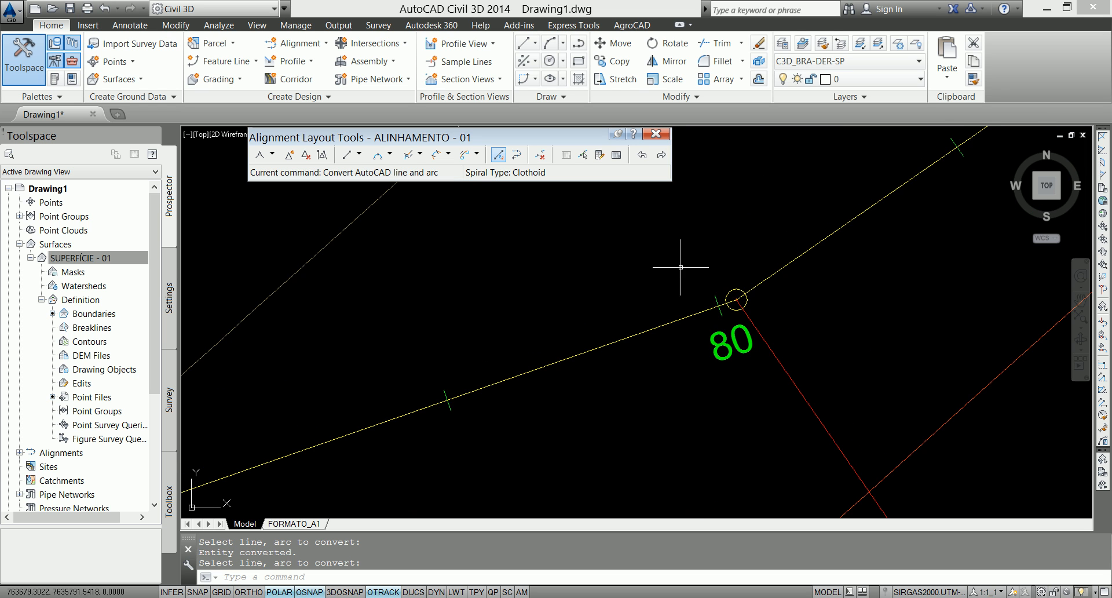
scroll(746, 250, "down", 5)
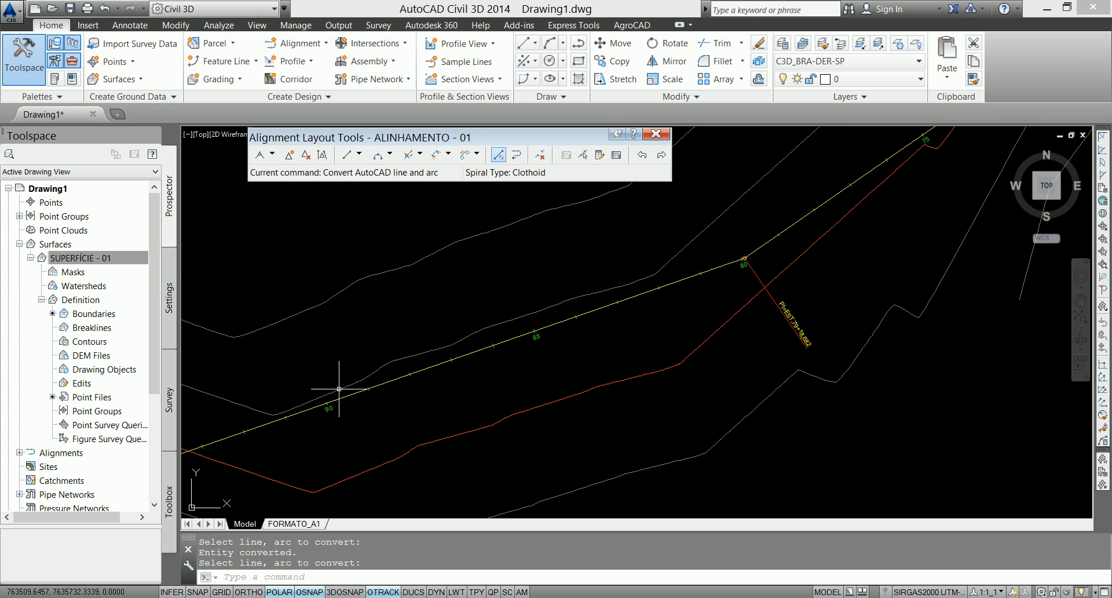
middle_click_drag(216, 440, 525, 322)
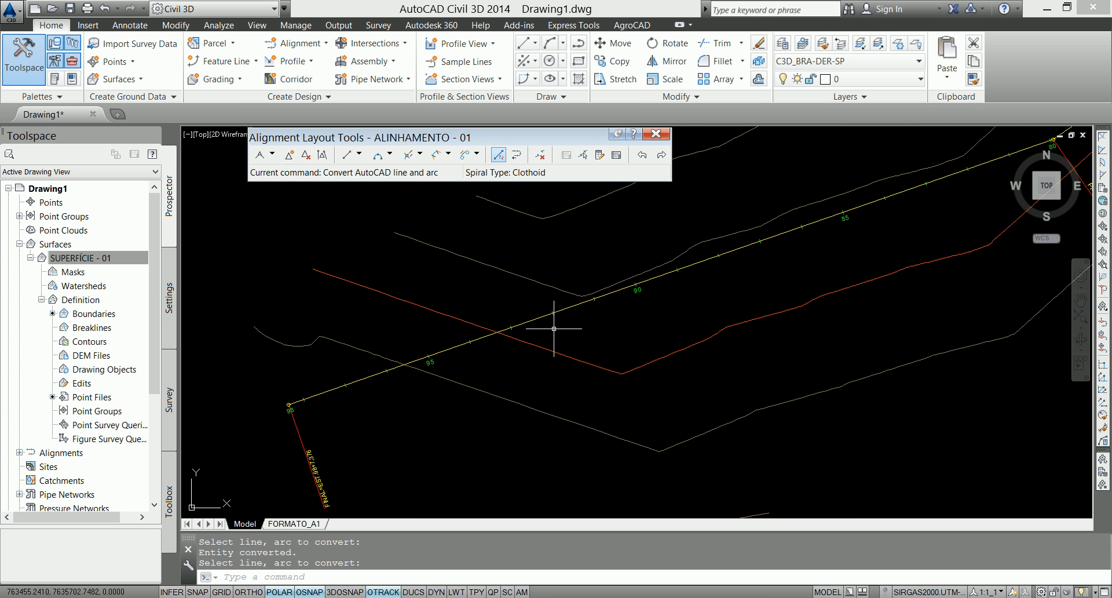
scroll(426, 404, "down", 1)
middle_click_drag(735, 369, 646, 410)
scroll(733, 278, "up", 3)
scroll(727, 277, "down", 1)
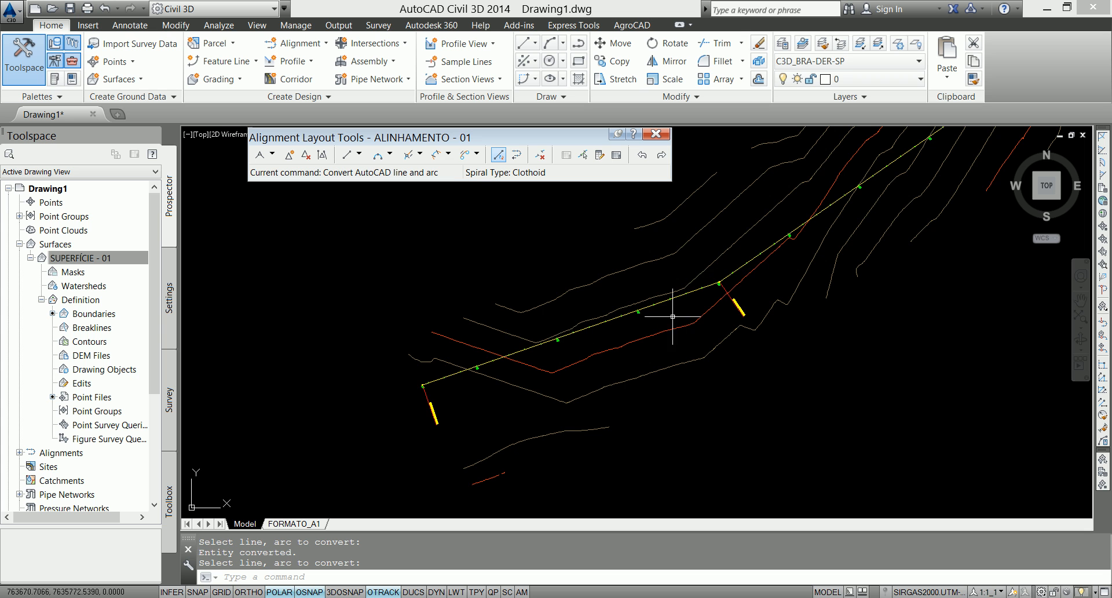
scroll(706, 295, "up", 3)
scroll(689, 307, "down", 5)
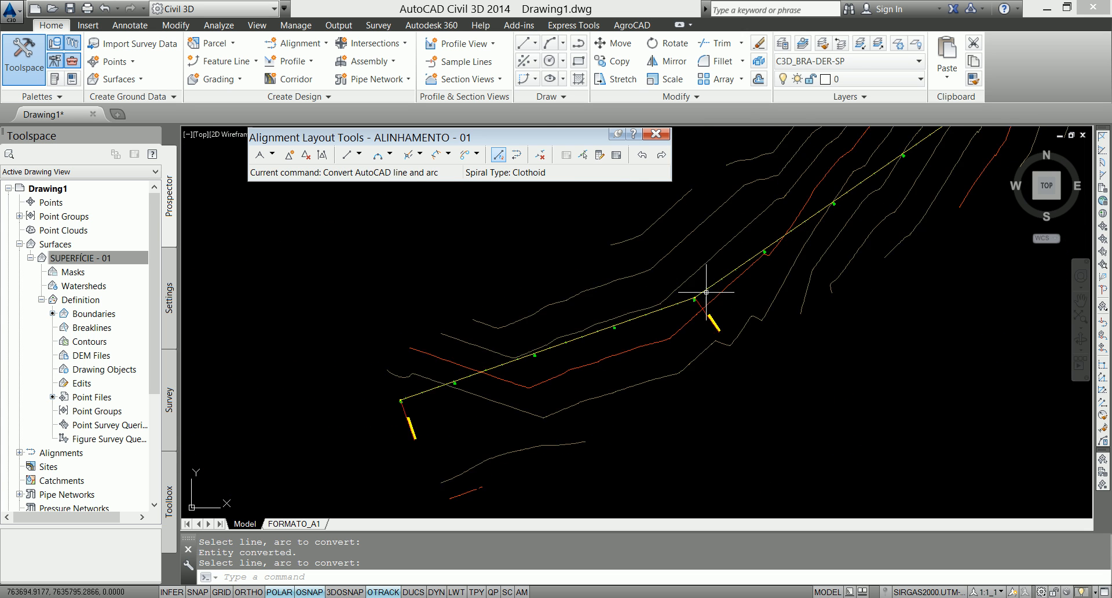
mouse_move(724, 318)
middle_mouse_down()
mouse_move(561, 315)
mouse_move(462, 396)
middle_mouse_up()
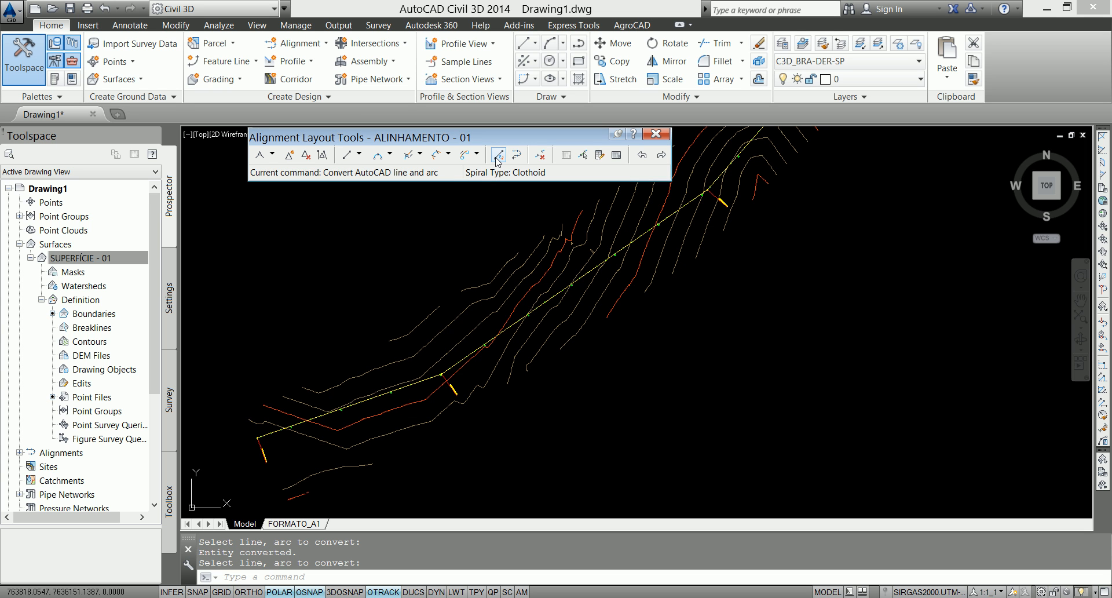
mouse_move(683, 262)
middle_mouse_down()
mouse_move(417, 498)
mouse_move(667, 271)
mouse_move(489, 446)
mouse_move(384, 510)
middle_mouse_up()
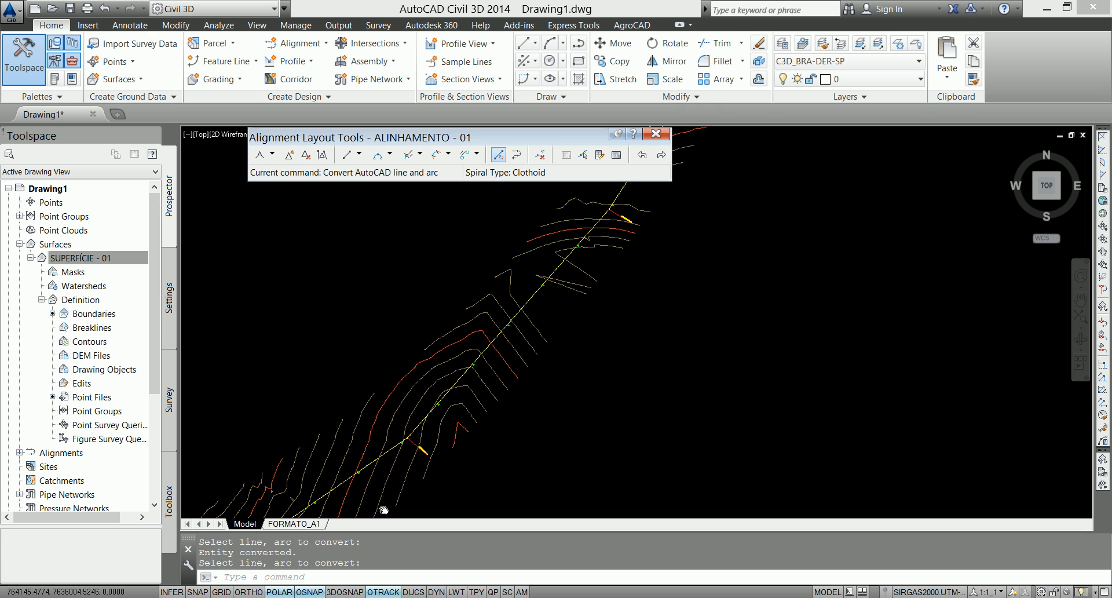
Insert a PI beside the alignment's tangent near station 30, bending the tangent there.
left_click(290, 157)
scroll(522, 295, "up", 4)
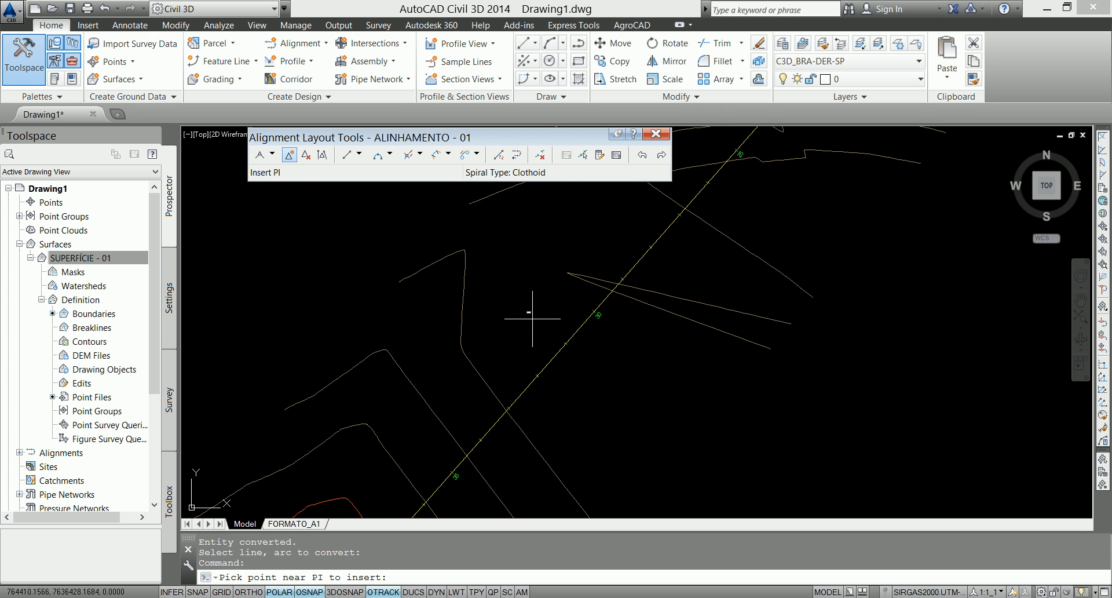
left_click(630, 351)
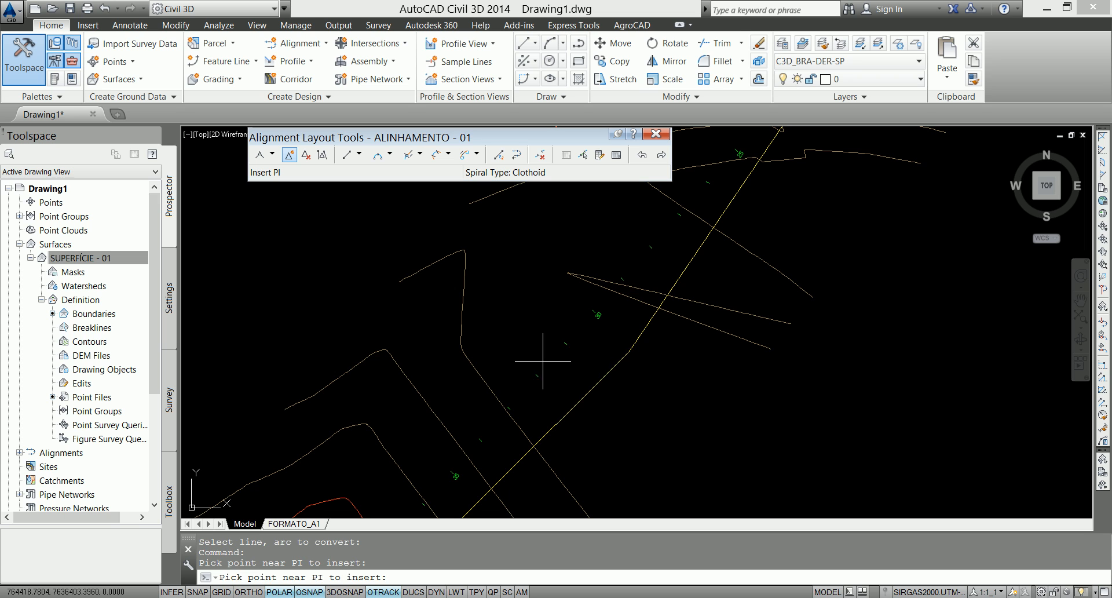
key("Return")
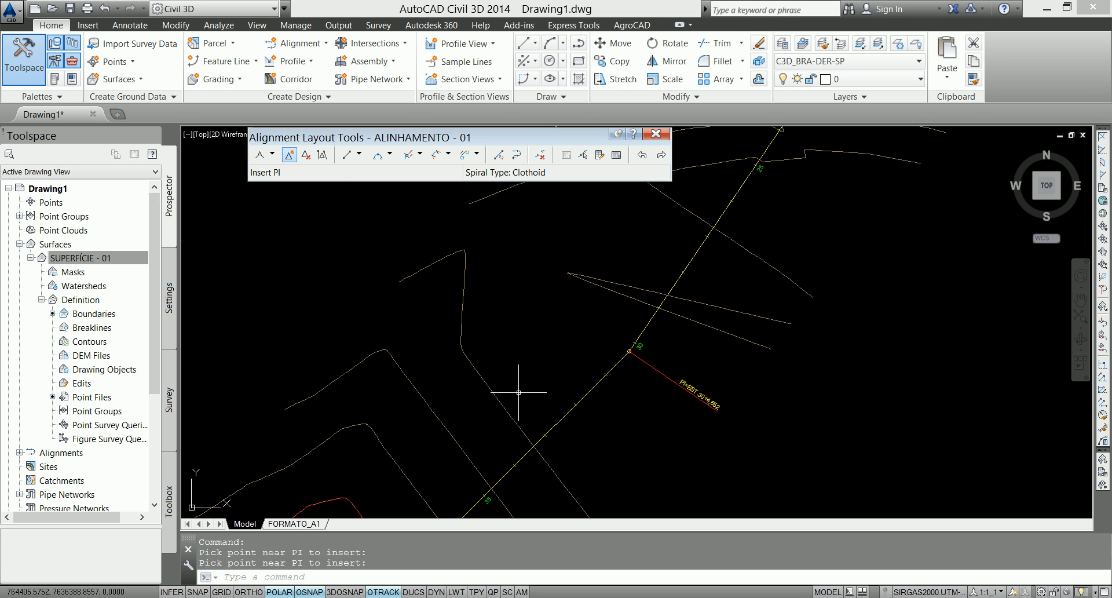
Delete the PI near station 30 with Delete PI.
left_click(306, 155)
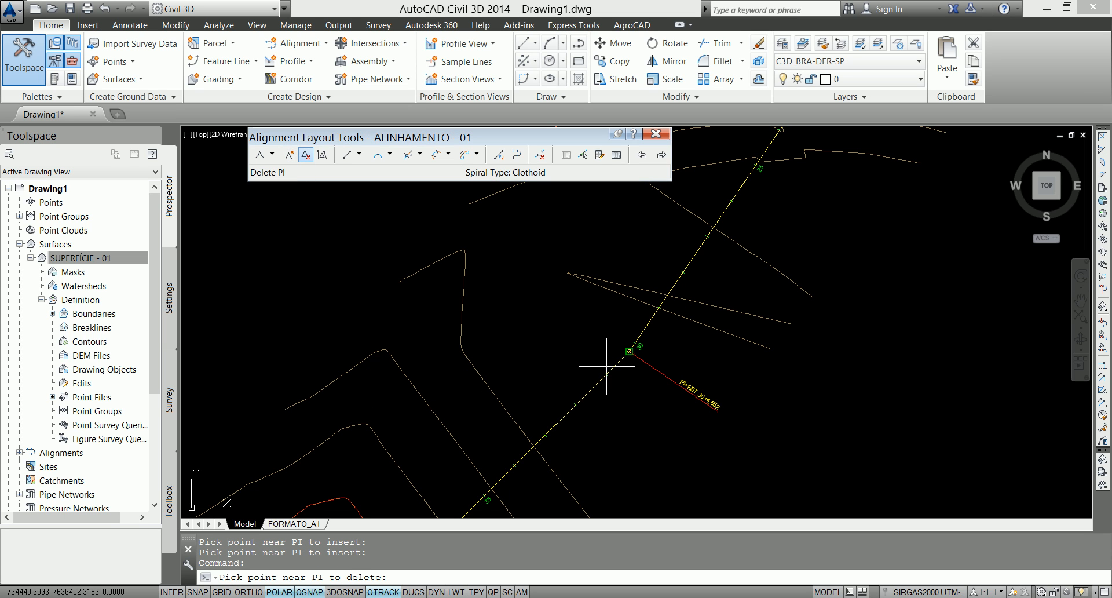
left_click(634, 353)
key("Return")
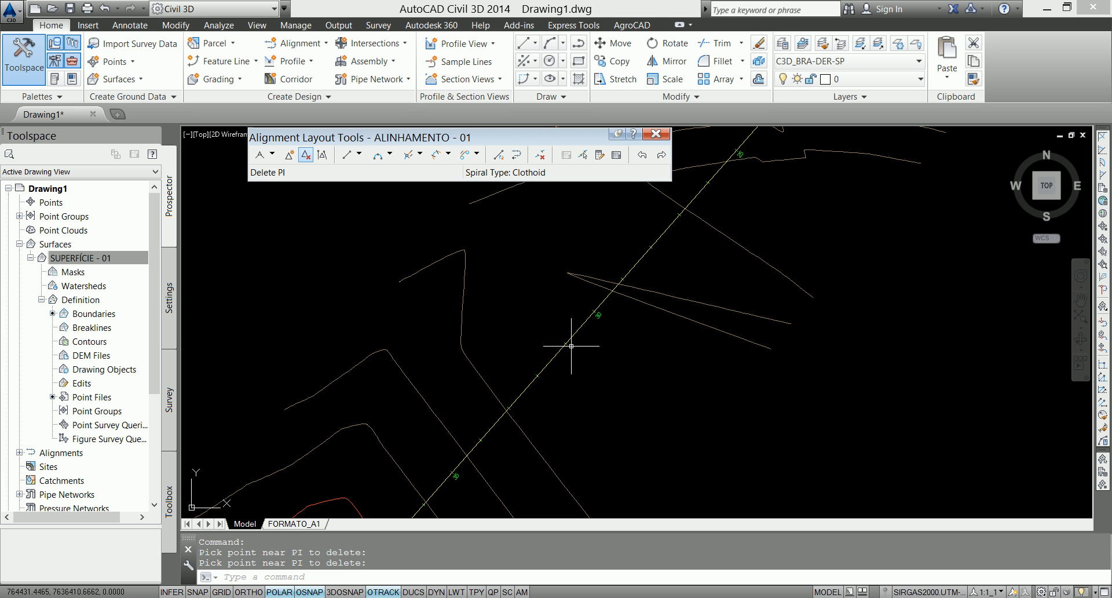
Split the PI near station 80 with Break-apart PI, using the distance between stations 90 and 95.
left_click(322, 155)
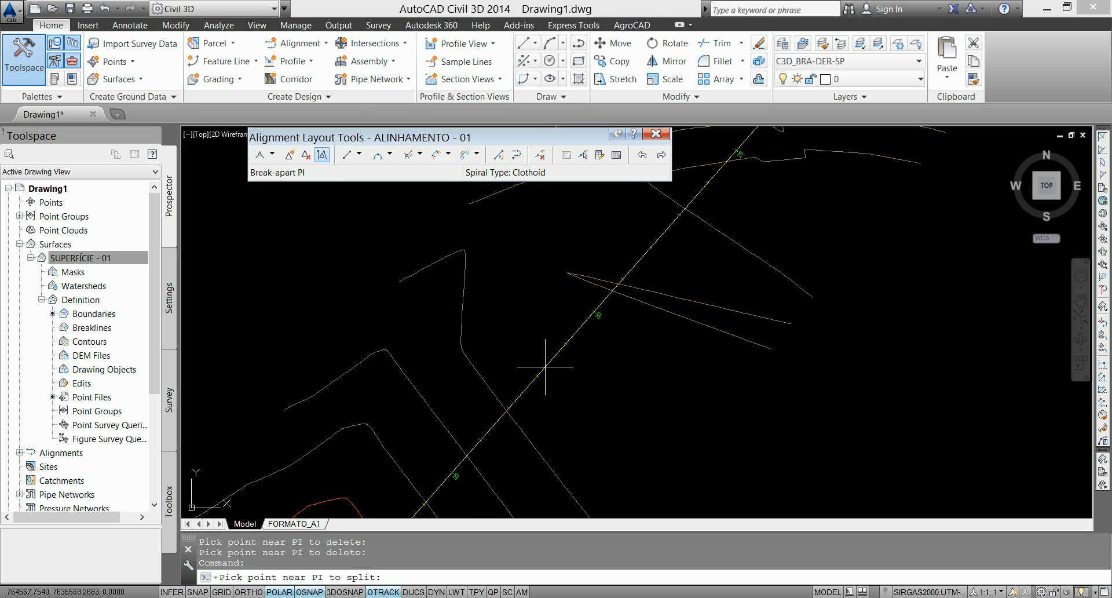
scroll(549, 364, "down", 5)
scroll(573, 356, "up", 5)
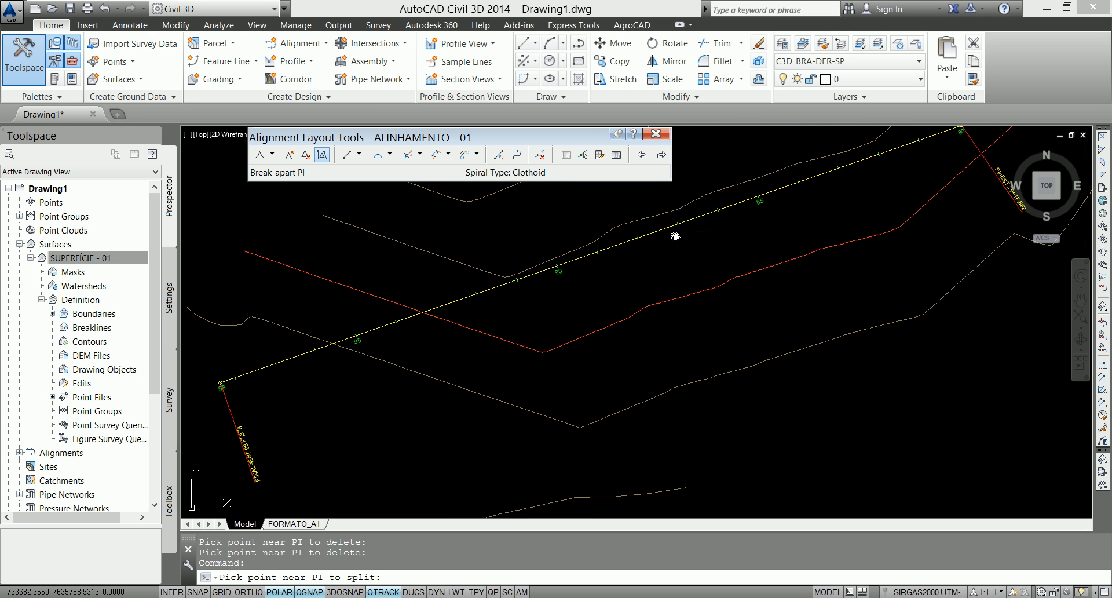
middle_click_drag(704, 216, 598, 286)
left_click(609, 280)
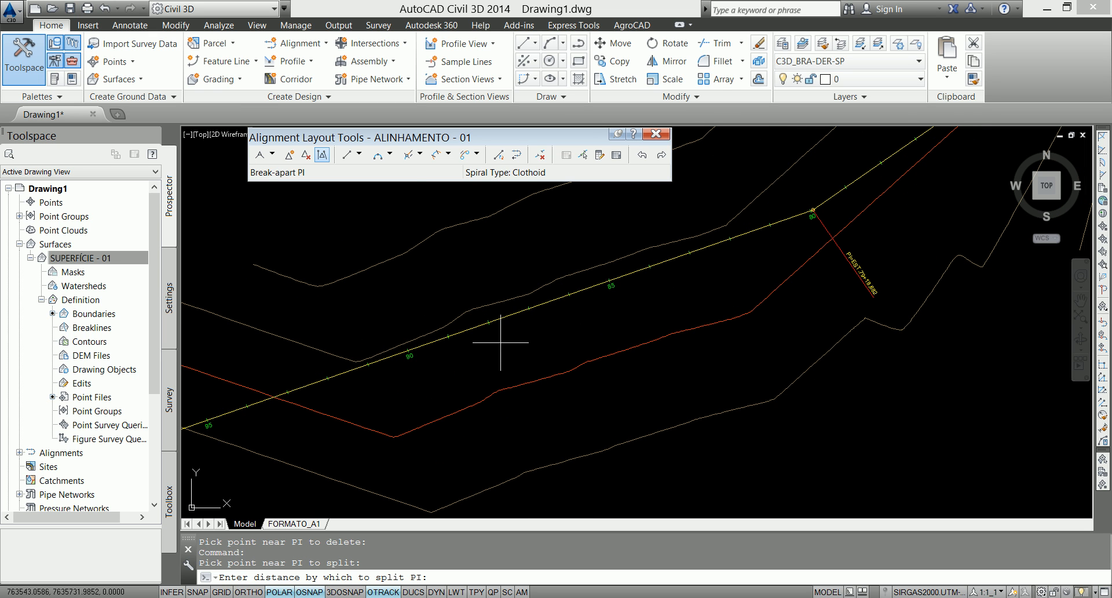
left_click(408, 351)
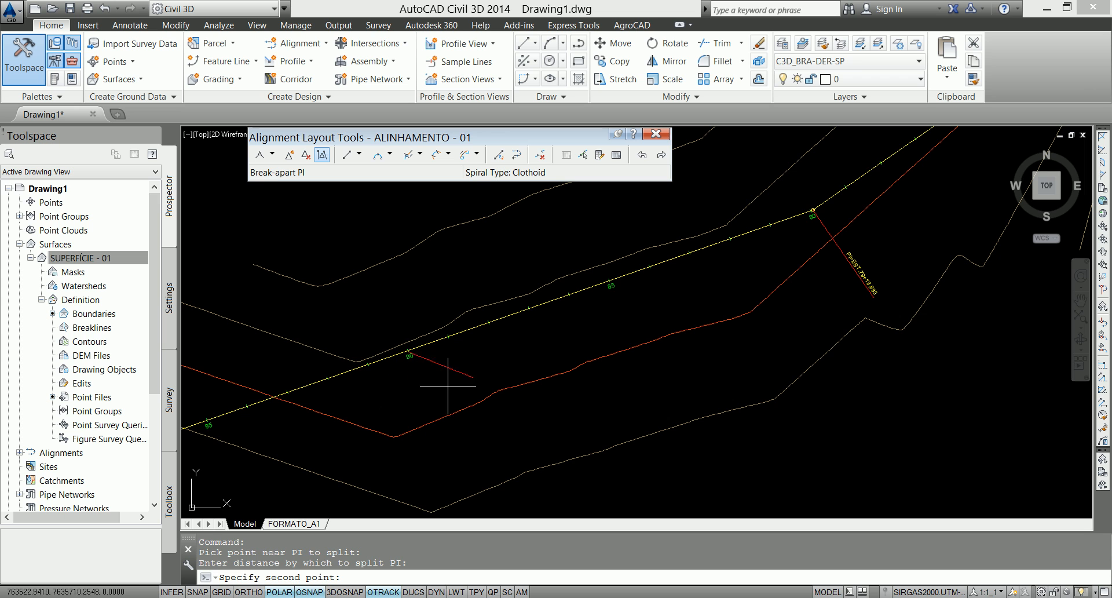
left_click(215, 416)
key("Return")
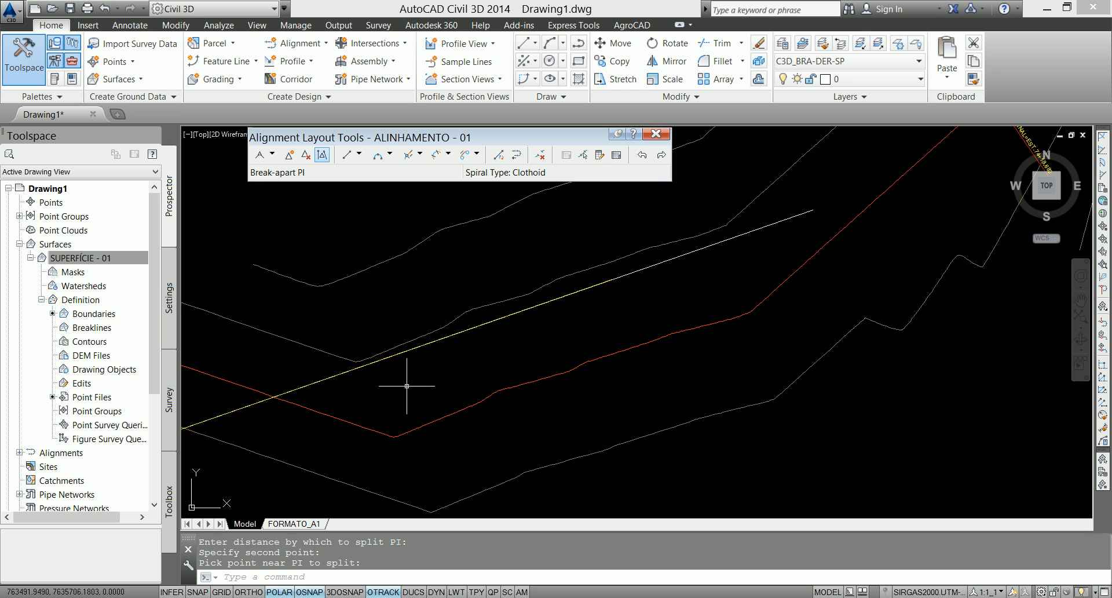
Undo the PI break-apart together with the preceding PI deletion and insertion.
type("u")
key("Return")
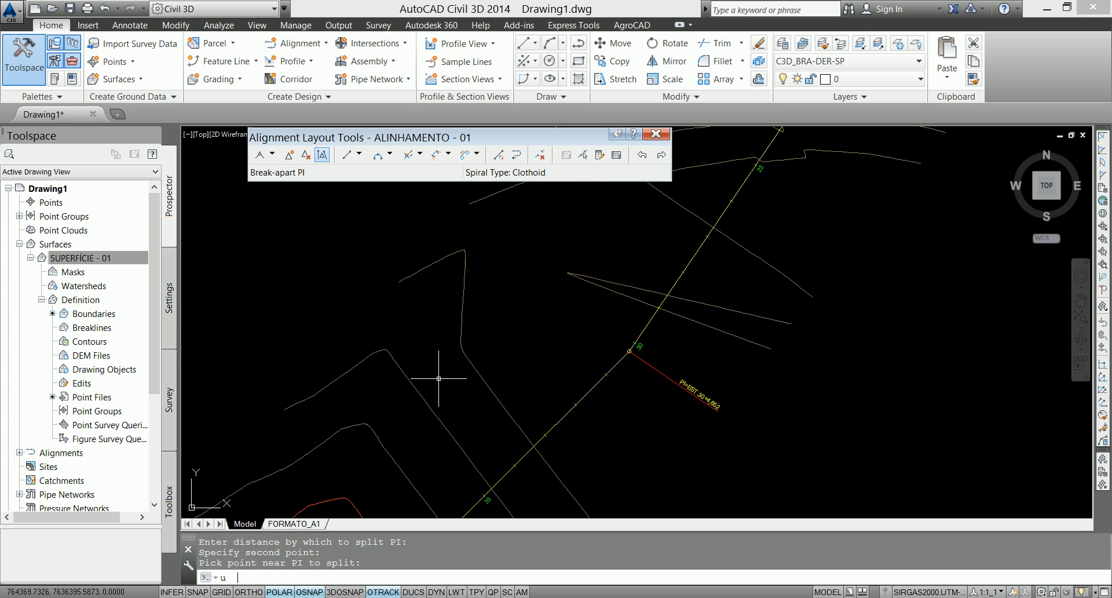
scroll(466, 374, "up", 4)
left_click(440, 353)
key("Escape")
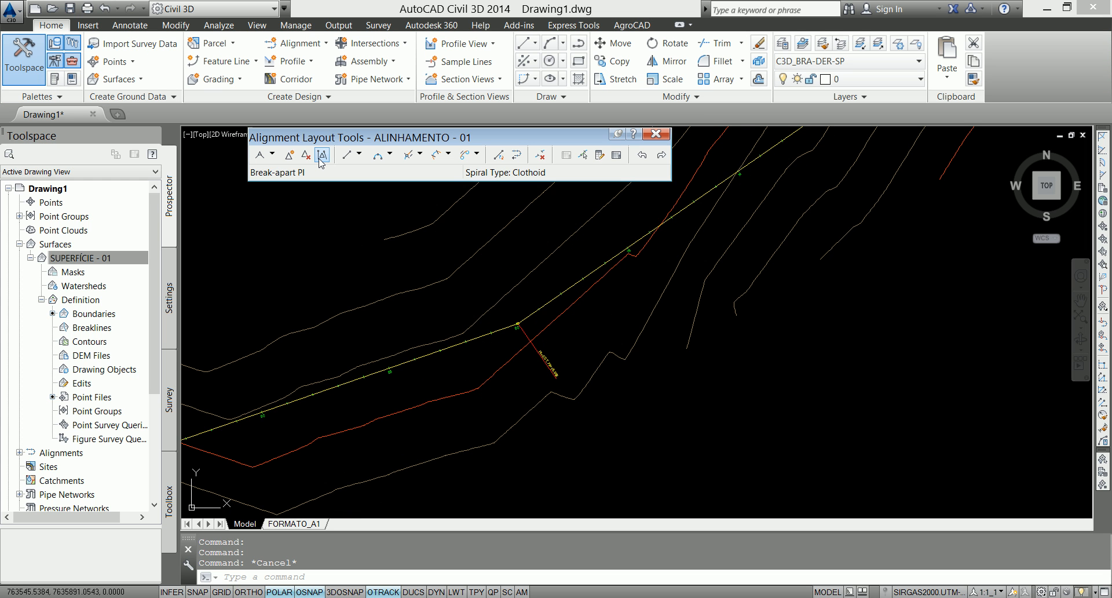
Examine the available line, curve, line-with-spiral, curve-with-spiral and spiral options of the alignment layout tools.
left_click(321, 157)
left_click(354, 156)
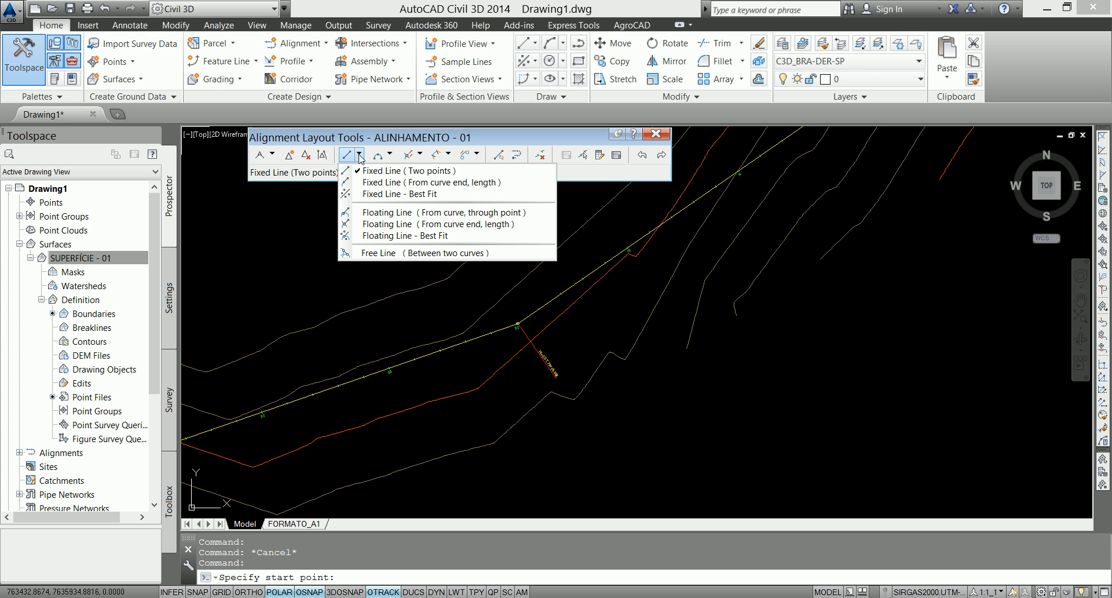
left_click(291, 452)
scroll(526, 373, "up", 6)
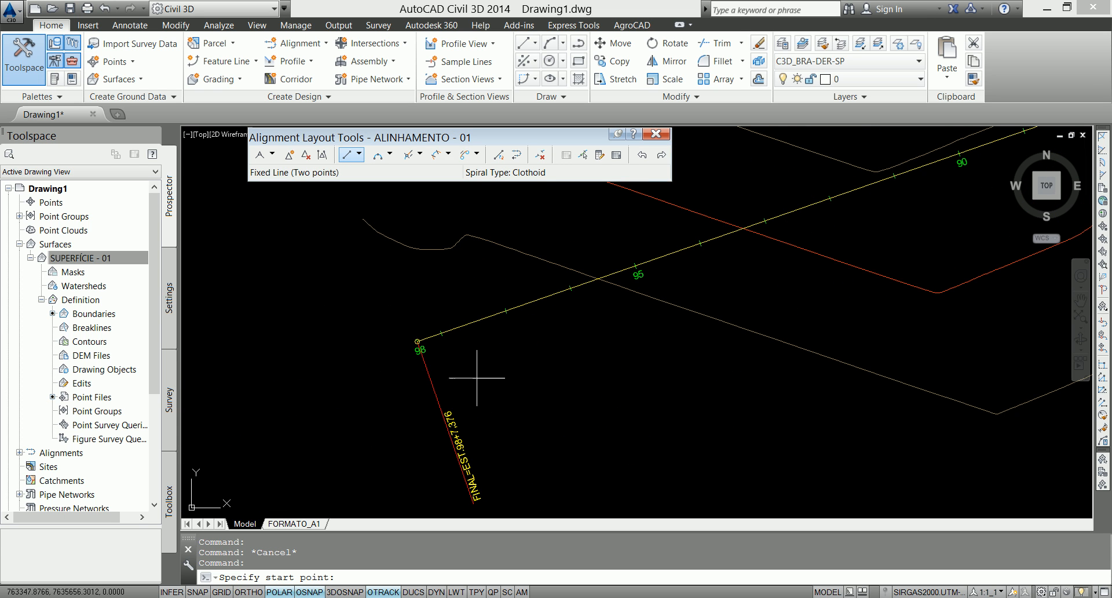
left_click(359, 154)
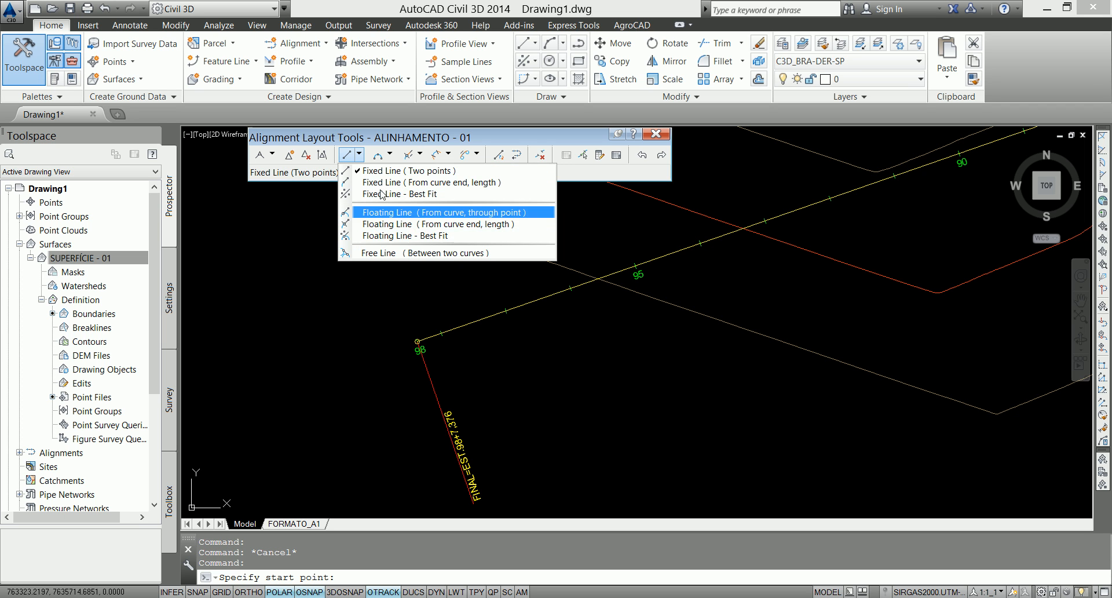
left_click(390, 155)
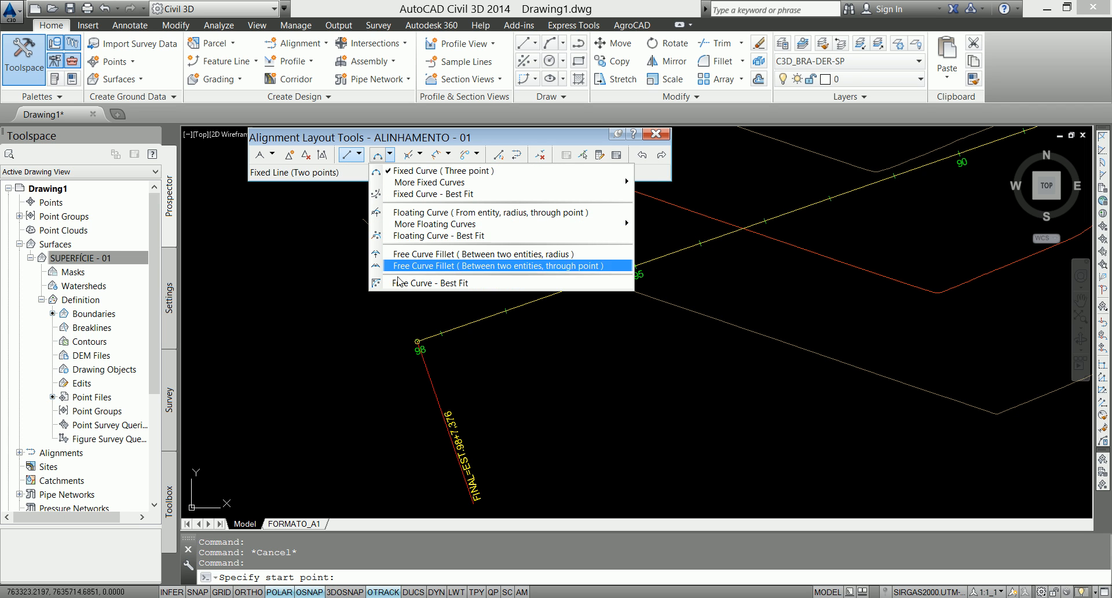
left_click(421, 154)
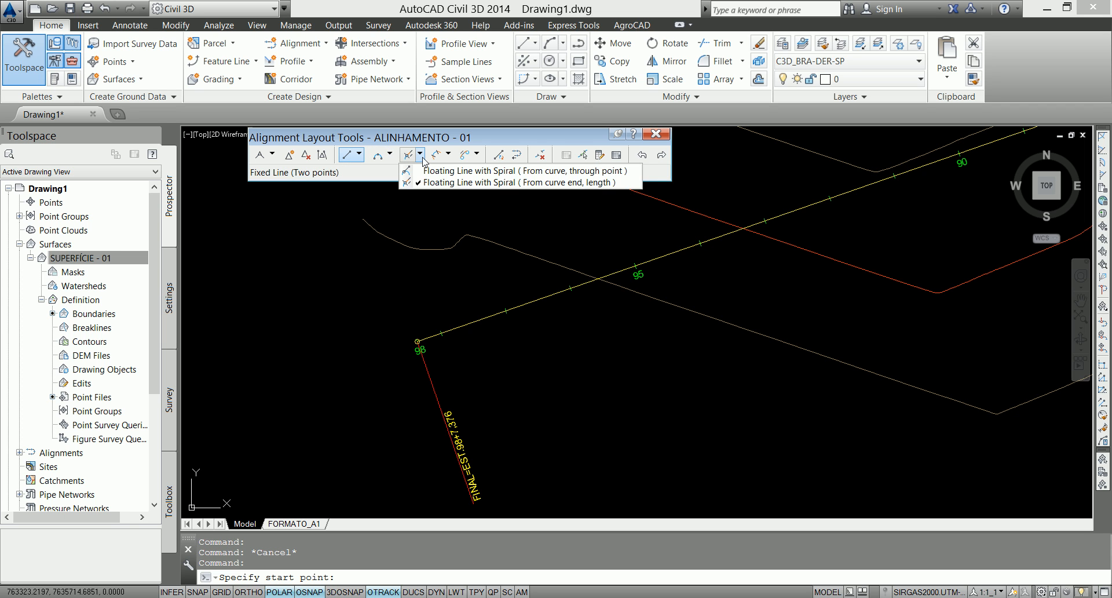
left_click(450, 153)
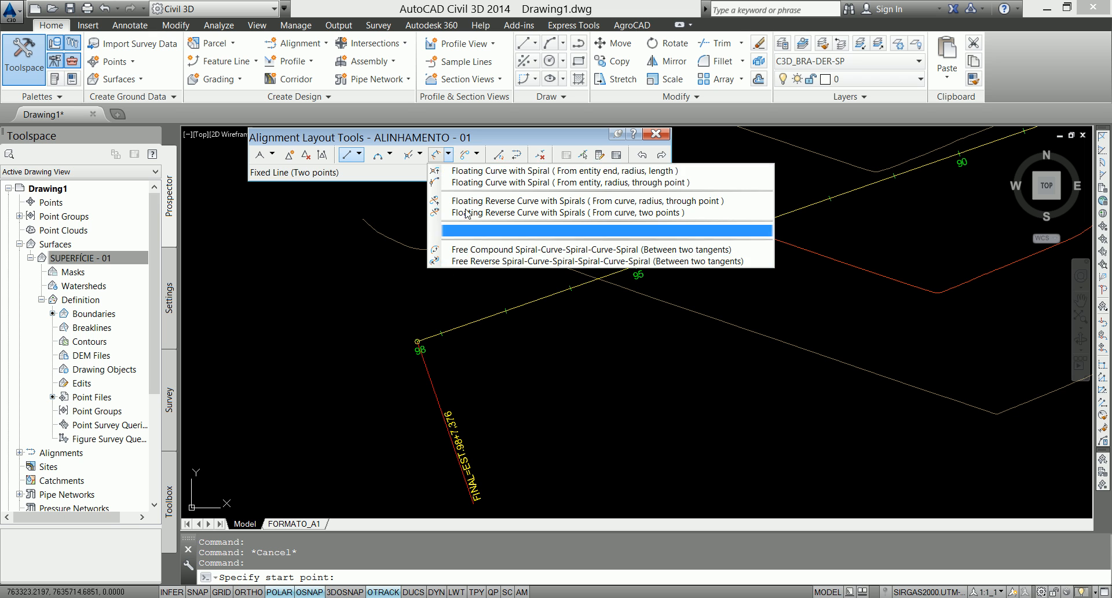
left_click(477, 155)
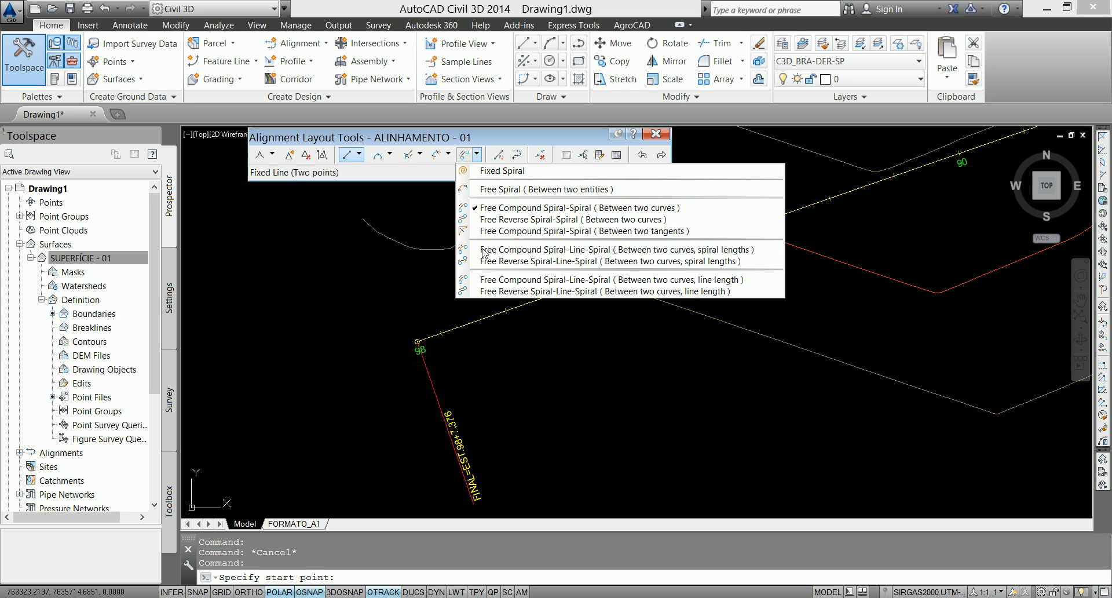
left_click(420, 155)
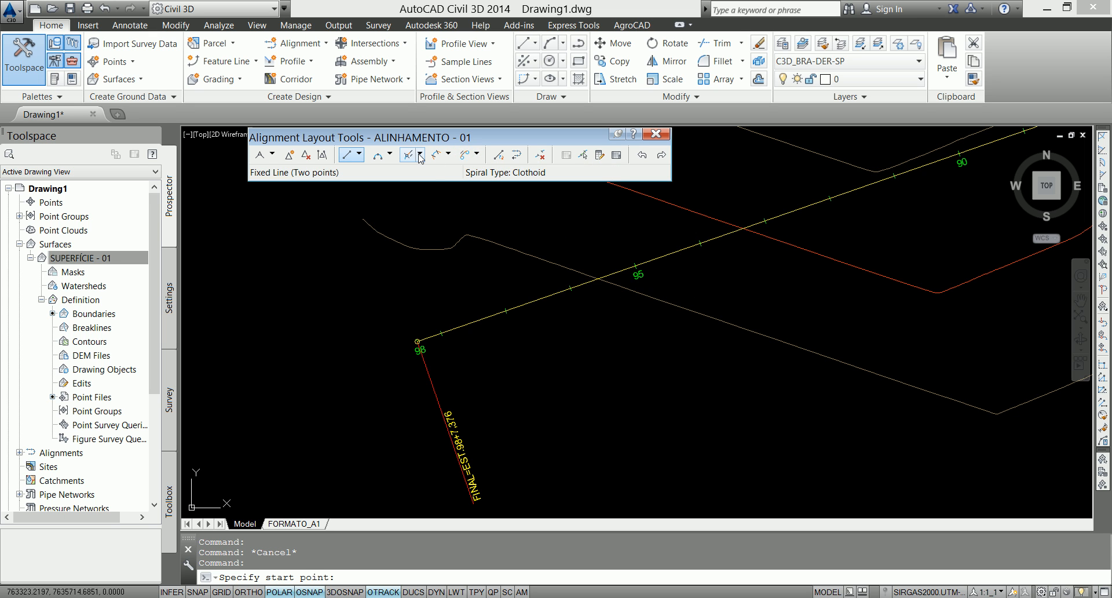
left_click(421, 155)
left_click(391, 155)
left_click(391, 155)
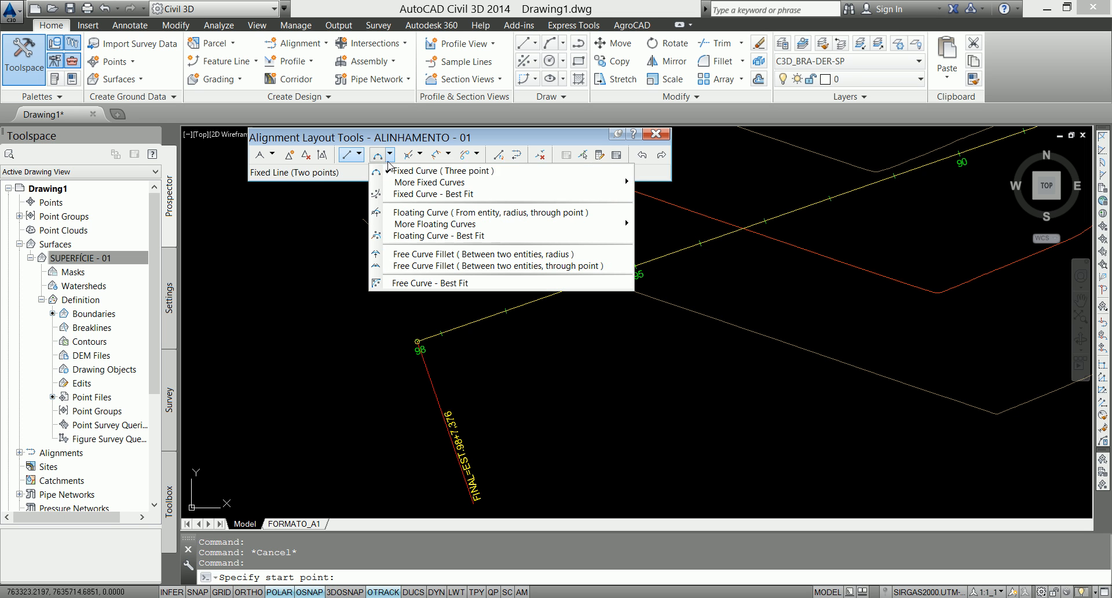
Start a Free Curve Fillet (Between two entities, radius) on the tangents meeting near station 20, with a solution angle less than 180.
left_click(422, 257)
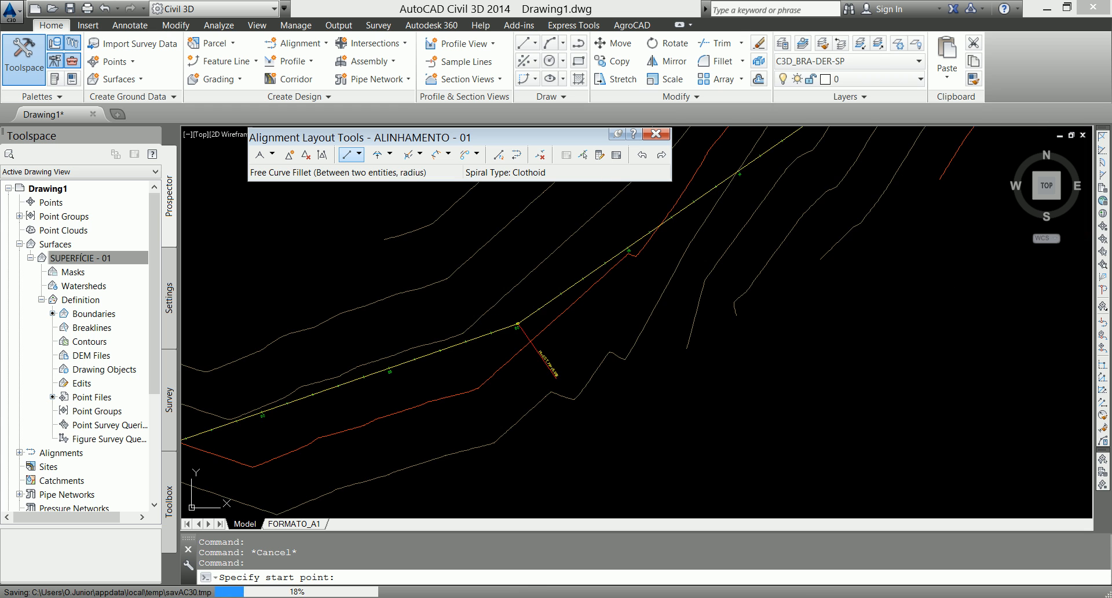
scroll(476, 454, "down", 1)
scroll(534, 392, "down", 4)
scroll(622, 348, "up", 8)
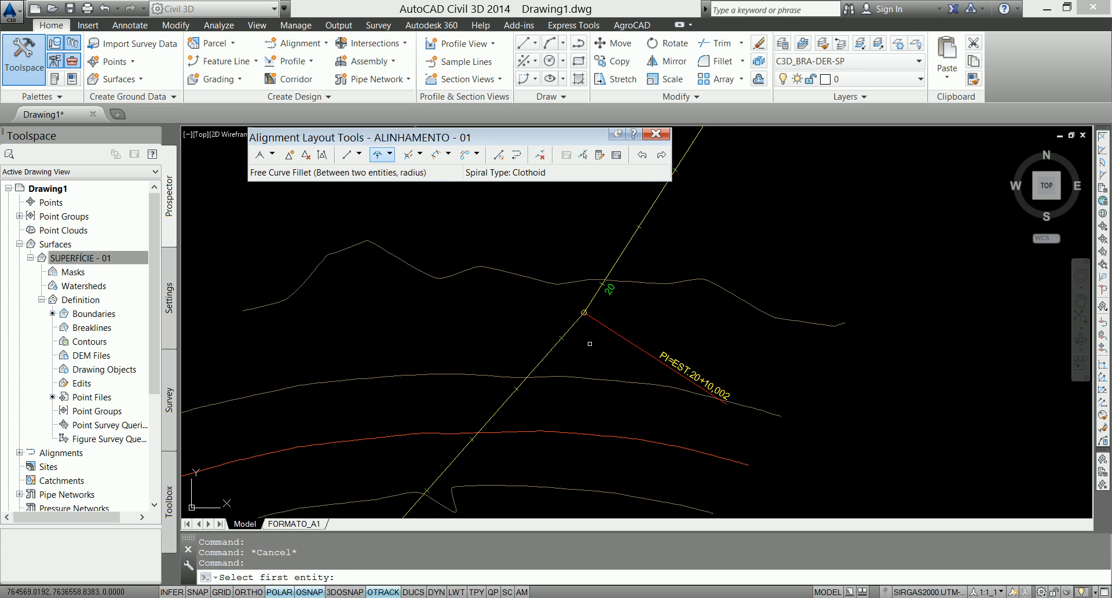
left_click(592, 300)
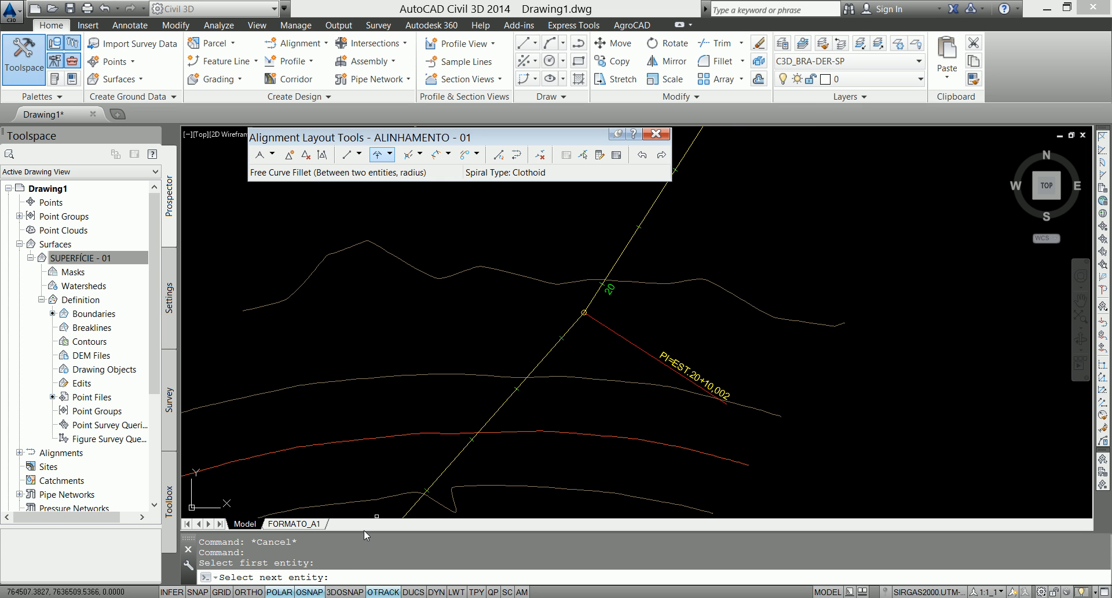
left_click(537, 371)
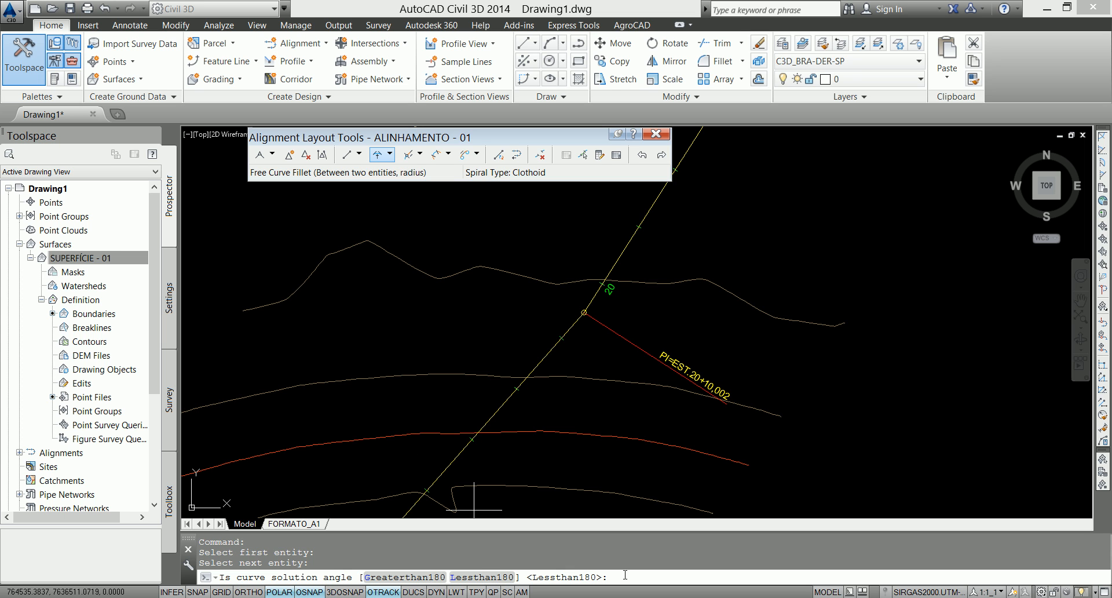
key("Return")
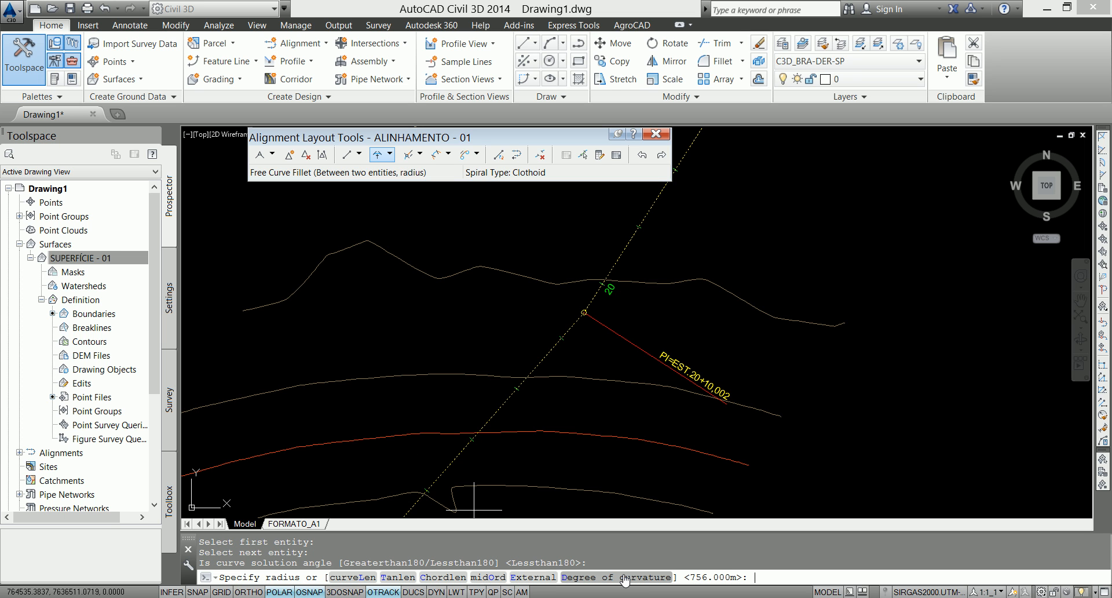
Give the curve fillet a radius of 500 m and finish the command.
scroll(612, 287, "down", 6)
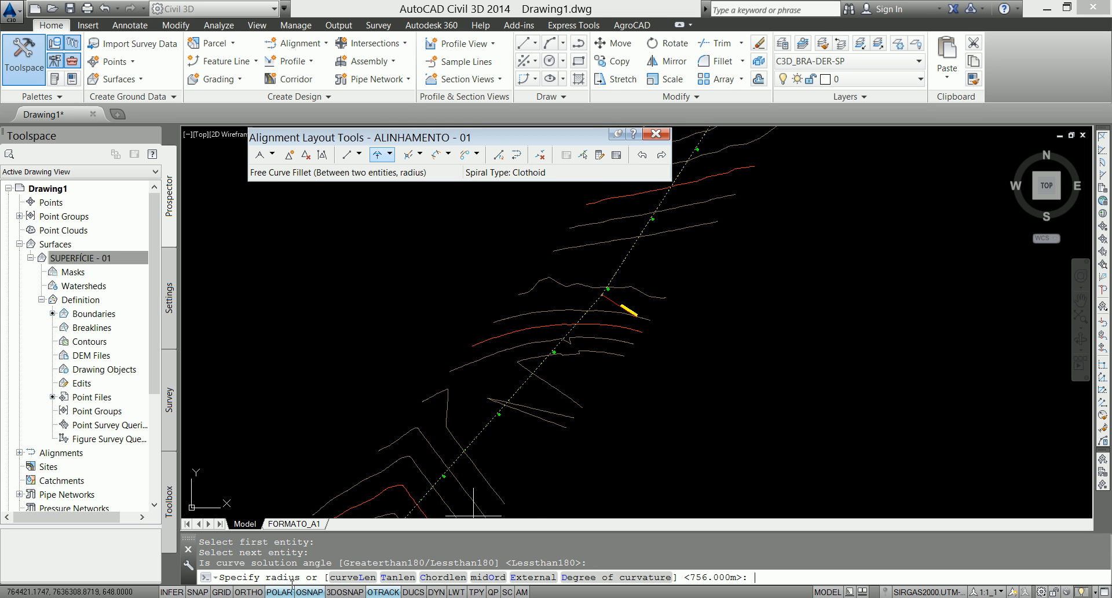
scroll(608, 298, "up", 4)
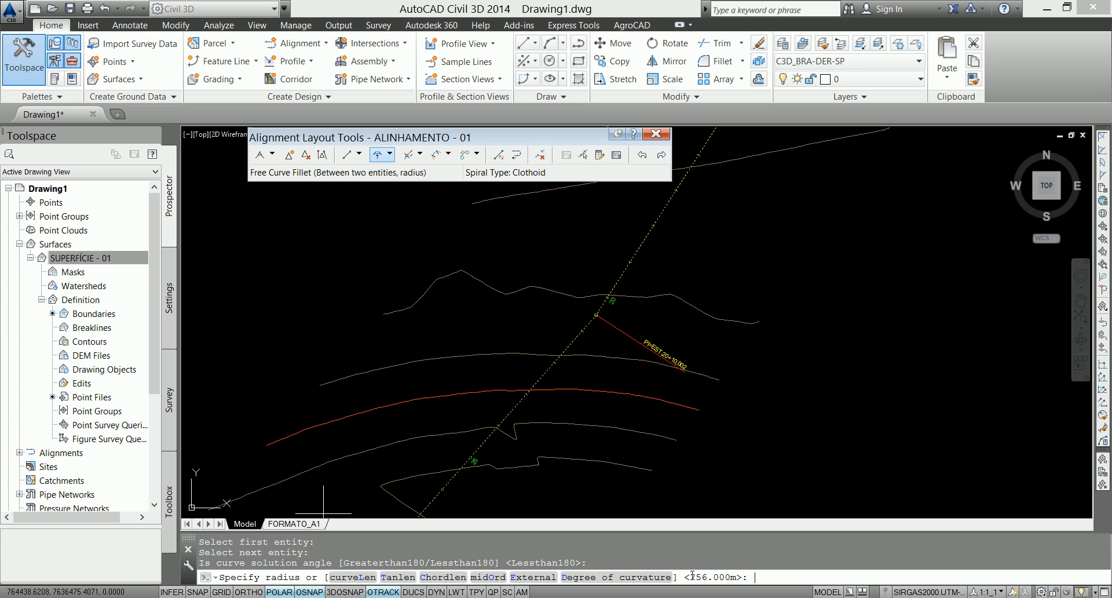
scroll(581, 278, "up", 6)
scroll(577, 295, "down", 2)
scroll(568, 333, "up", 1)
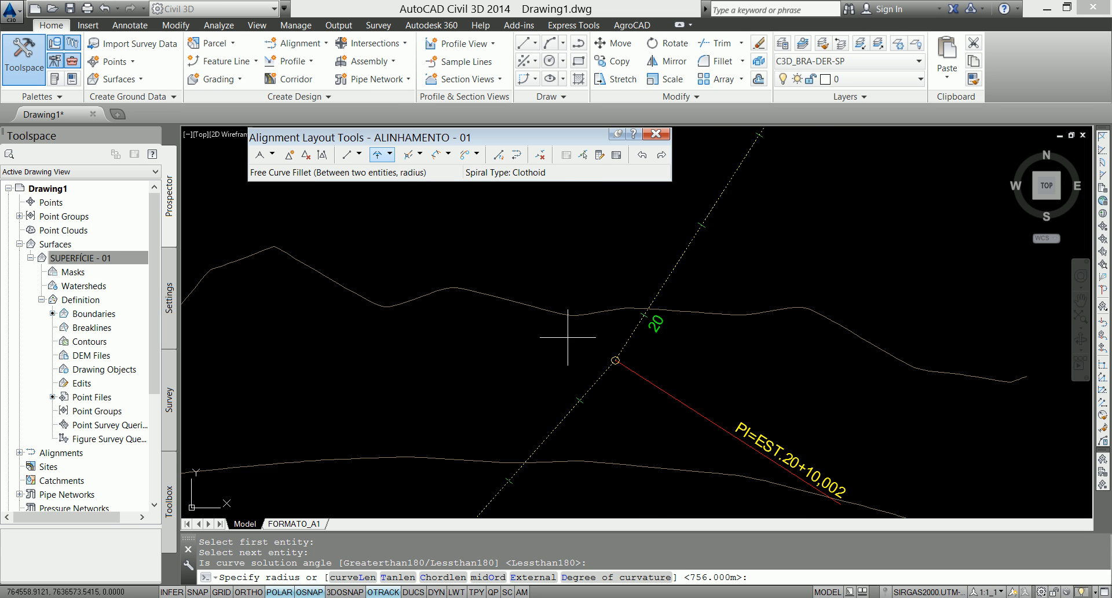
type("500")
key("Return")
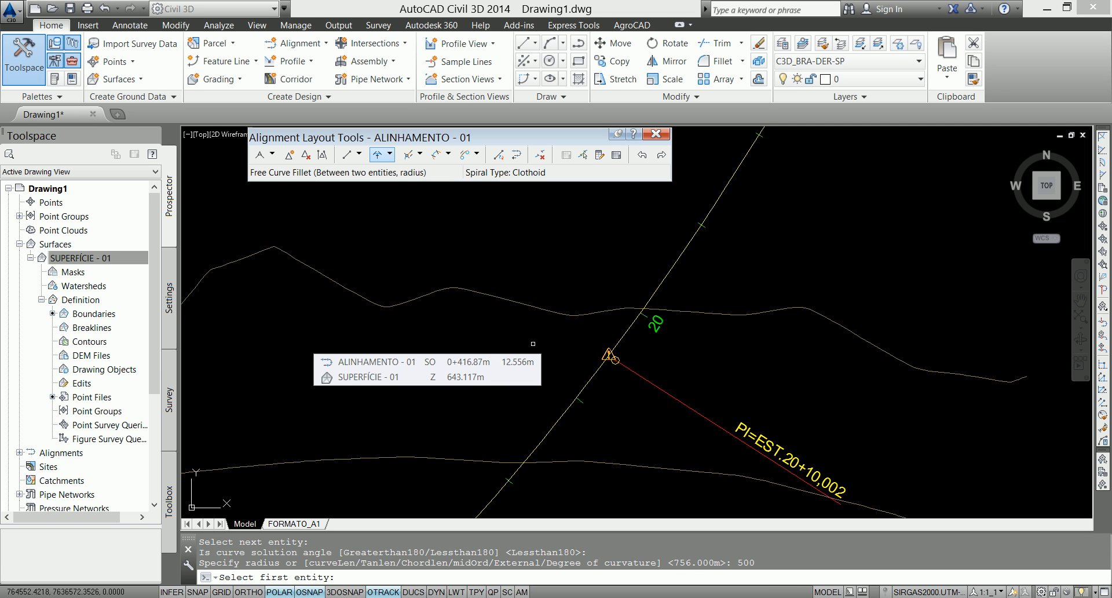
key("Return")
Examine the new curve near station 20, including its PC and PT labels and the symbol at its middle.
scroll(650, 364, "down", 2)
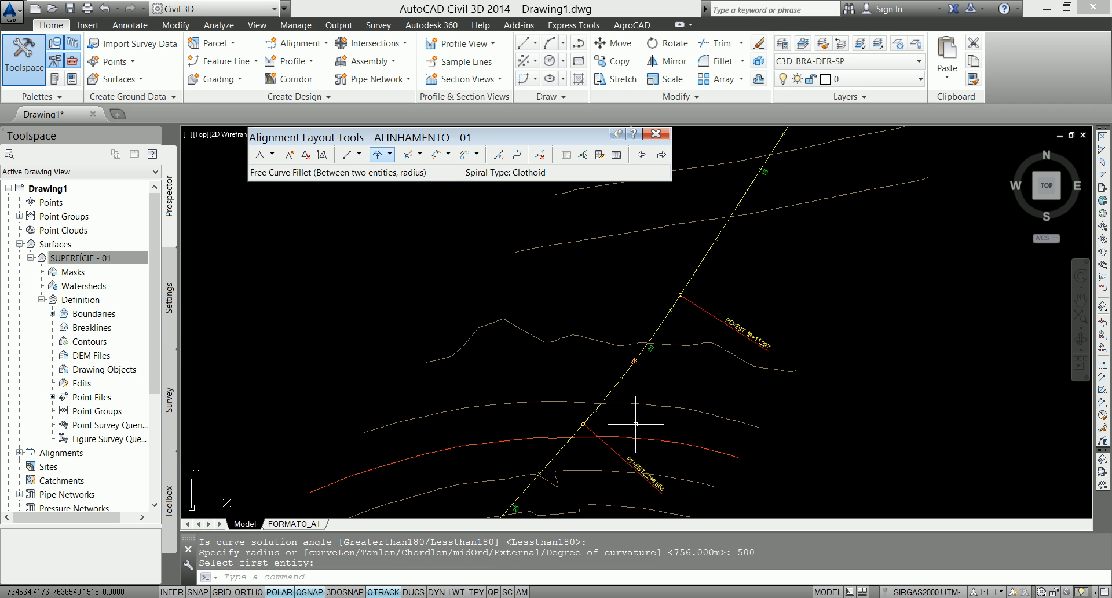
scroll(715, 322, "up", 6)
scroll(796, 324, "down", 1)
scroll(707, 447, "down", 3)
scroll(651, 396, "up", 2)
scroll(651, 377, "up", 3)
scroll(591, 346, "down", 6)
scroll(588, 346, "up", 5)
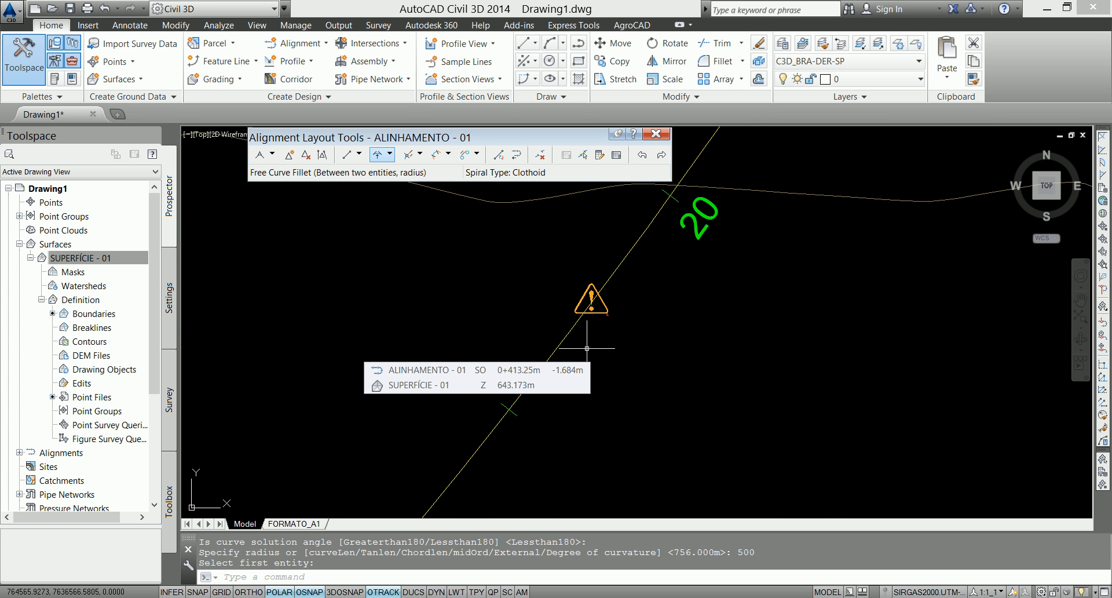
scroll(579, 319, "down", 2)
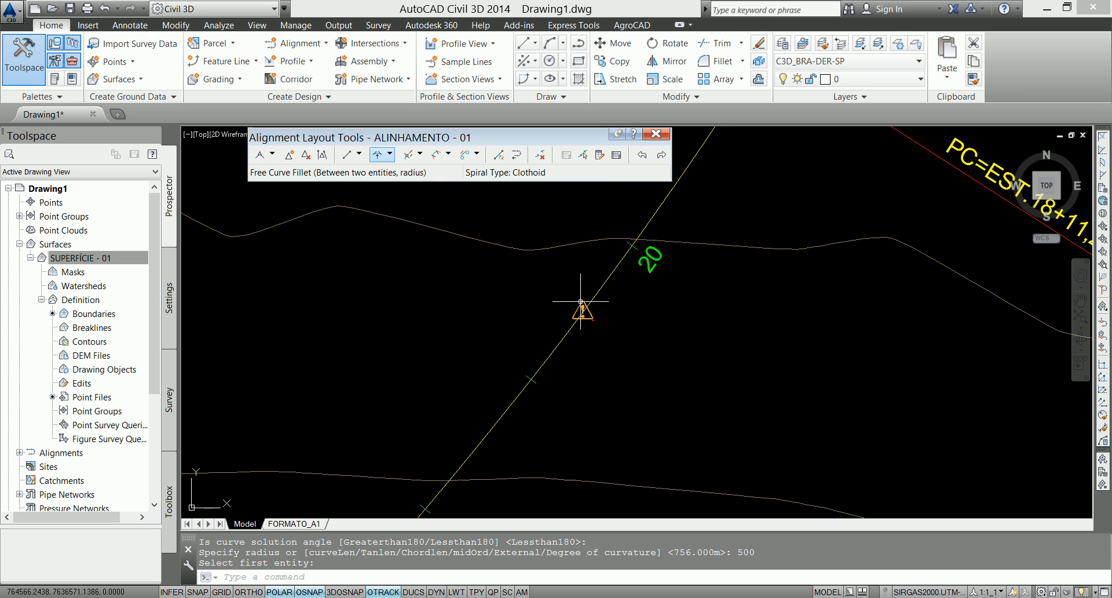
Regenerate the model with the entire alignment in view and inspect the size of the warning symbol on the curve.
scroll(584, 313, "down", 10)
type("re")
key("Return")
type("re")
key("Return")
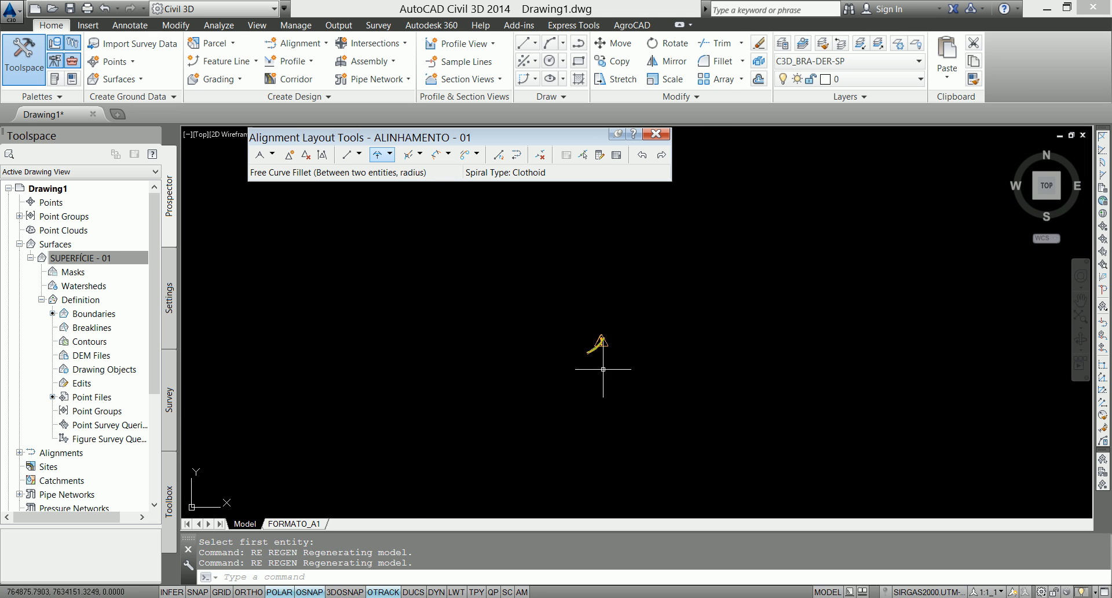
scroll(603, 362, "up", 12)
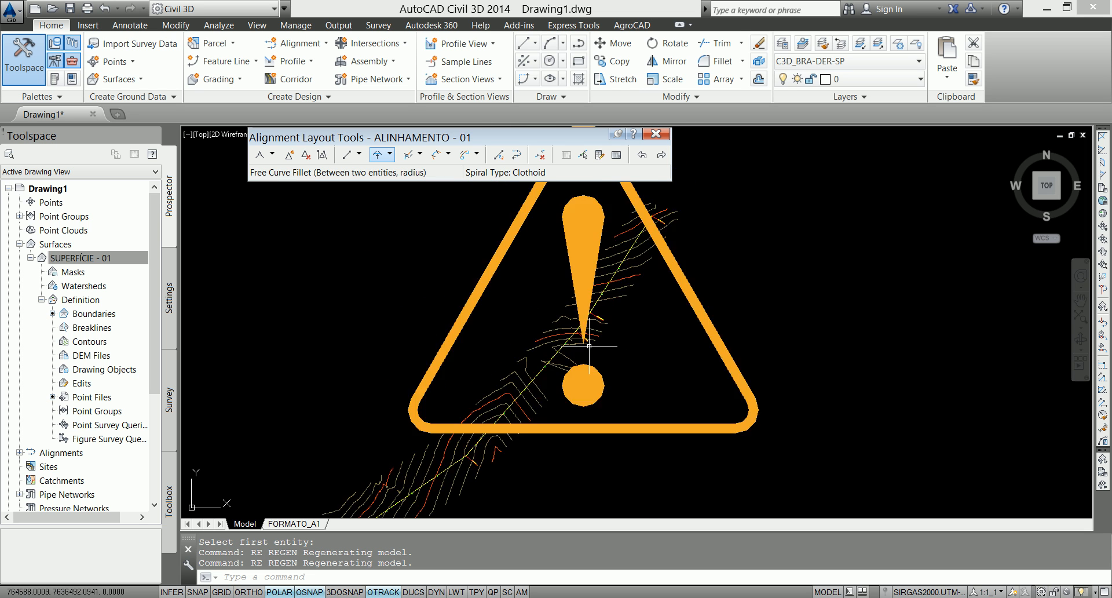
Regenerate the model at several closer views of the curve near station 20 and compare the warning symbol's size.
scroll(589, 346, "up", 5)
type("re")
key("Return")
mouse_move(563, 223)
middle_mouse_down()
mouse_move(590, 327)
mouse_move(536, 400)
middle_mouse_up()
scroll(536, 399, "up", 5)
scroll(530, 385, "down", 5)
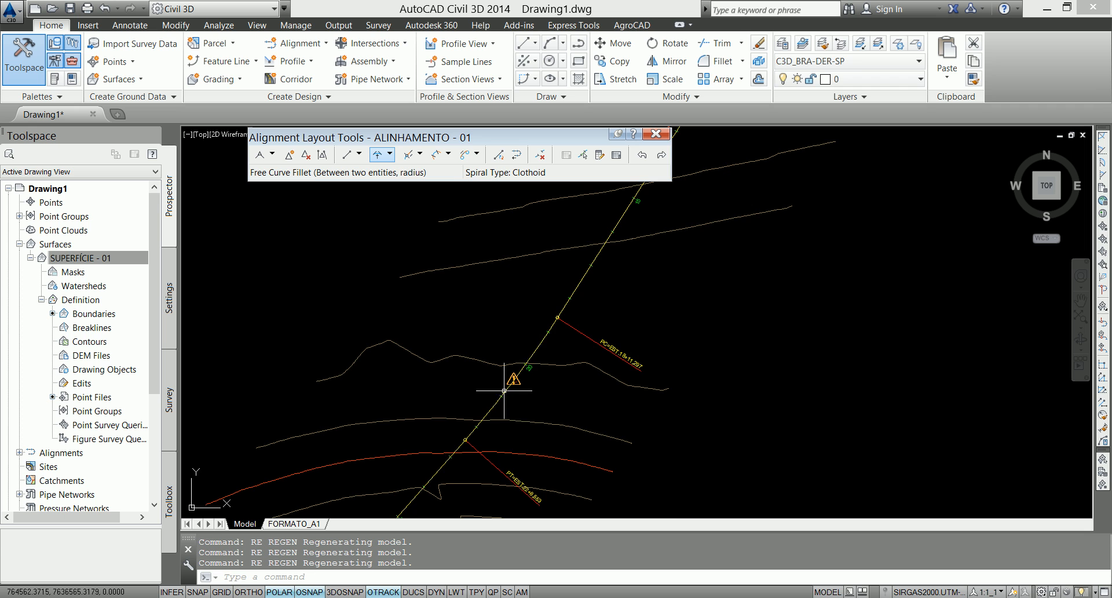
scroll(504, 388, "up", 3)
type("re")
key("Return")
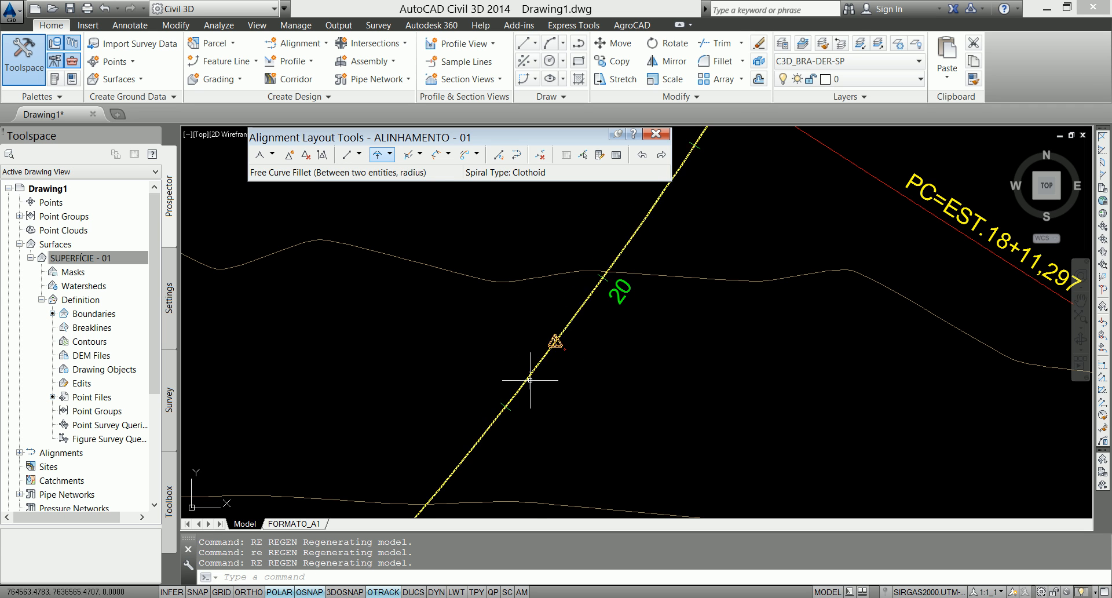
scroll(524, 383, "down", 4)
type("re")
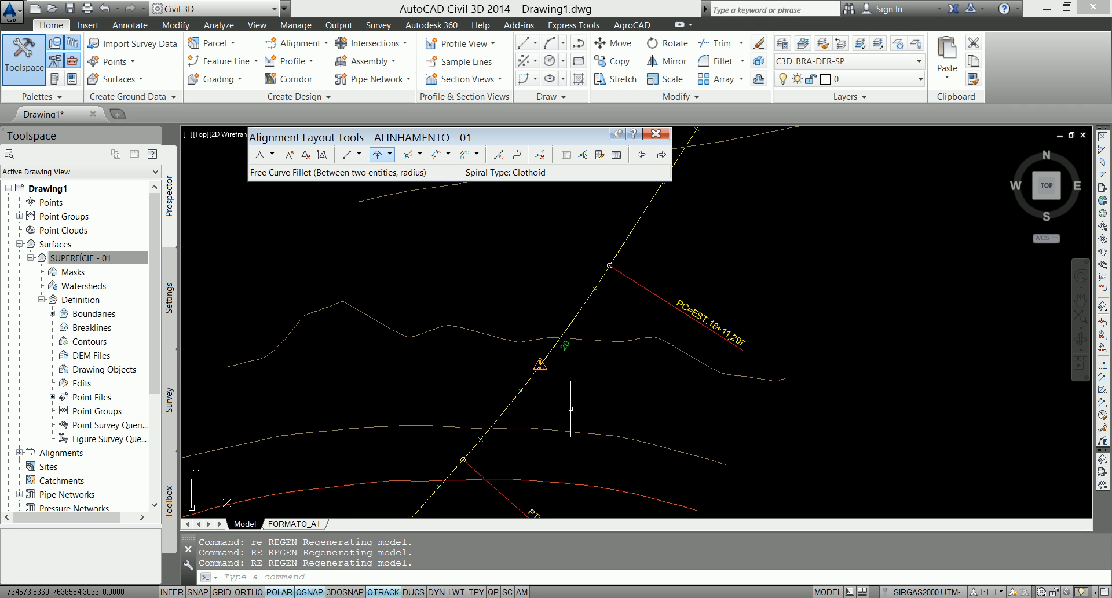
scroll(533, 423, "up", 3)
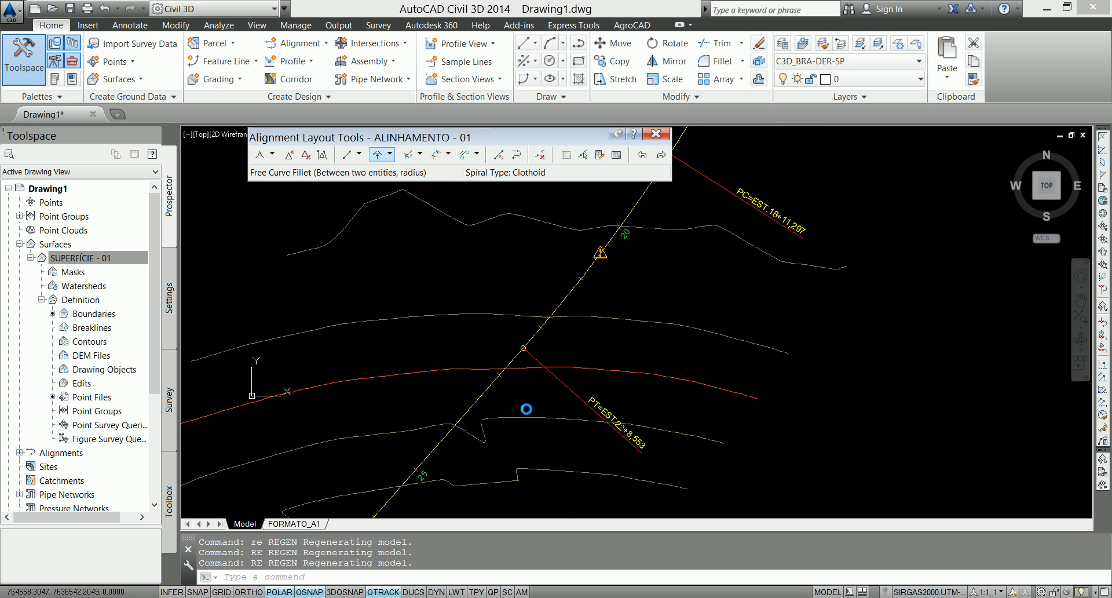
Examine the alignment from the curve's PC and PT labels to its start point and back past station 25.
scroll(530, 441, "down", 3)
scroll(599, 333, "down", 2)
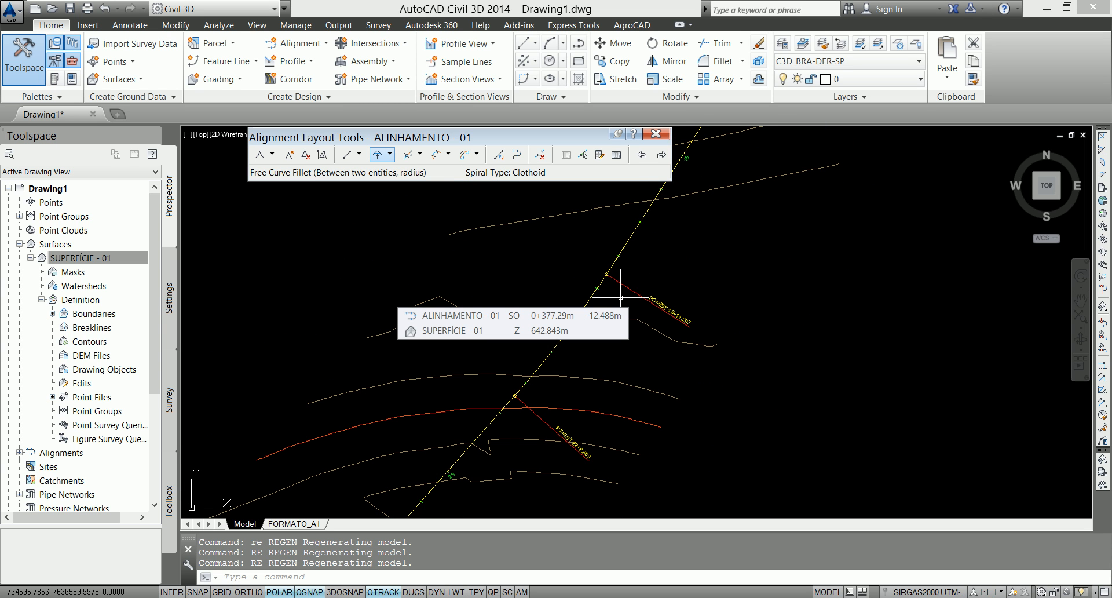
middle_click_drag(650, 249, 475, 498)
middle_click_drag(709, 265, 640, 297)
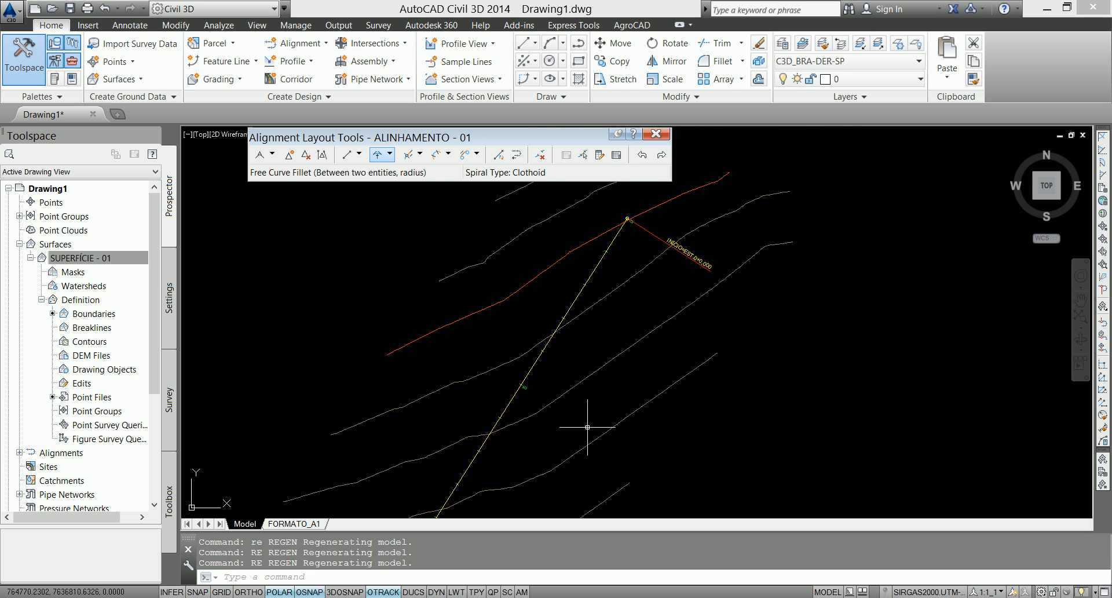
middle_click_drag(583, 434, 877, 12)
mouse_move(617, 405)
middle_mouse_down()
mouse_move(743, 208)
mouse_move(561, 402)
mouse_move(693, 195)
middle_mouse_up()
scroll(586, 273, "up", 3)
scroll(592, 272, "down", 2)
scroll(498, 380, "up", 4)
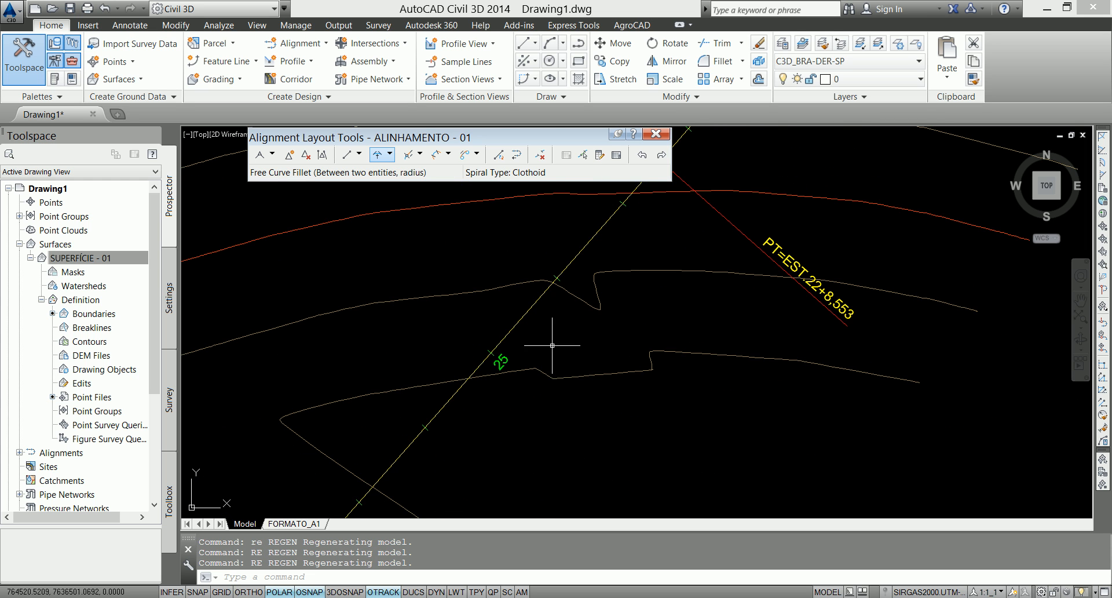
scroll(504, 380, "down", 3)
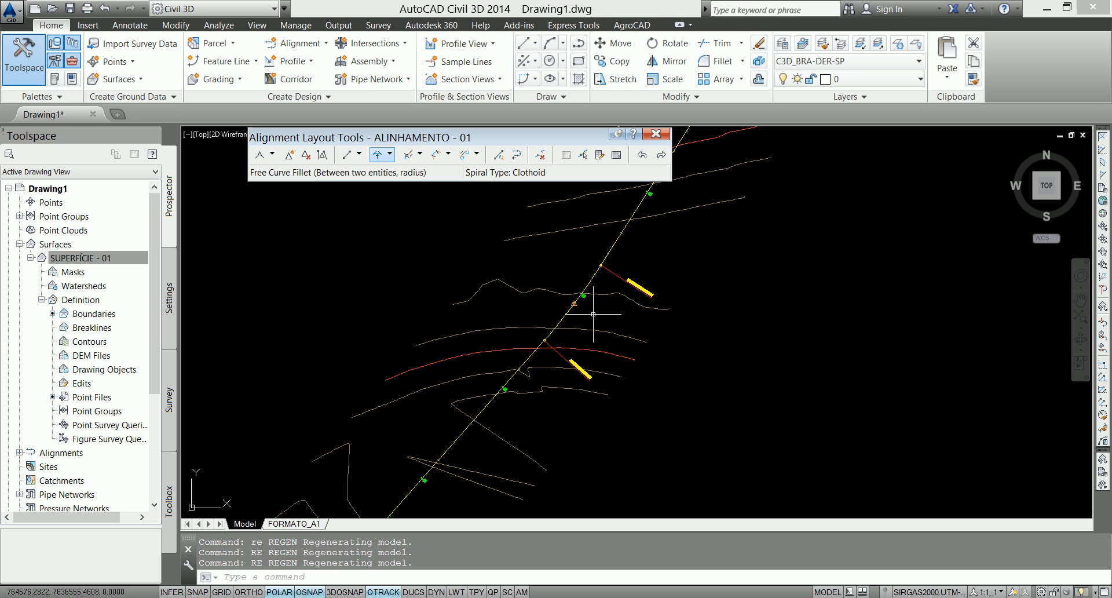
mouse_move(645, 266)
middle_mouse_down()
mouse_move(571, 380)
mouse_move(631, 289)
middle_mouse_up()
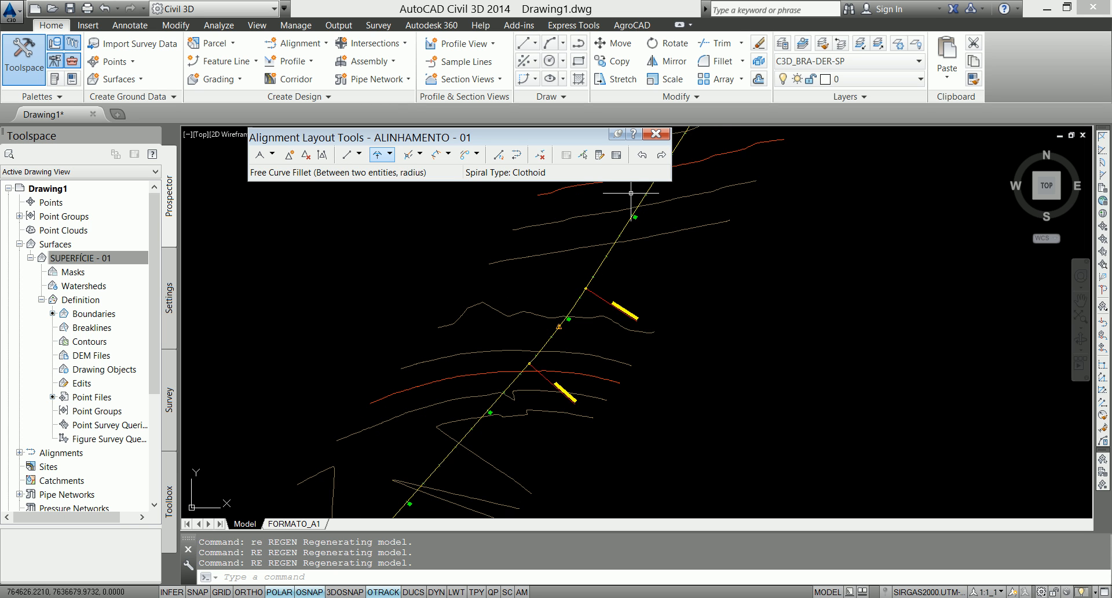
Set the alignment's design speed to 80 km/h in the design criteria of its properties and accept the change.
left_click(569, 298)
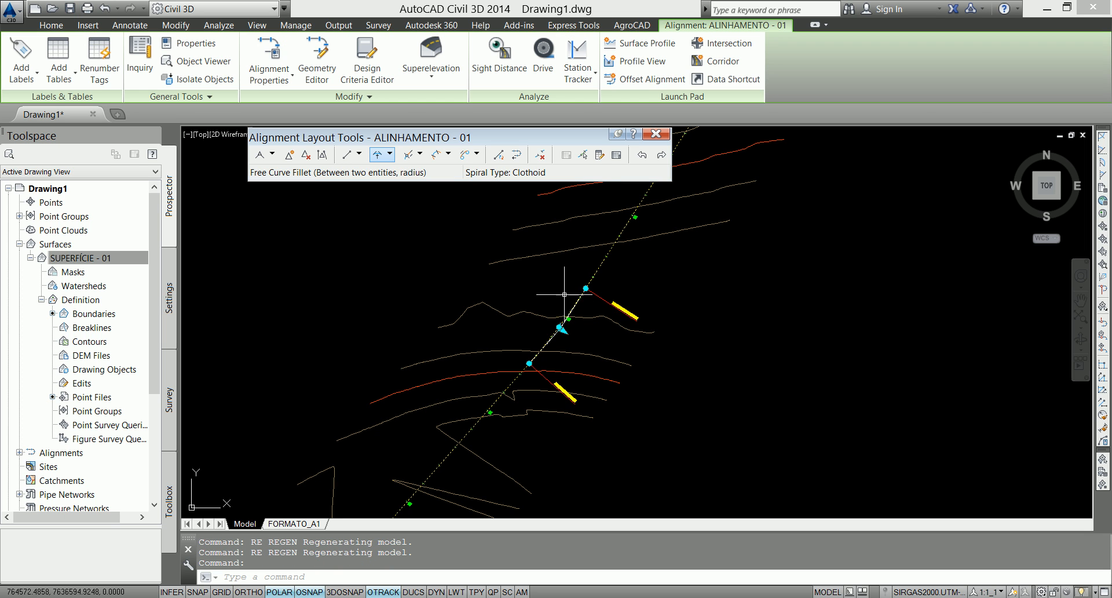
right_click(540, 299)
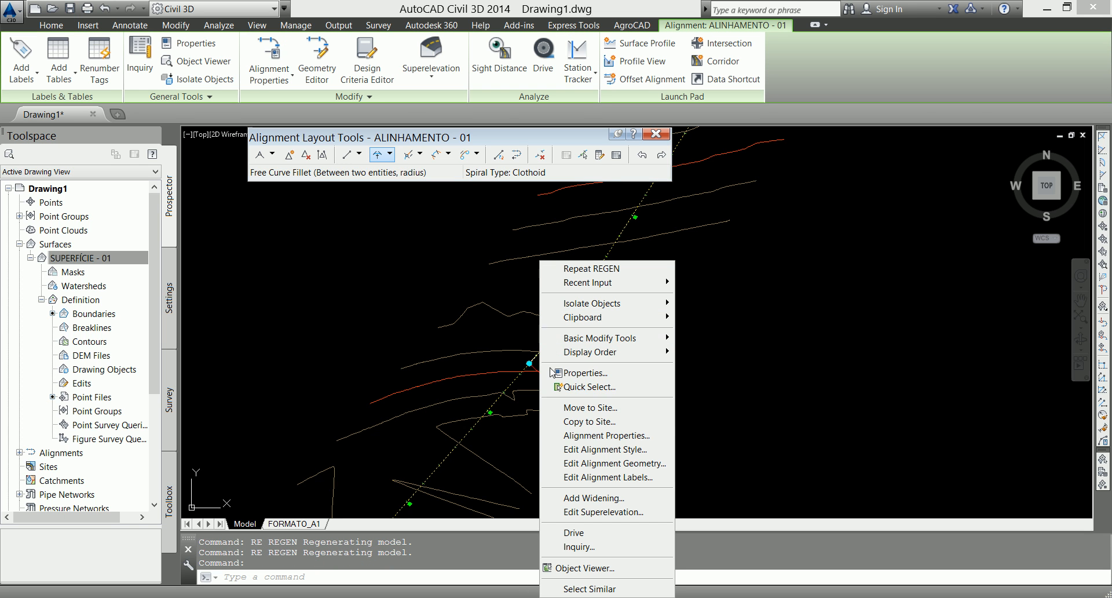
left_click(571, 437)
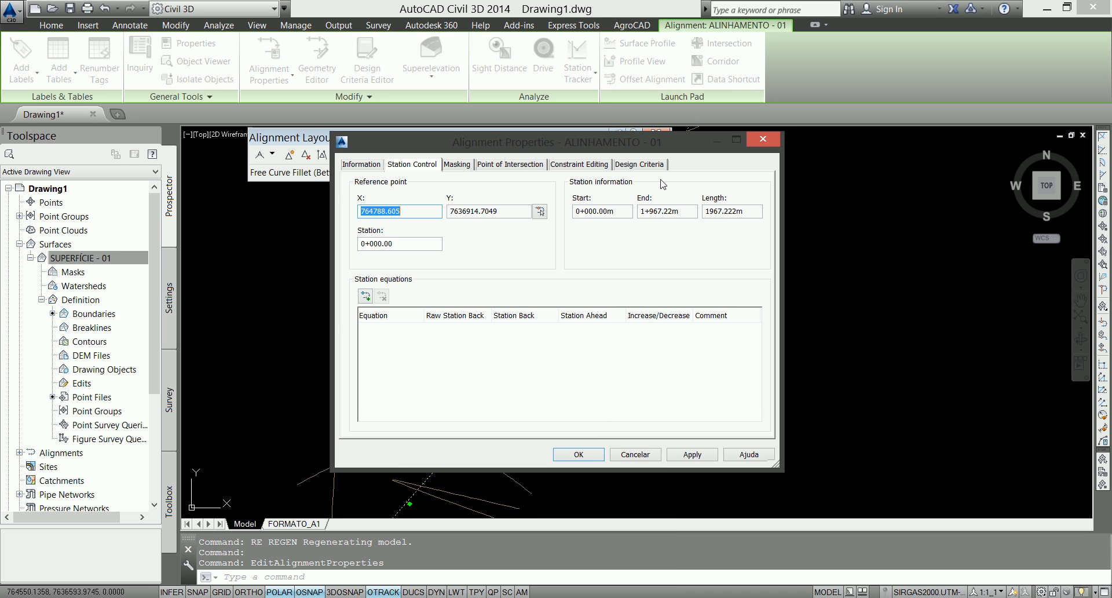
mouse_move(638, 148)
left_mouse_down()
mouse_move(477, 70)
mouse_move(387, 102)
left_mouse_up()
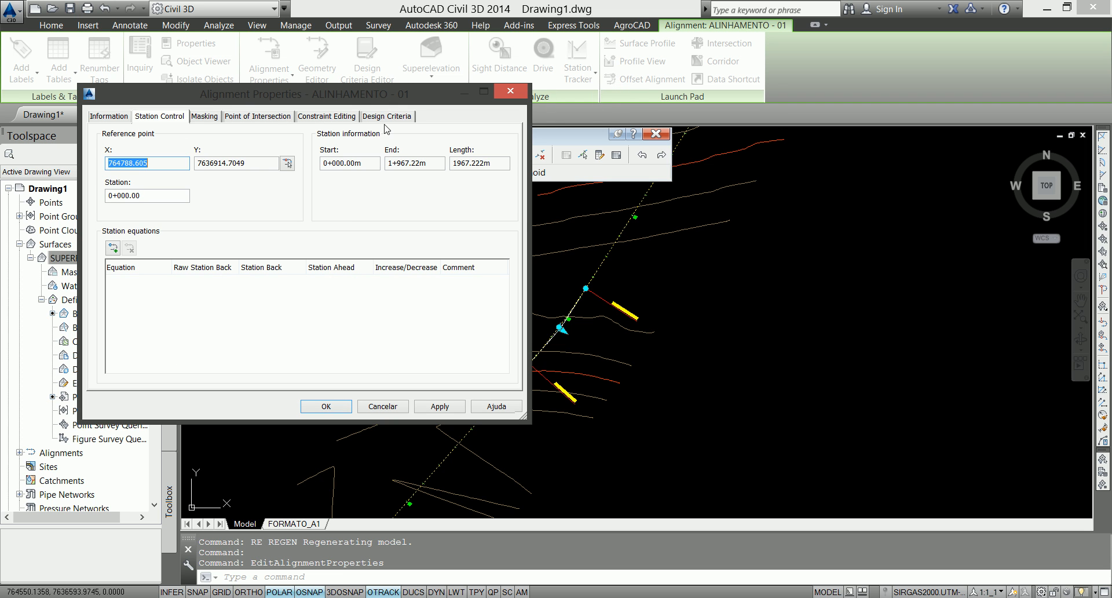
left_click(390, 116)
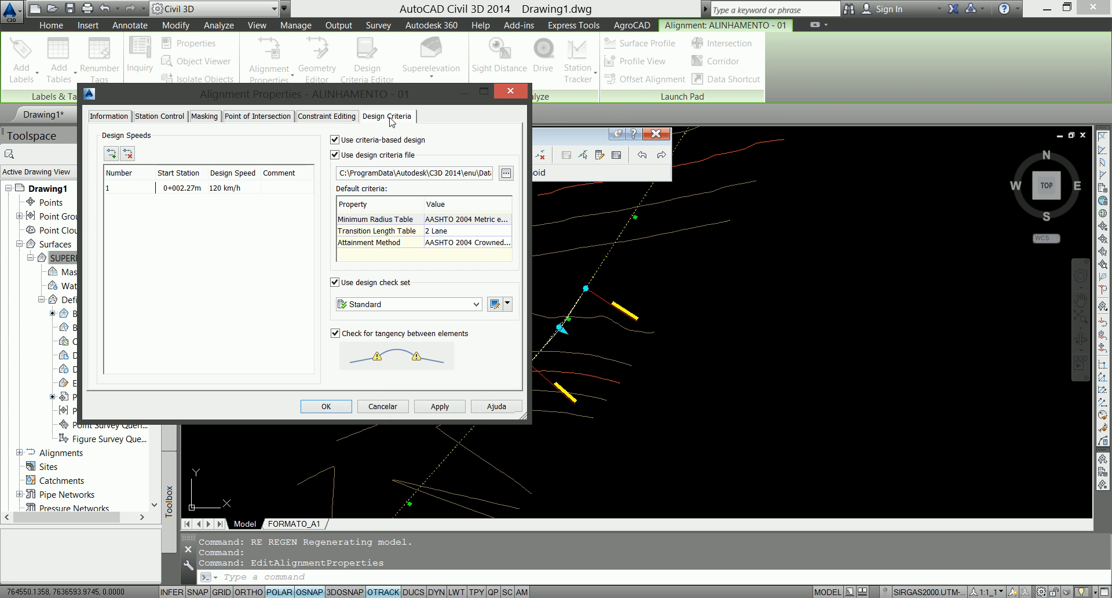
left_click_drag(413, 104, 331, 91)
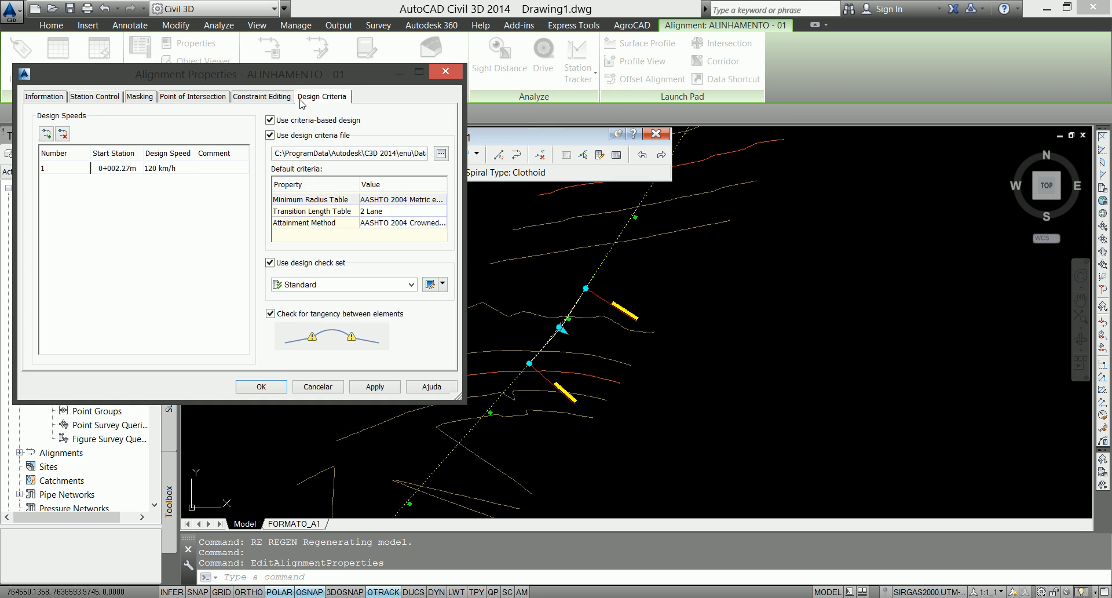
left_click(174, 170)
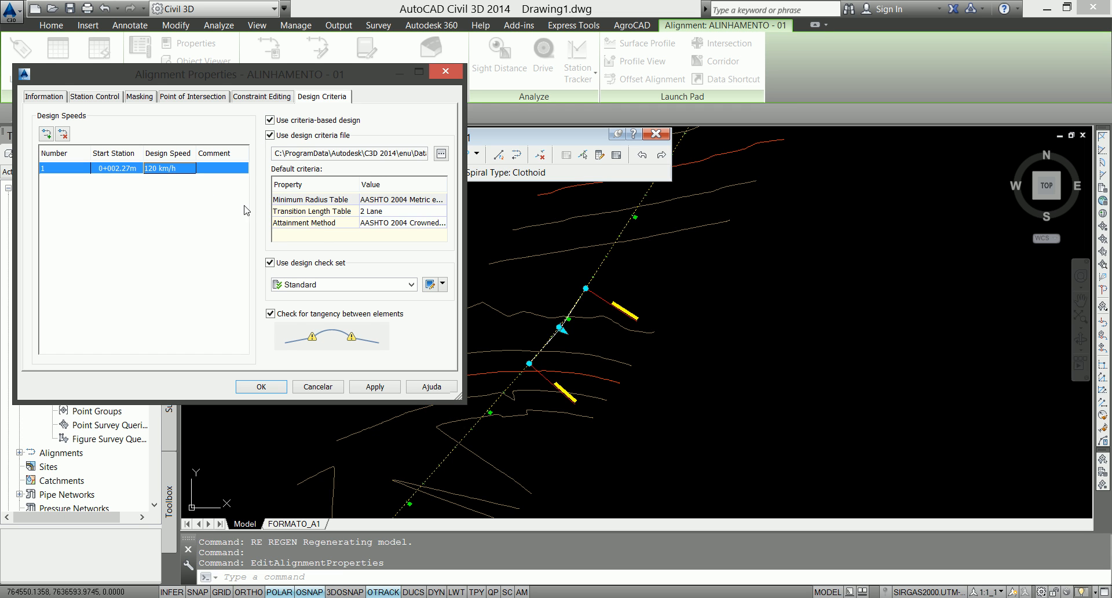
left_click(167, 169)
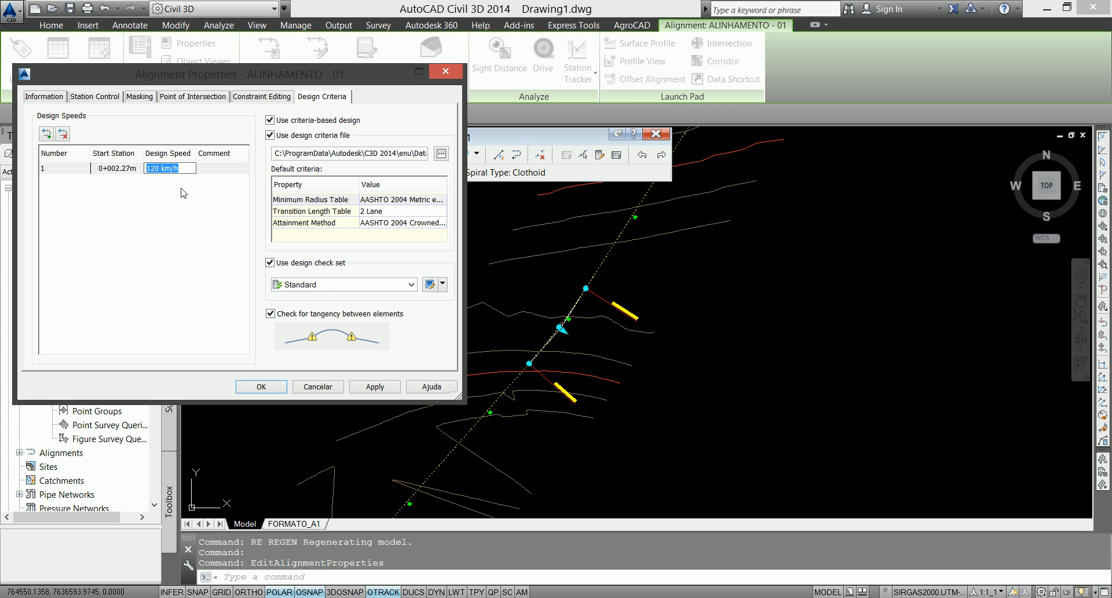
type("80")
key("Return")
left_click(375, 387)
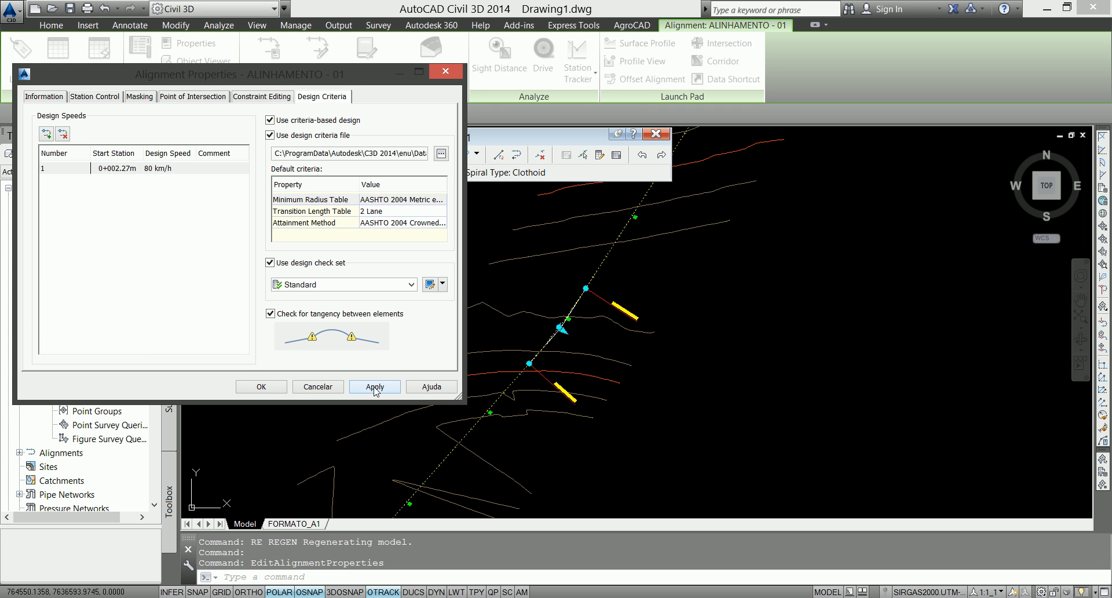
left_click(261, 386)
Deselect the alignment, regenerate the model and check the curve near station 20 for the warning symbol.
scroll(554, 339, "up", 5)
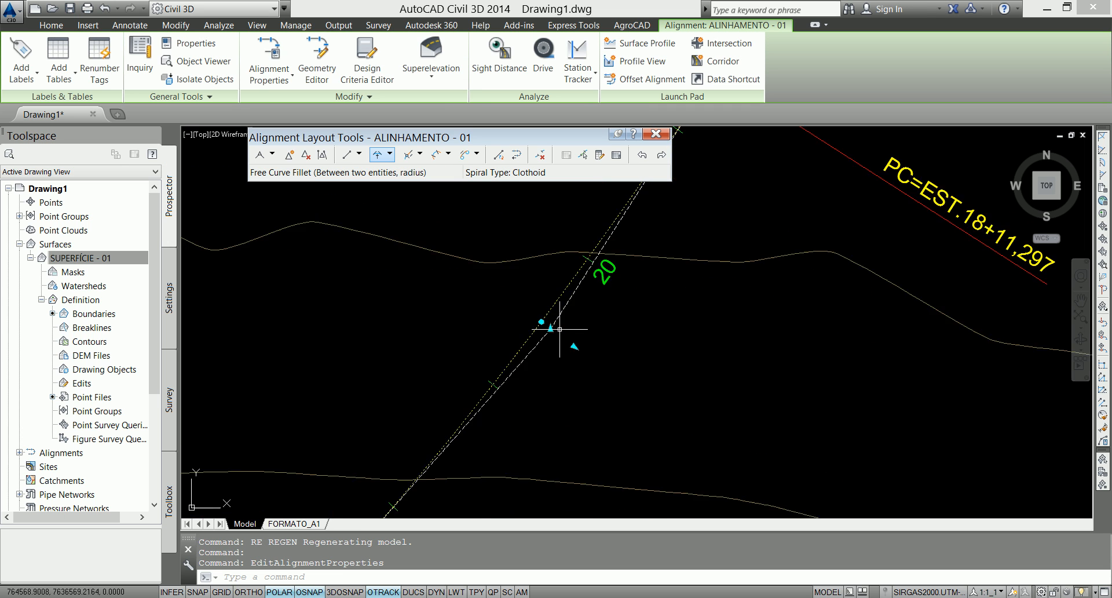
scroll(557, 326, "down", 1)
key("Escape")
key("Escape")
type("re")
key("Return")
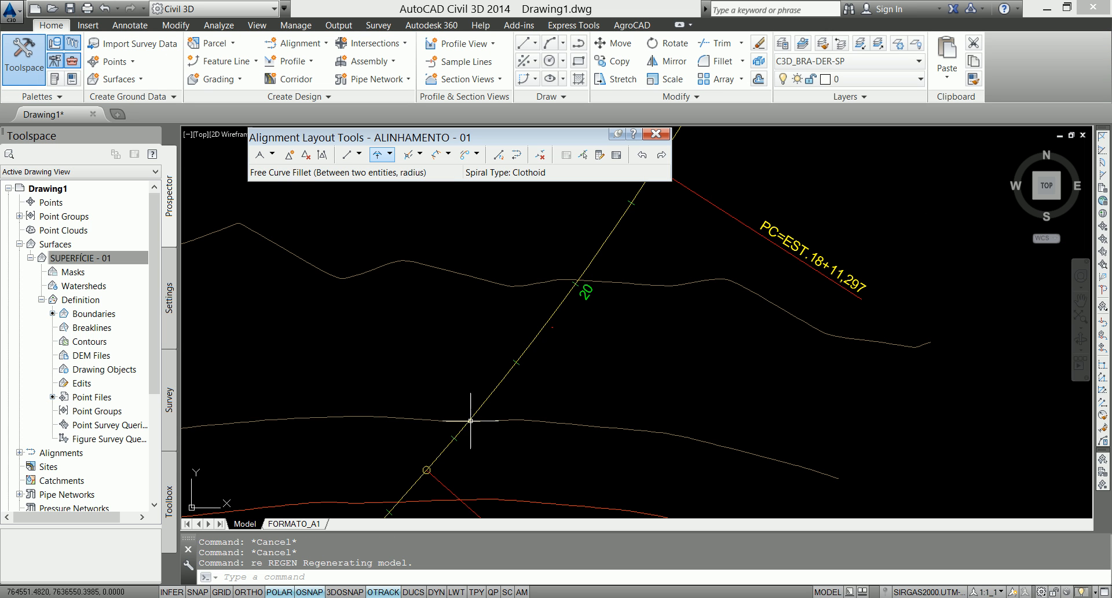
Reopen the alignment's design criteria and set the start station of the first design speed to 0+000.00.
left_click(526, 347)
right_click(525, 347)
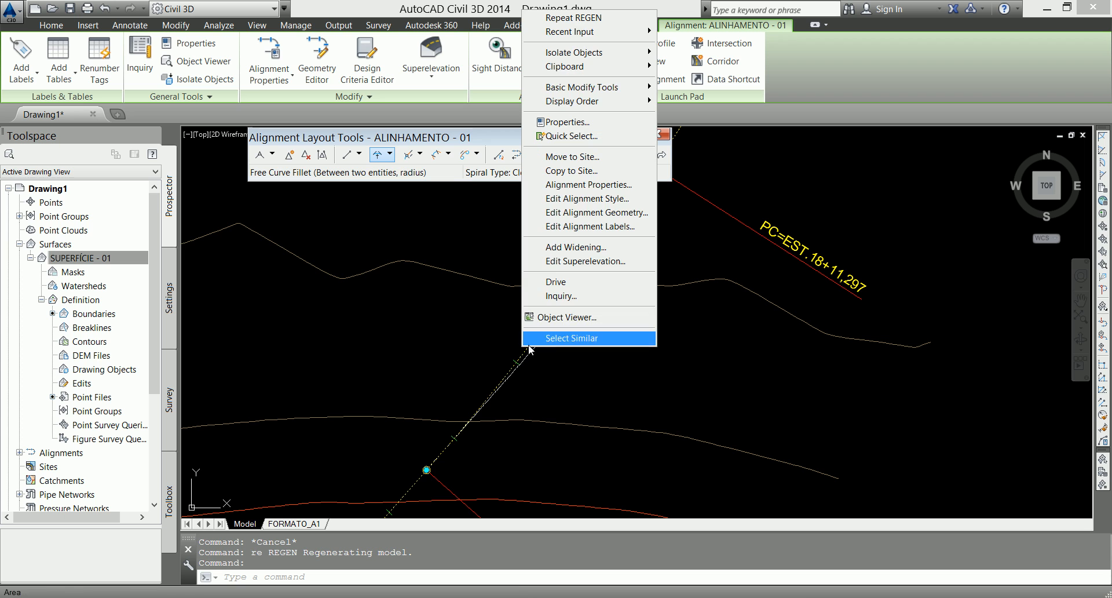
left_click(631, 186)
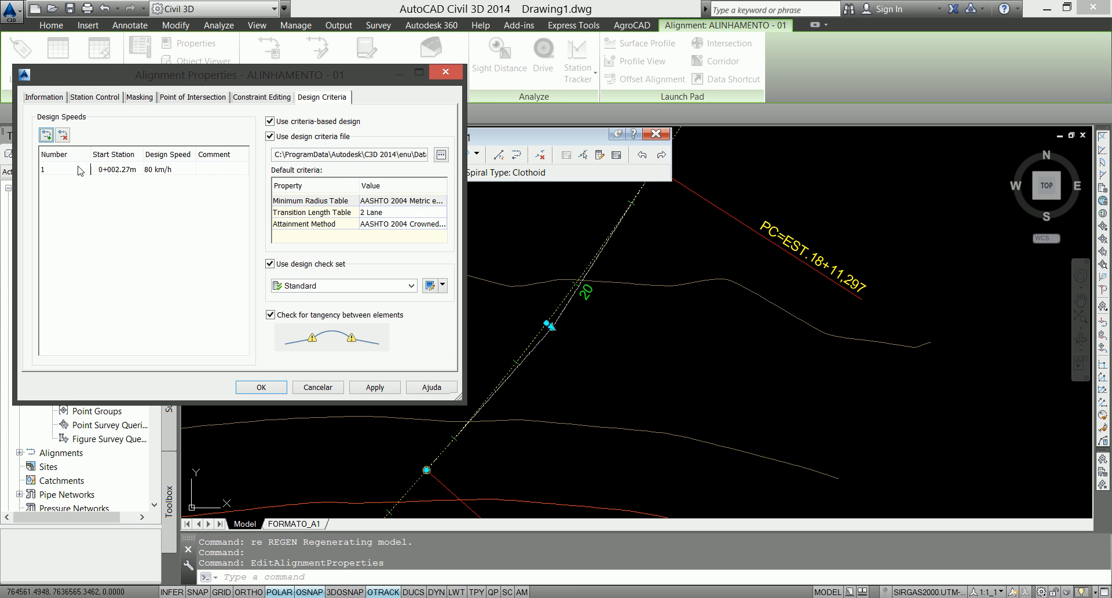
left_click(123, 174)
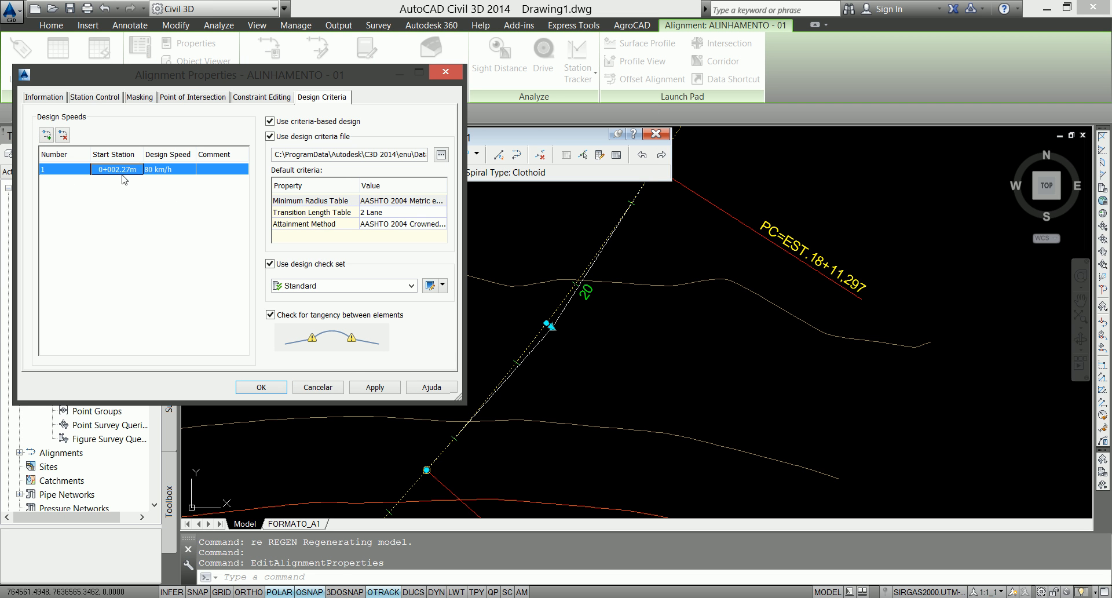
left_click(122, 172)
type("0")
left_click(125, 222)
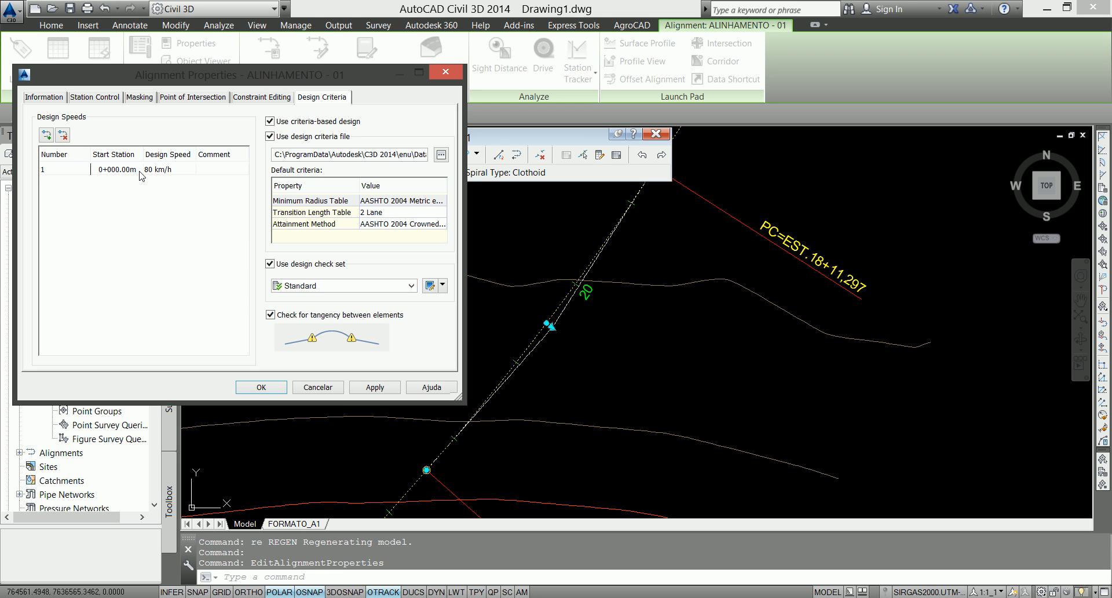
Set the first design speed to 100 km/h and apply it.
left_click(174, 169)
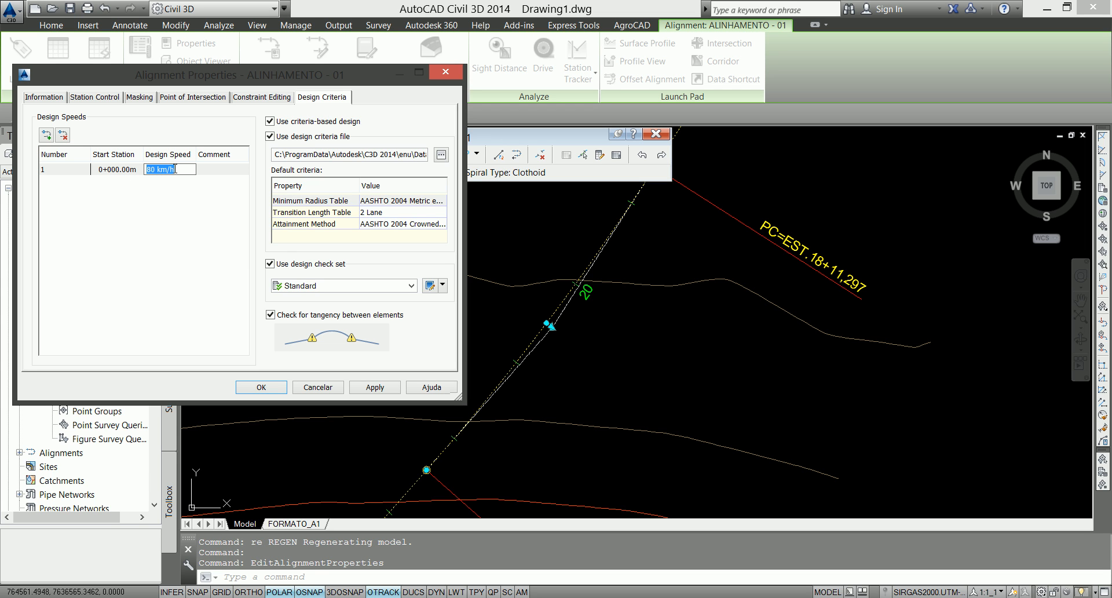
left_click(167, 239)
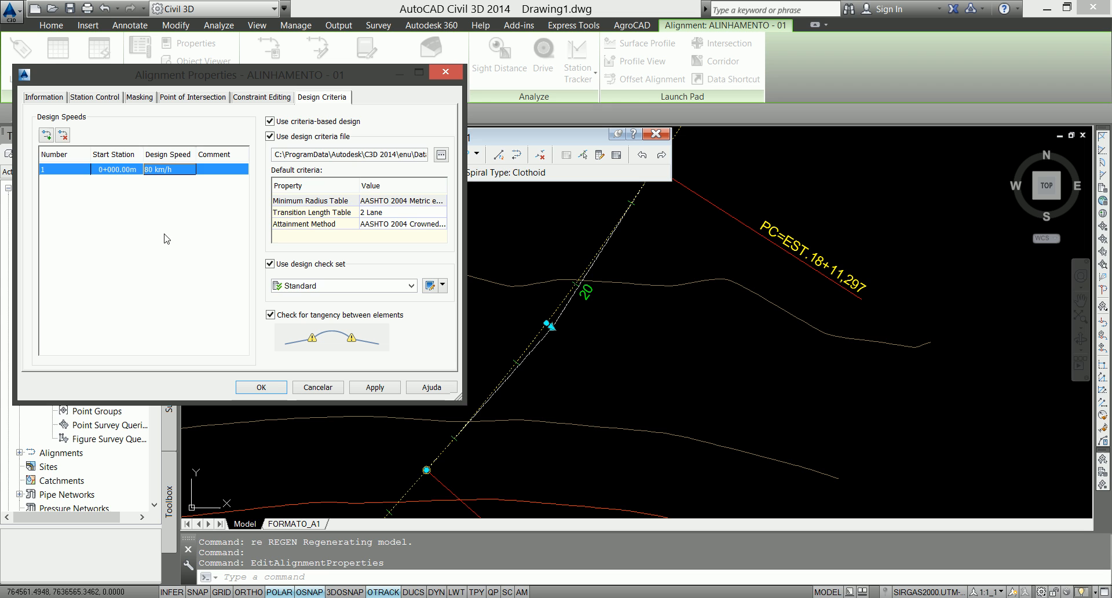
left_click(188, 169)
type("100")
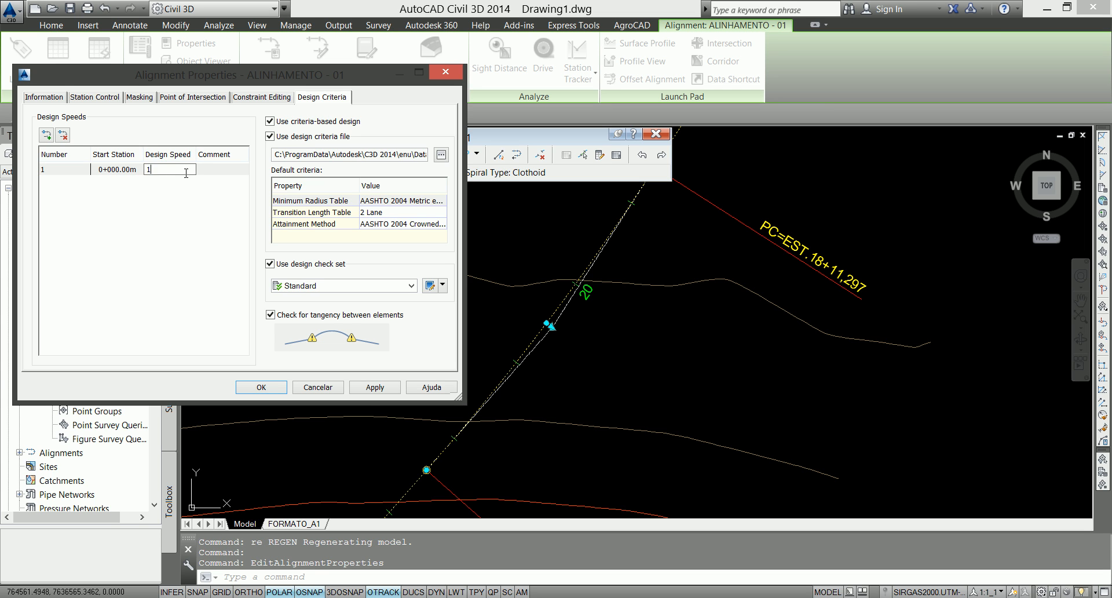
left_click(178, 249)
left_click(369, 392)
Set the first design speed to 120 km/h and apply it.
left_click(169, 169)
type("120")
left_click(239, 296)
left_click(374, 388)
left_click(197, 223)
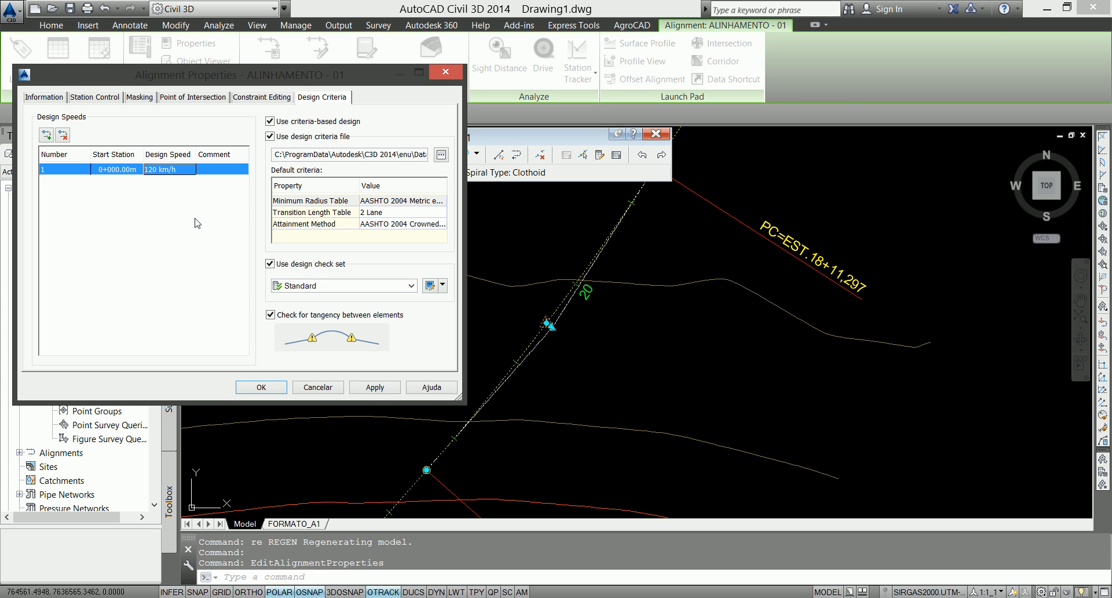
Add a second design speed and pick its start station on the alignment at 0+300.00, before the curve.
left_click(47, 135)
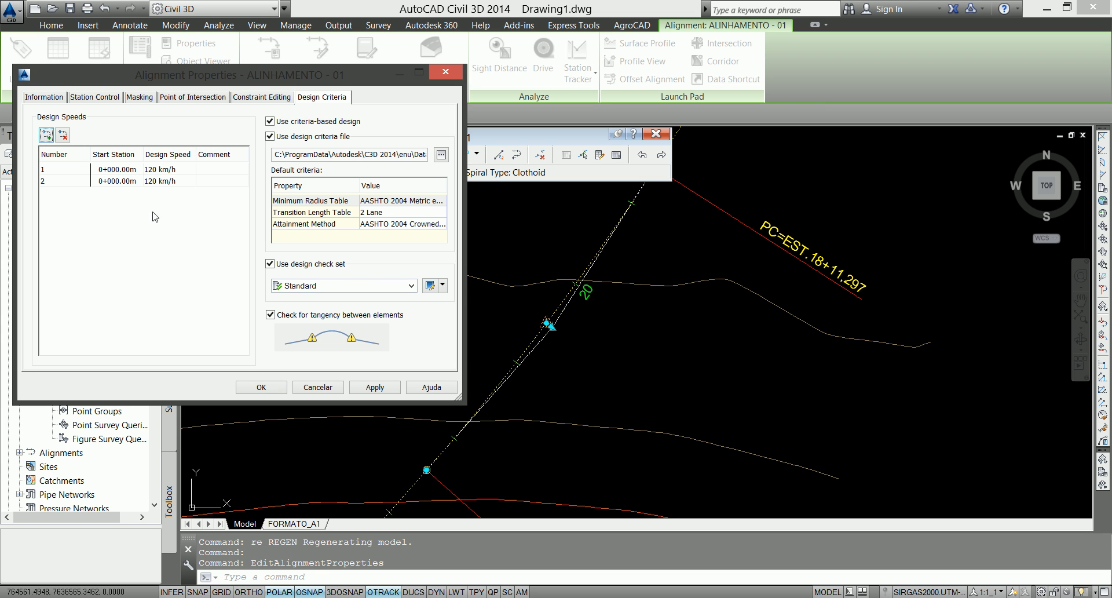
left_click(90, 182)
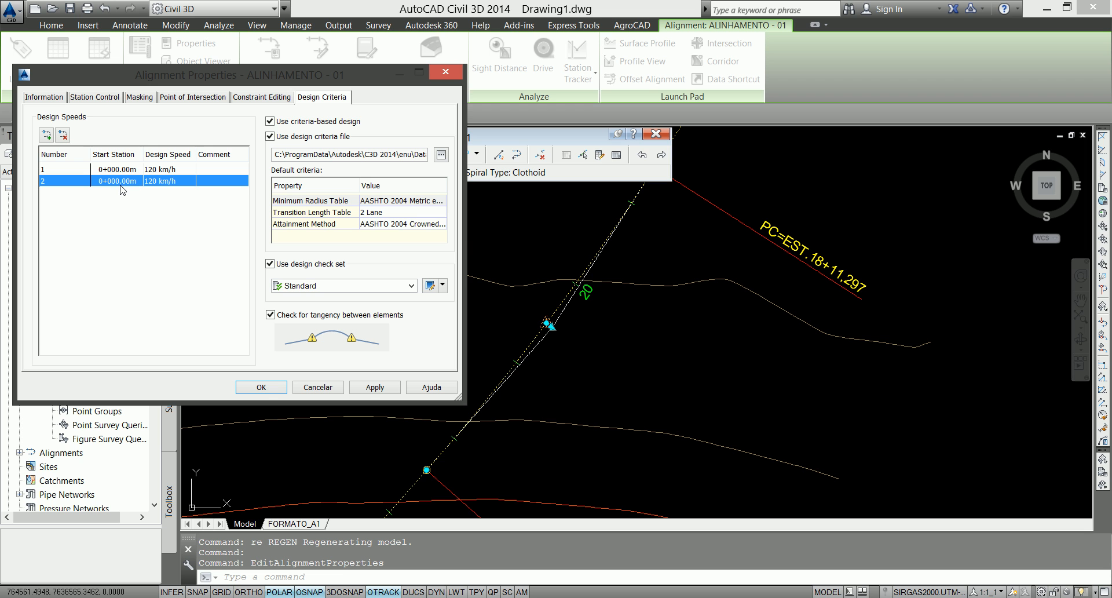
left_click(115, 182)
left_click(137, 181)
scroll(596, 304, "down", 2)
middle_click_drag(657, 249, 590, 357)
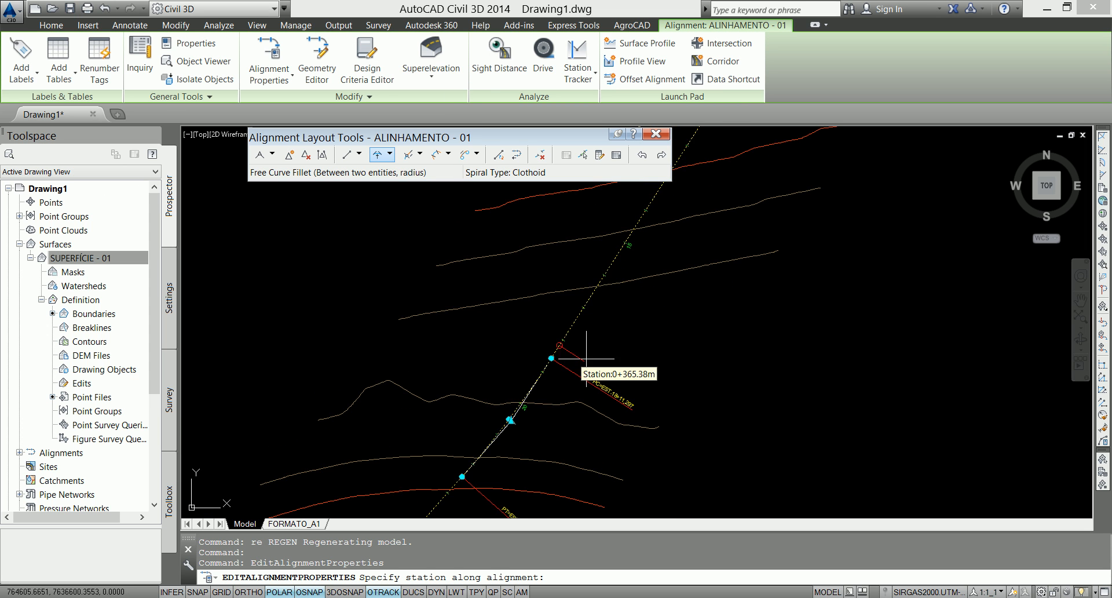
left_click(627, 245)
Set the design speed starting at station 0+300.00 to 80 km/h.
left_click(163, 185)
left_click(185, 180)
type("80")
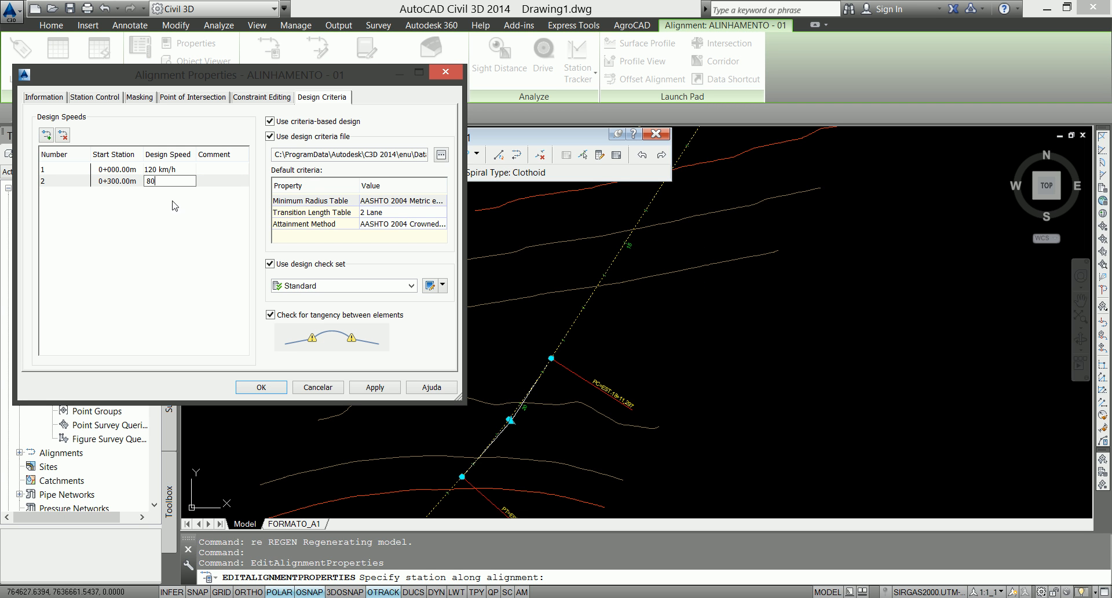
key("Return")
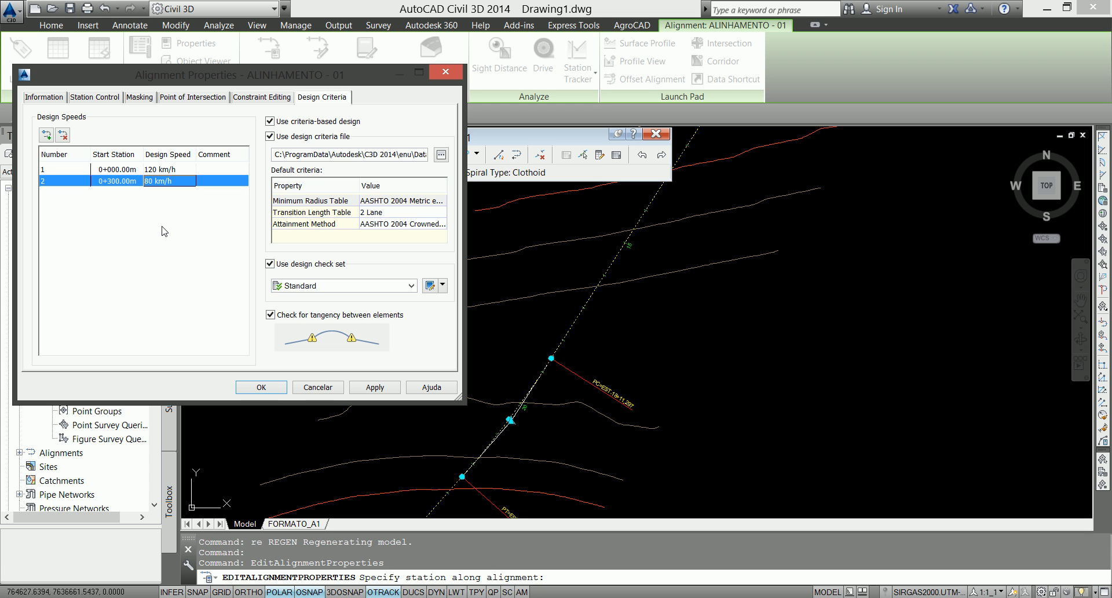
Add a third design speed and pick its start station on the alignment at 0+500.00, past the curve.
left_click(46, 136)
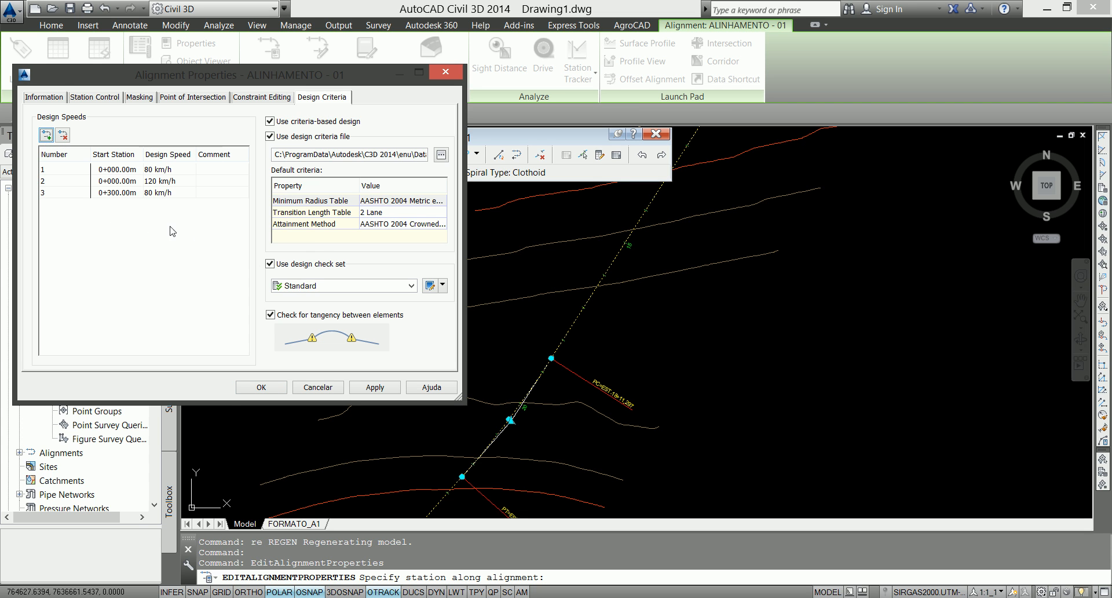
left_click(115, 168)
left_click(139, 170)
middle_click_drag(490, 469, 584, 258)
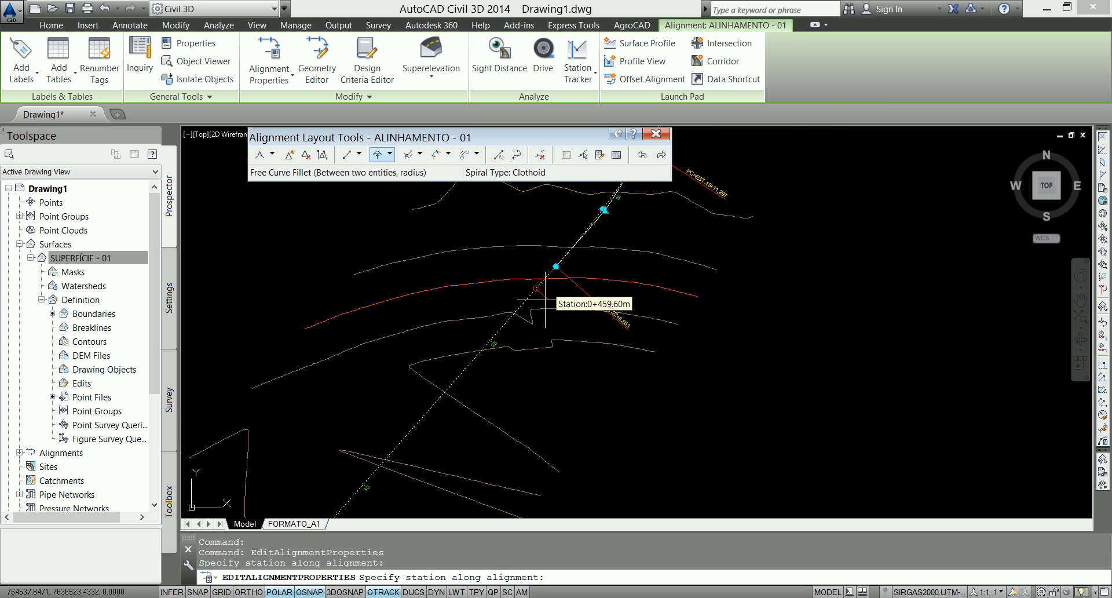
left_click(486, 345)
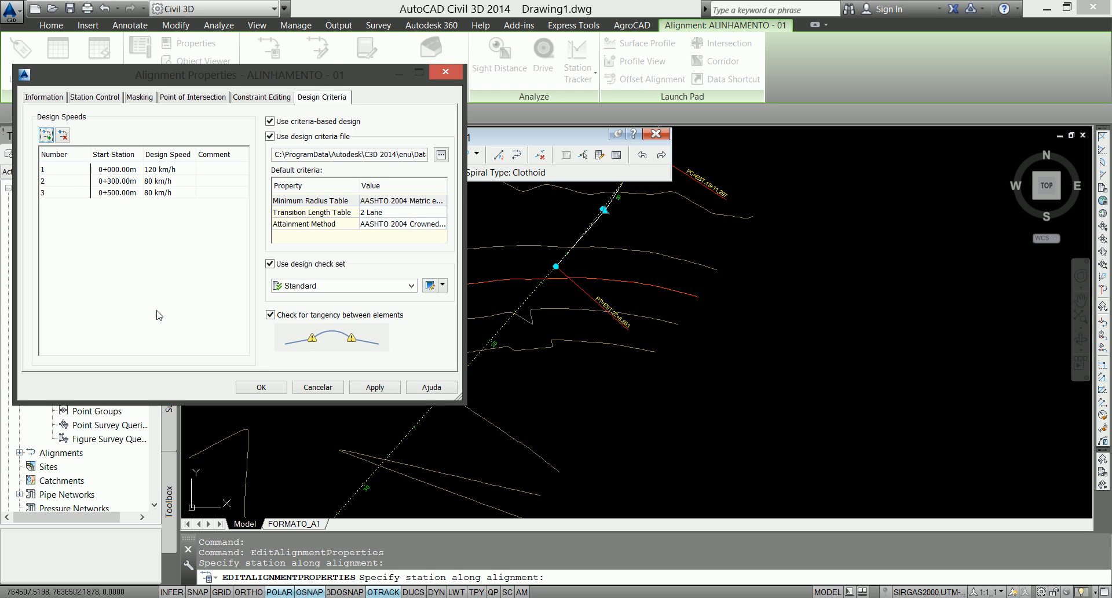
Set the design speed starting at station 0+500.00 to 120 km/h and accept the alignment properties.
left_click(71, 185)
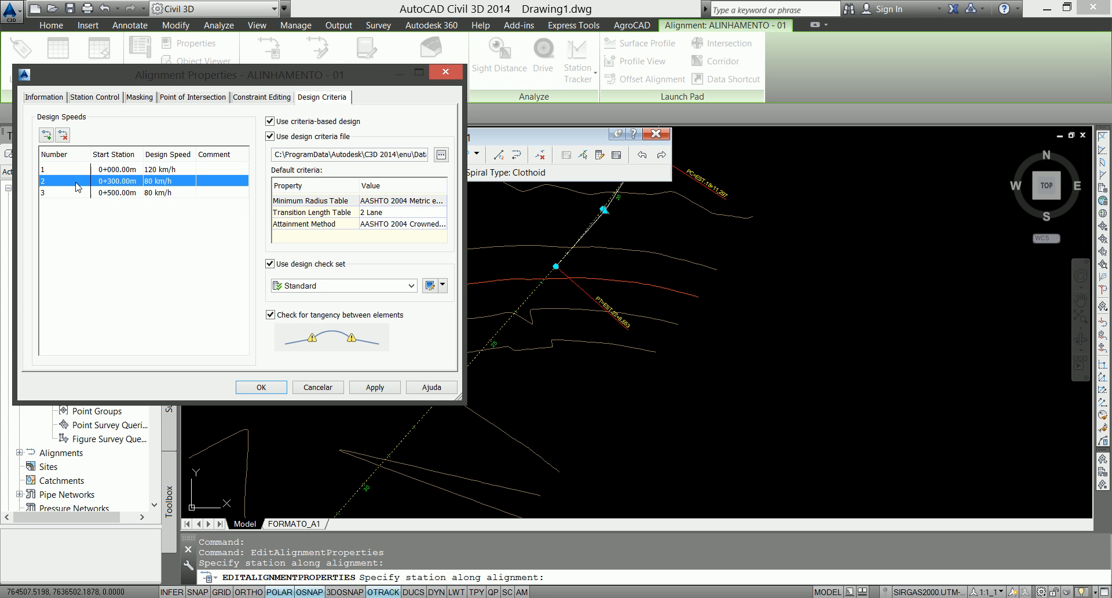
left_click(78, 192)
left_click(165, 192)
type("120")
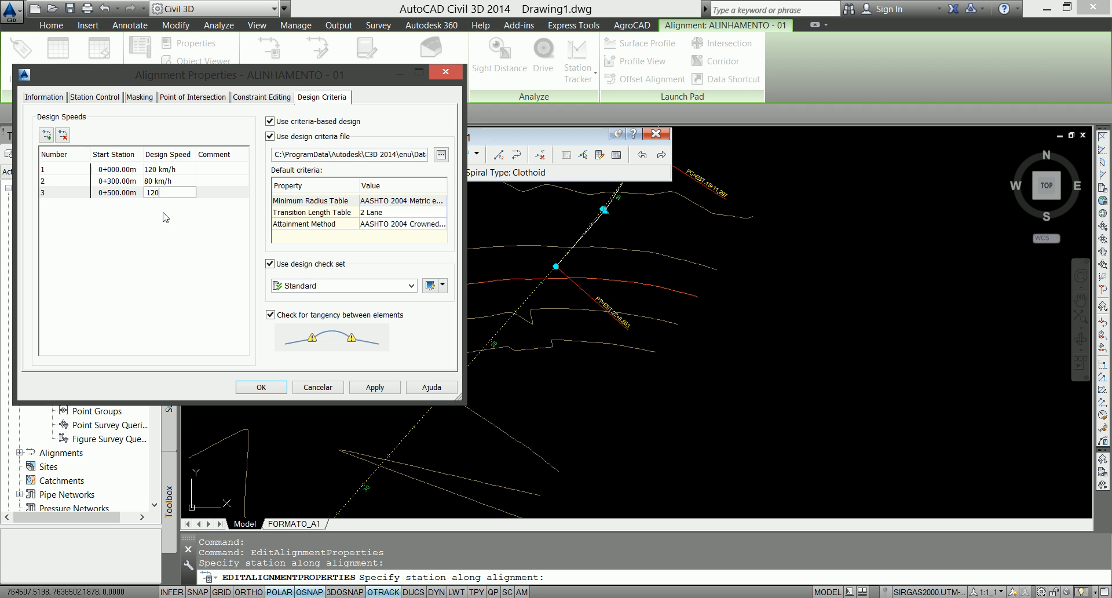
key("Return")
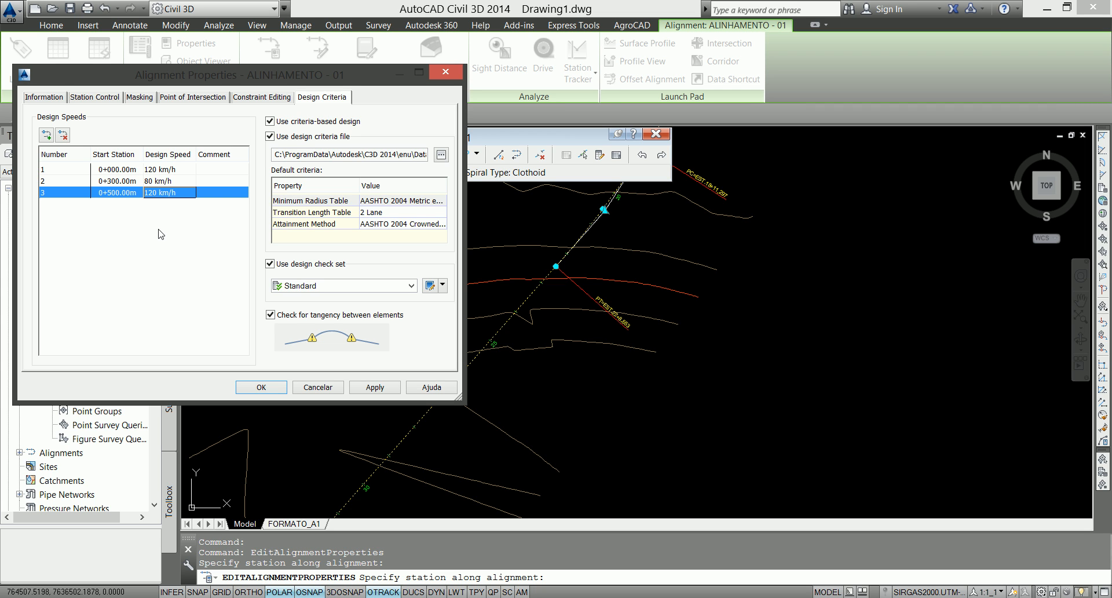
left_click(67, 170)
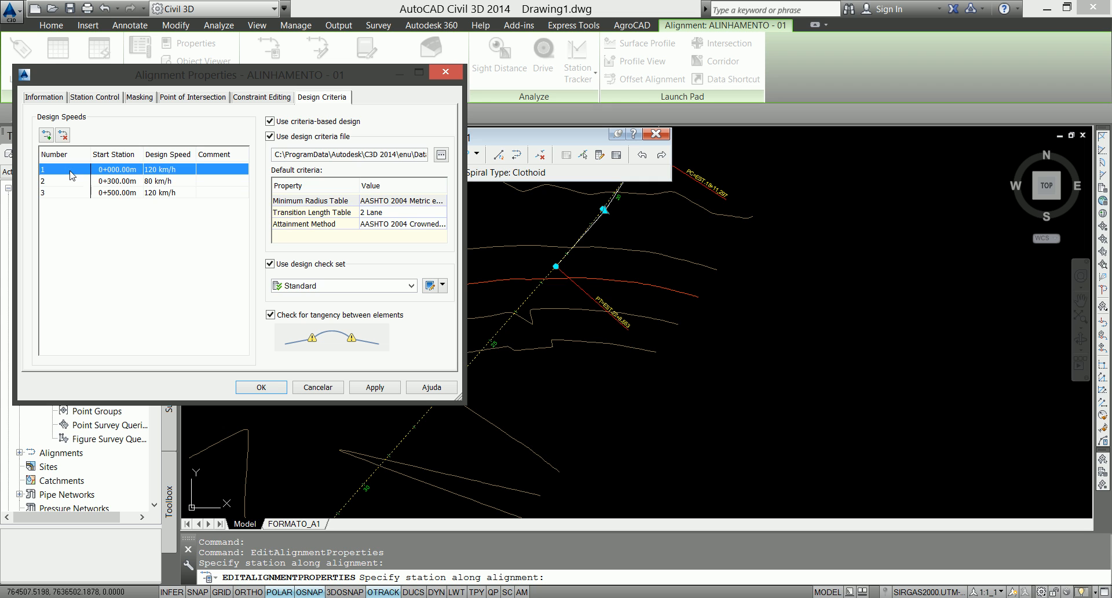
left_click(70, 181)
left_click(87, 192)
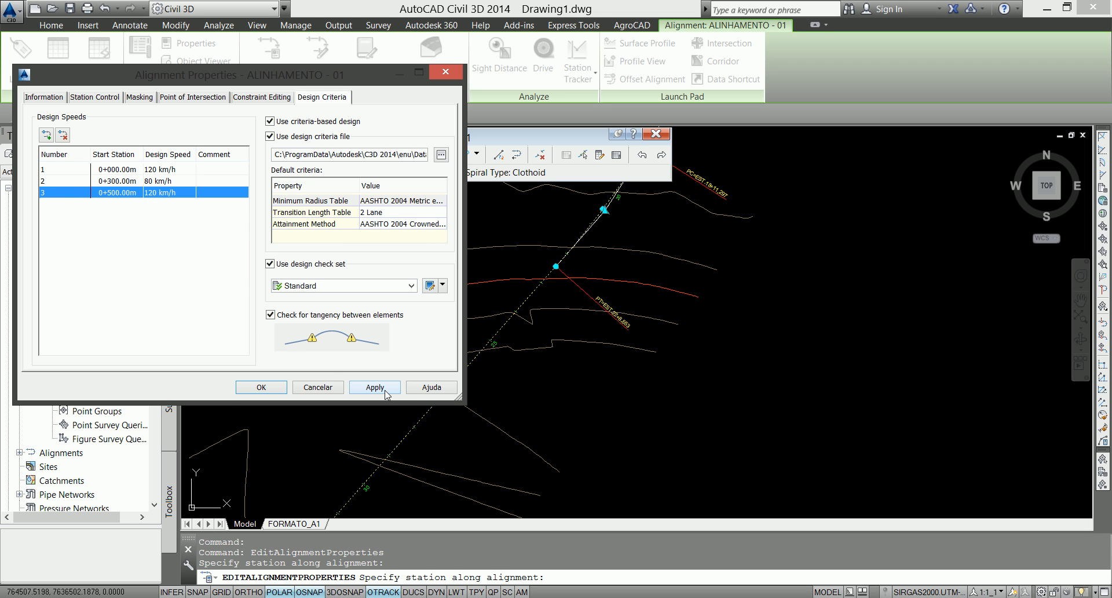
left_click(264, 387)
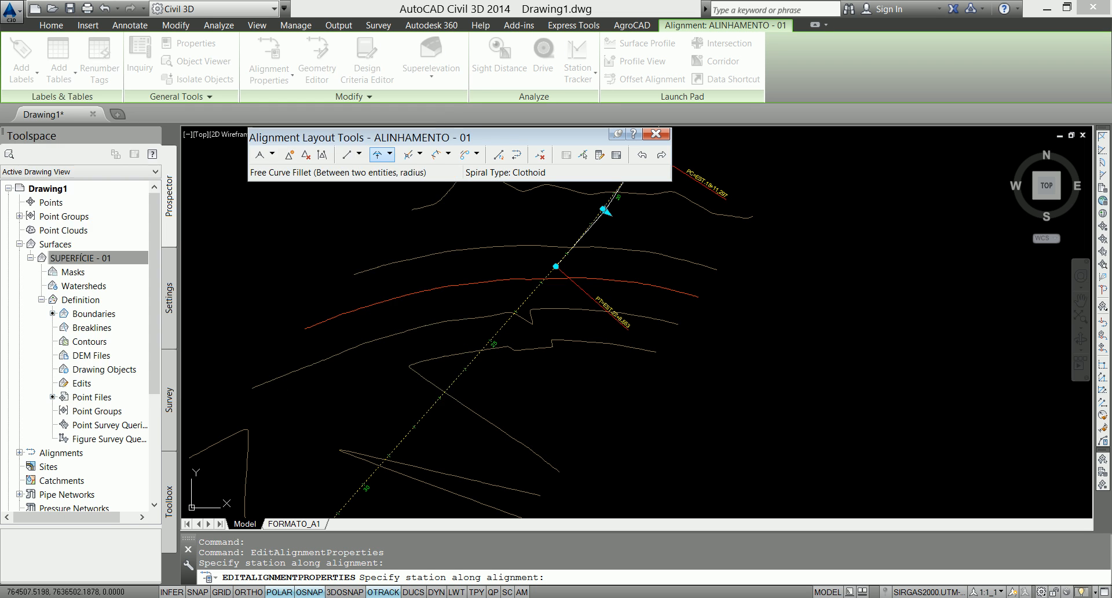
Examine the alignment's first curve and the tangents on both sides of it in the drawing.
scroll(509, 370, "up", 5)
key("Escape")
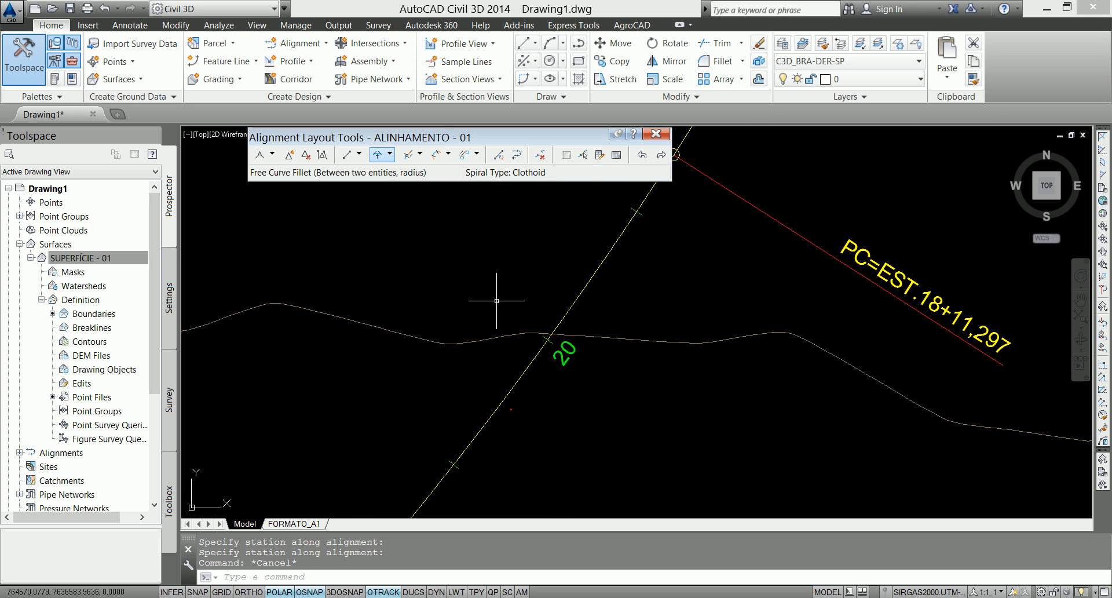
scroll(609, 308, "down", 3)
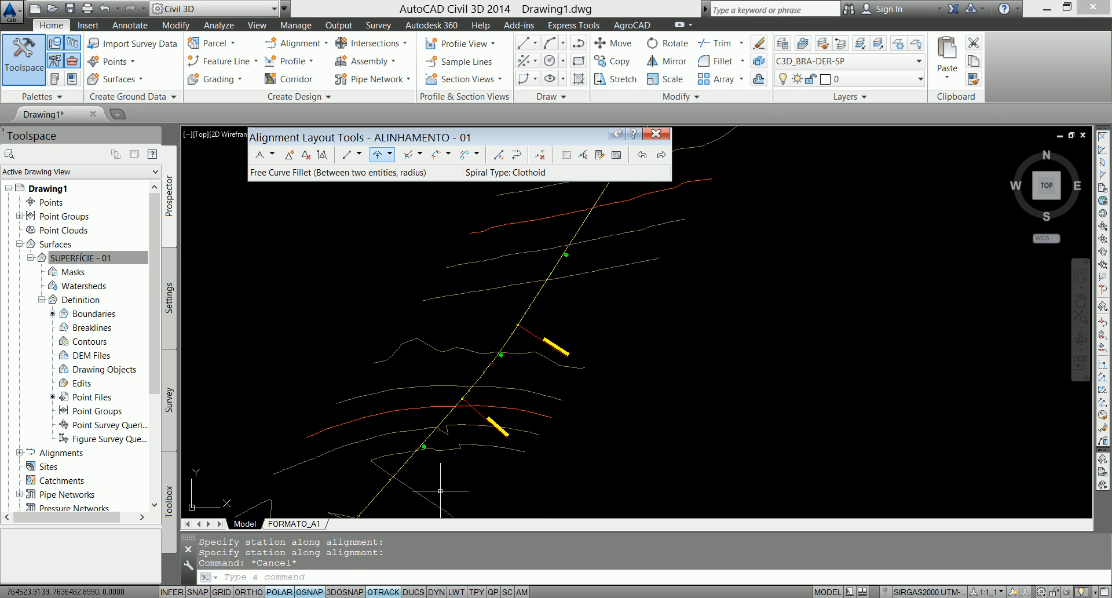
middle_click_drag(455, 479, 523, 372)
scroll(509, 322, "up", 5)
scroll(487, 369, "down", 5)
middle_click_drag(580, 302, 484, 445)
mouse_move(387, 472)
middle_mouse_down()
mouse_move(486, 388)
mouse_move(496, 350)
middle_mouse_up()
mouse_move(439, 473)
middle_mouse_down()
mouse_move(579, 304)
mouse_move(529, 428)
middle_mouse_up()
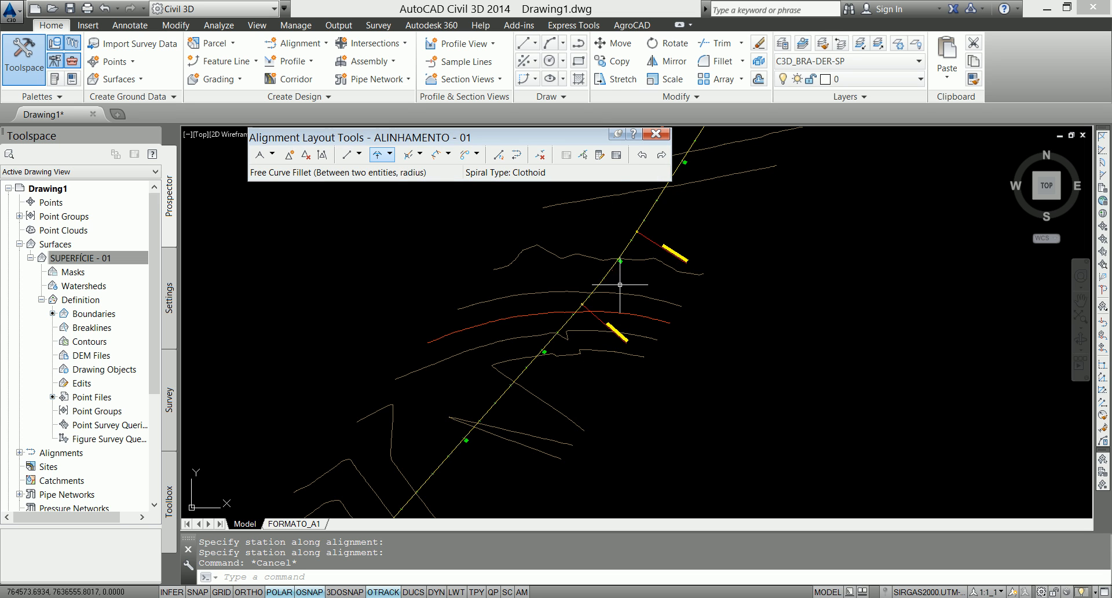
Open the alignment entities table, place it clear of the curve, and highlight the first line in the drawing.
left_click(617, 156)
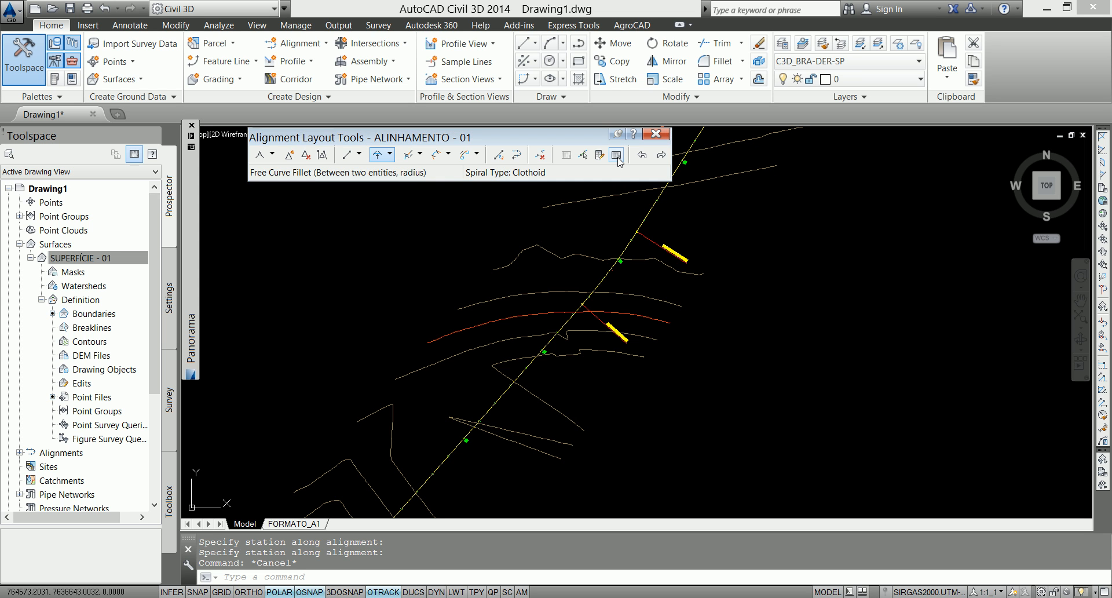
mouse_move(190, 142)
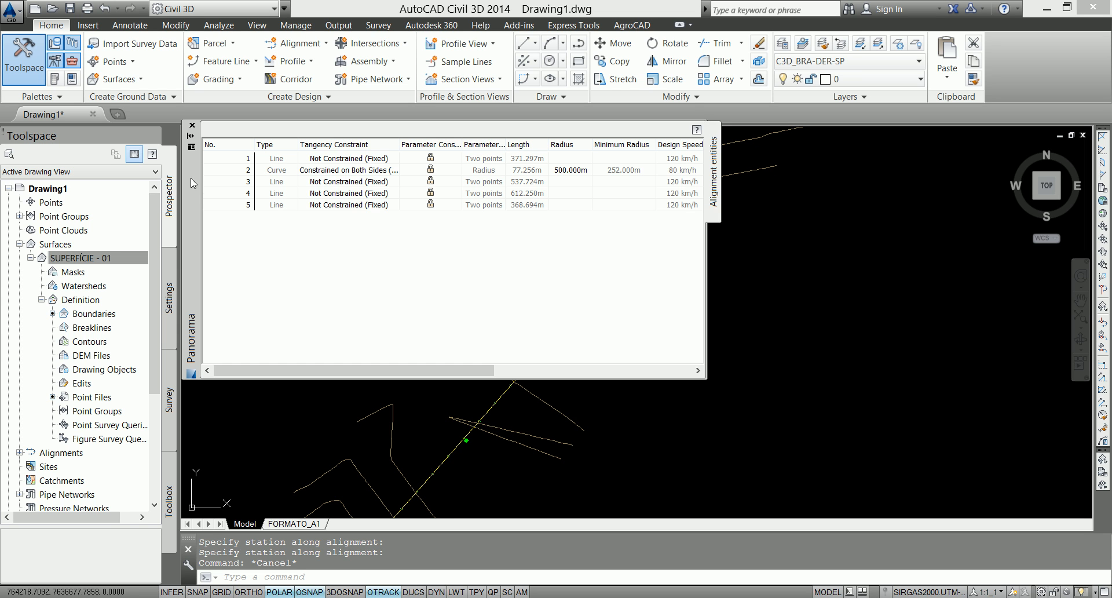
left_click_drag(186, 171, 89, 116)
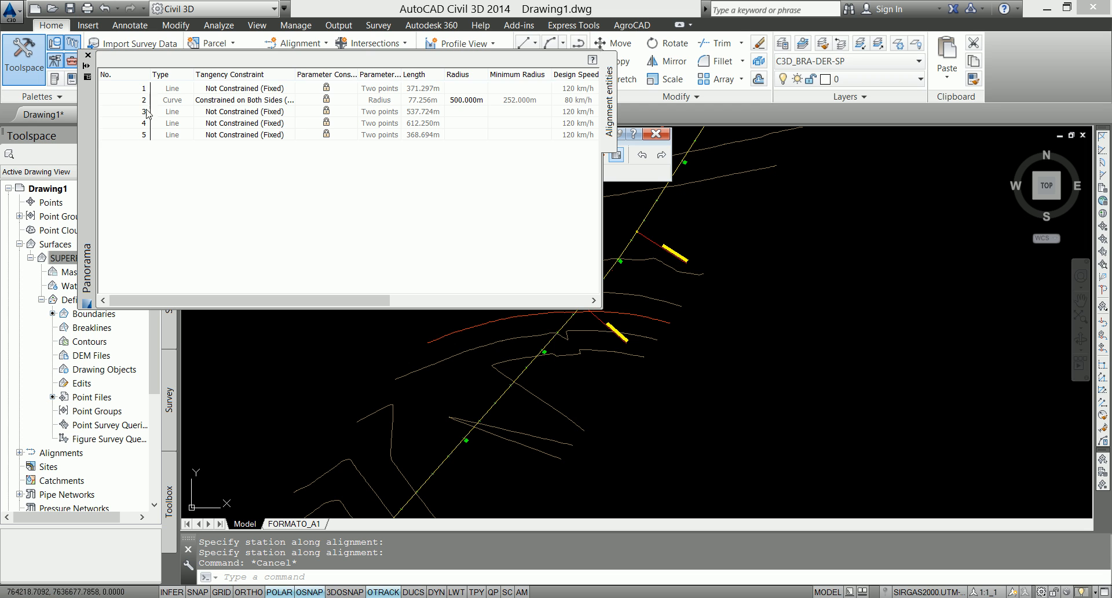
left_click(131, 89)
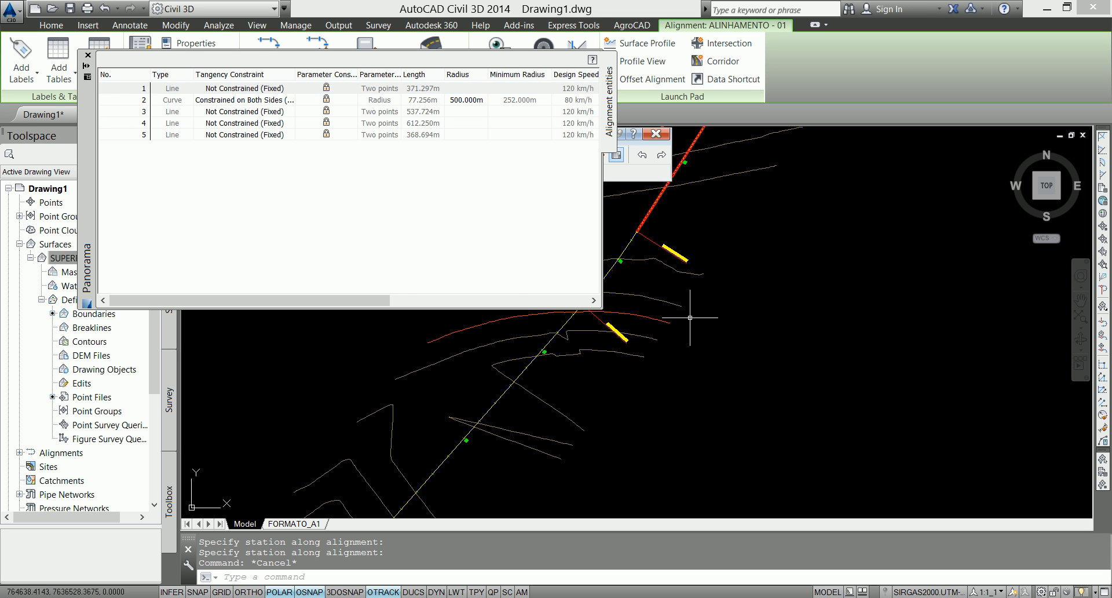
scroll(608, 324, "down", 3)
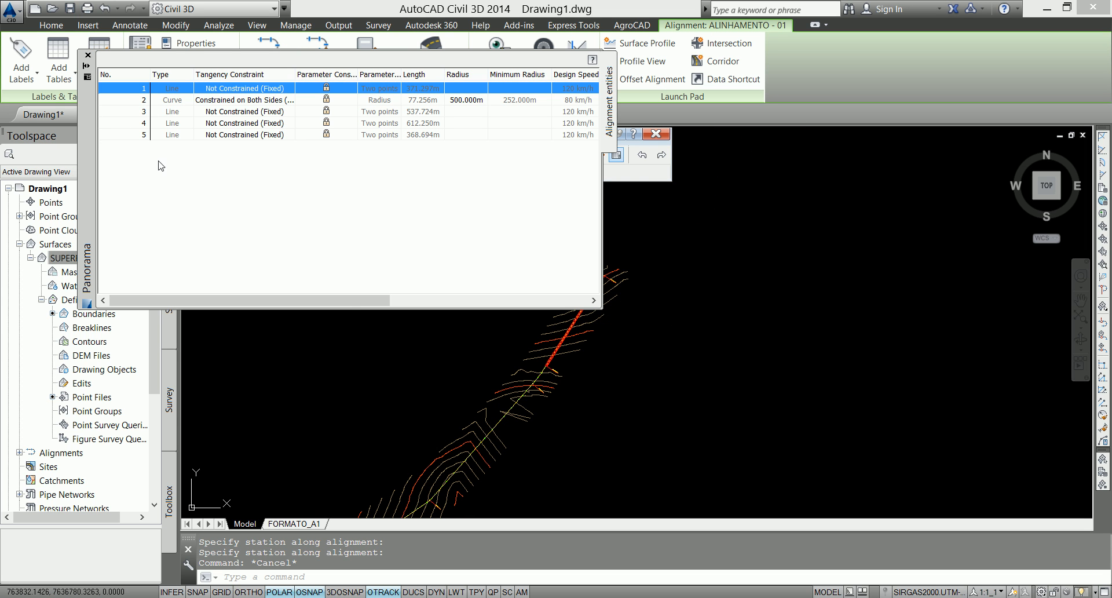
middle_click_drag(348, 404, 321, 424)
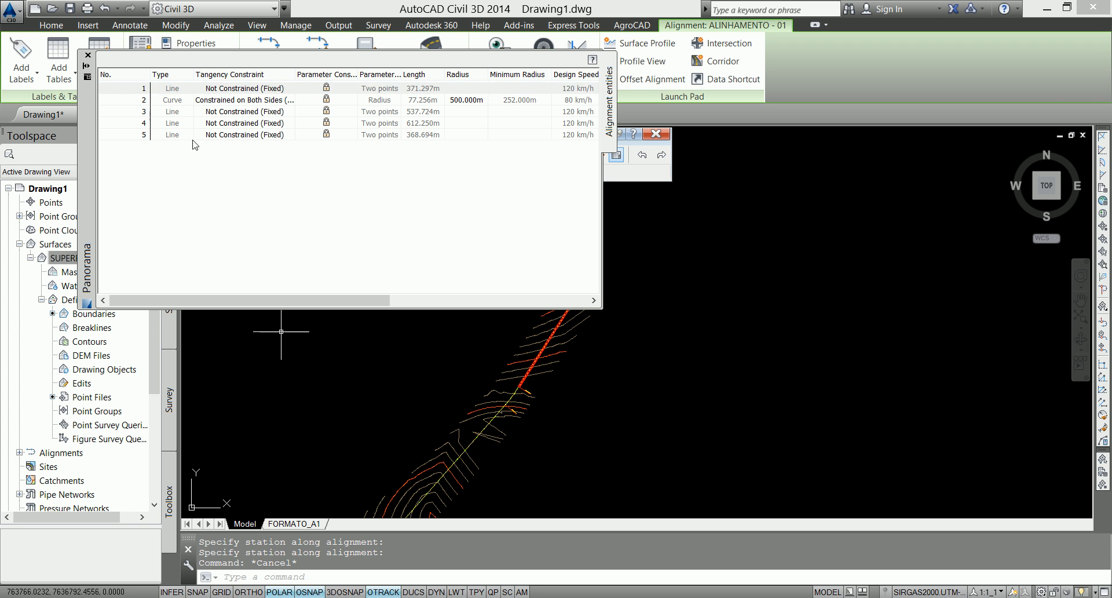
Review the design speeds of the curve and the lines after it, and check the curve's minimum radius.
left_click(130, 99)
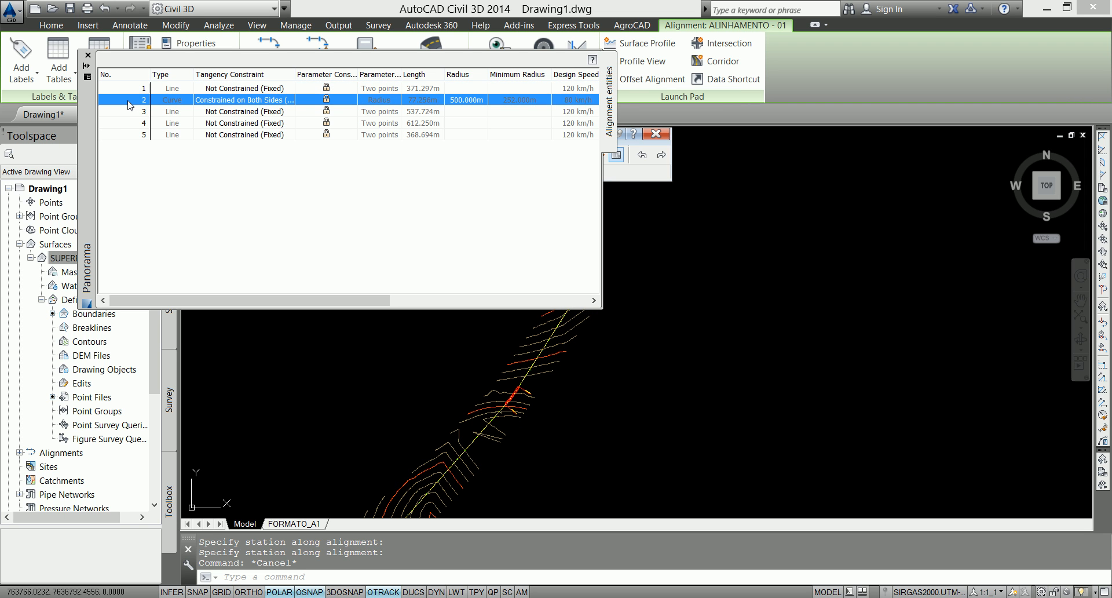
left_click(575, 106)
left_click(120, 111)
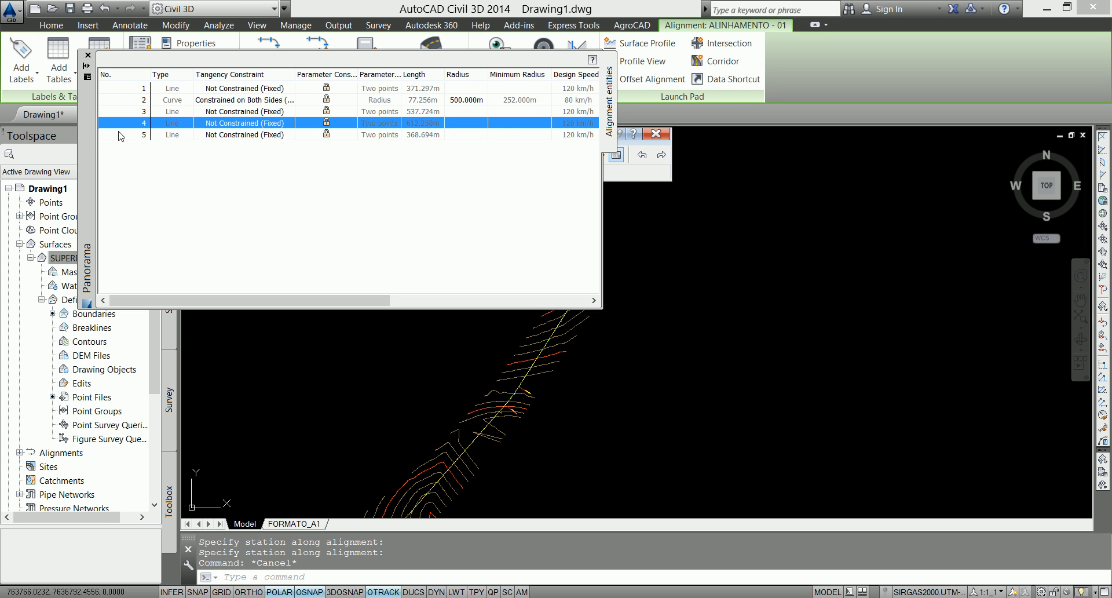
left_click(120, 134)
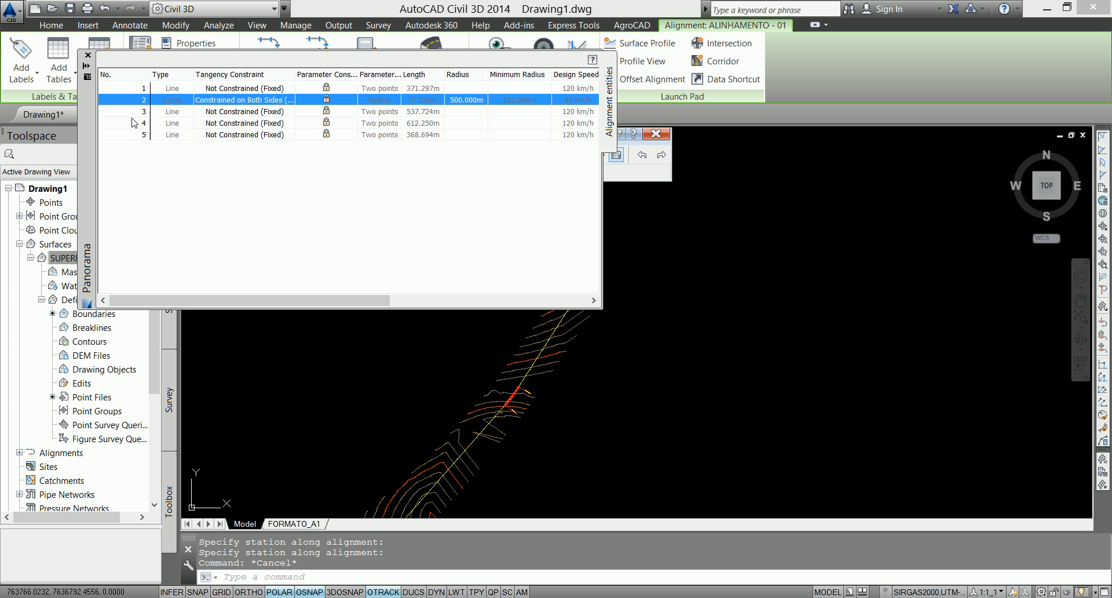
left_click(135, 122)
left_click(133, 112)
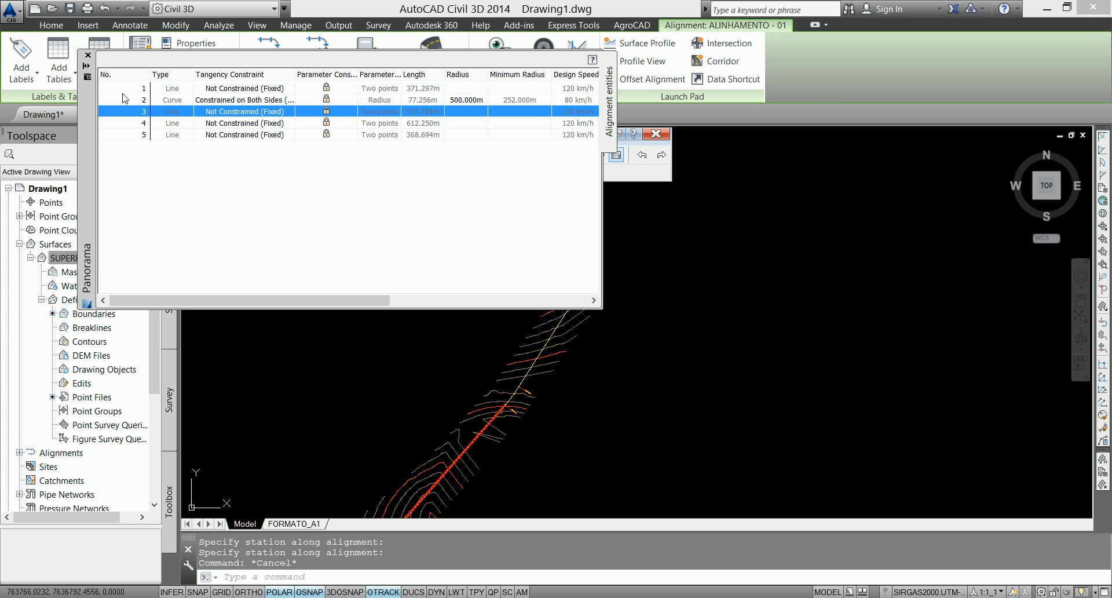
left_click_drag(333, 298, 369, 301)
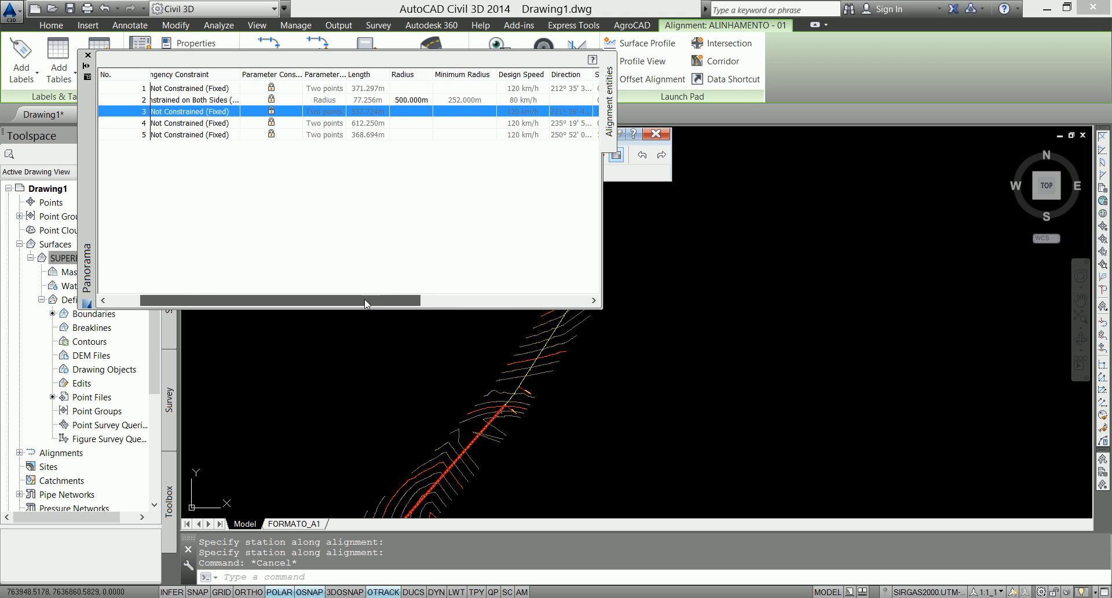
left_click(459, 101)
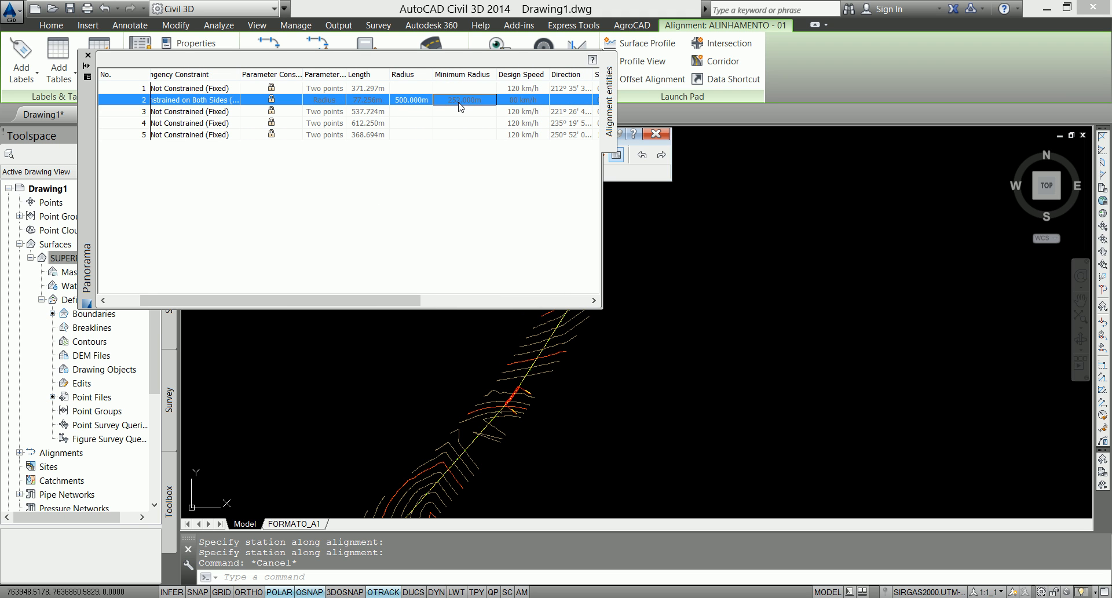
scroll(509, 405, "up", 8)
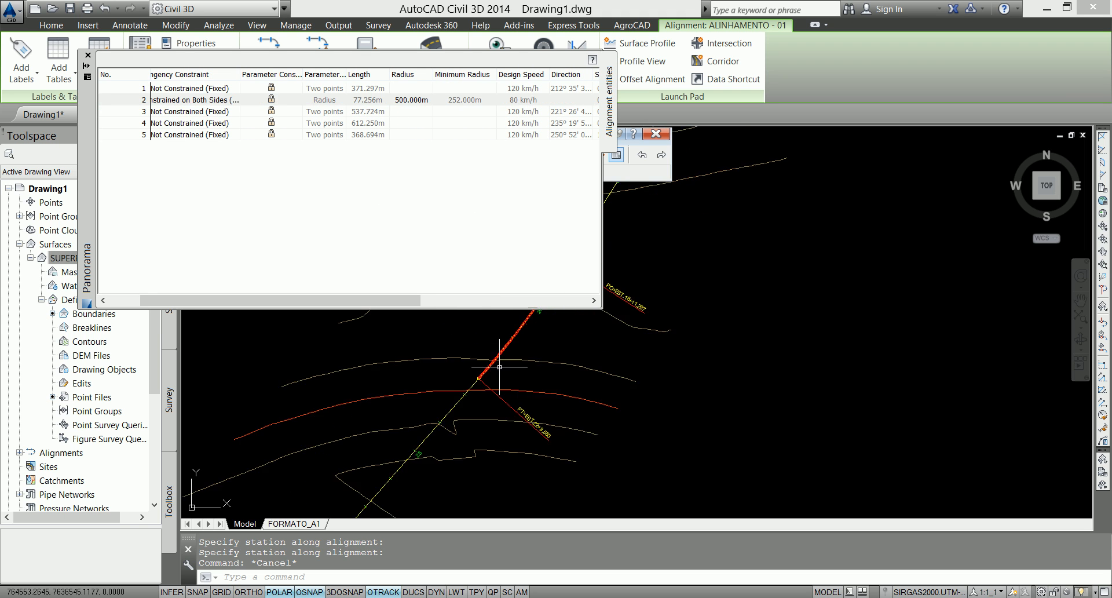
Try a radius of 251 m for the curve to test the minimum radius check.
left_click(404, 97)
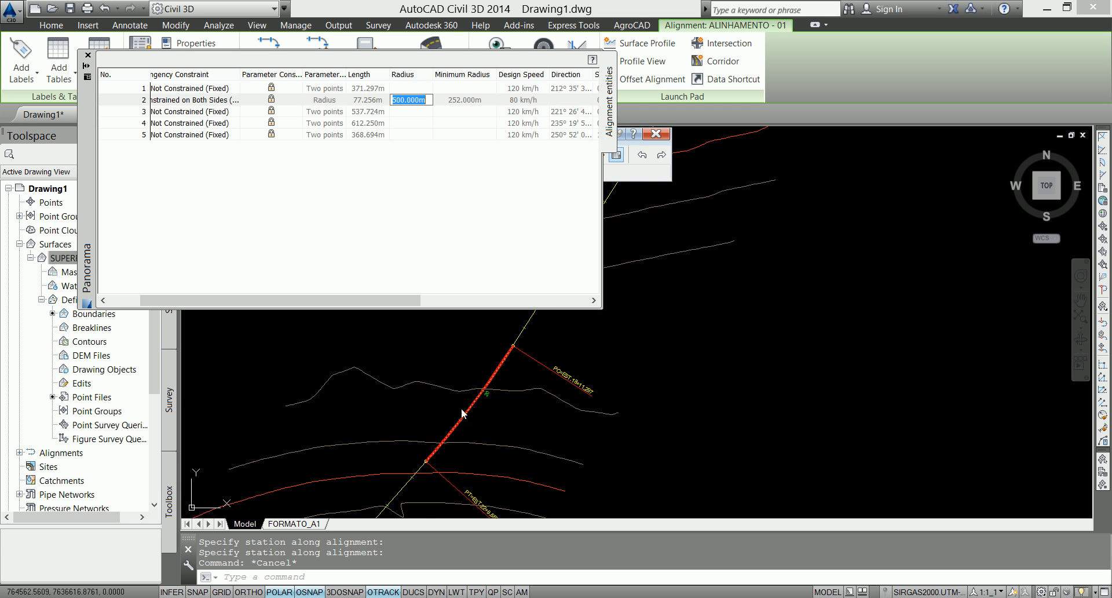
scroll(456, 397, "up", 5)
left_click(398, 152)
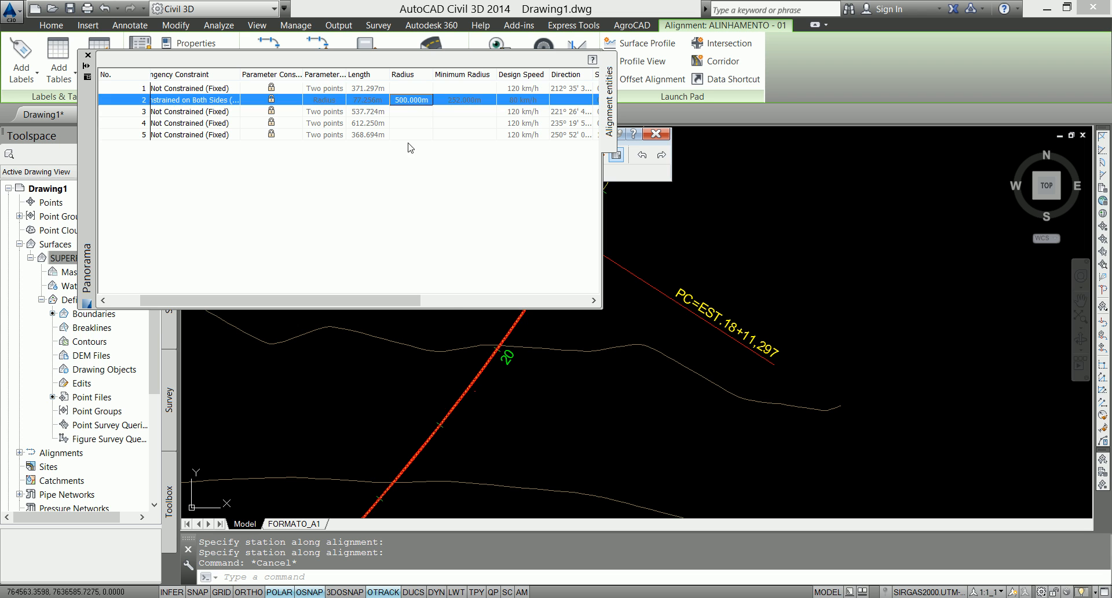
left_click(421, 101)
type("251")
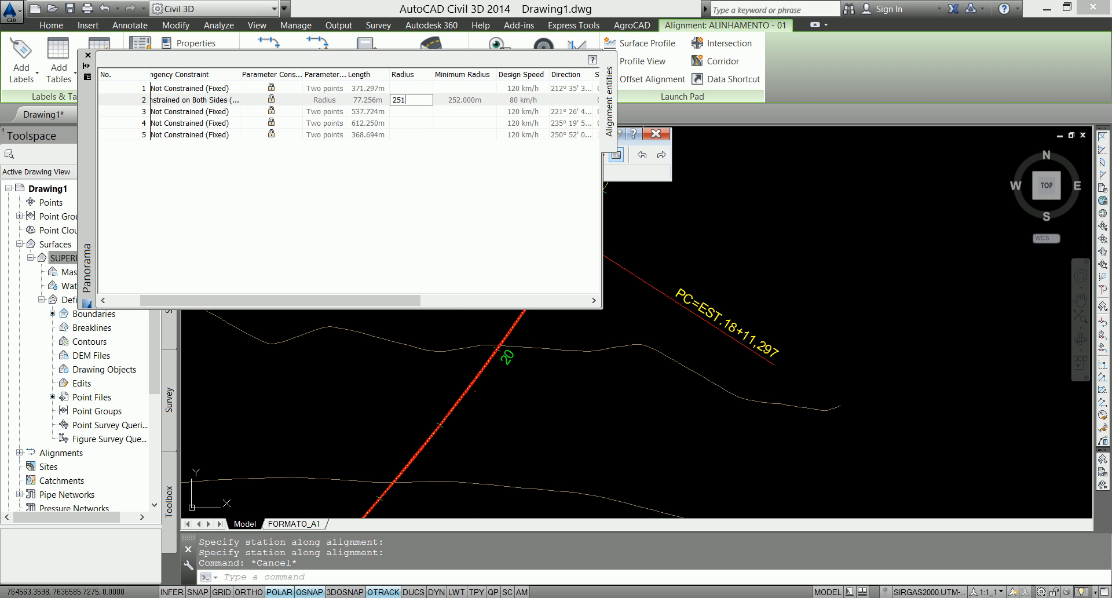
key("Return")
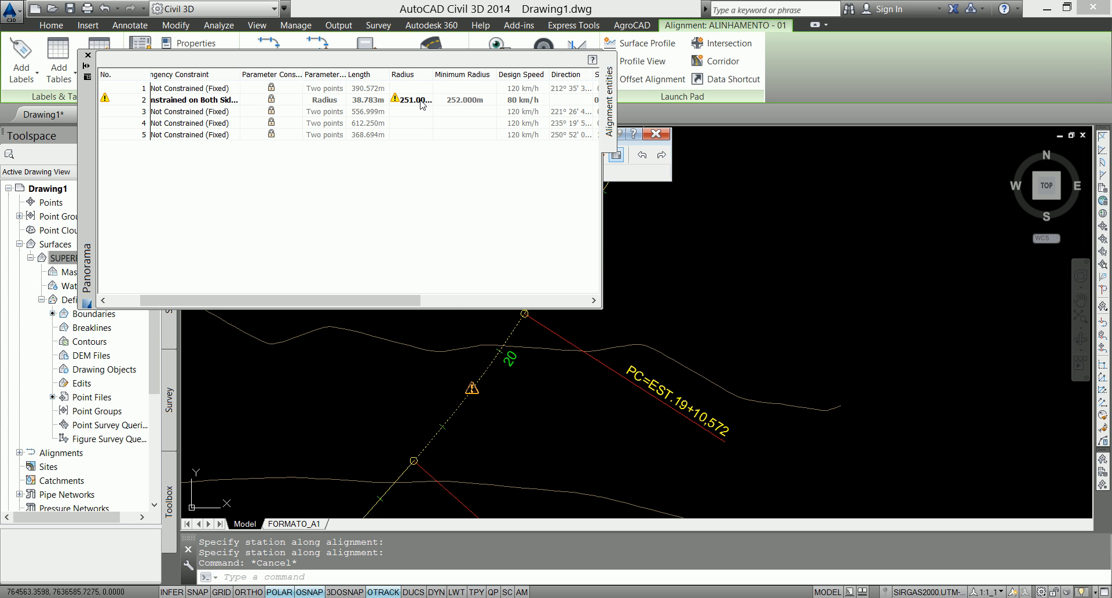
Set the curve's radius to 252 m and close the alignment entities table.
left_click(422, 104)
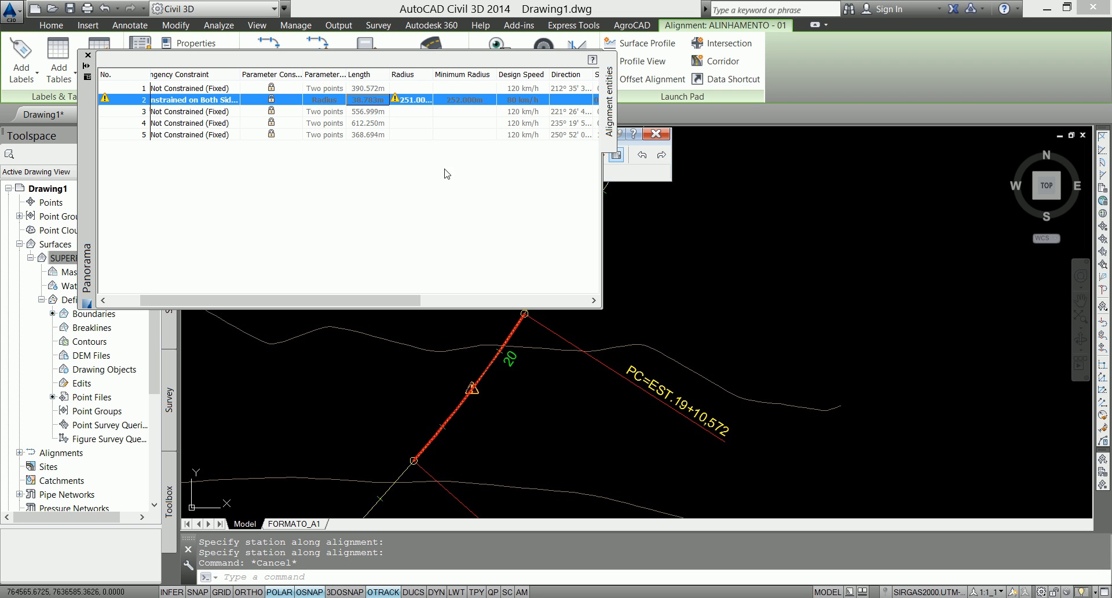
left_click(418, 102)
type("252")
key("Return")
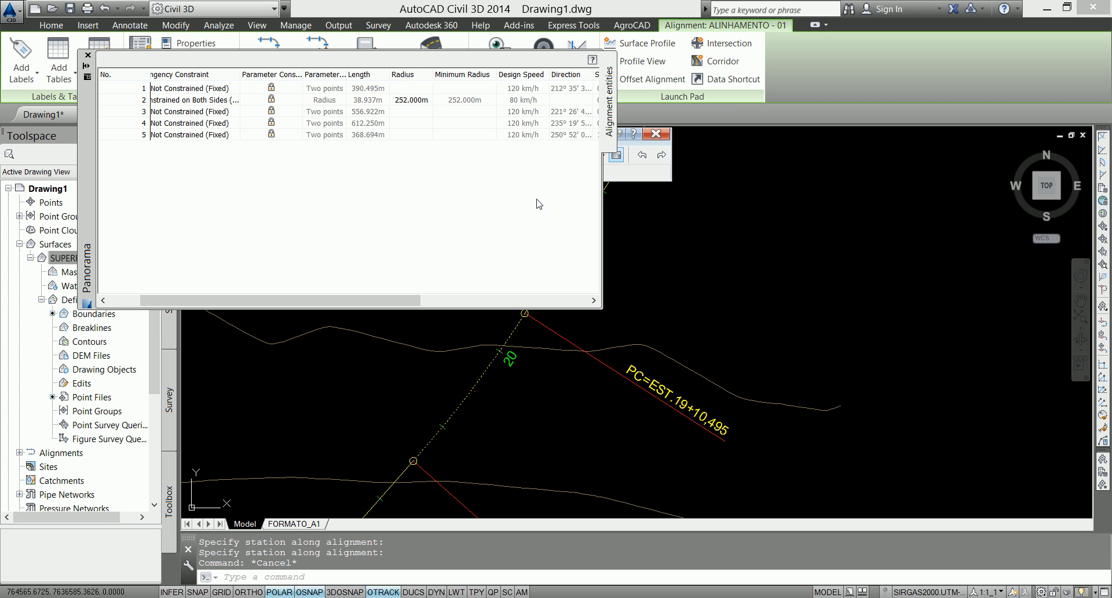
scroll(509, 437, "down", 5)
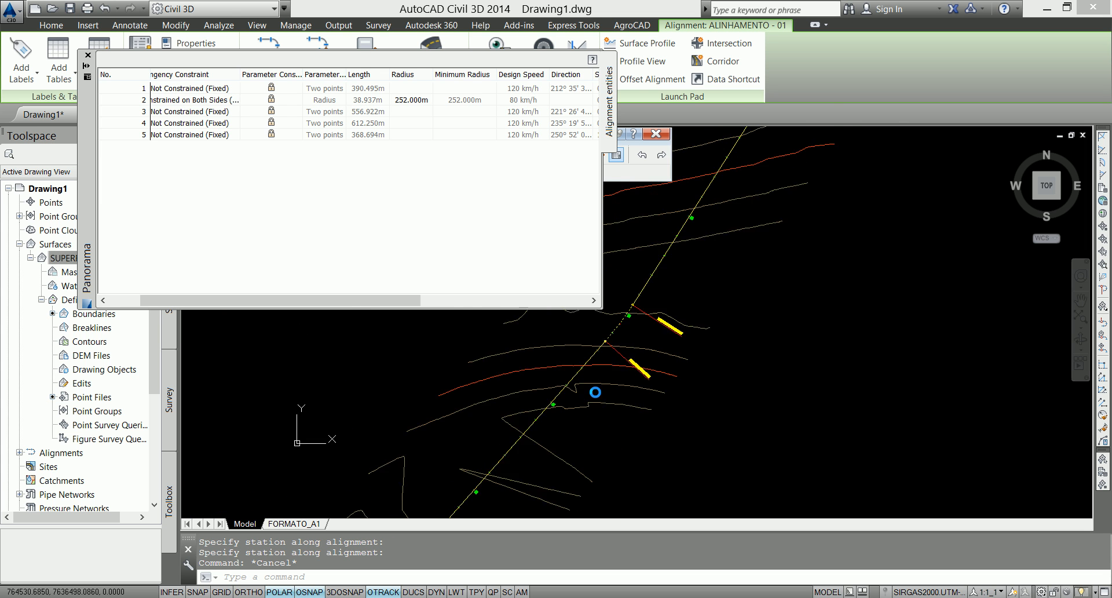
key("Escape")
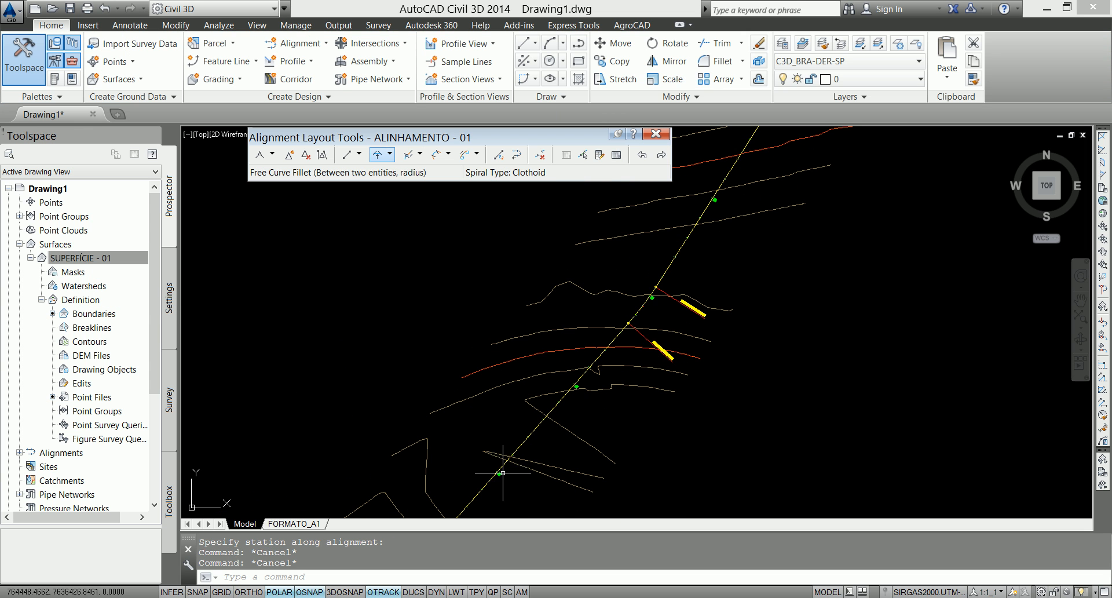
Add a free spiral-curve-spiral between the two lines meeting near station 49, less than 180°, with a 500 m radius and 57 m spirals.
middle_click_drag(506, 470, 653, 226)
middle_click_drag(435, 505, 592, 315)
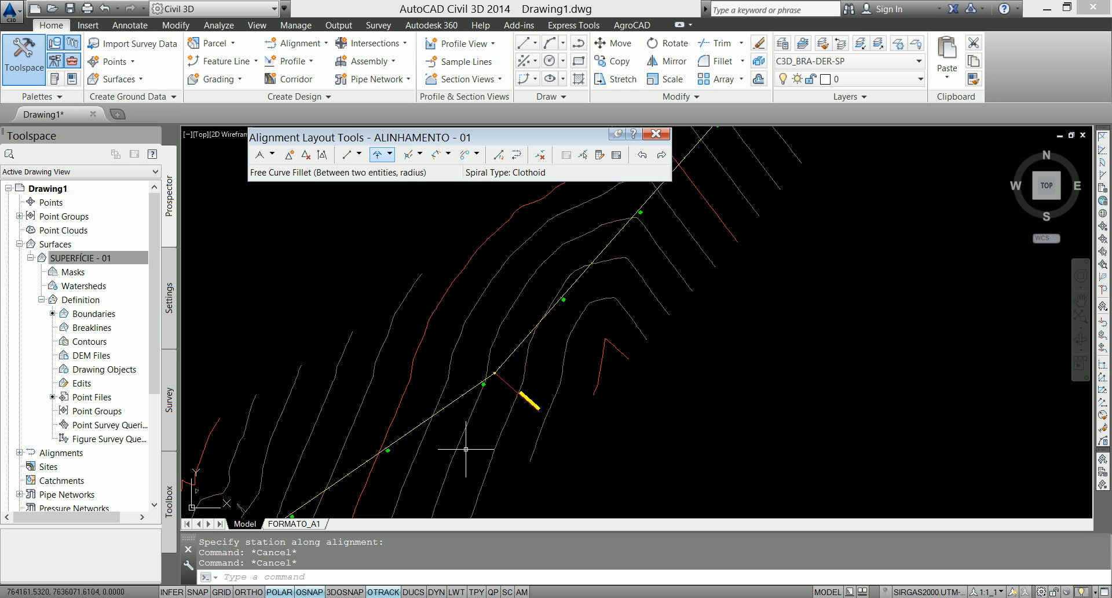
left_click(449, 155)
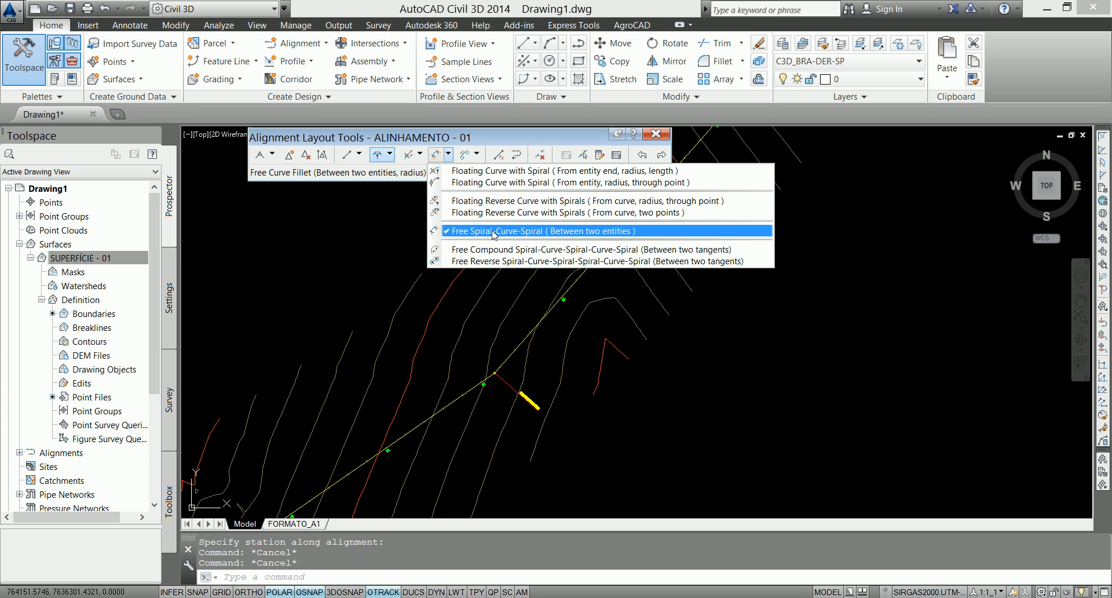
left_click(528, 234)
scroll(490, 389, "up", 4)
left_click(528, 320)
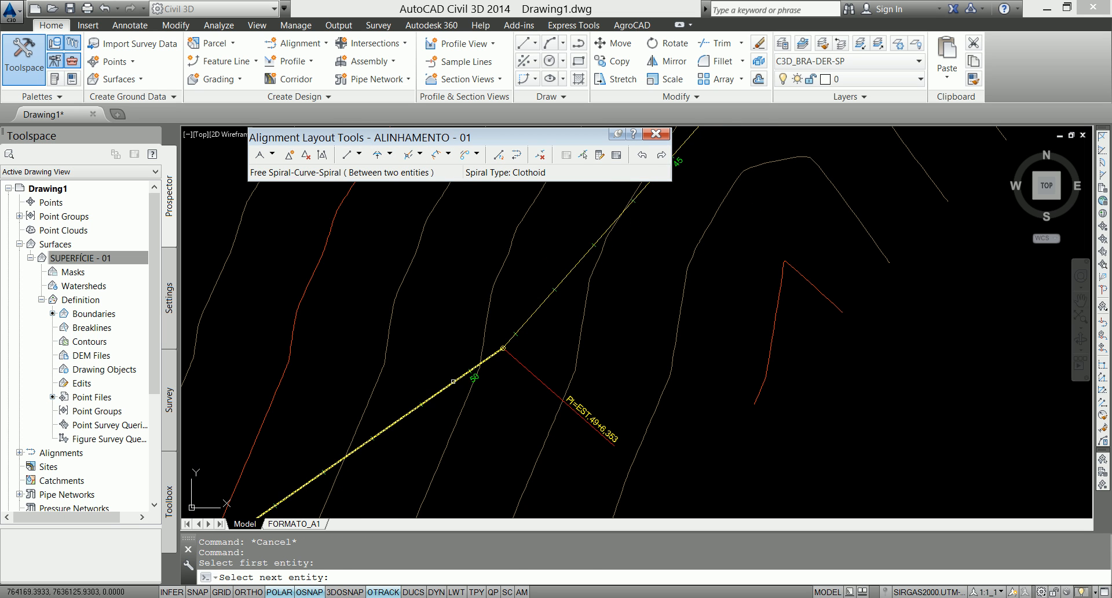
left_click(453, 381)
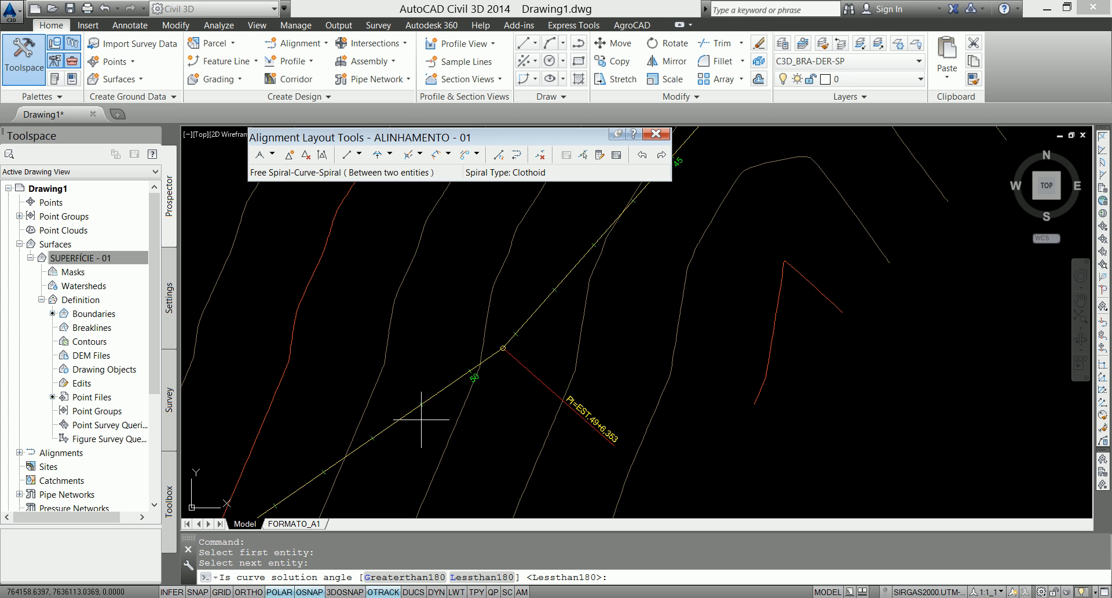
key("Return")
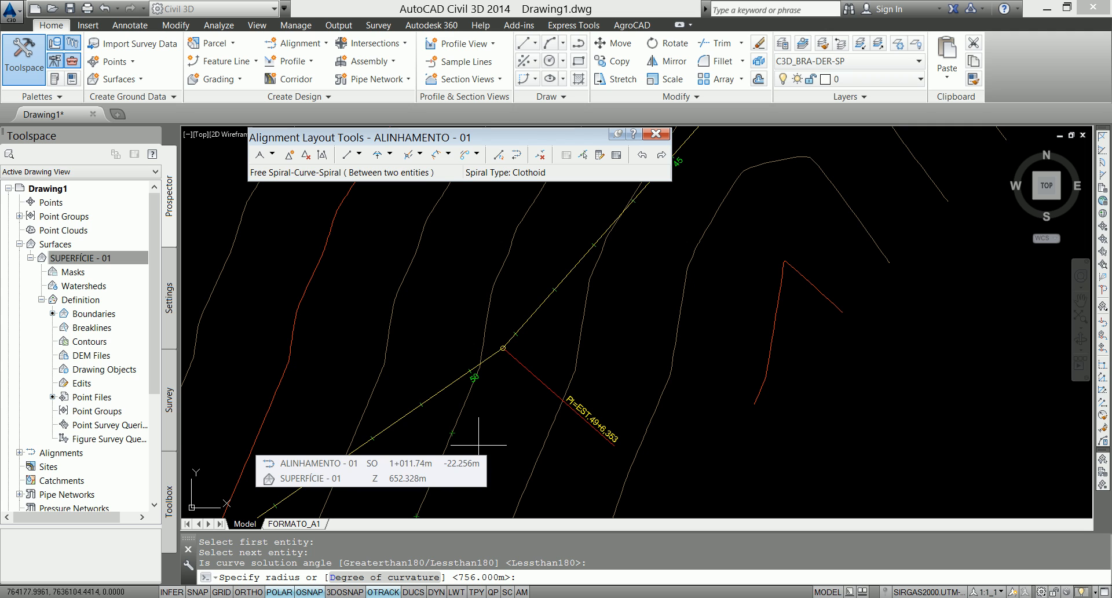
type("500")
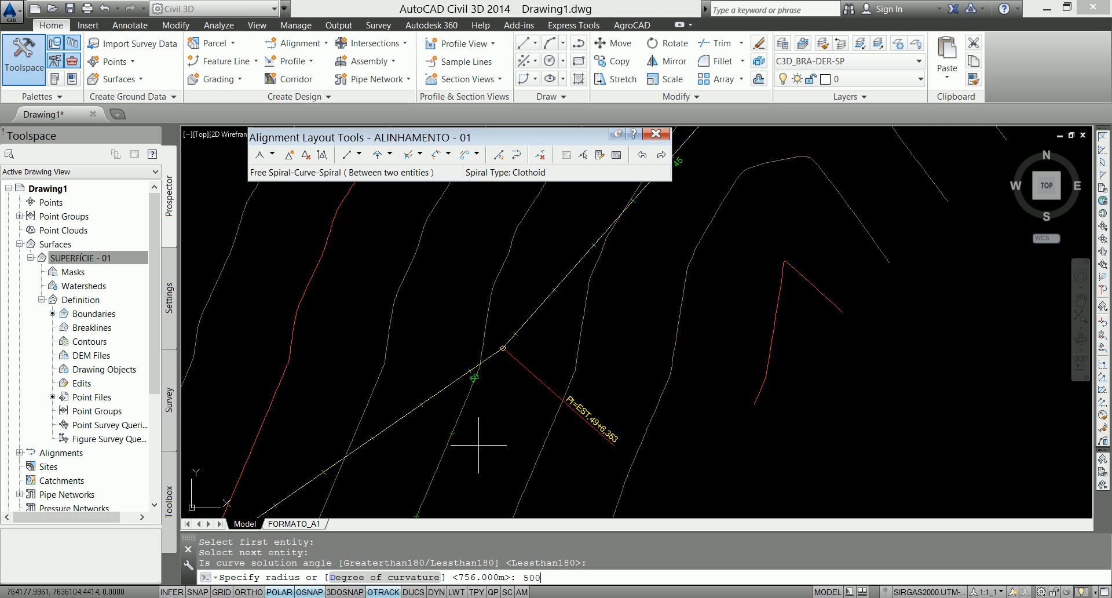
key("Return")
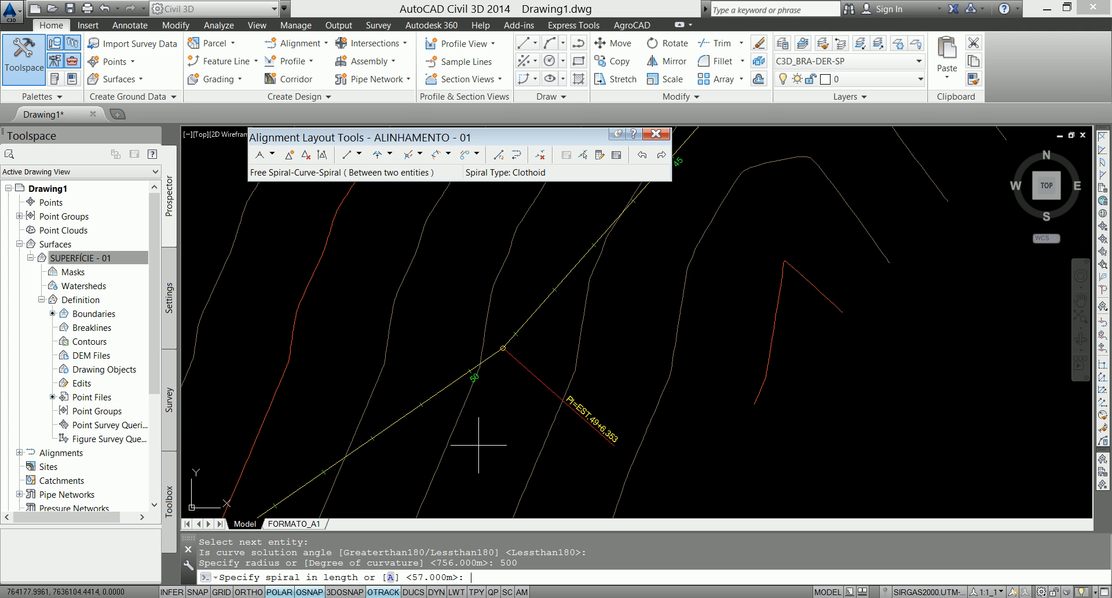
key("Return")
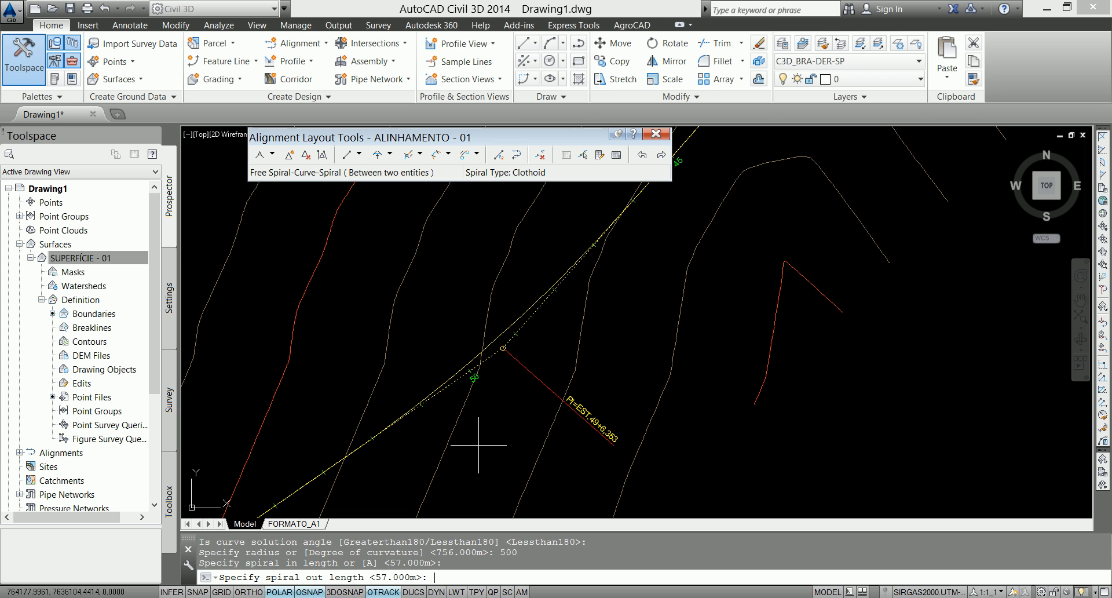
key("Return")
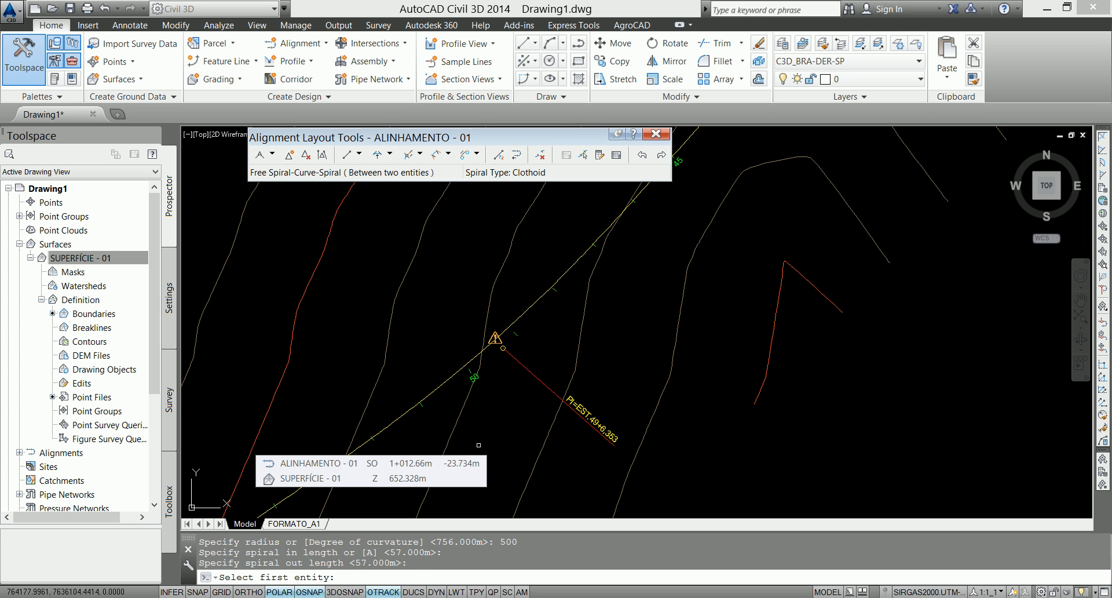
key("Return")
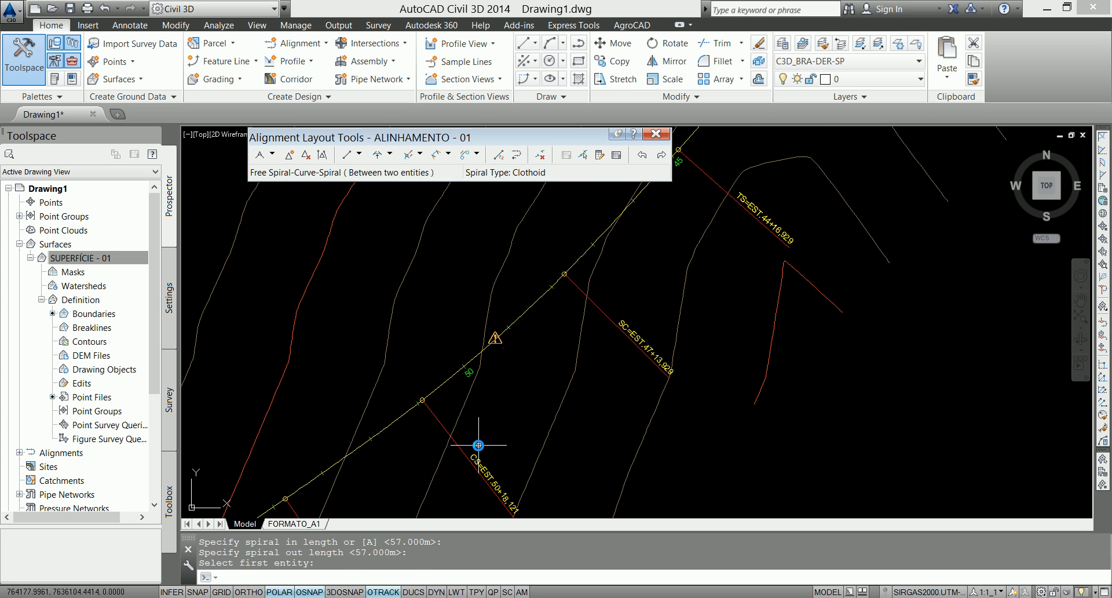
Examine the new spiral-curve-spiral along the alignment and its TS, SC, CS and ST station labels.
scroll(521, 367, "down", 2)
mouse_move(555, 417)
middle_mouse_down()
mouse_move(486, 372)
mouse_move(506, 372)
mouse_move(497, 380)
middle_mouse_up()
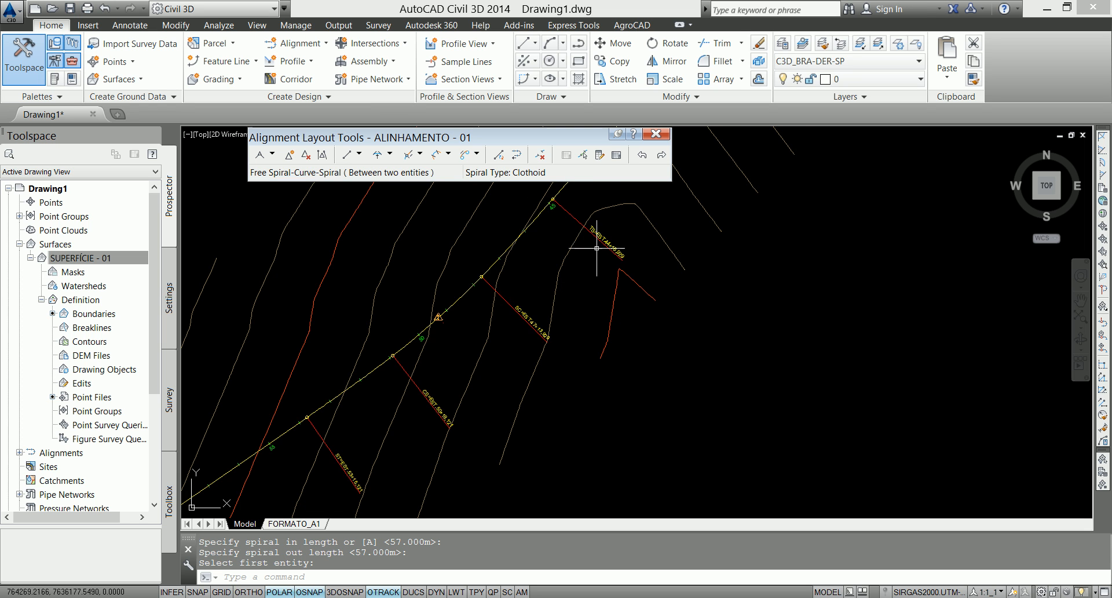
middle_click_drag(570, 227, 555, 265)
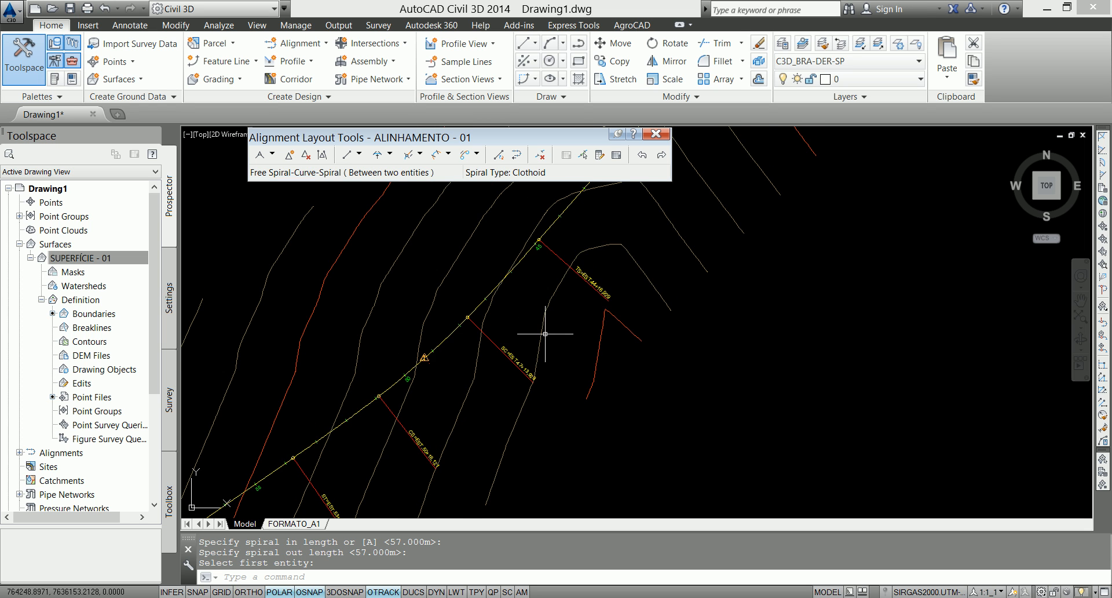
middle_click_drag(545, 334, 626, 254)
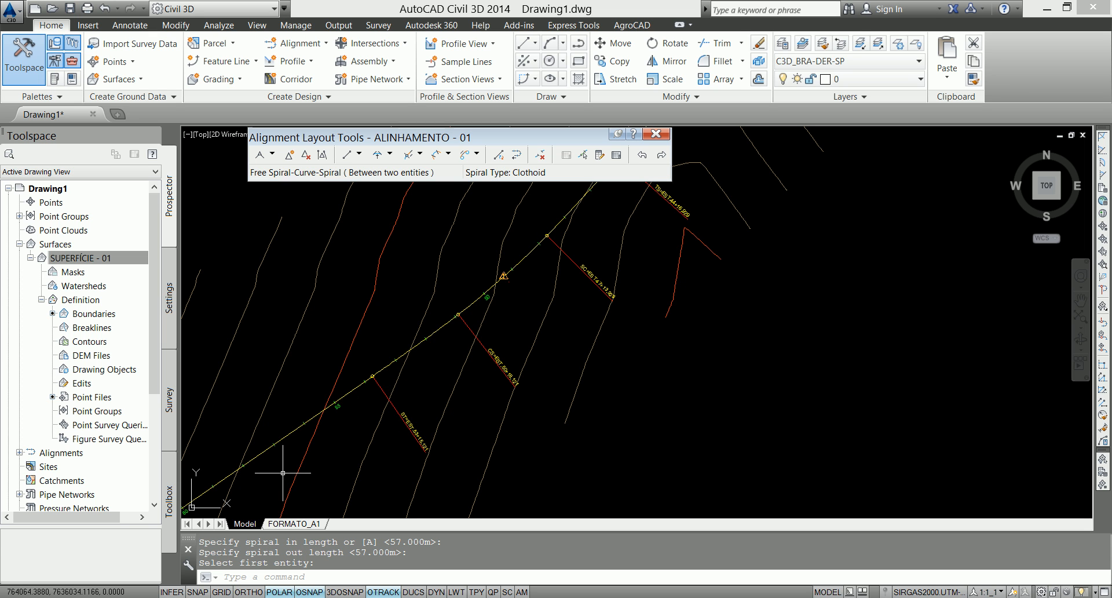
middle_click_drag(599, 252, 531, 306)
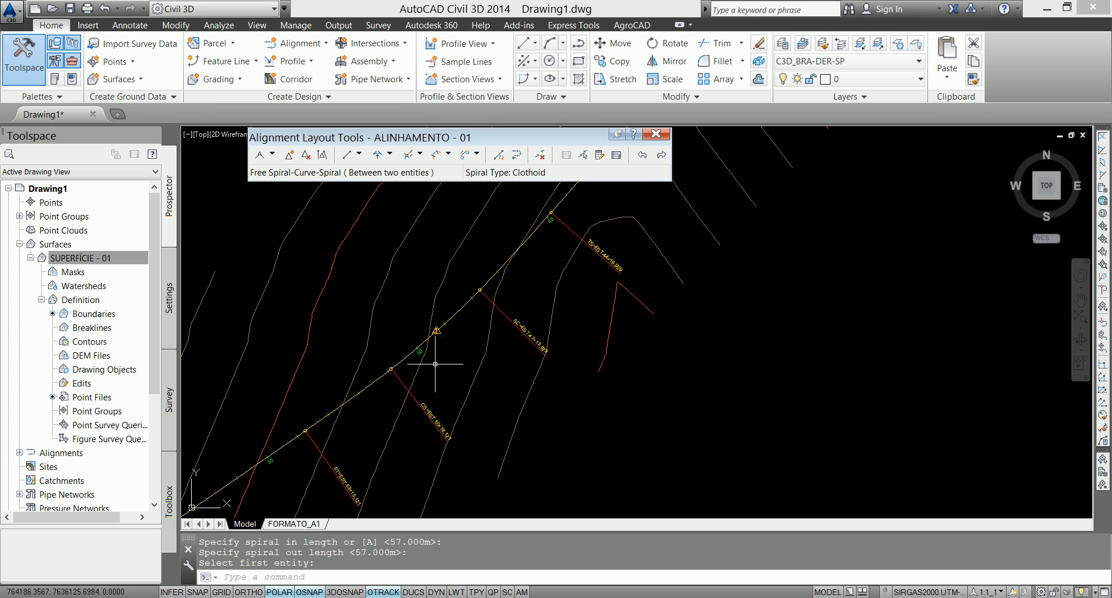
scroll(462, 336, "up", 2)
scroll(432, 315, "down", 1)
scroll(477, 385, "down", 1)
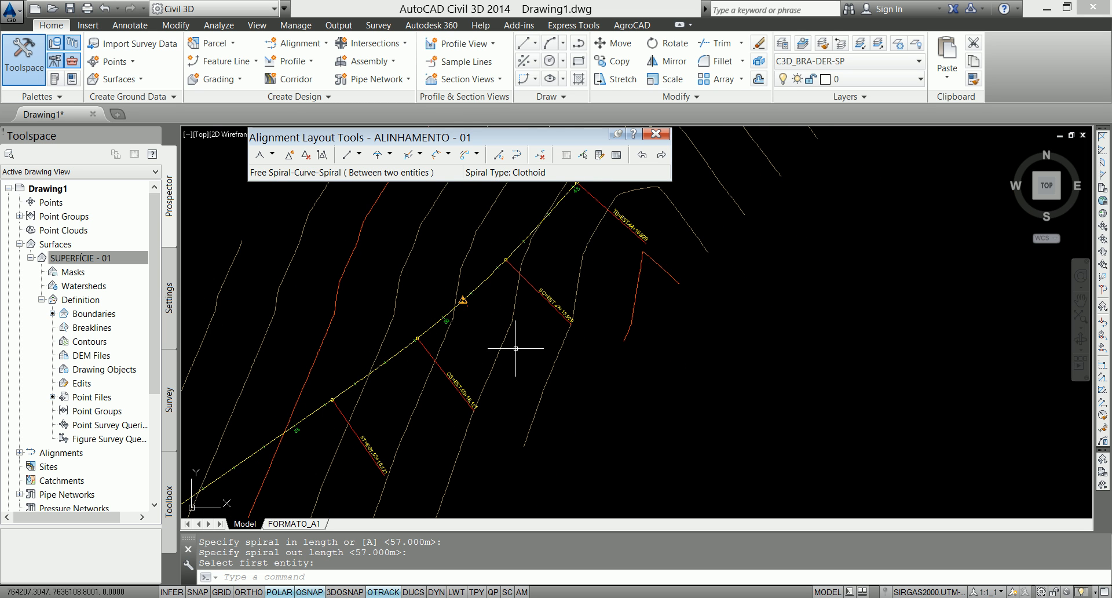
Open the alignment entities table and highlight the entry spiral, central curve and exit spiral in turn.
left_click(616, 155)
left_click(468, 247)
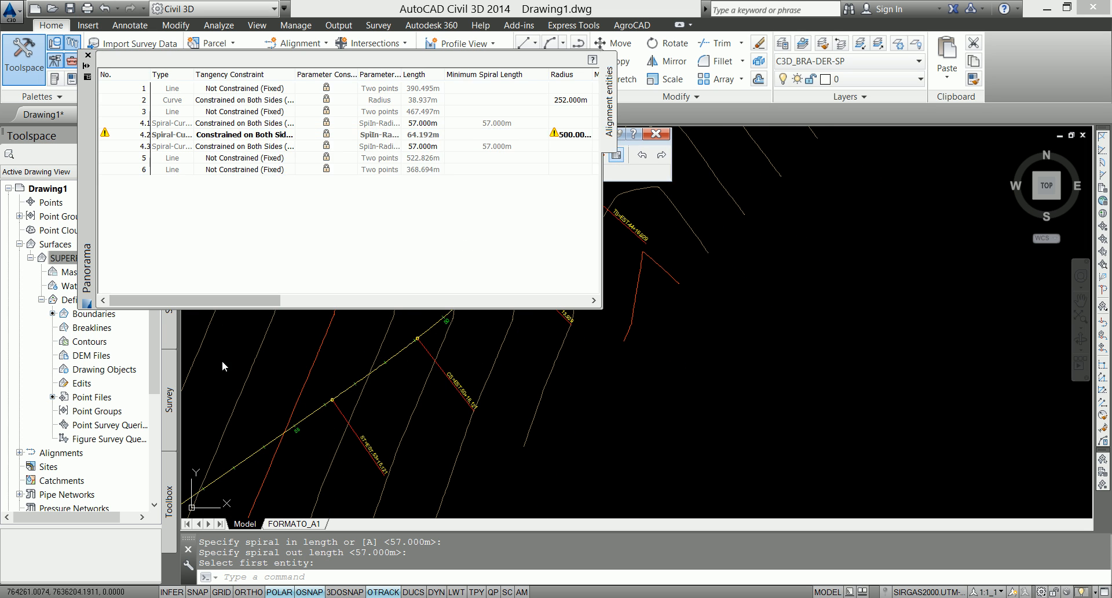
left_click(122, 127)
left_click(120, 137)
left_click(117, 156)
left_click(116, 146)
left_click(115, 134)
left_click(118, 125)
left_click(116, 137)
left_click(117, 146)
left_click(123, 134)
left_click(122, 123)
left_click(120, 135)
left_click(120, 144)
left_click(120, 134)
left_click(122, 126)
left_click(122, 133)
left_click_drag(158, 302, 119, 309)
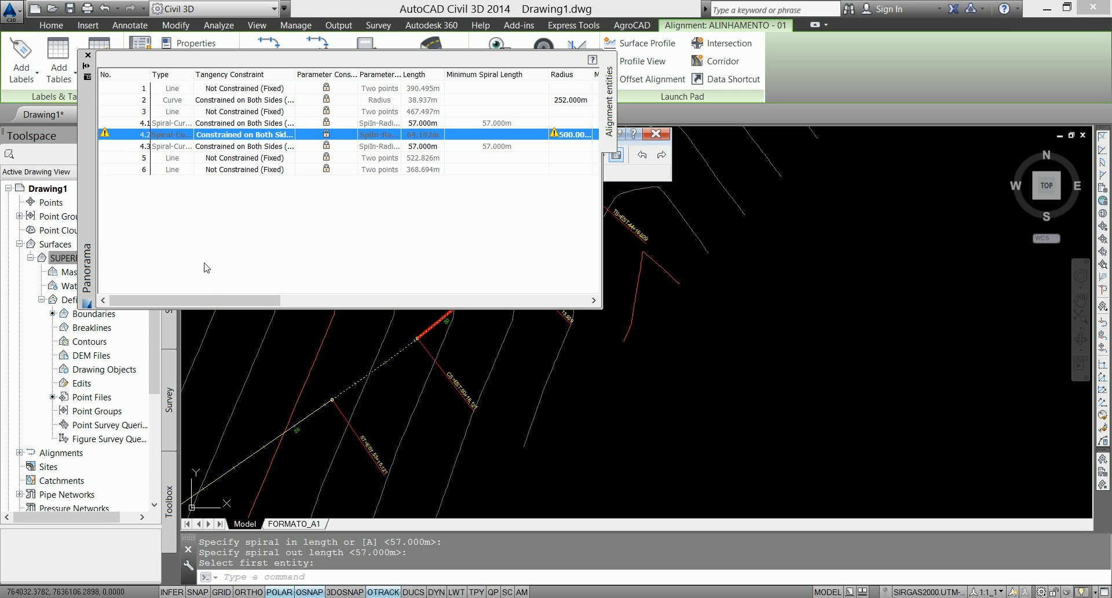
Compare the central curve's radius with its minimum radius and design speed, and close the alignment entities table.
left_click_drag(203, 302, 250, 302)
left_click(129, 123)
left_click(132, 145)
left_click(149, 137)
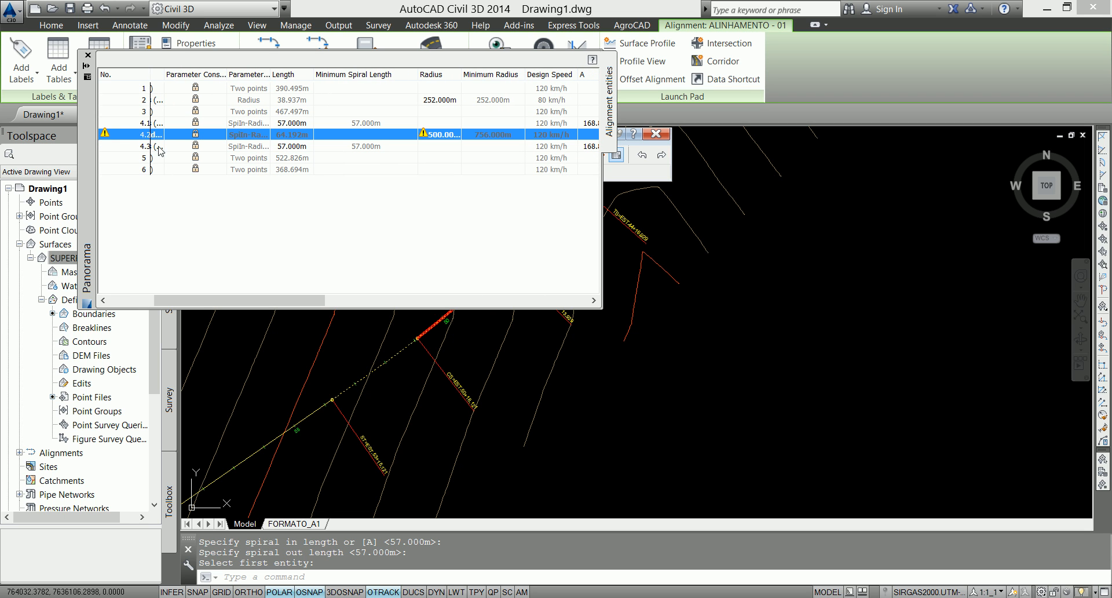
left_click_drag(203, 296, 208, 299)
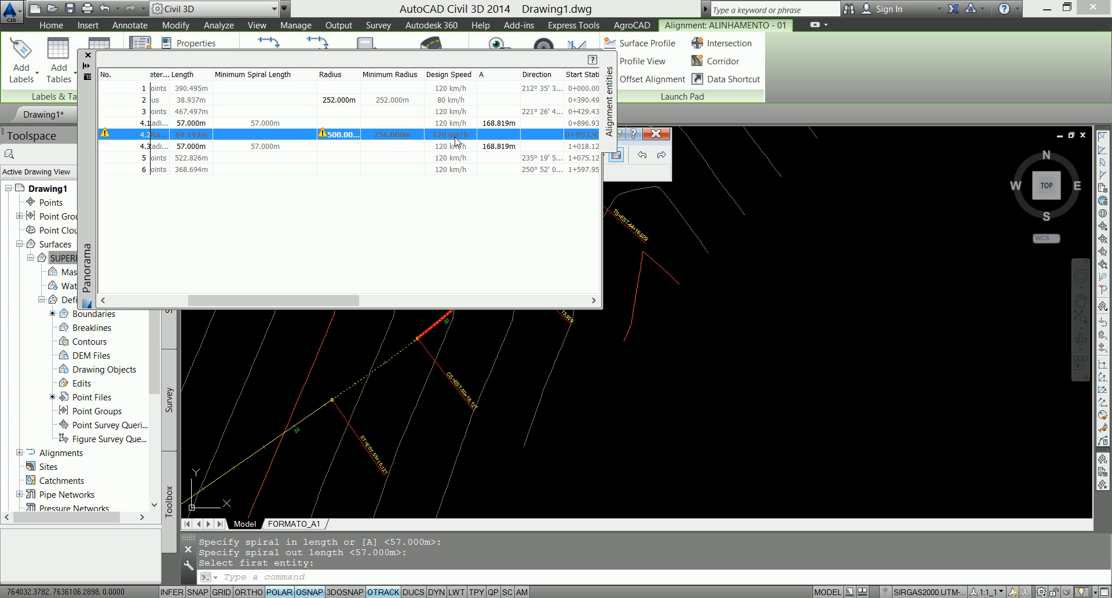
left_click(88, 56)
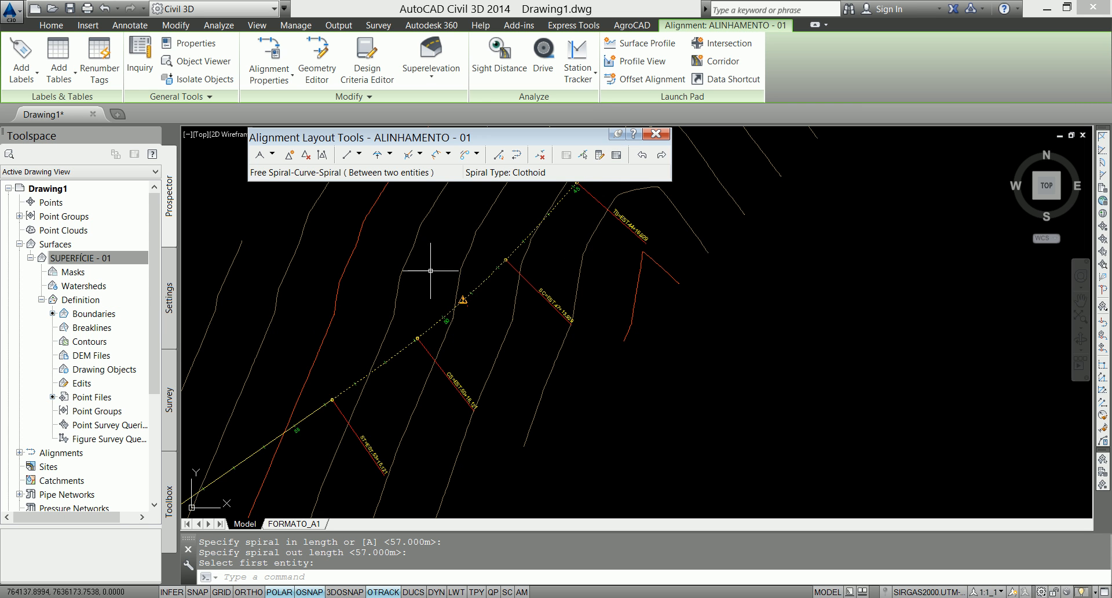
Set the alignment's design speed from station 0+500.08 to 100 km/h and apply the change.
right_click(551, 221)
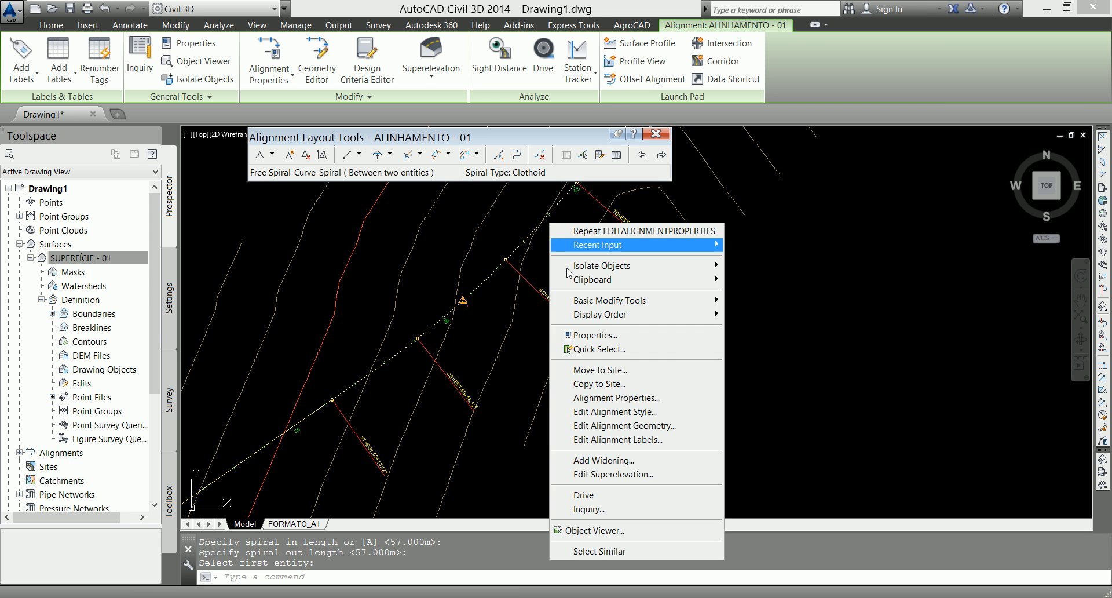
left_click(601, 398)
double_click(164, 193)
type("100")
key("Return")
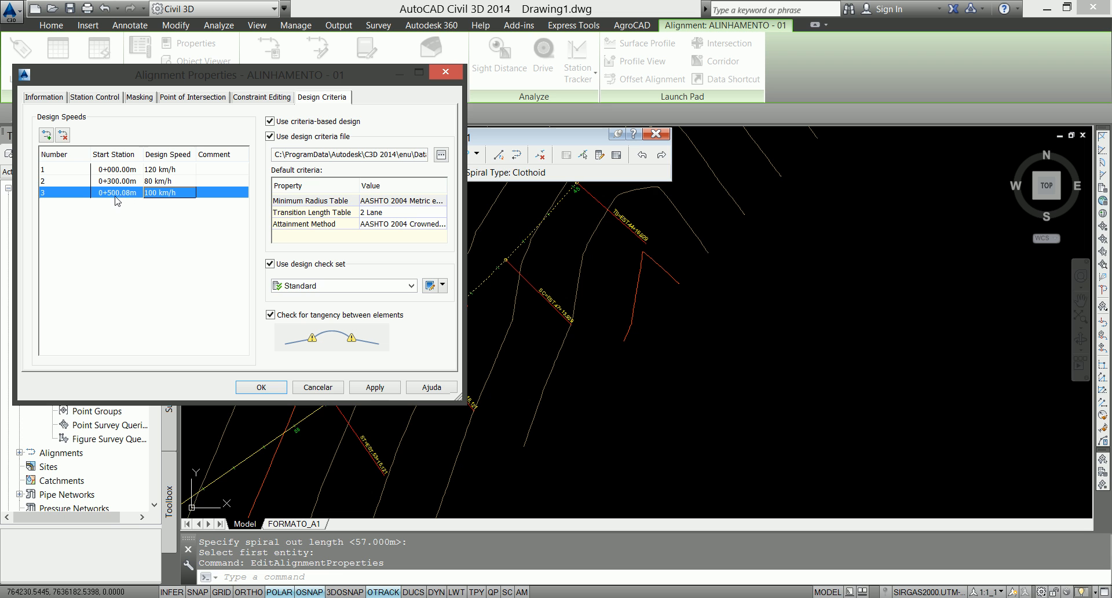
left_click(368, 387)
left_click(264, 387)
key("Escape")
key("Escape")
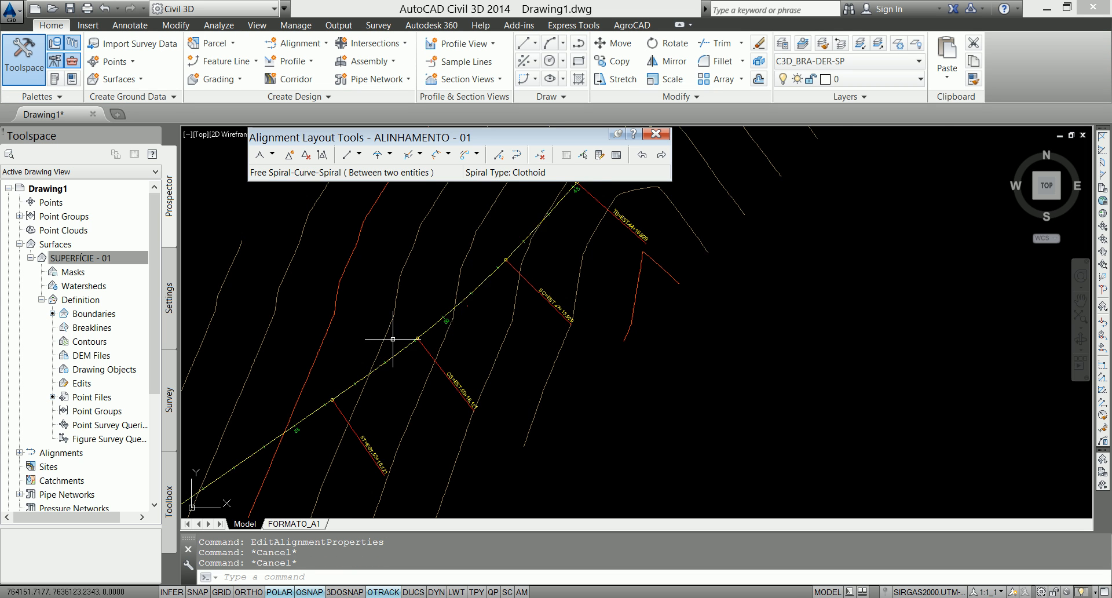
Reopen the alignment entities table and check the 500 m curve's minimum radius at the new design speed.
scroll(395, 347, "up", 2)
left_click(616, 155)
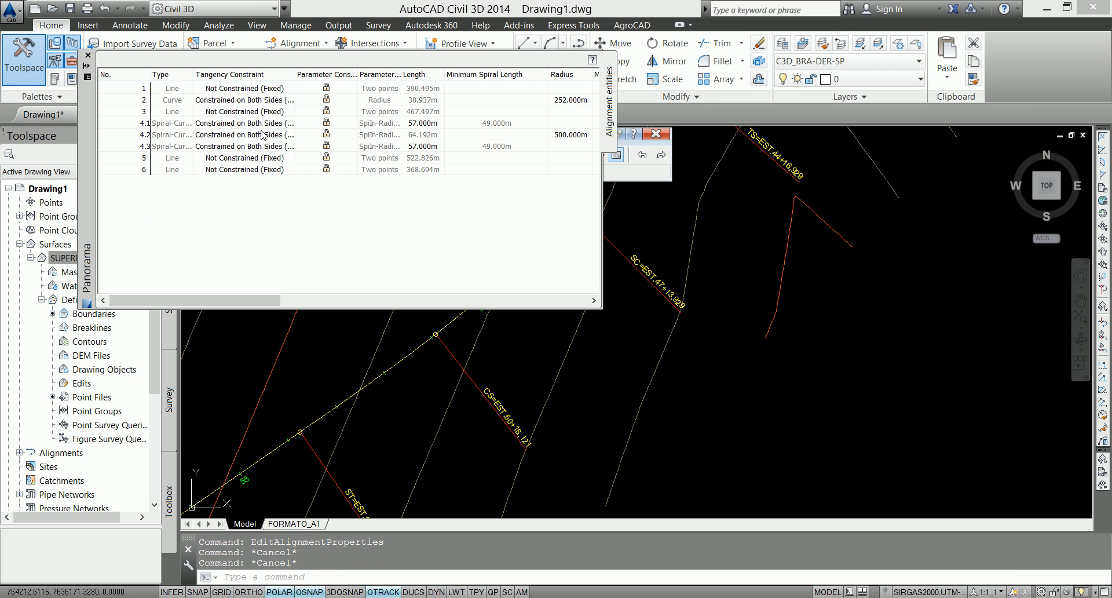
left_click(277, 135)
left_click_drag(238, 300, 304, 300)
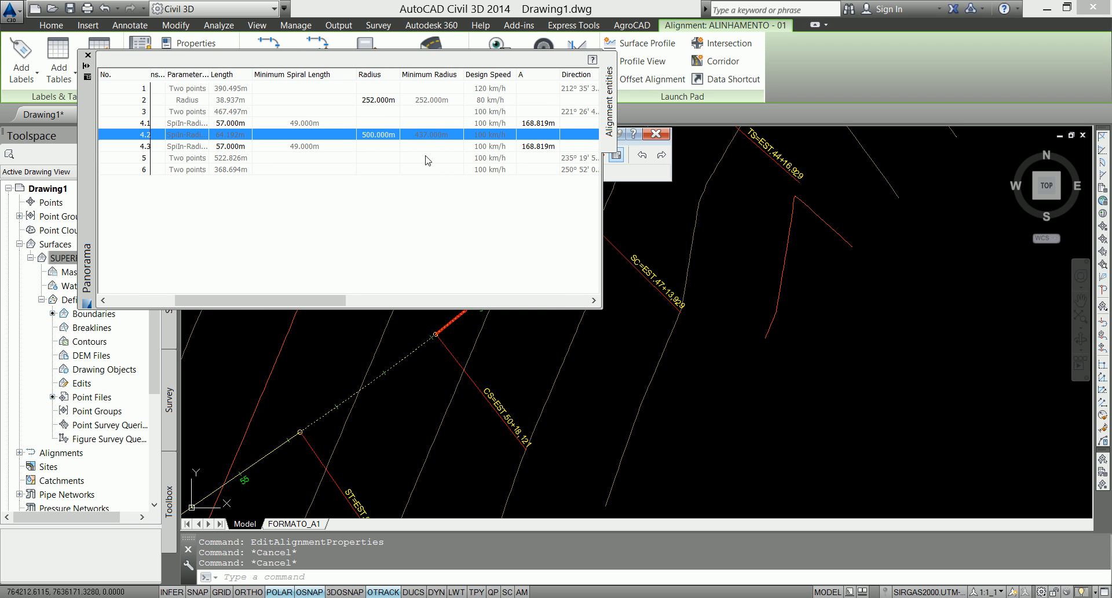
left_click(384, 135)
key("Escape")
Review the design speeds of the first line, the 252 m curve and the second line, and close the table.
left_click(183, 91)
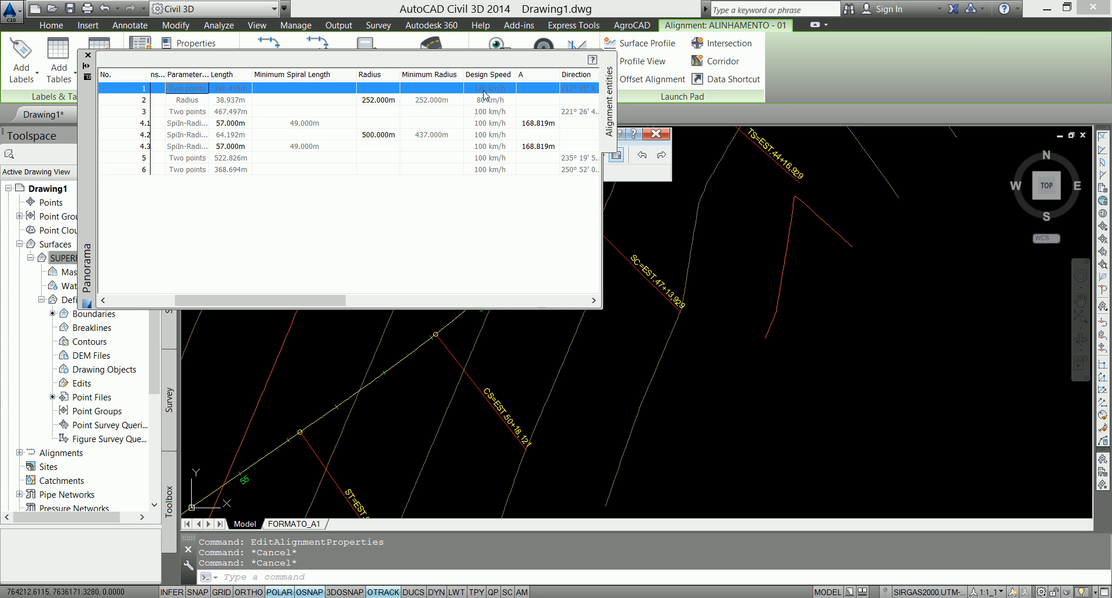
left_click(216, 101)
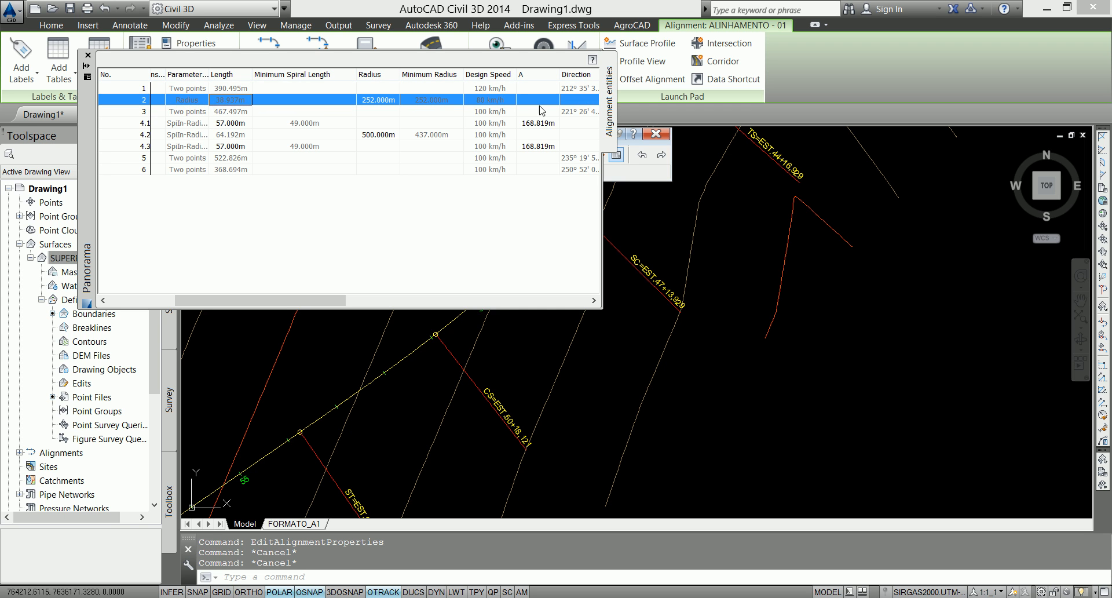
left_click(193, 112)
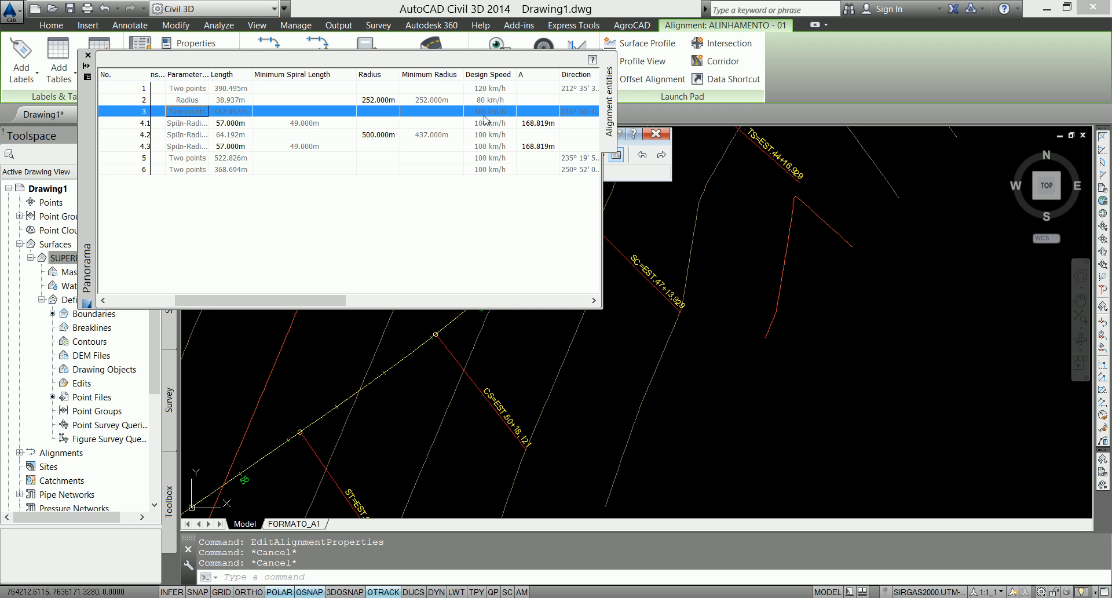
left_click(87, 55)
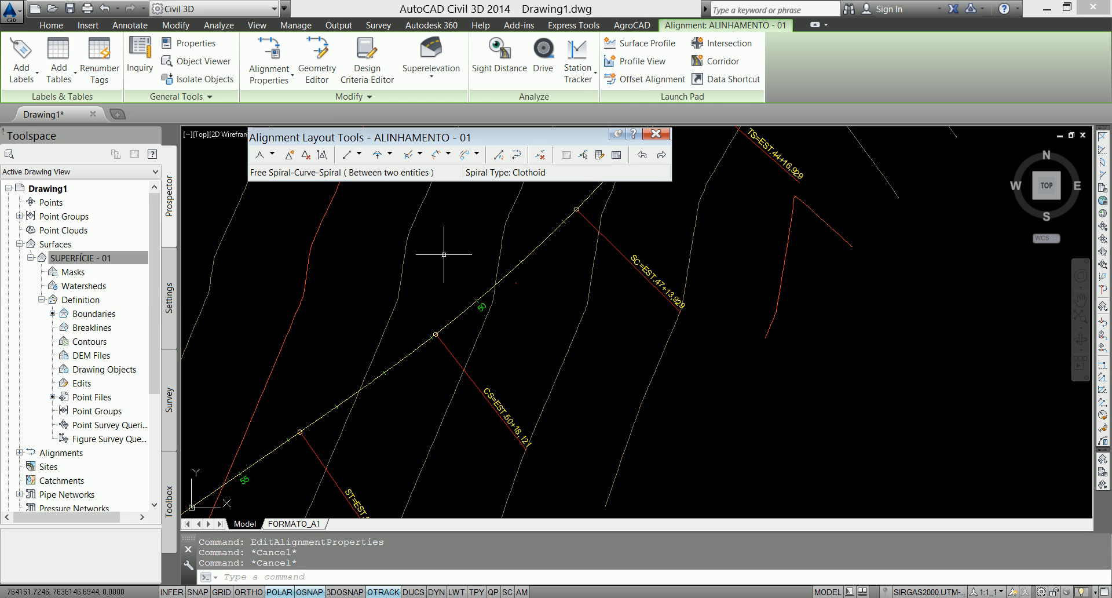
Reopen the alignment's properties to review the start stations and design speeds in its design criteria, and accept them.
key("Escape")
scroll(500, 277, "down", 3)
scroll(565, 242, "up", 2)
middle_click_drag(460, 292, 607, 245)
left_click(467, 302)
right_click(467, 302)
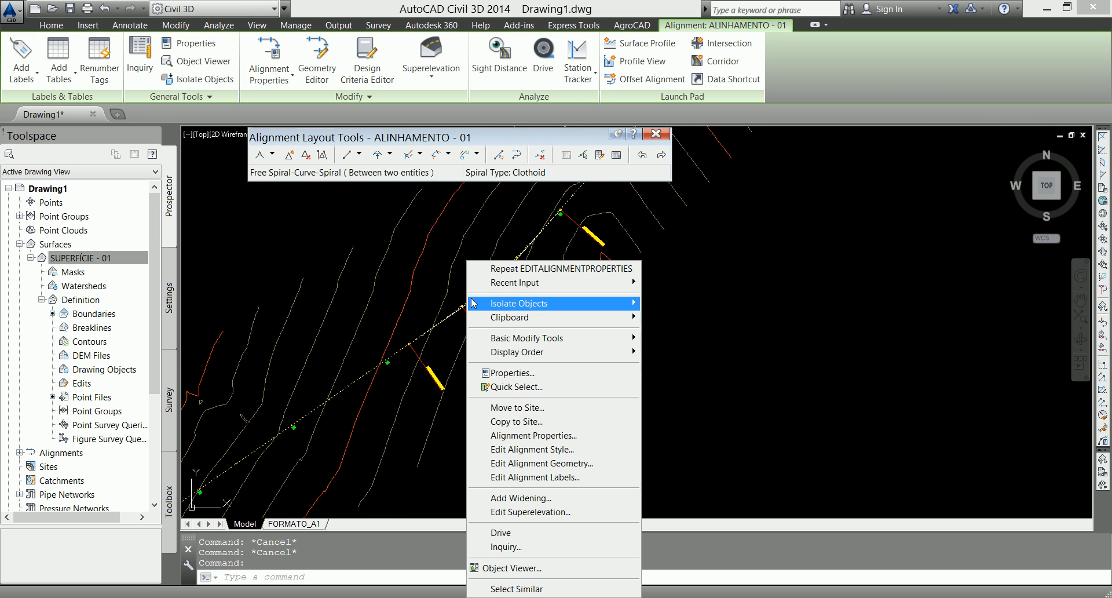
left_click(525, 436)
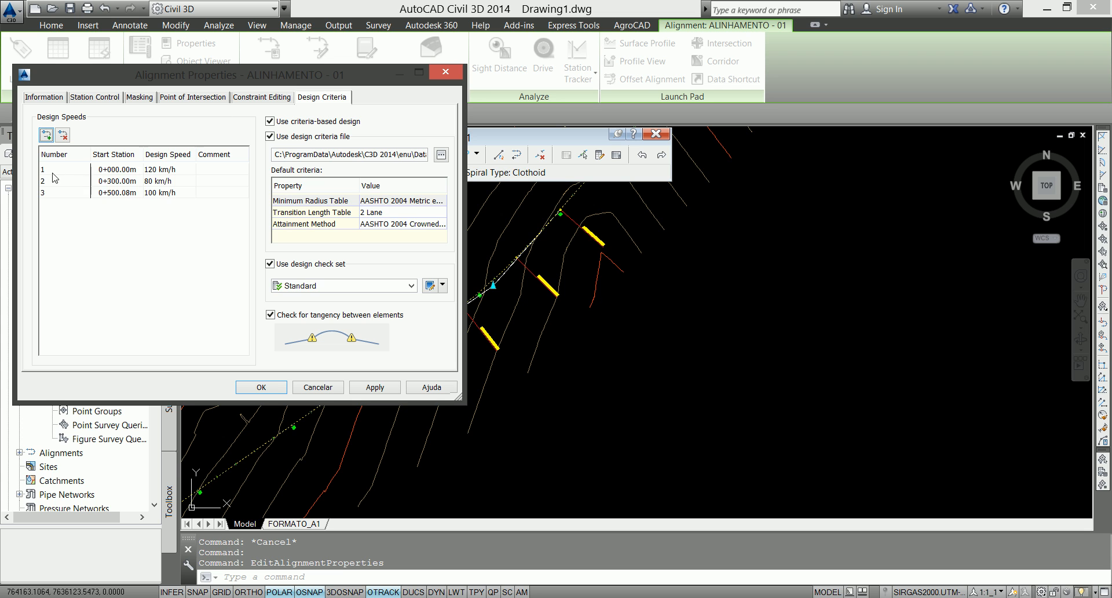
mouse_move(63, 182)
left_mouse_down()
mouse_move(72, 189)
mouse_move(74, 172)
mouse_move(75, 193)
mouse_move(74, 174)
left_mouse_up()
left_click(72, 184)
left_click(153, 171)
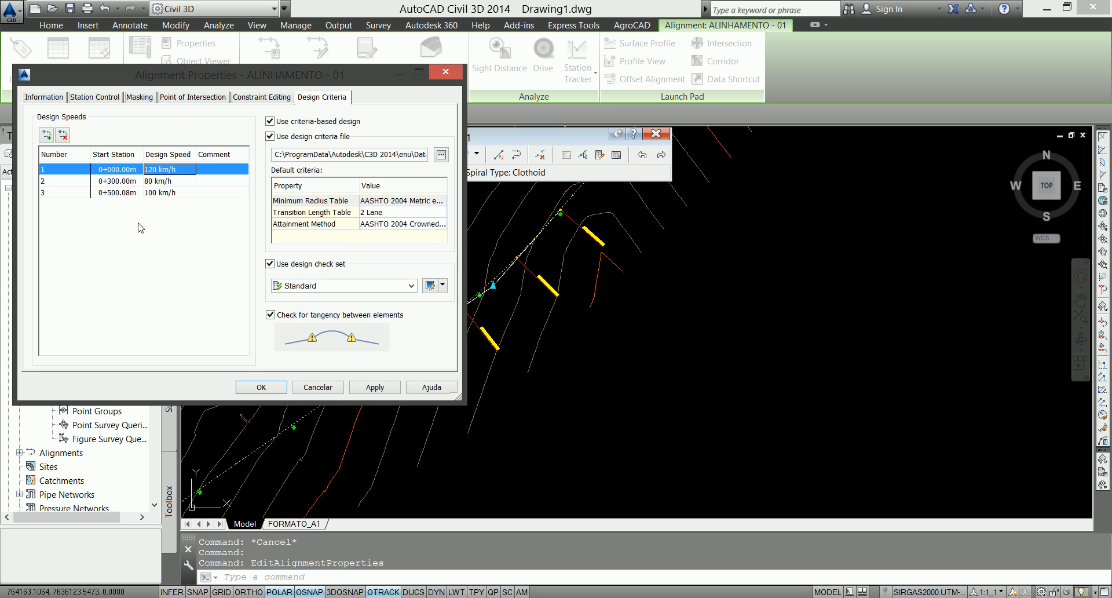
left_click(250, 385)
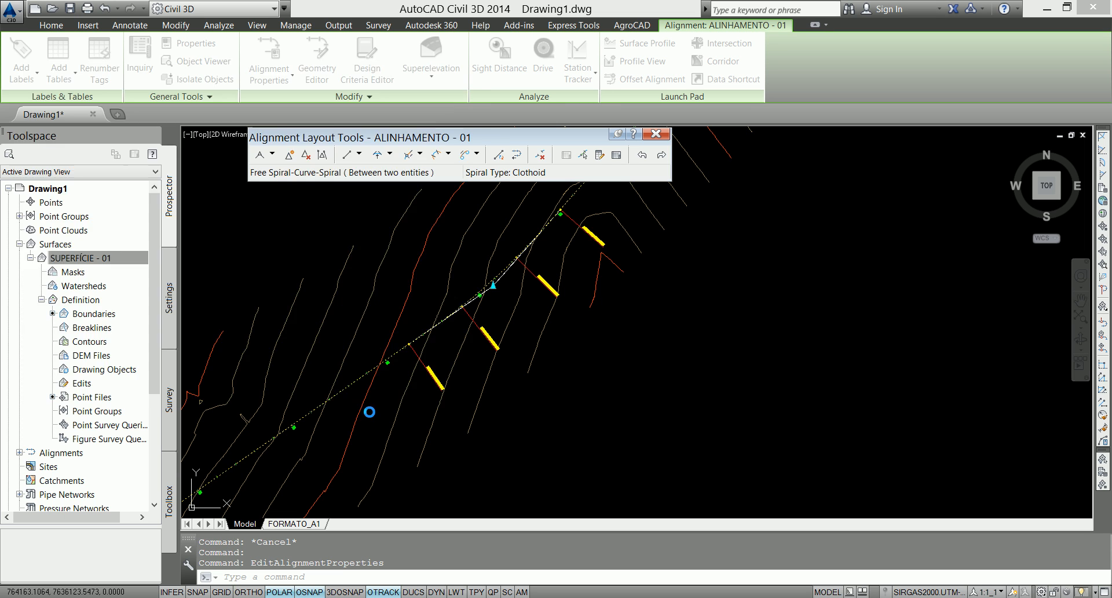
Open the Design Criteria Editor for the selected alignment.
mouse_move(328, 455)
middle_mouse_down()
mouse_move(548, 372)
mouse_move(644, 281)
middle_mouse_up()
middle_click_drag(591, 318, 456, 402)
mouse_move(765, 205)
middle_mouse_down()
mouse_move(655, 283)
mouse_move(559, 383)
middle_mouse_up()
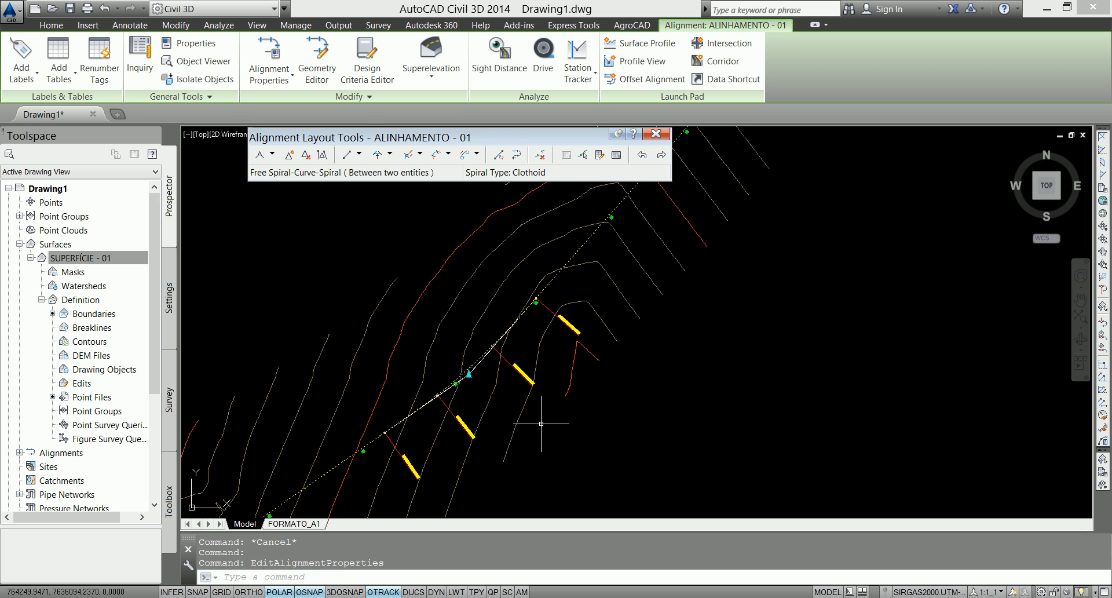
left_click(380, 77)
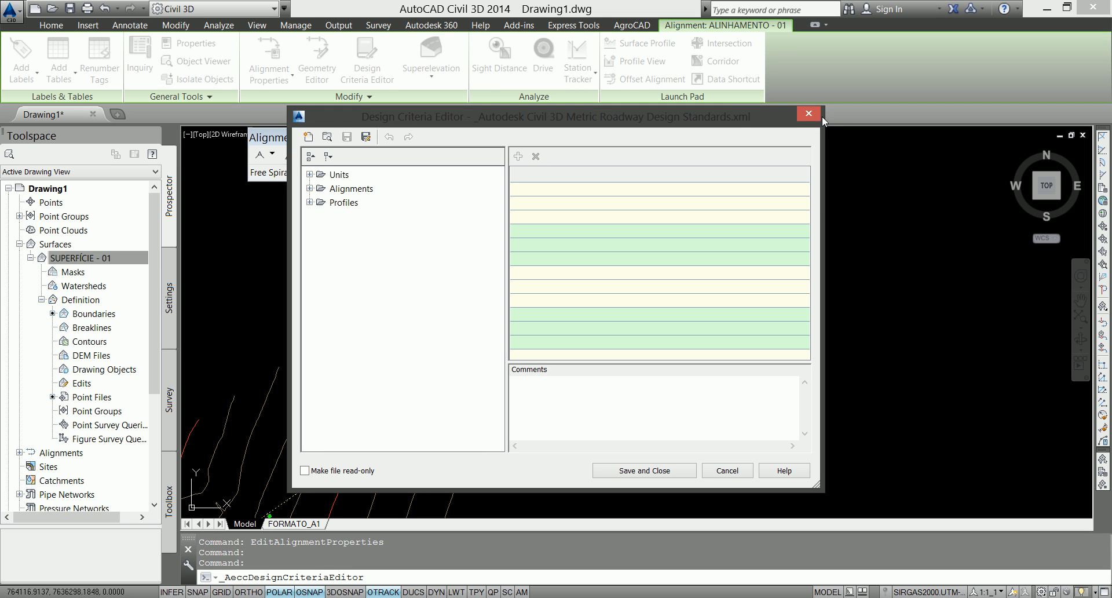
Reopen the Design Criteria Editor and review the AASHTO 2001 minimum radius tables for eMax 4%, 6%, 8% and 10%.
left_click(808, 114)
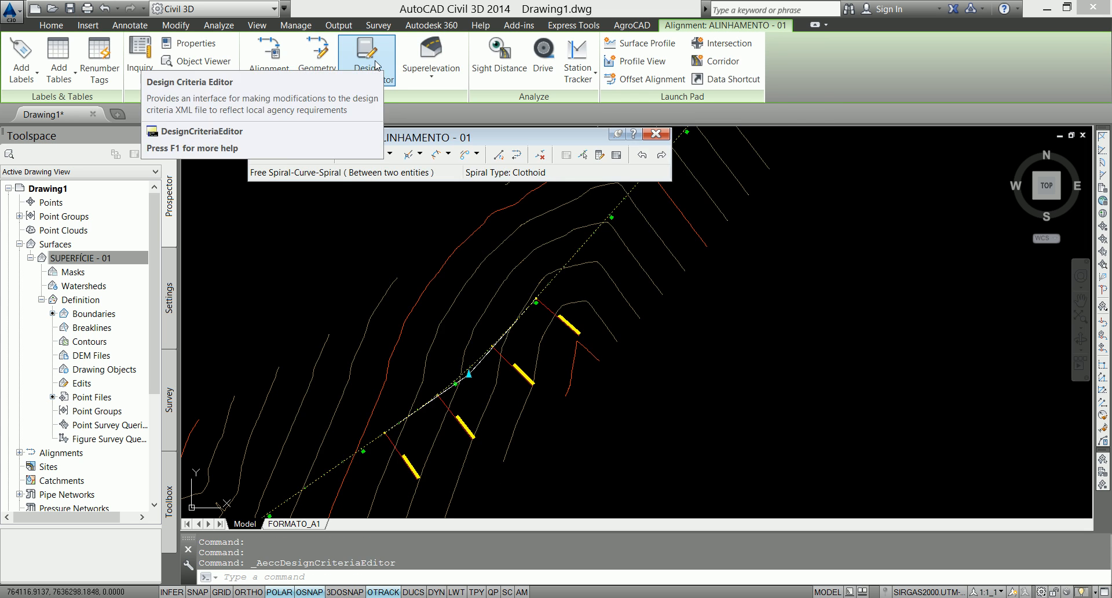
left_click(377, 65)
left_click(309, 190)
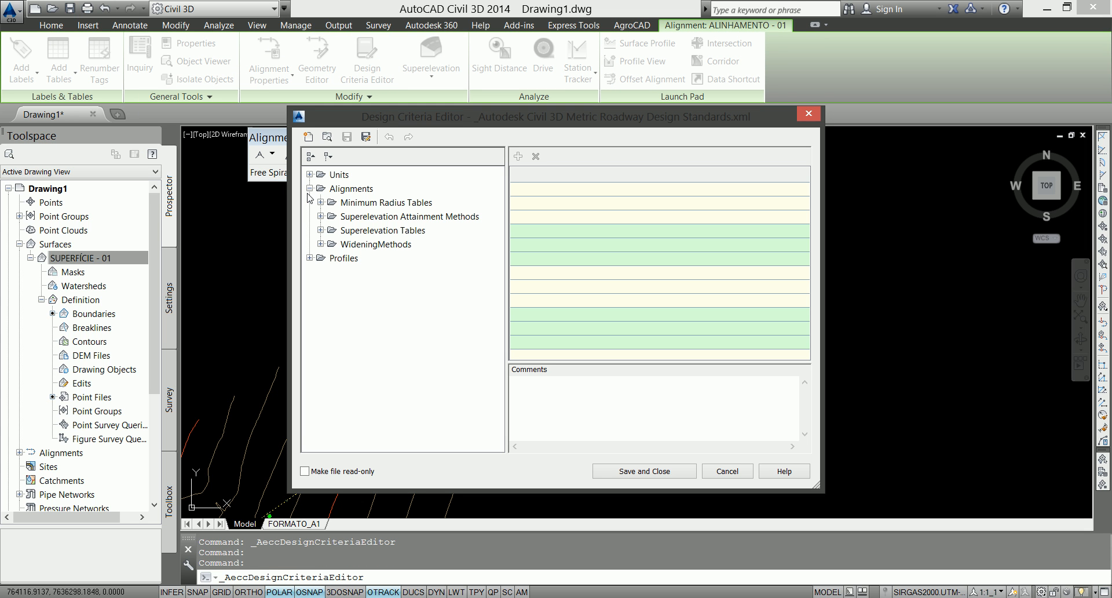
left_click(320, 202)
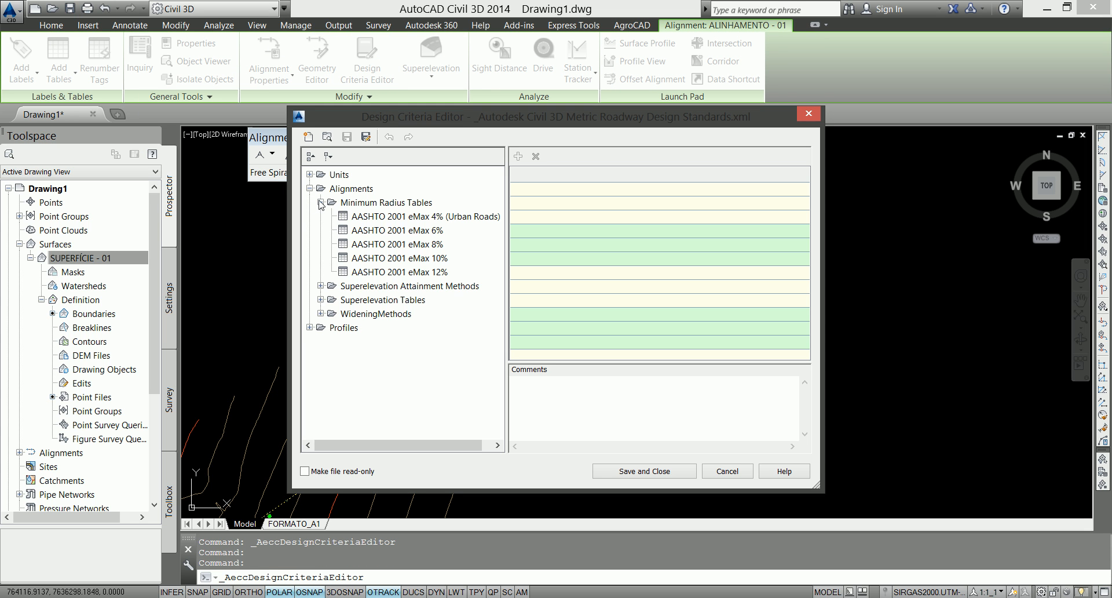
left_click(387, 231)
left_click(384, 246)
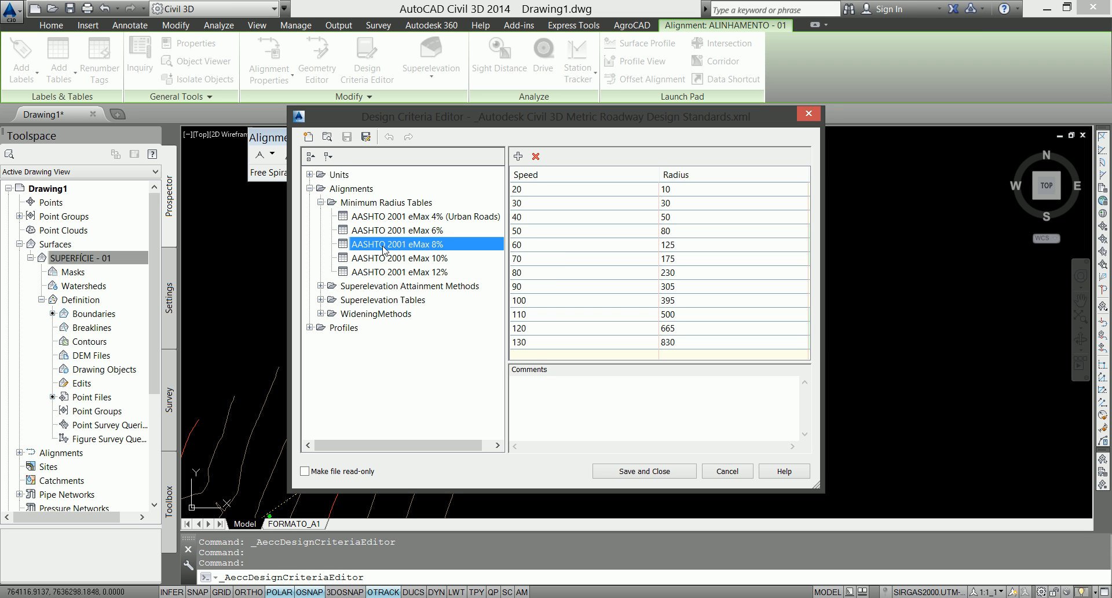
left_click(455, 260)
left_click(440, 241)
left_click(441, 231)
left_click(447, 217)
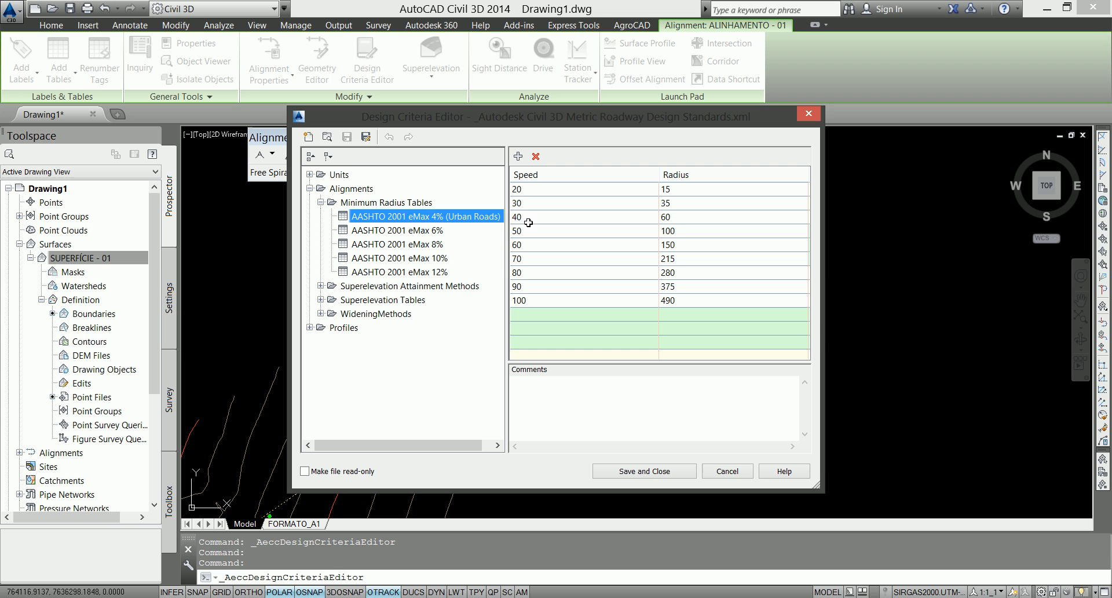
Inspect the minimum radius for speed 80 in the AASHTO 2001 eMax 12% table, leaving its value unedited.
left_click(426, 272)
left_click(657, 286)
left_click(714, 275)
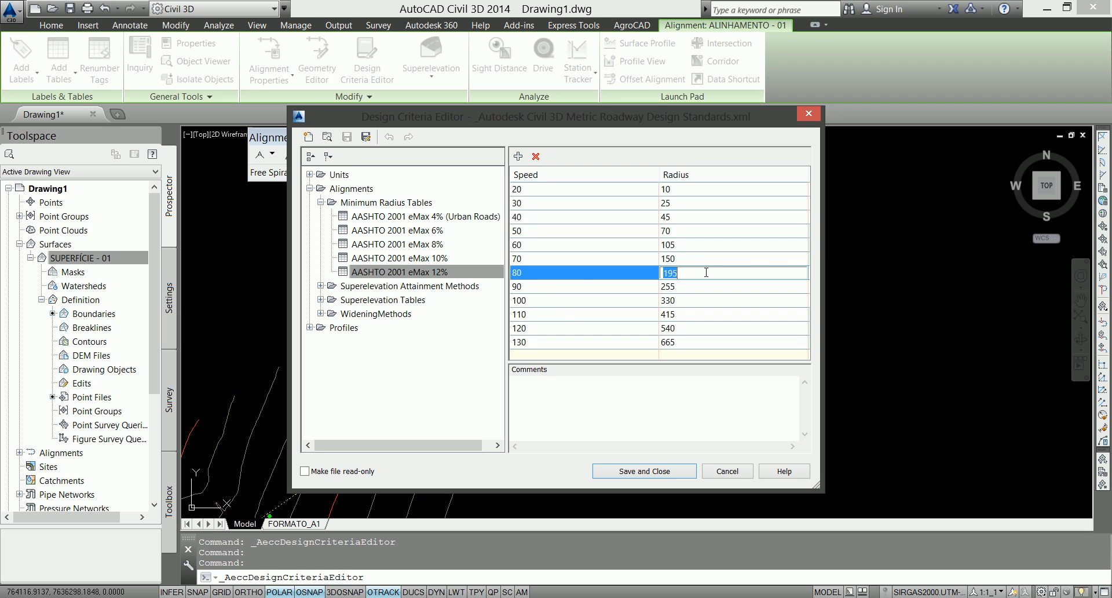
left_click(528, 273)
key("Escape")
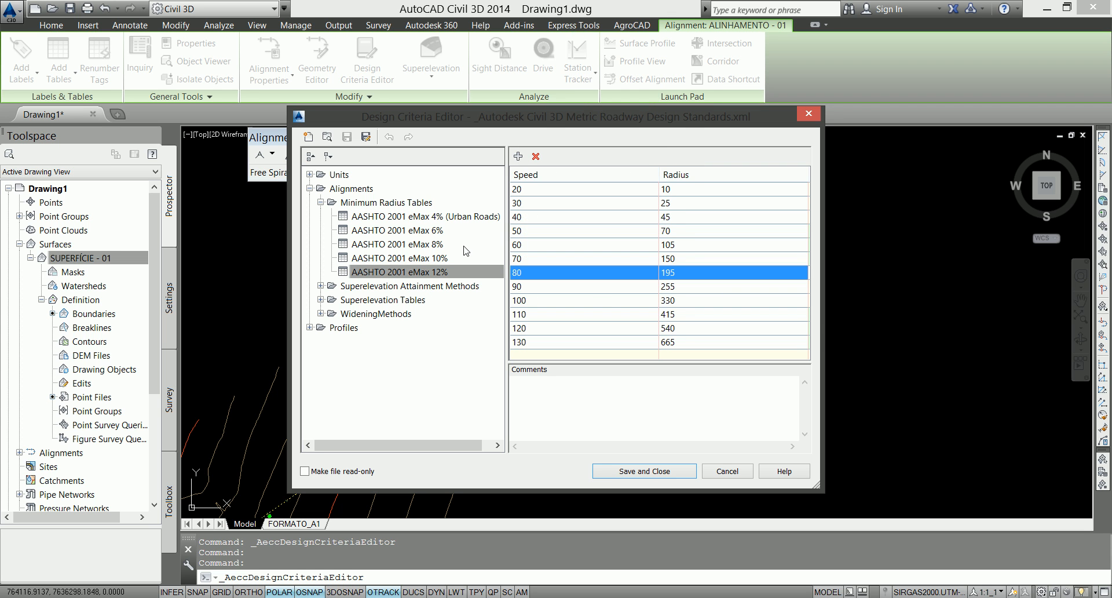
Review the other eMax minimum radius tables again, collapse them, and leave the Design Criteria Editor without saving.
left_click(425, 258)
left_click(400, 243)
left_click(377, 230)
left_click(347, 217)
left_click(318, 204)
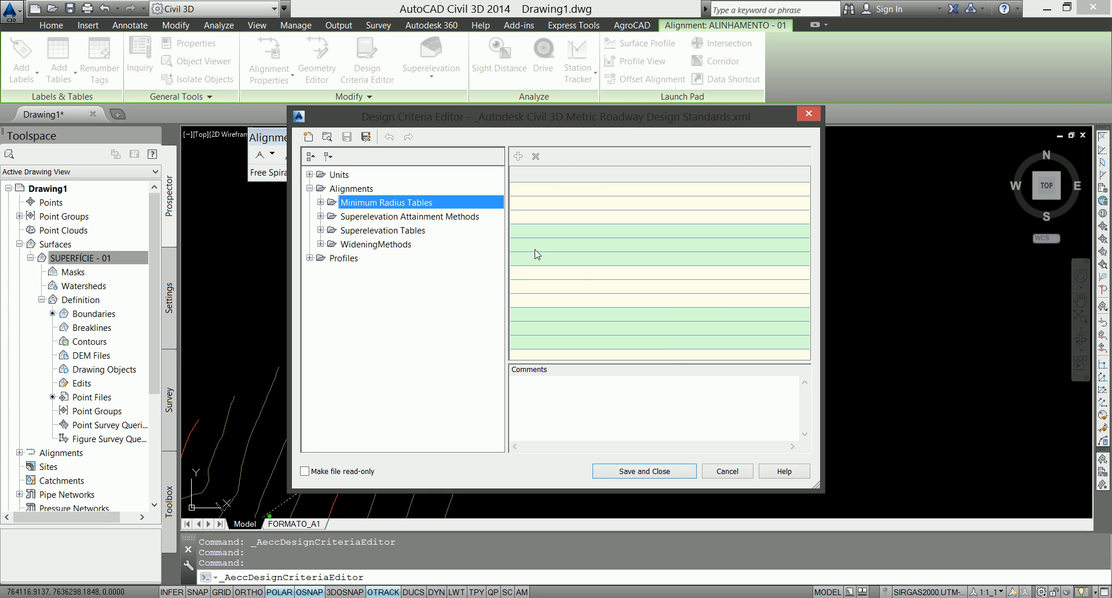
left_click(310, 189)
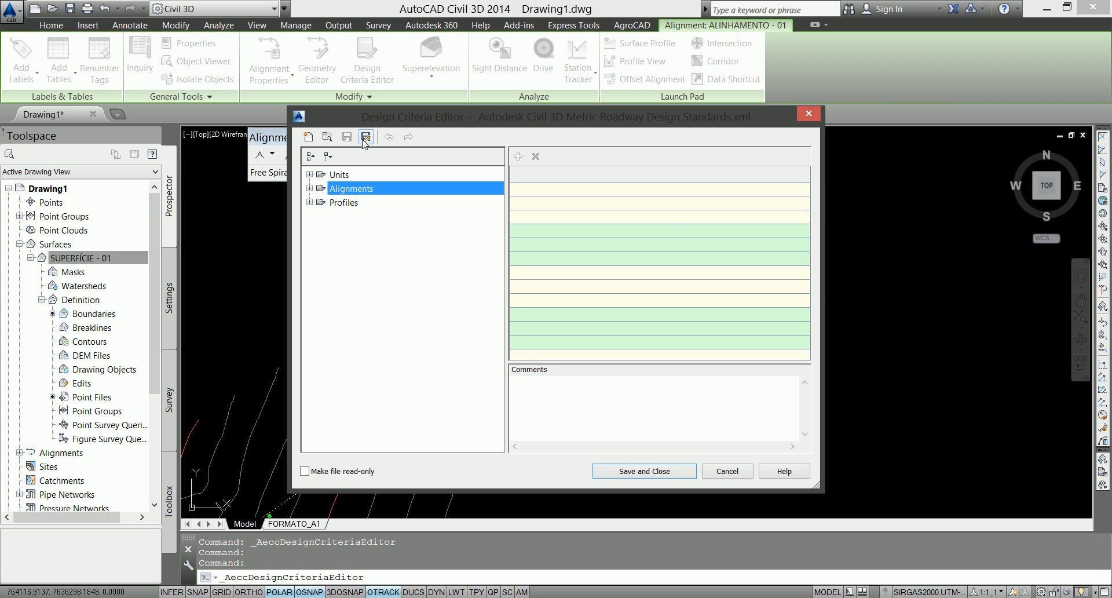
left_click(309, 189)
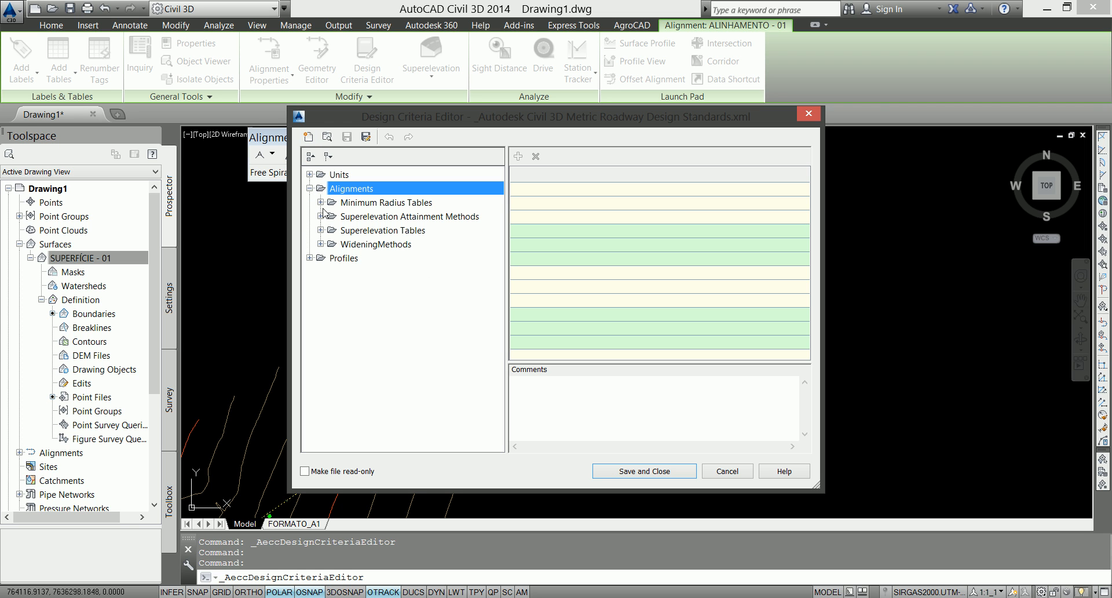
left_click(327, 137)
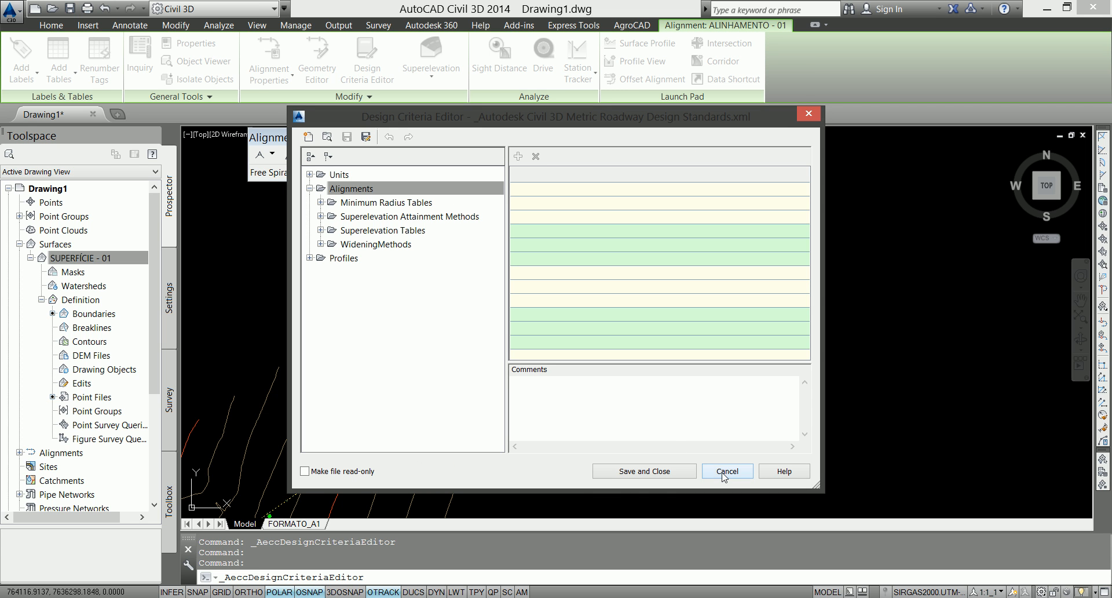
left_click(721, 476)
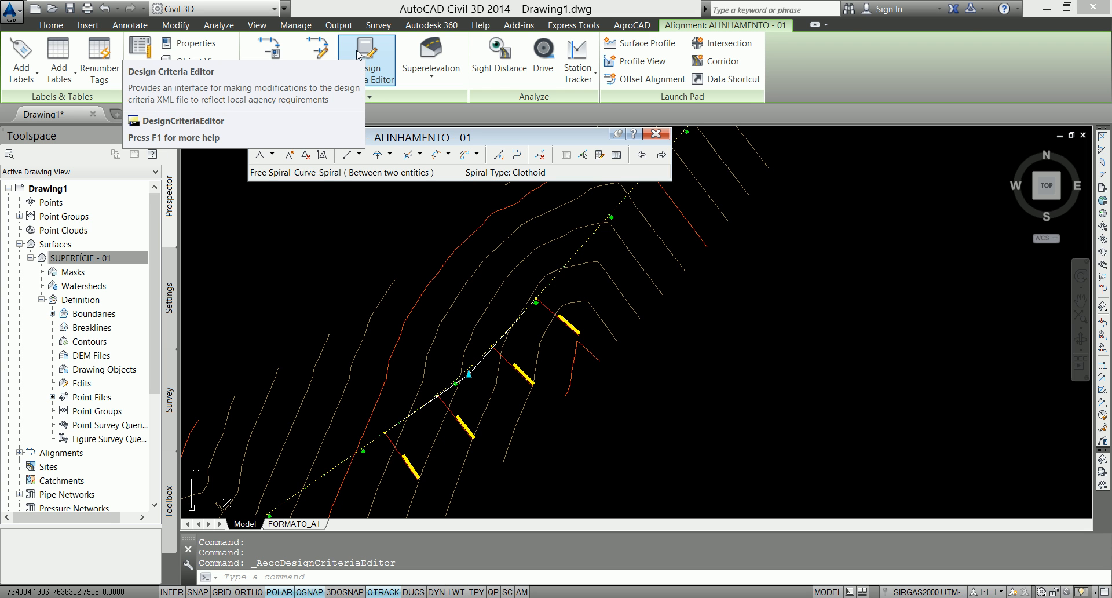
Add a free spiral-curve-spiral between the two tangents at the remaining PI, less than 180°, with 437 m radius and 49 m spirals.
key("Escape")
key("Escape")
middle_click_drag(412, 504, 770, 234)
scroll(770, 234, "down", 3)
scroll(573, 342, "up", 5)
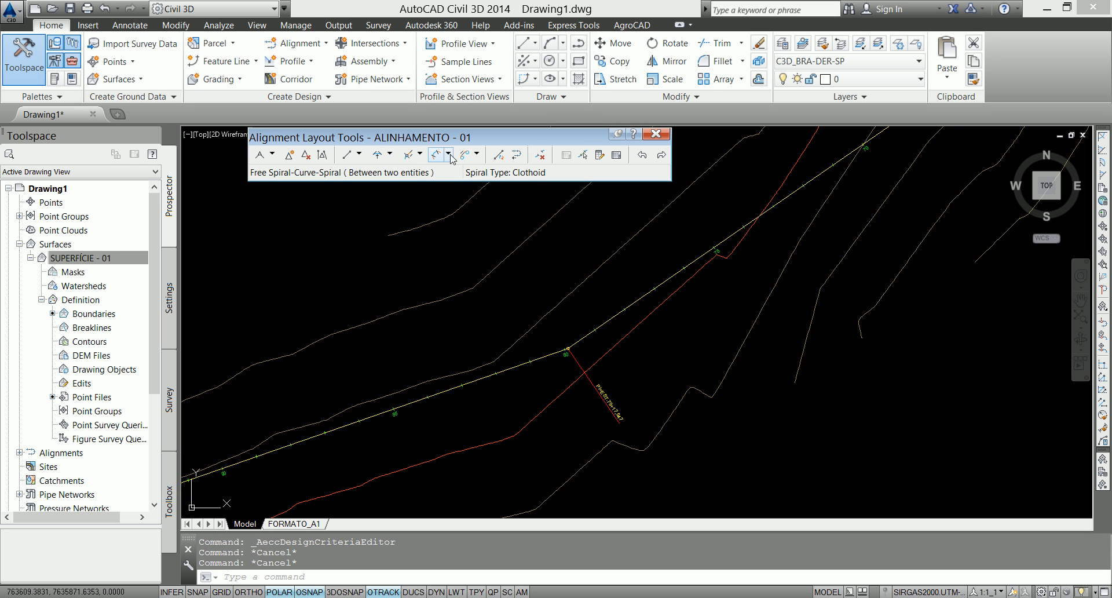
left_click(391, 154)
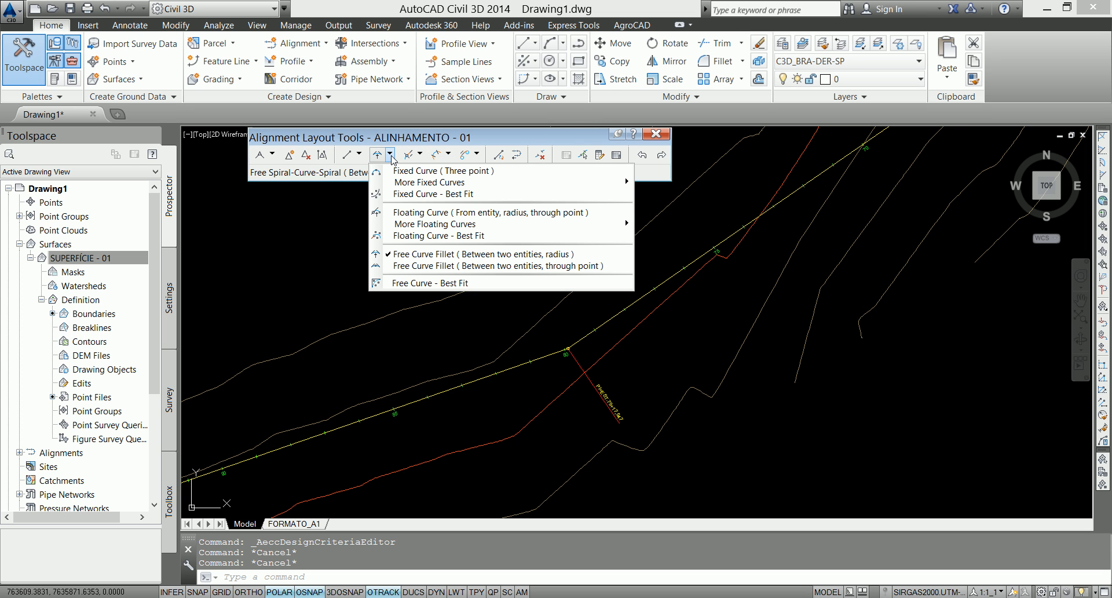
left_click(449, 154)
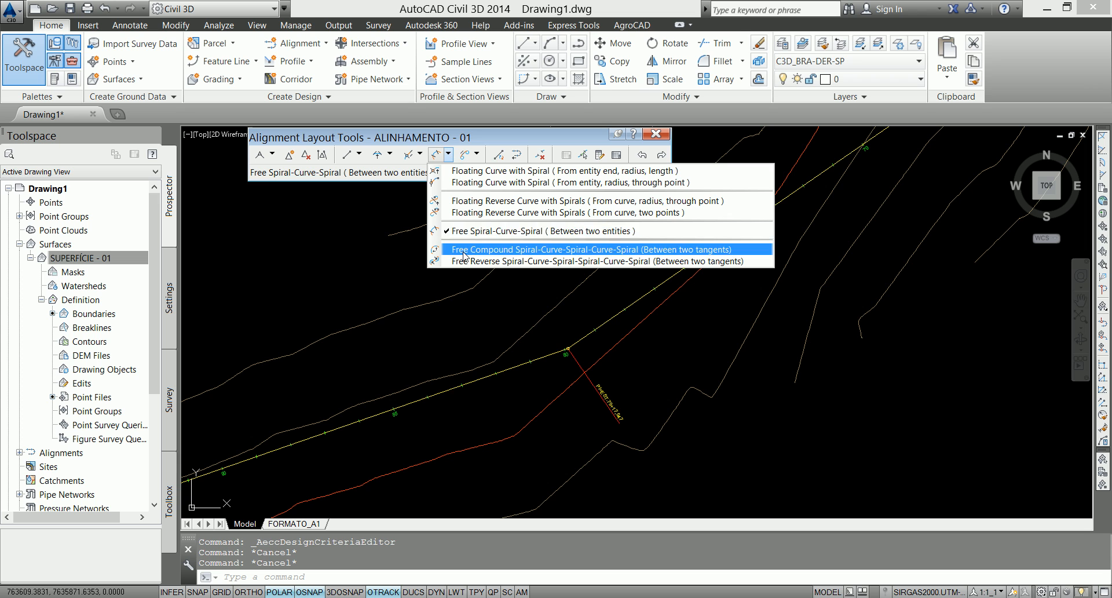
left_click(468, 231)
left_click(585, 336)
left_click(549, 354)
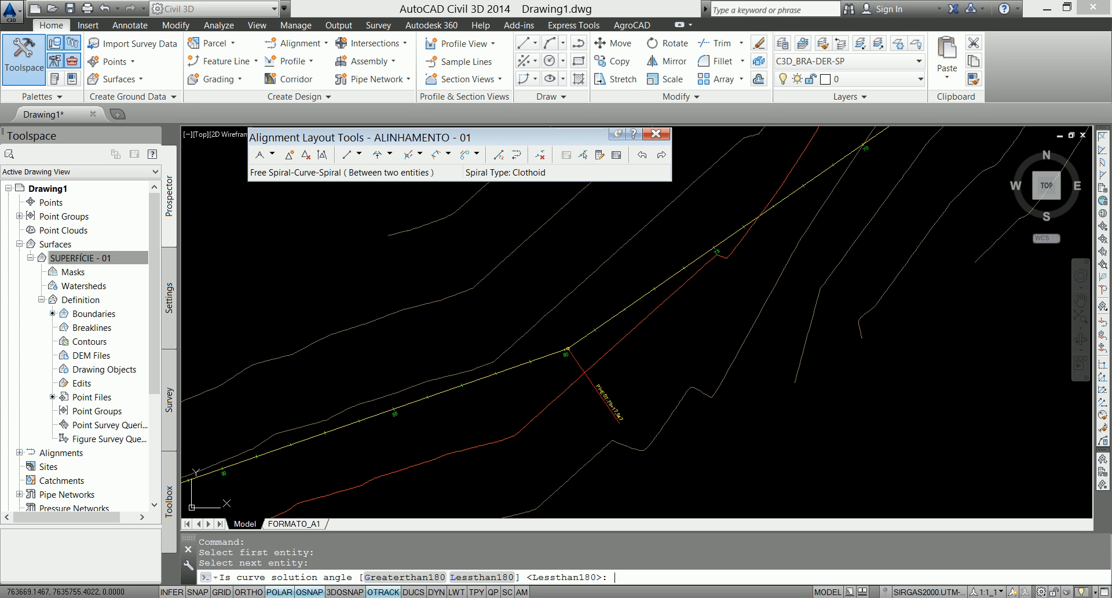
key("Return")
key("Return")
key("Return")
key("Return")
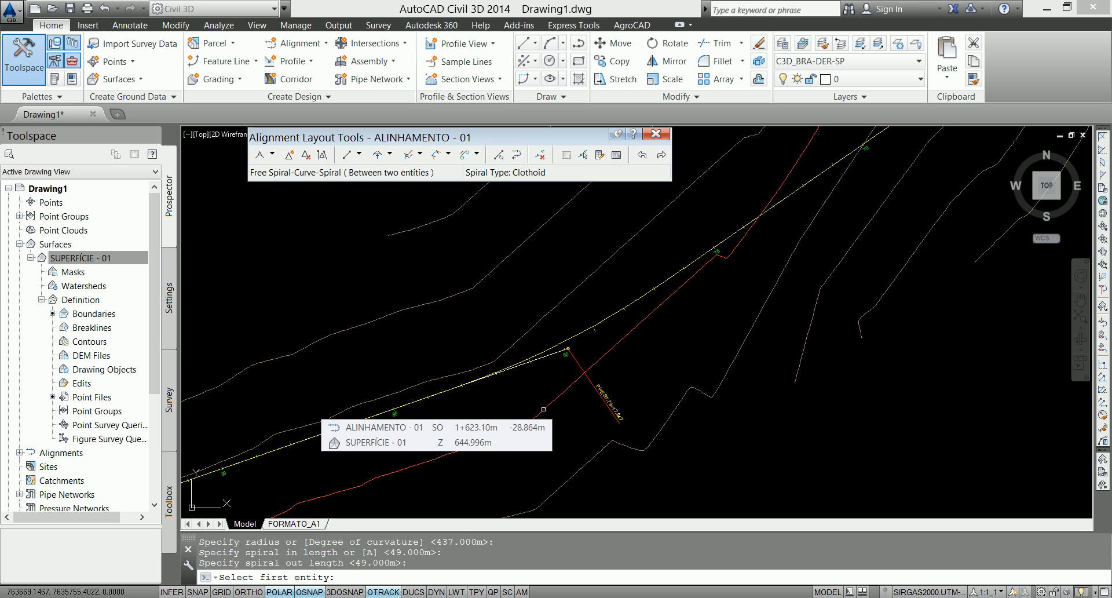
Regenerate the drawing, then select the alignment near the new curve with object snap turned off.
key("Escape")
key("Escape")
scroll(552, 389, "down", 3)
type("ze")
key("Return")
left_click(561, 372)
left_click(565, 374)
scroll(559, 372, "up", 3)
key("Escape")
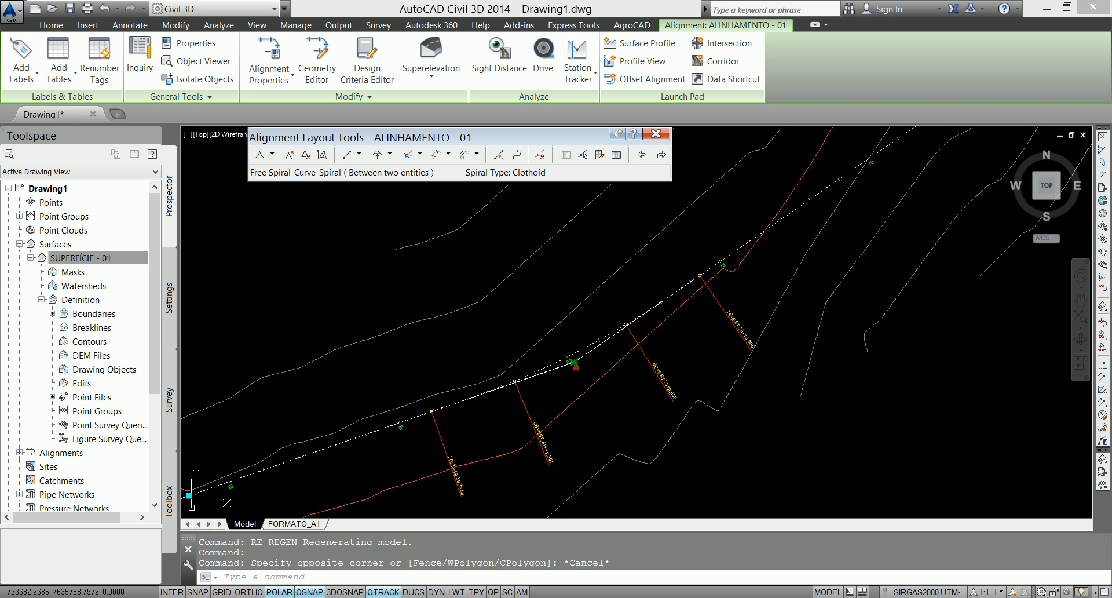
key("F3")
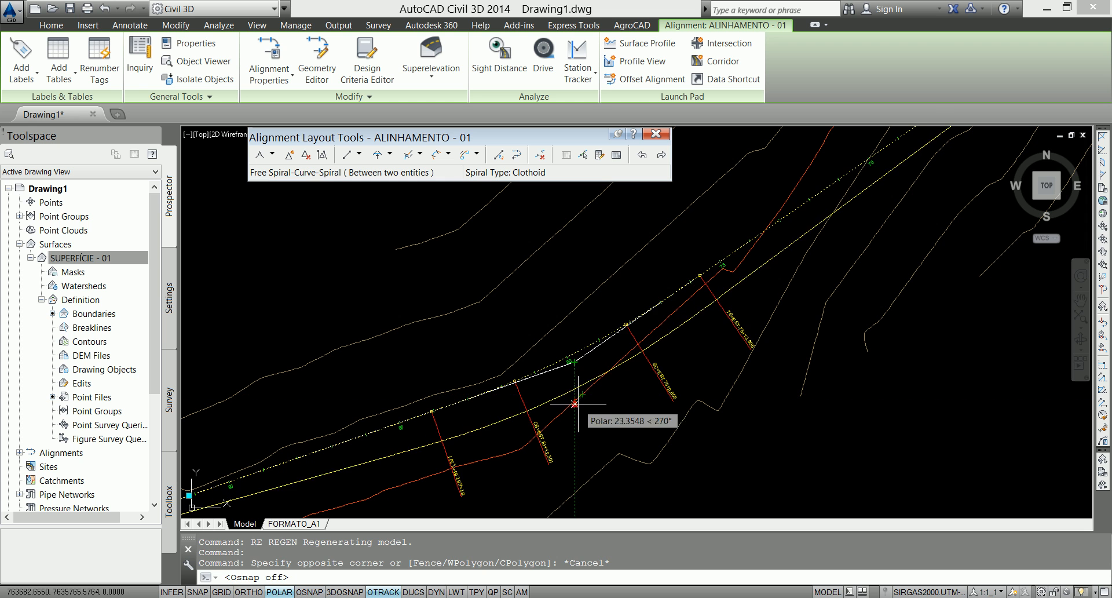
Try other positions for the new curve's PI, first about 23 m below its original point and then slightly above it.
left_click(578, 403)
left_click(574, 404)
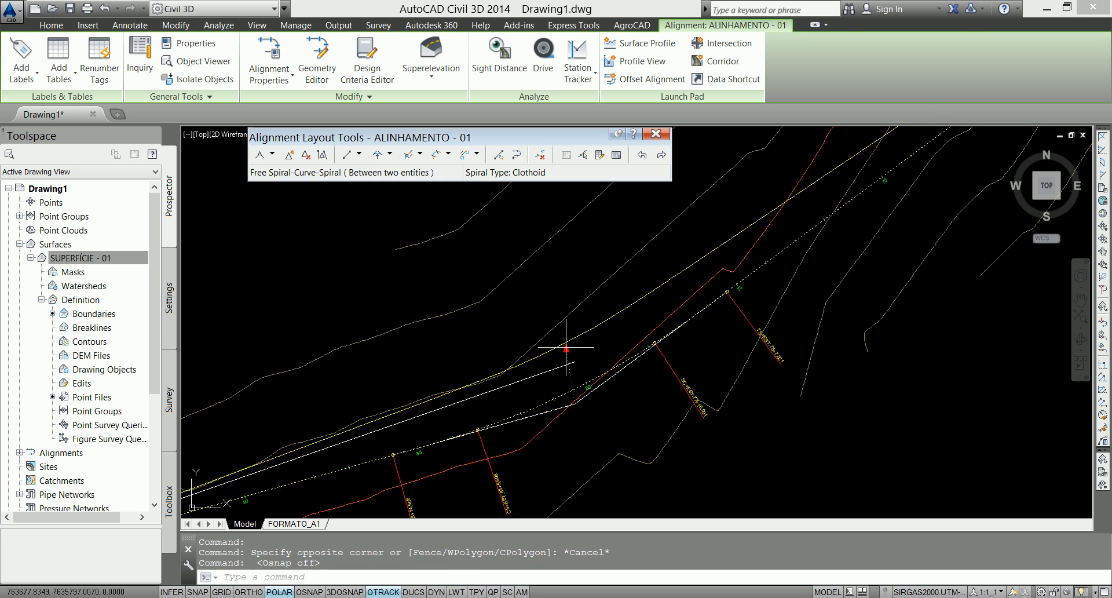
left_click(567, 347)
key("Escape")
Erase the leftover white line under the alignment and move the new curve's PI down and right toward the red contour.
left_click(561, 366)
key("Delete")
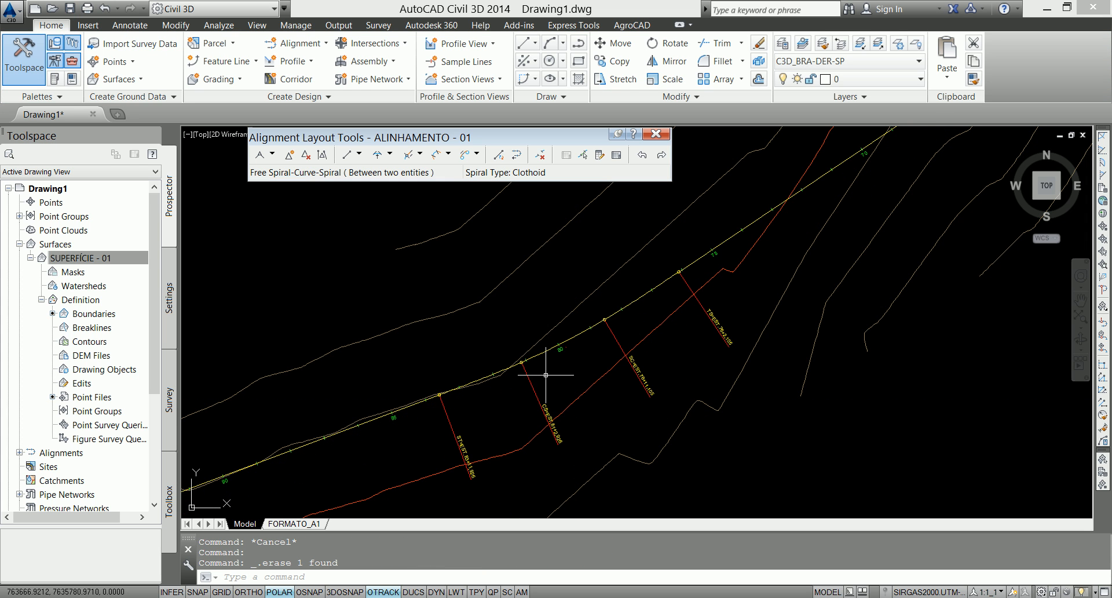
left_click(550, 350)
left_click(566, 348)
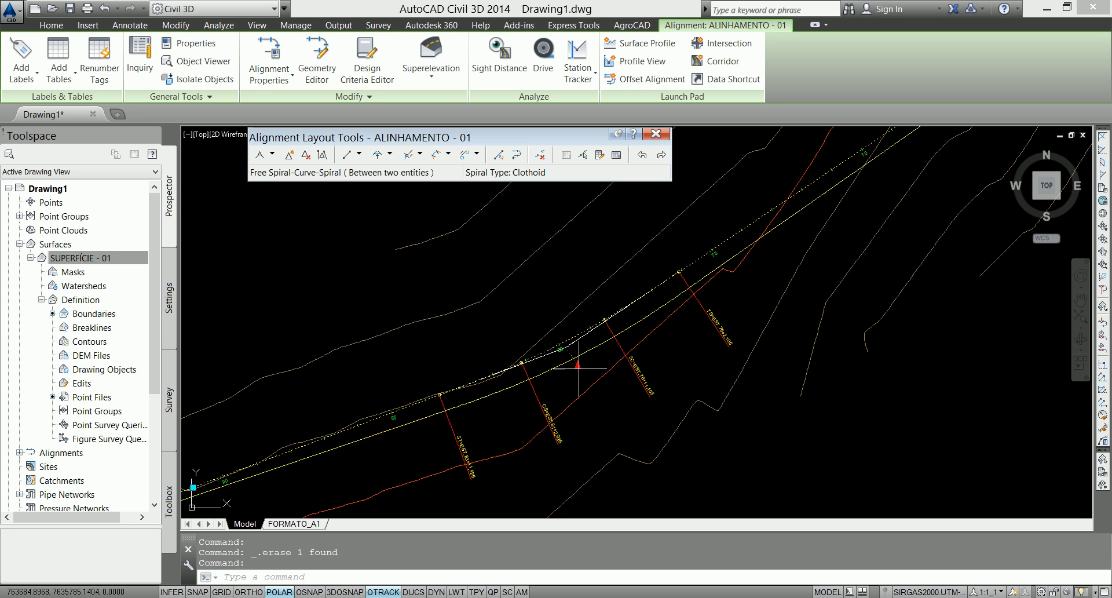
left_click(595, 380)
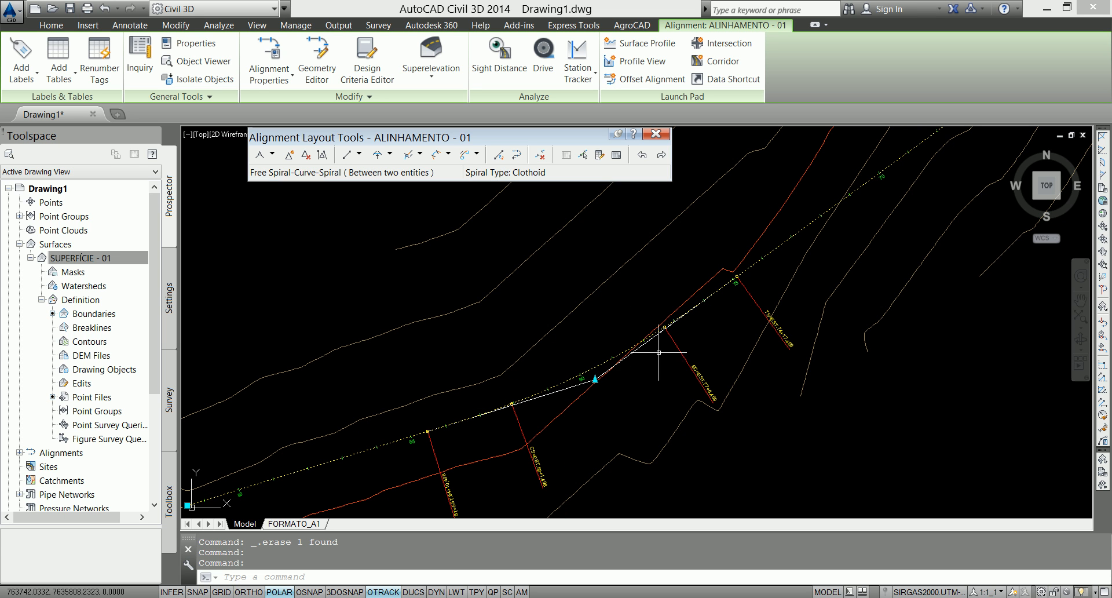
Open the alignment entities table, identify the parts of curve group 6, and set spiral 6.3's length to 60 m.
left_click(616, 154)
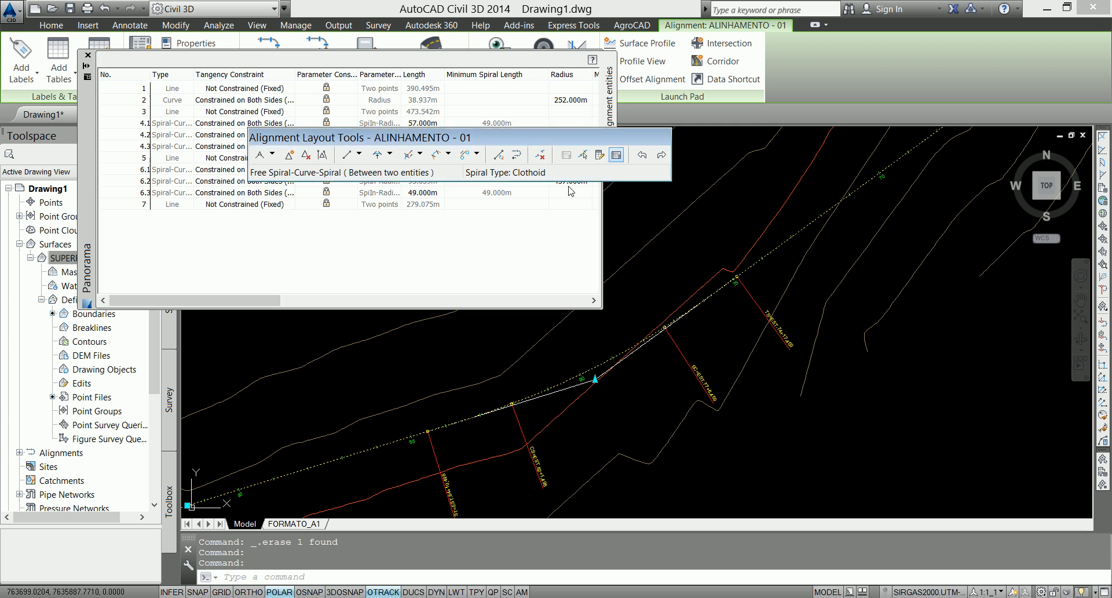
left_click(172, 194)
left_click(173, 182)
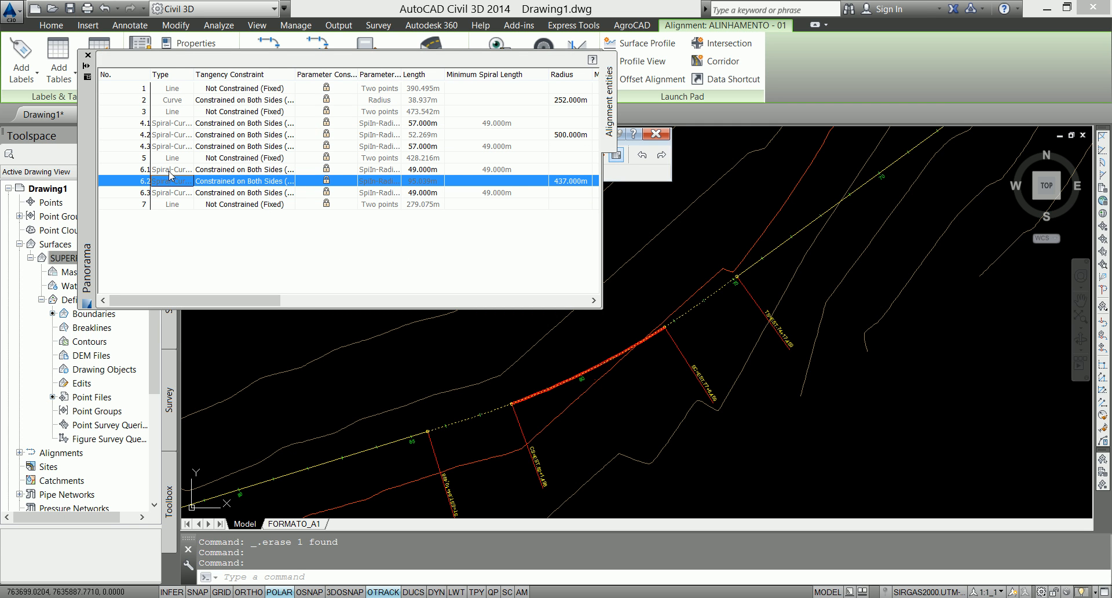
left_click(171, 170)
left_click(166, 194)
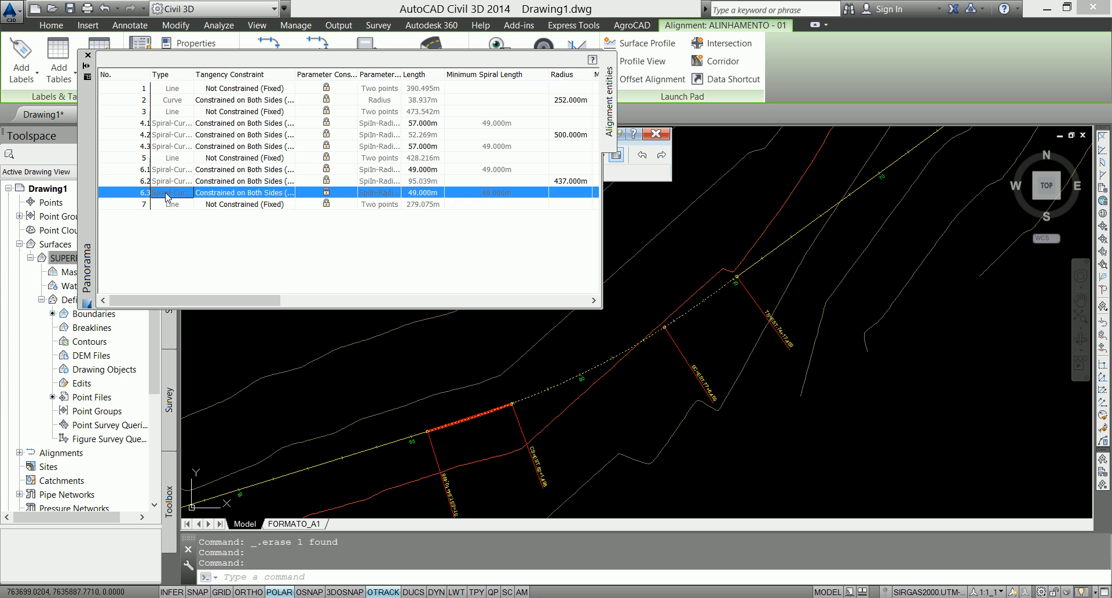
left_click(415, 194)
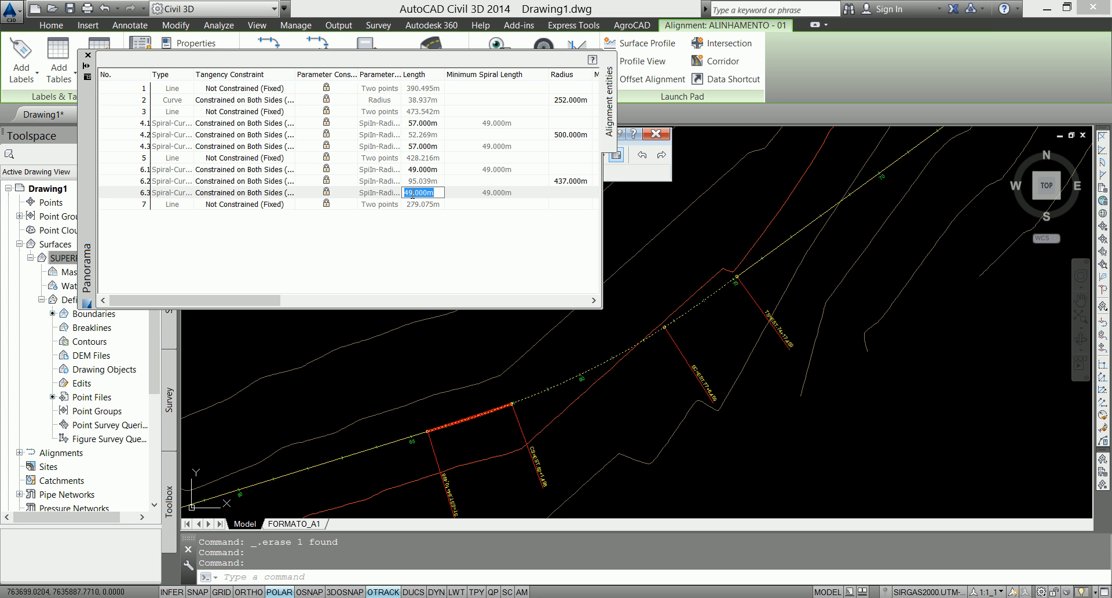
type("60")
key("Return")
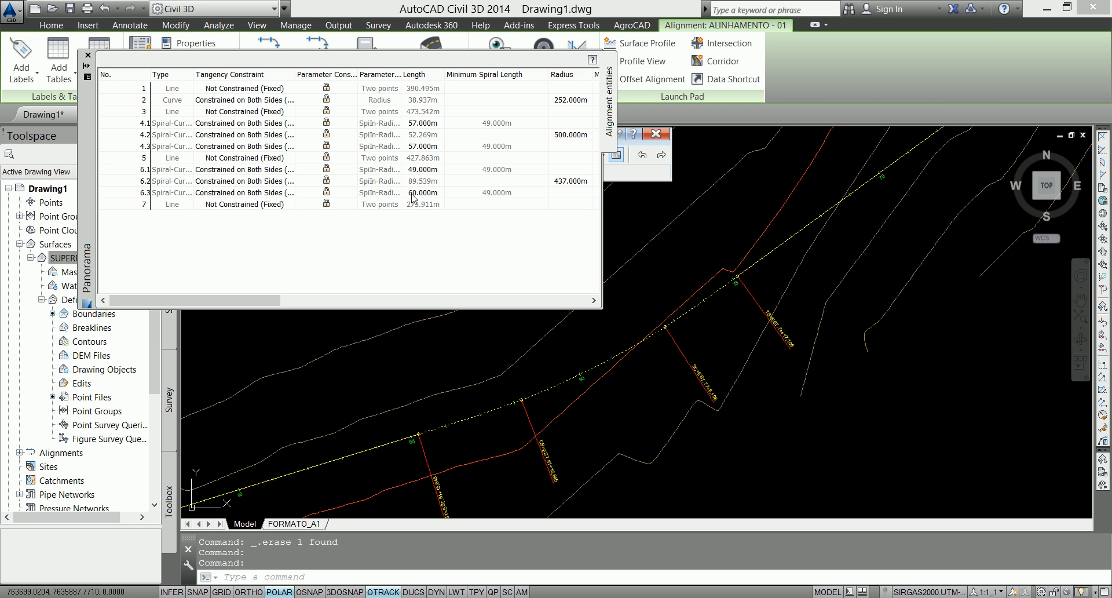
Try a length of 30 m for spiral 6.1 to test it against the minimum spiral length.
left_click(414, 195)
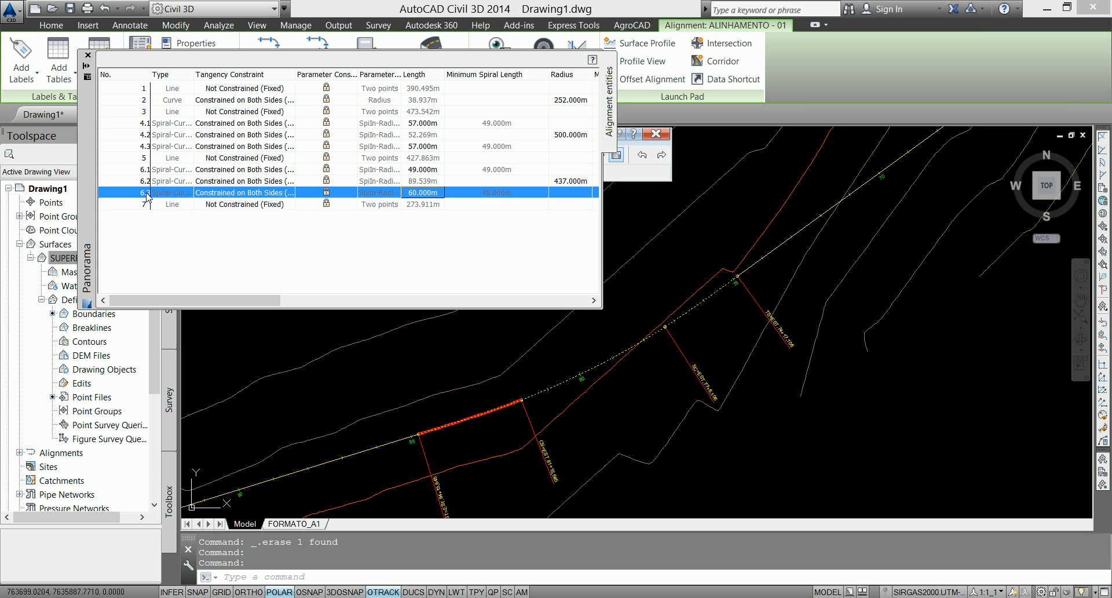
left_click(426, 170)
left_click(426, 171)
type("30")
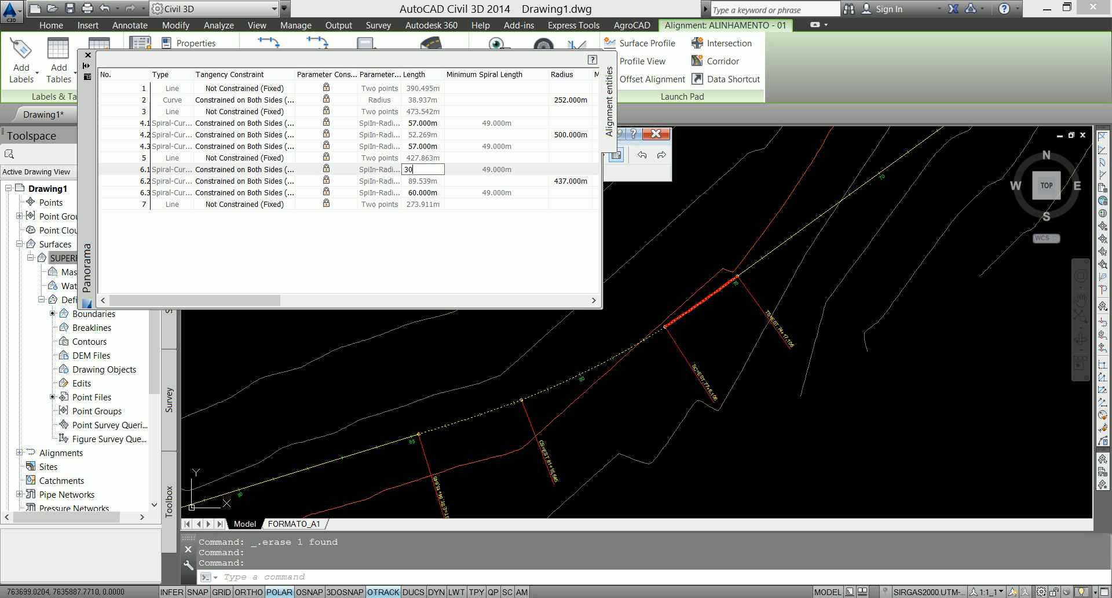
key("Return")
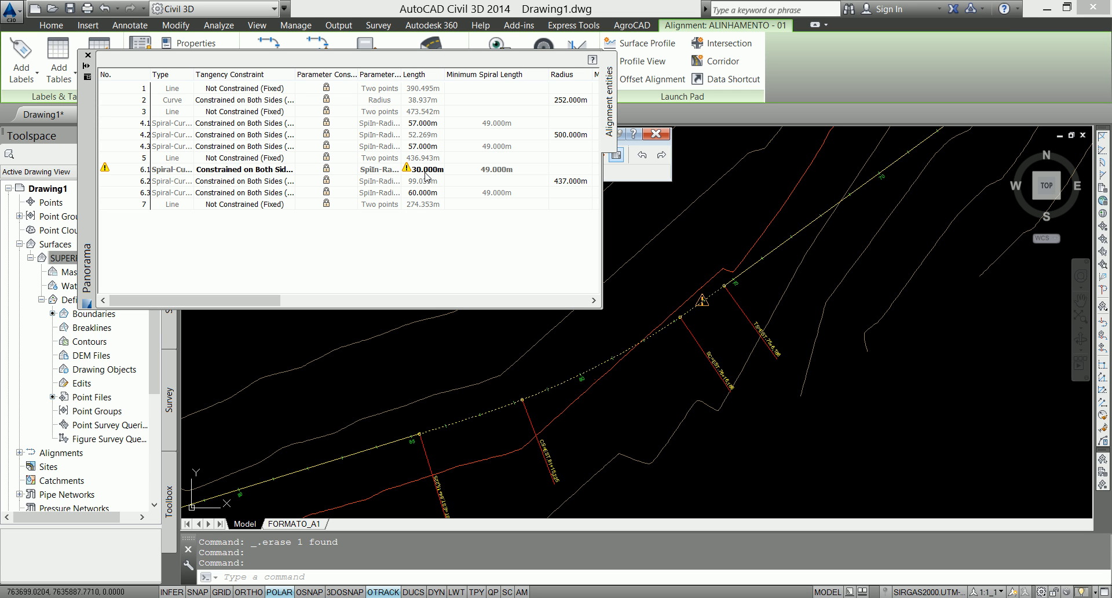
Set spiral 6.1's length back to 49 m.
left_click(426, 171)
left_click(426, 171)
type("49")
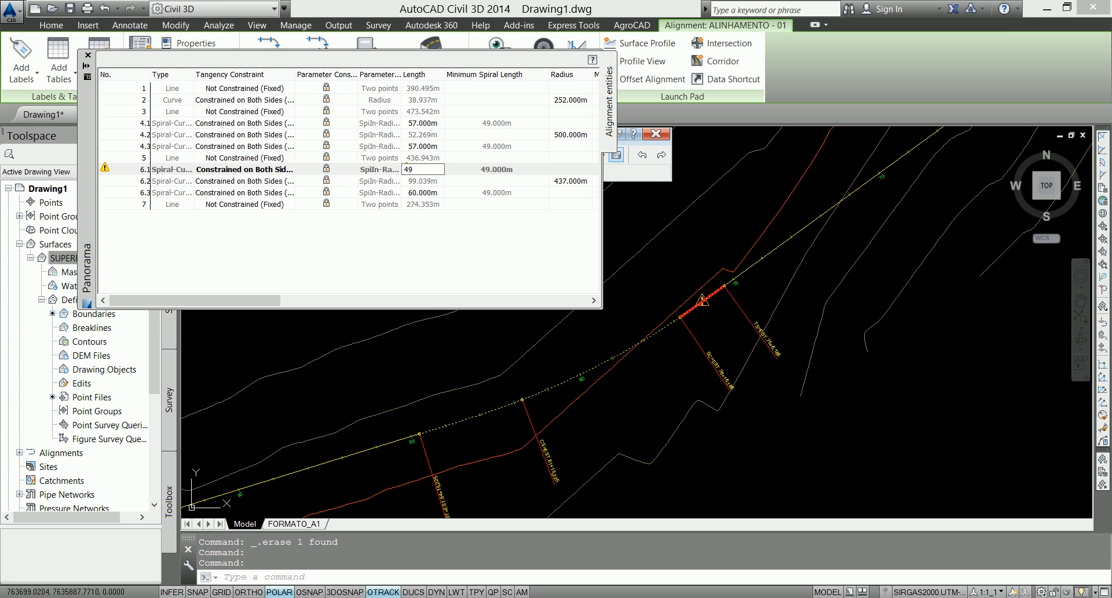
key("Return")
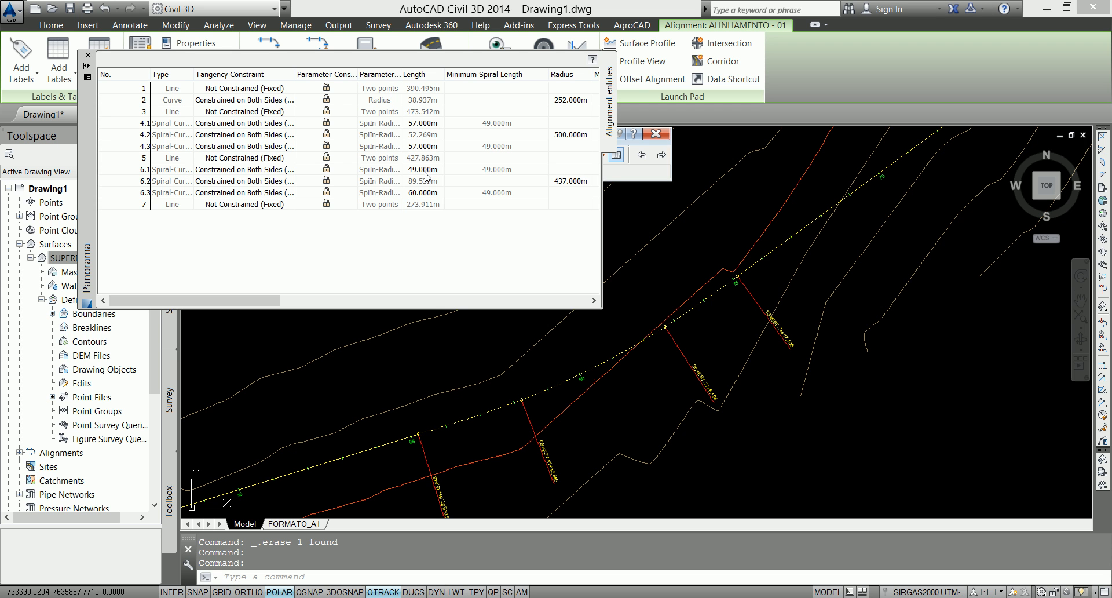
Close the entities table, clear the selection, and inspect the whole alignment and its final spiral curve.
left_click(88, 55)
key("Escape")
key("Escape")
scroll(497, 390, "down", 5)
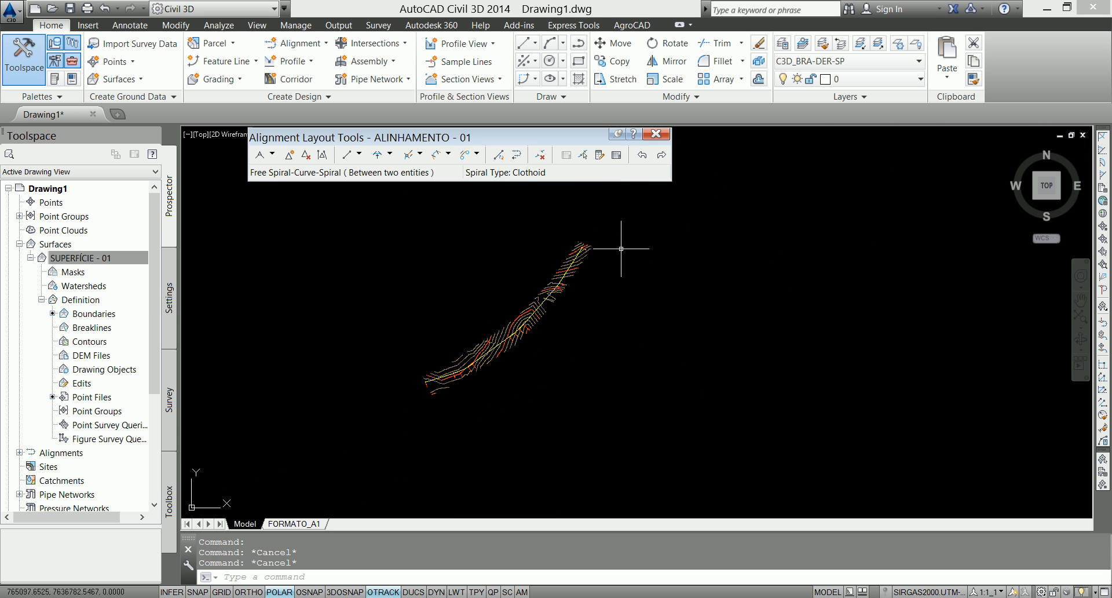
scroll(462, 376, "up", 5)
mouse_move(399, 420)
middle_mouse_down()
mouse_move(519, 317)
mouse_move(633, 272)
middle_mouse_up()
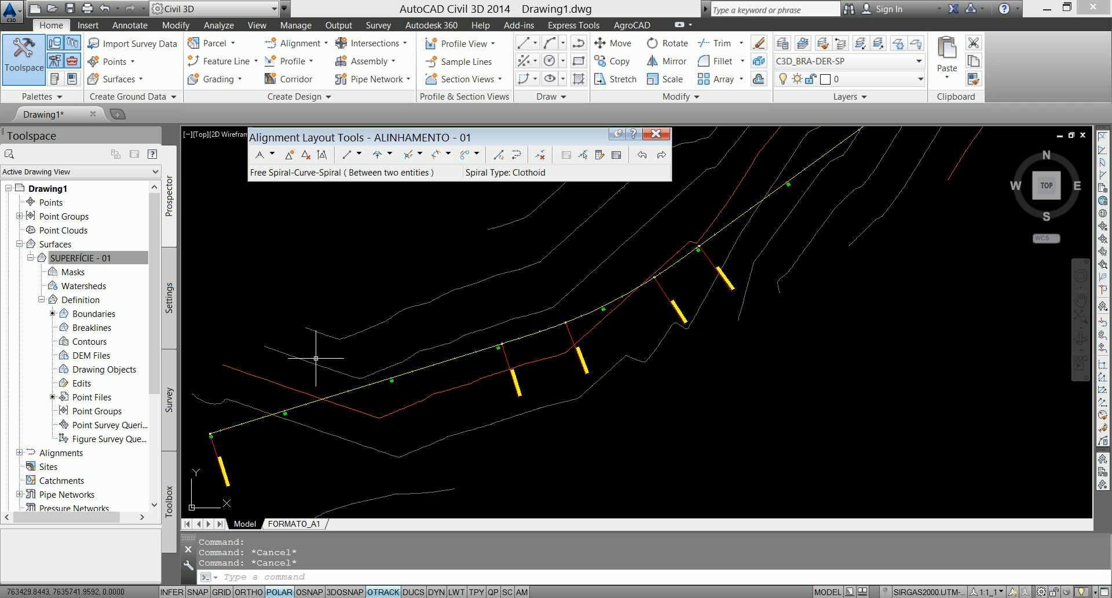
Show the layout parameters of the spiral-curve-spiral group near the alignment's end and review its spiral lengths, radius and constraints.
scroll(458, 403, "down", 1)
middle_click_drag(546, 356, 483, 382)
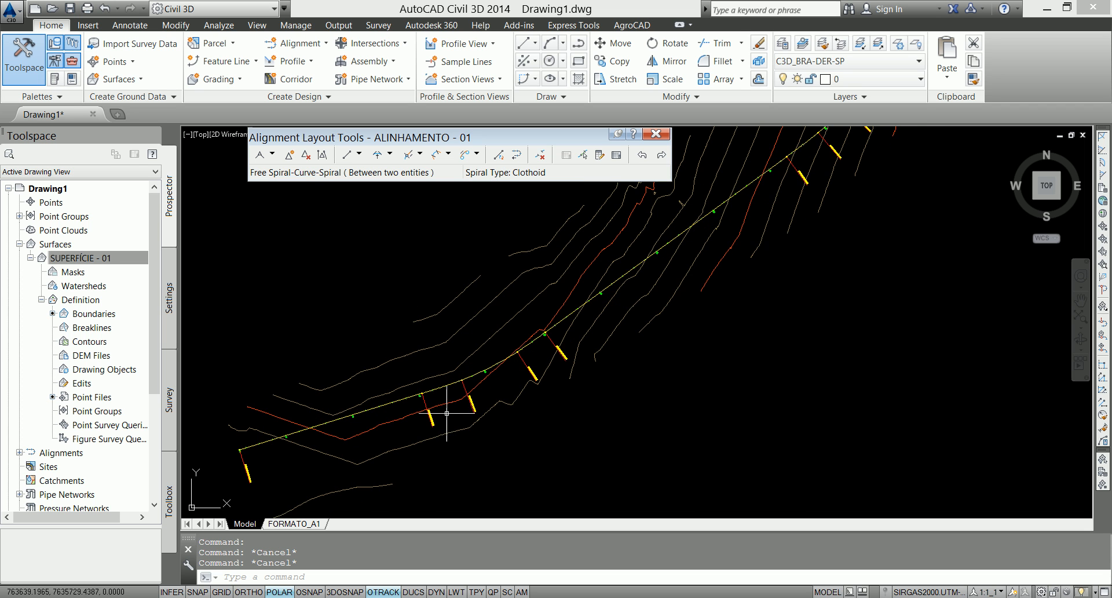
left_click(487, 371)
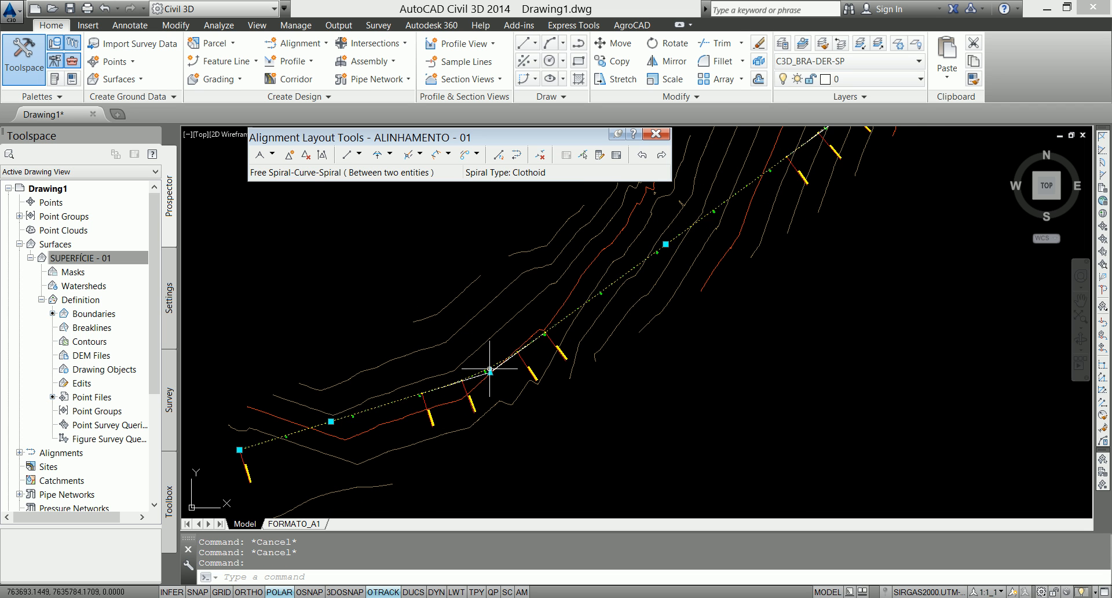
left_click(600, 156)
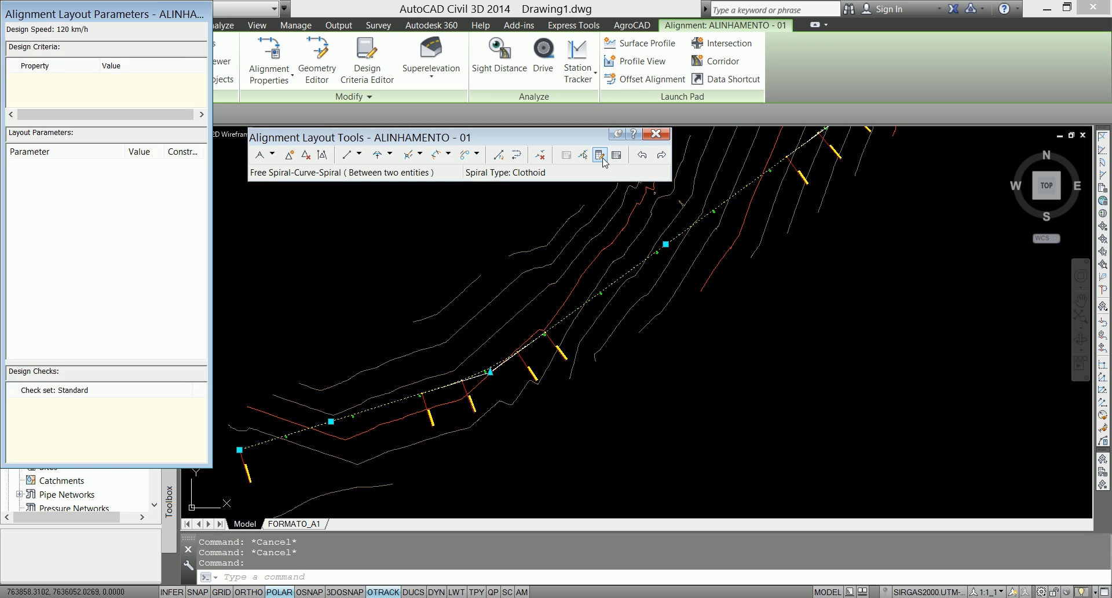
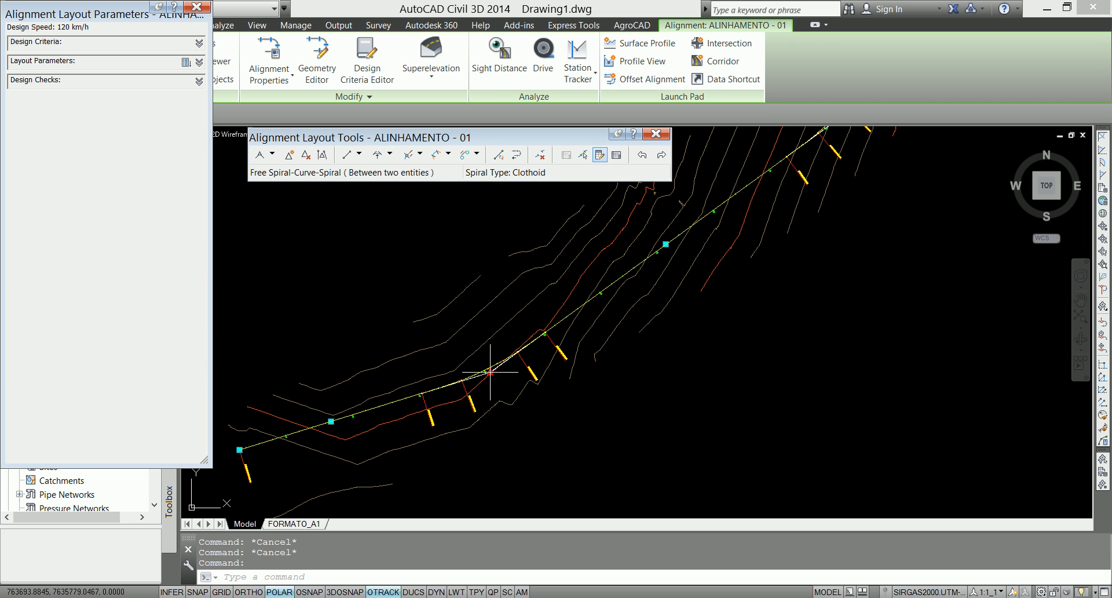
left_click(583, 154)
left_click(489, 368)
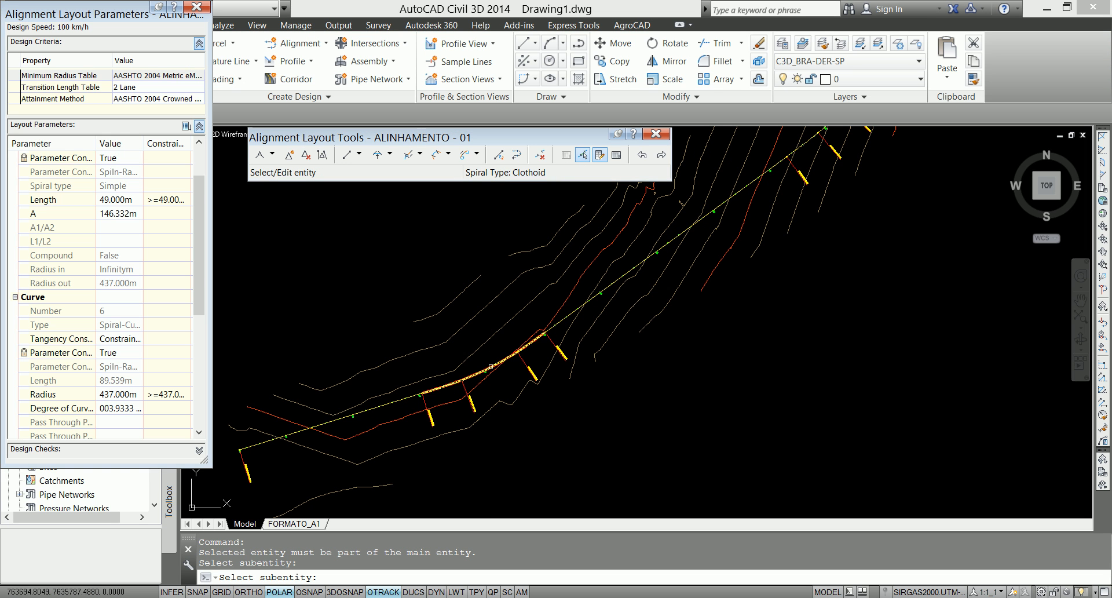
left_click_drag(212, 273, 257, 274)
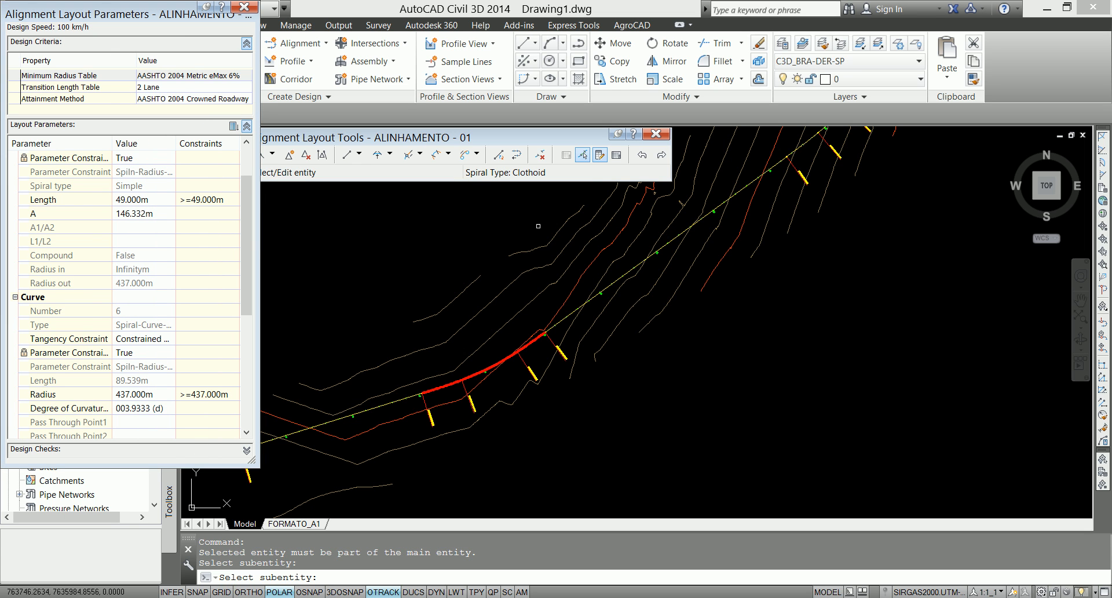
left_click(603, 161)
left_click_drag(248, 195, 251, 167)
left_click(637, 178)
Pick the simple curve between the first two tangents to load its geometry into the layout parameters.
middle_click_drag(761, 241, 577, 379)
mouse_move(724, 177)
middle_mouse_down()
mouse_move(655, 355)
mouse_move(592, 378)
middle_mouse_up()
middle_click_drag(761, 214, 702, 293)
left_click(729, 242)
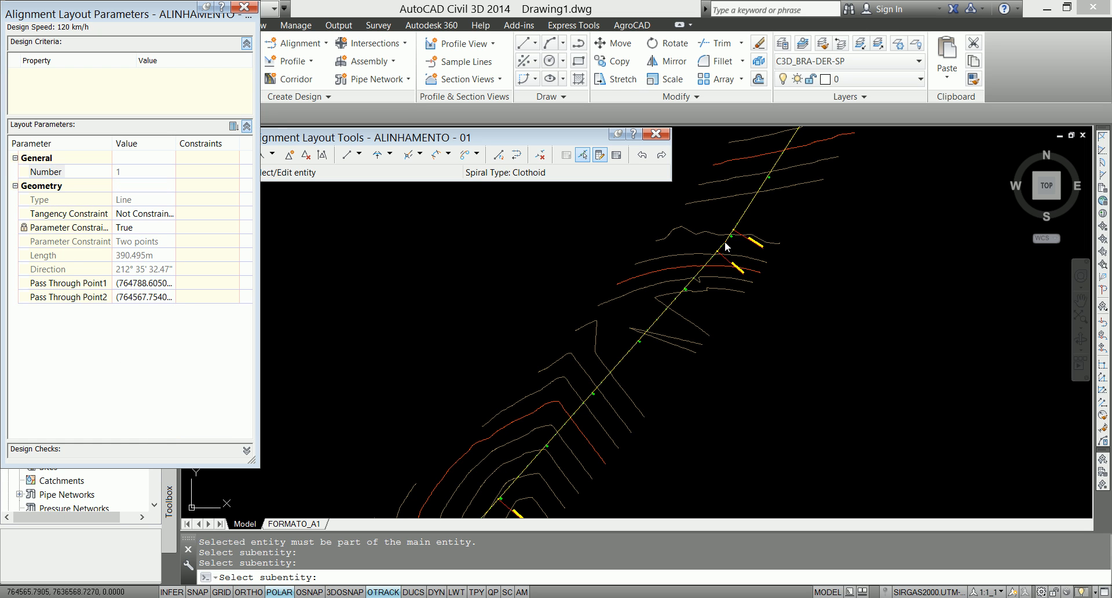
left_click(725, 242)
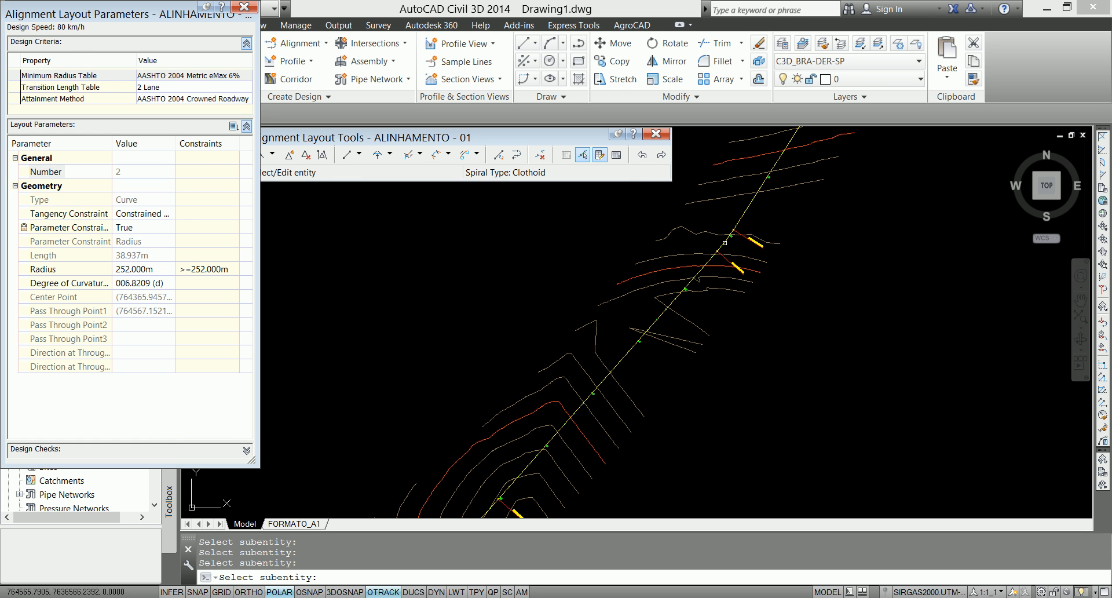
left_click(583, 156)
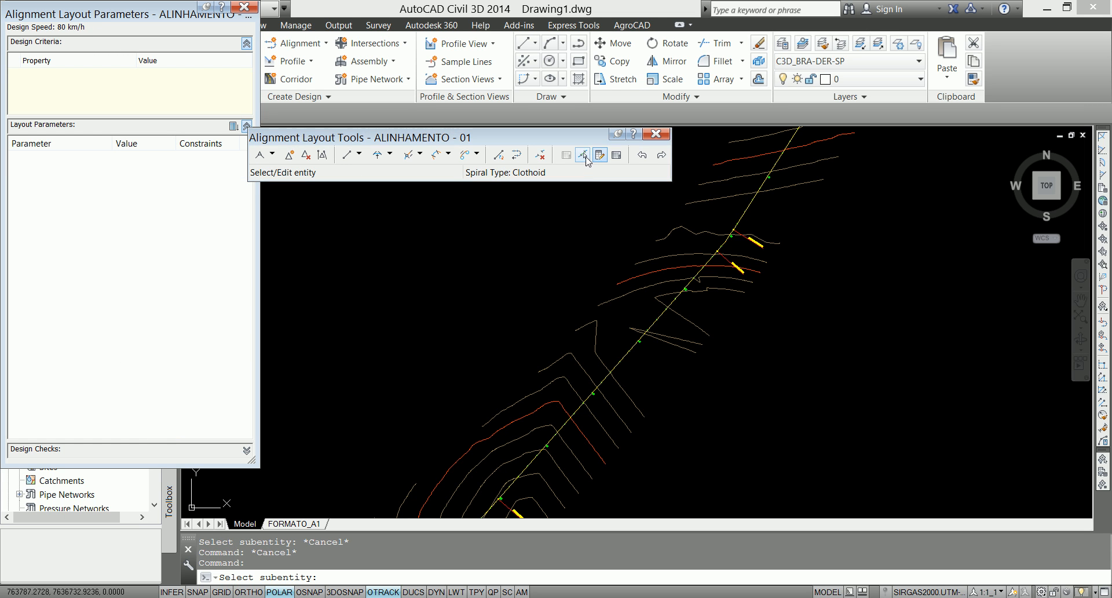
left_click(726, 242)
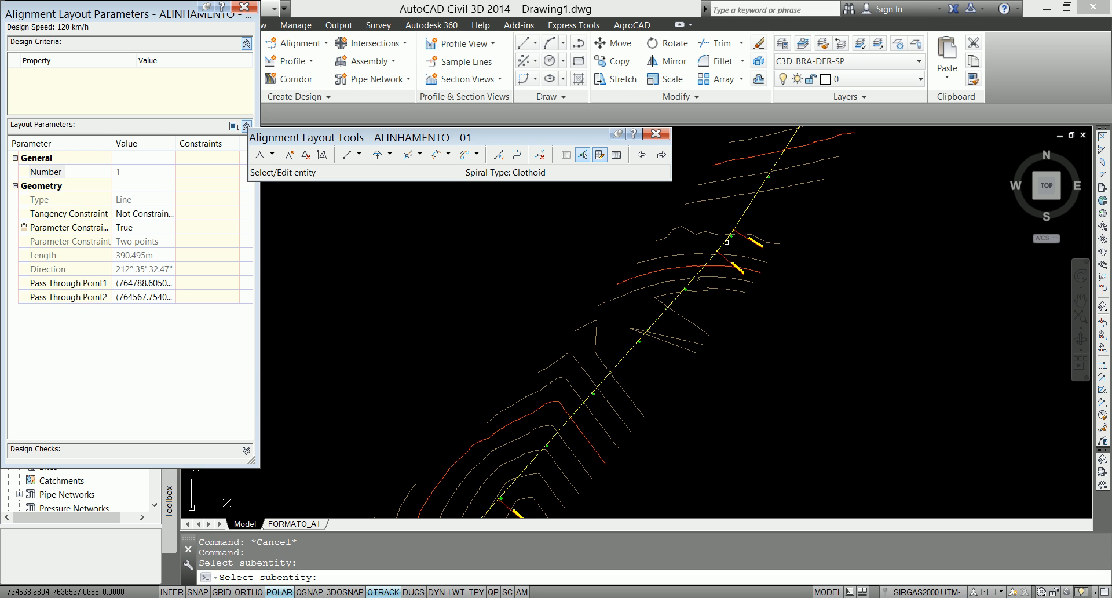
left_click(85, 269)
left_click(582, 156)
left_click(584, 157)
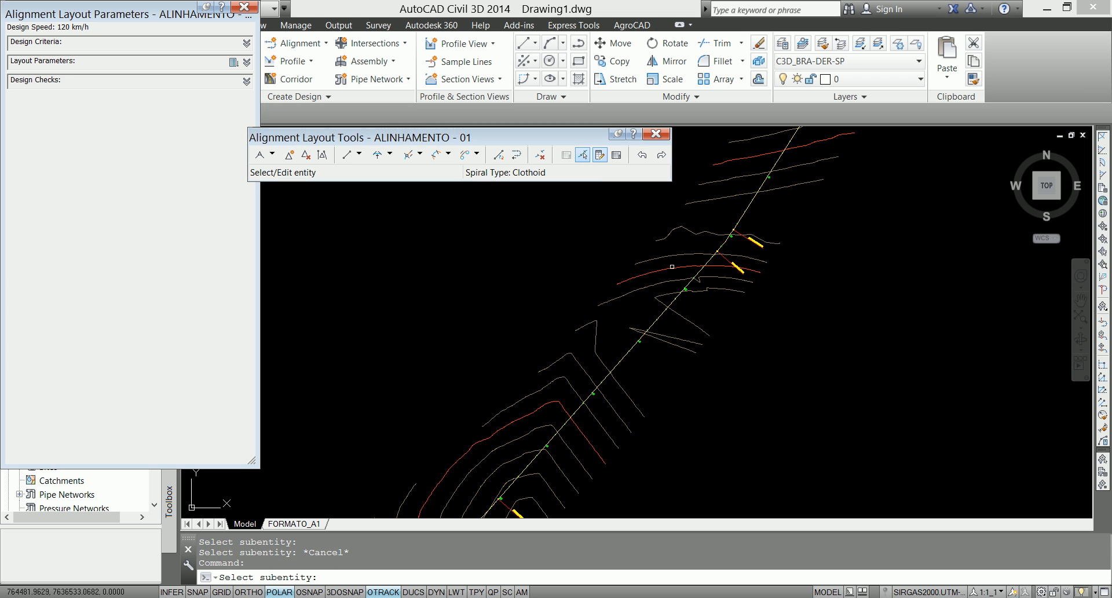
left_click(724, 244)
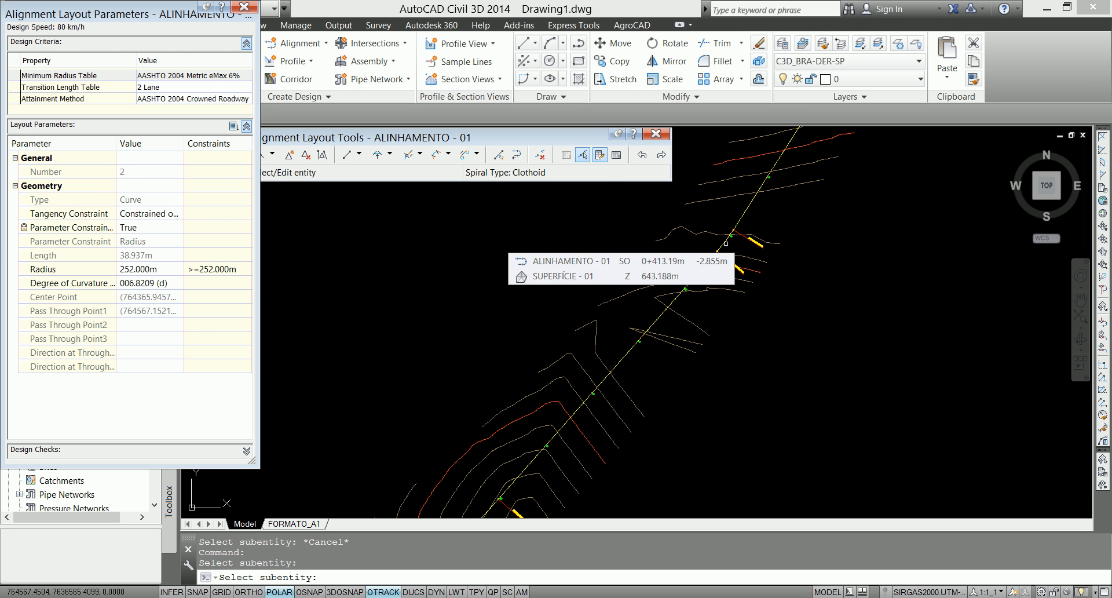
Try a radius of 260 m for the simple curve and examine it in the drawing.
left_click(168, 268)
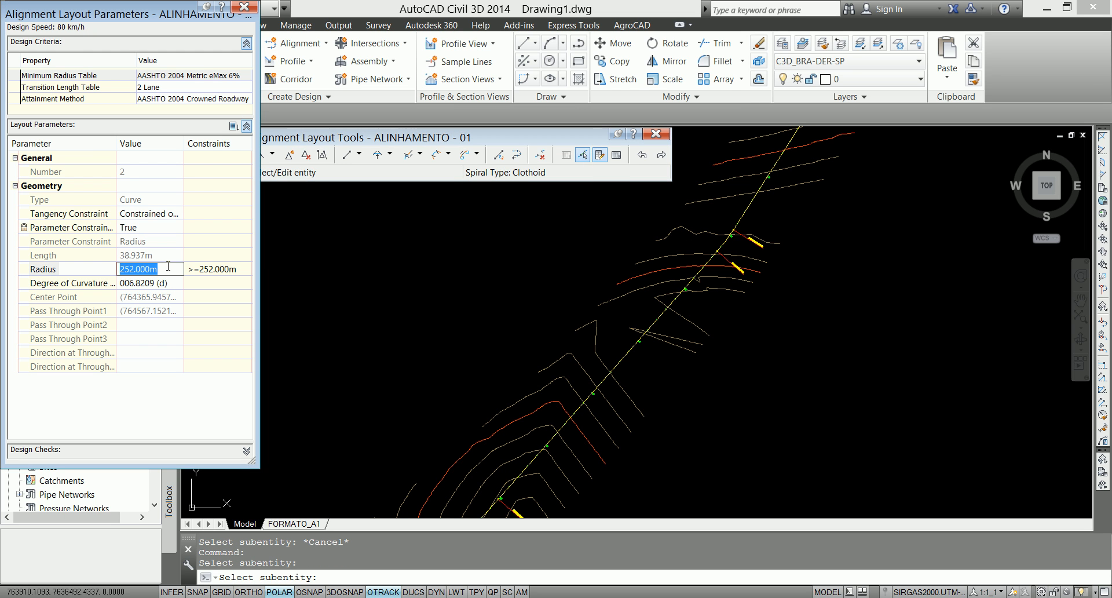
type("260")
key("Return")
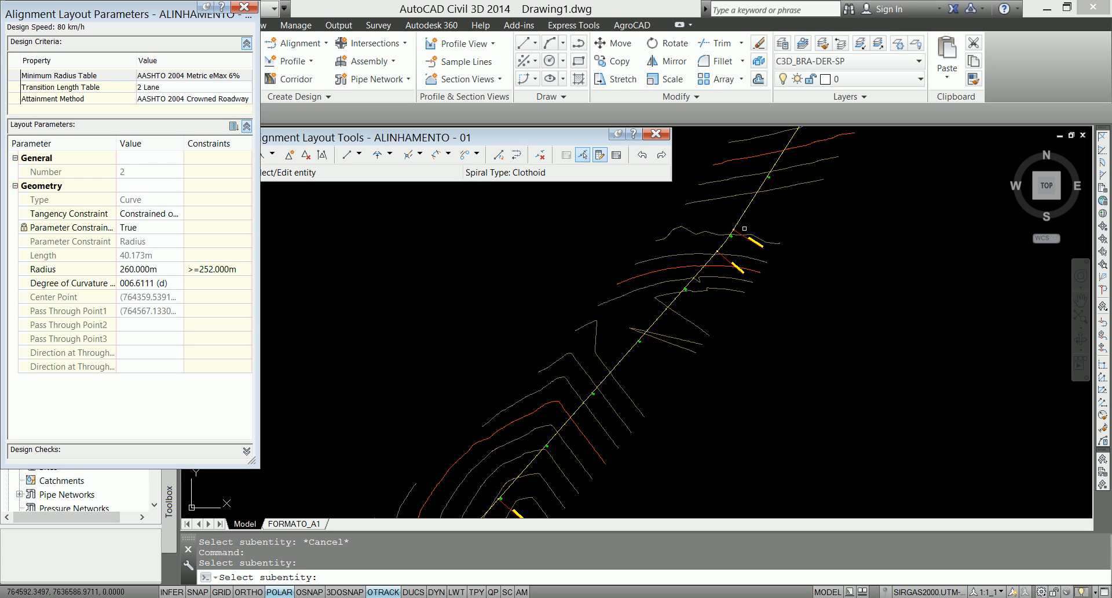
scroll(716, 235, "up", 9)
Set the simple curve's radius to 500 m and close the layout parameters.
left_click(156, 267)
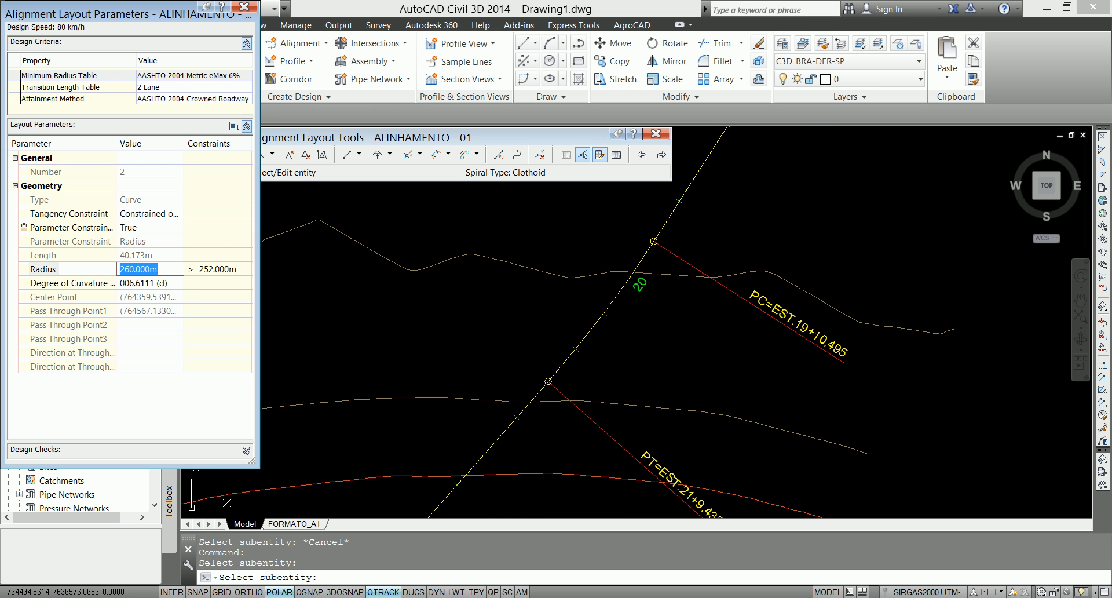
type("500")
key("Return")
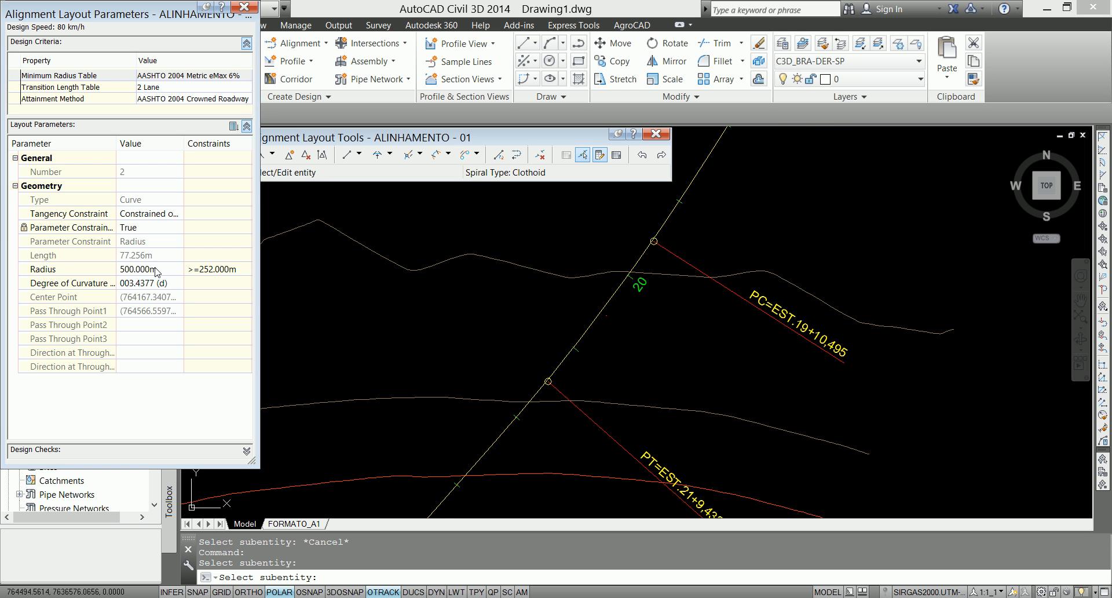
key("Escape")
scroll(417, 380, "down", 2)
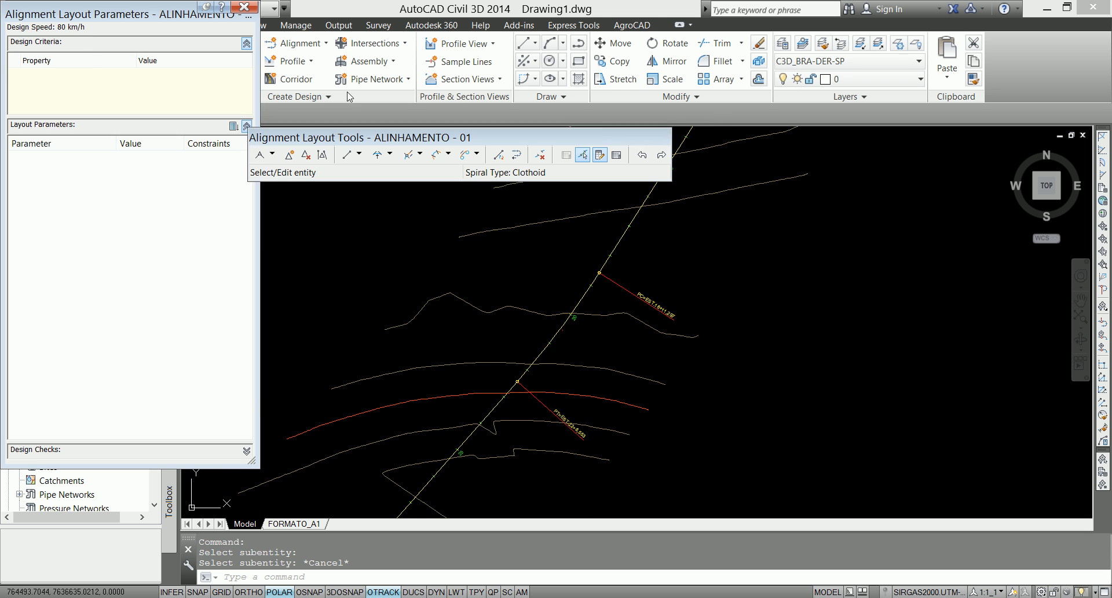
left_click(243, 8)
Open the alignment entities table and widen it to show more columns, including stations, delta angle and chord length.
scroll(566, 330, "down", 4)
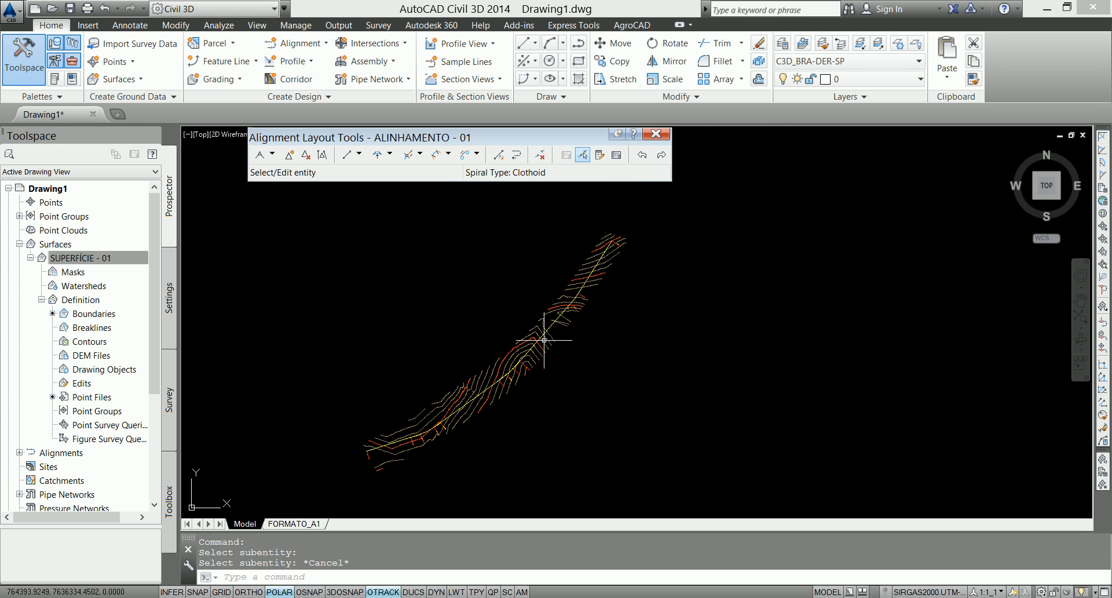
scroll(521, 389, "up", 4)
scroll(487, 335, "down", 2)
middle_click(529, 360)
middle_click(529, 359)
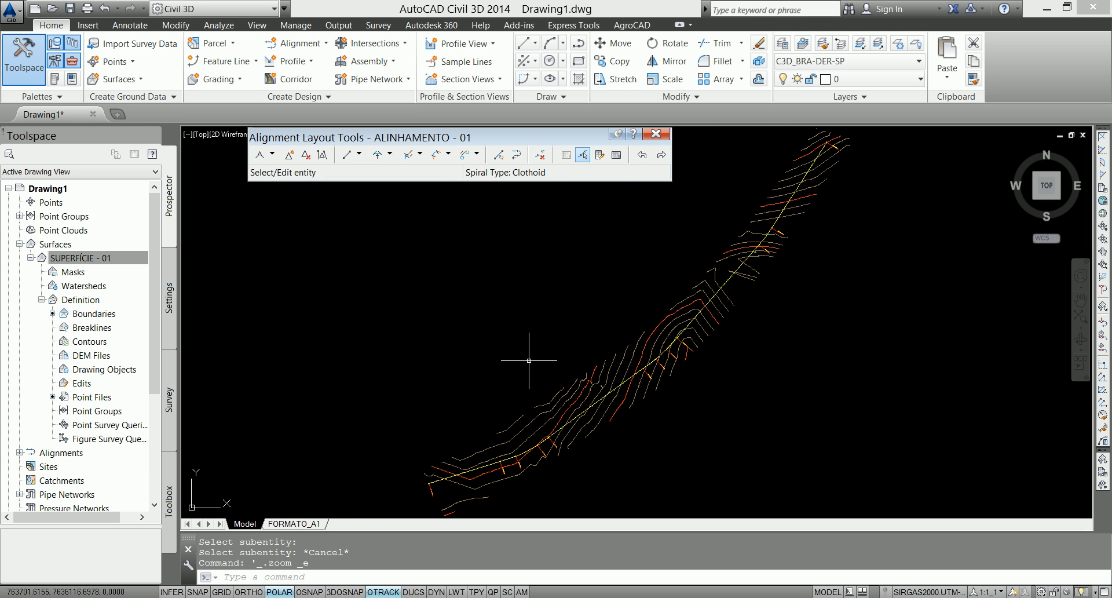
left_click(615, 155)
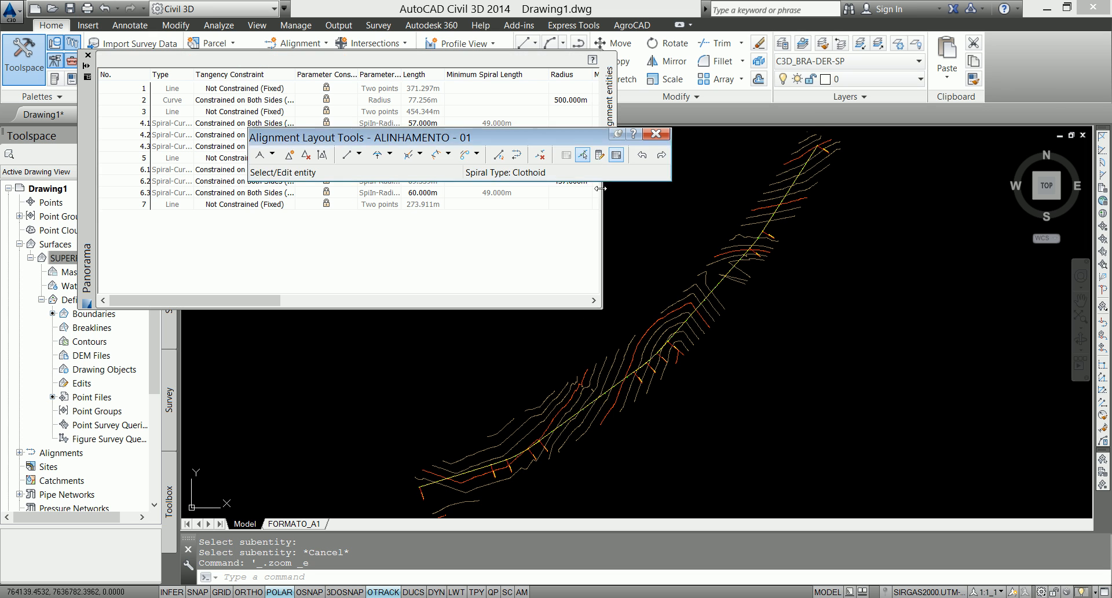
left_click_drag(602, 292, 987, 273)
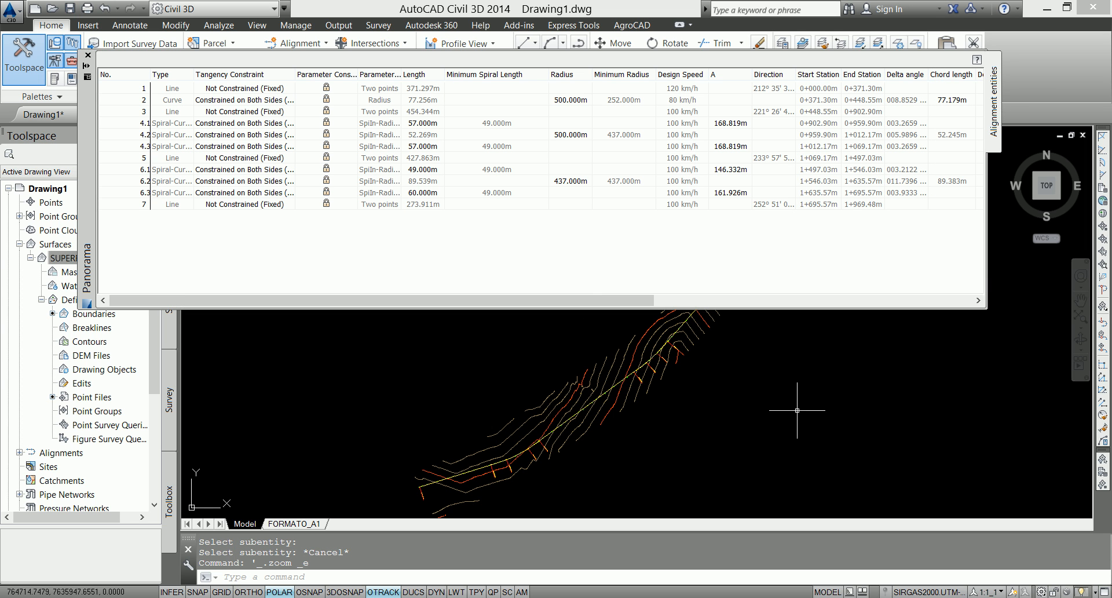
Start Microsoft Excel with a blank workbook and return to Civil 3D.
key("super")
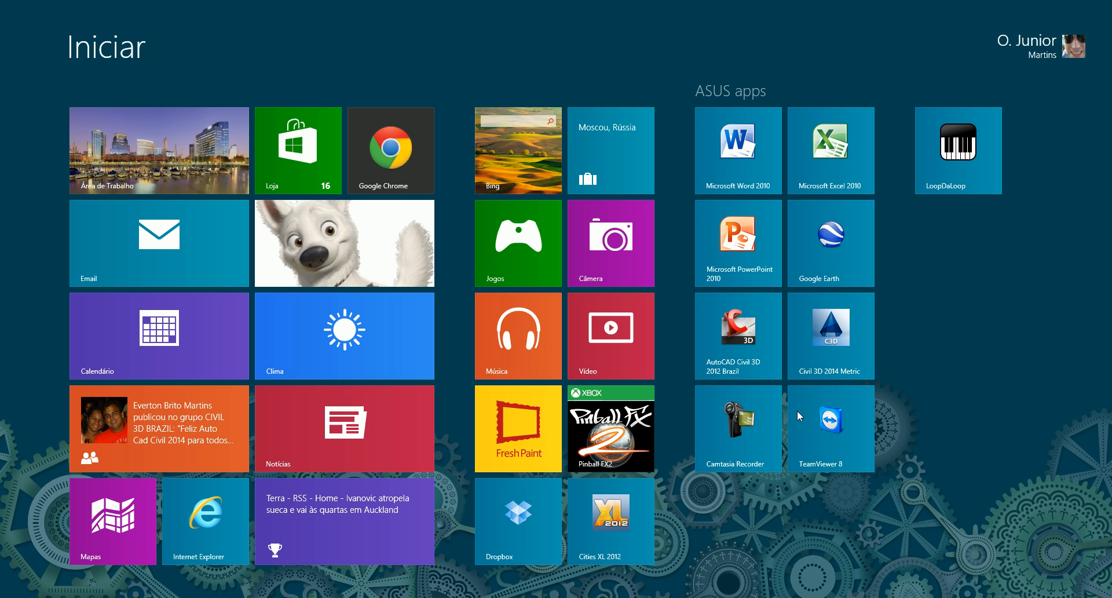
left_click(847, 162)
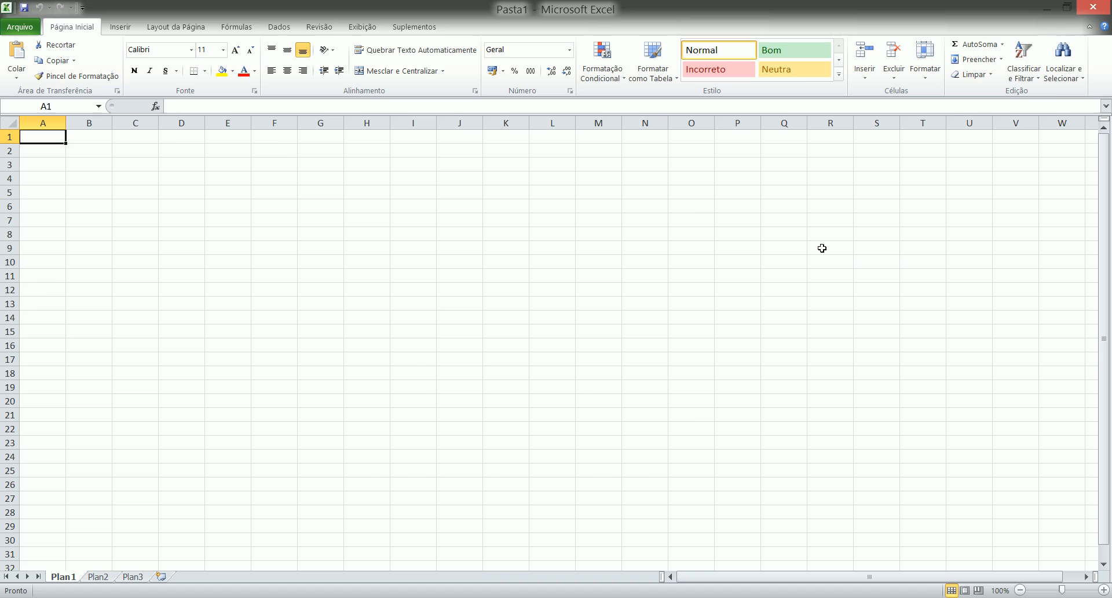
key("alt+Tab")
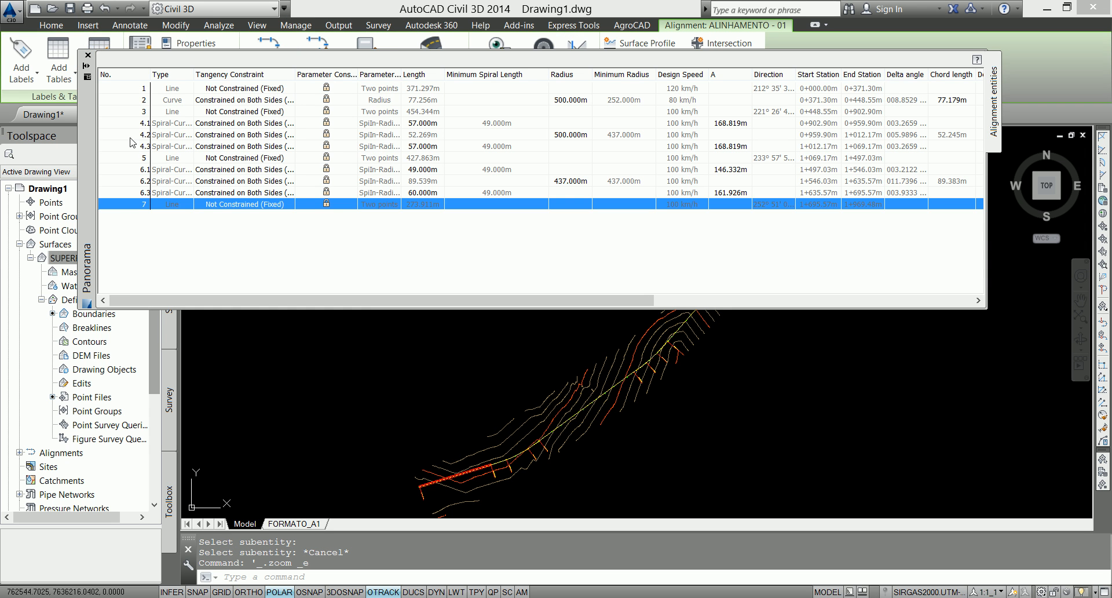
Copy all rows of the alignment entities table and paste them into the blank Excel sheet Plan1.
left_click(127, 88, "shift")
right_click(126, 89)
left_click(149, 106)
key("alt+Tab")
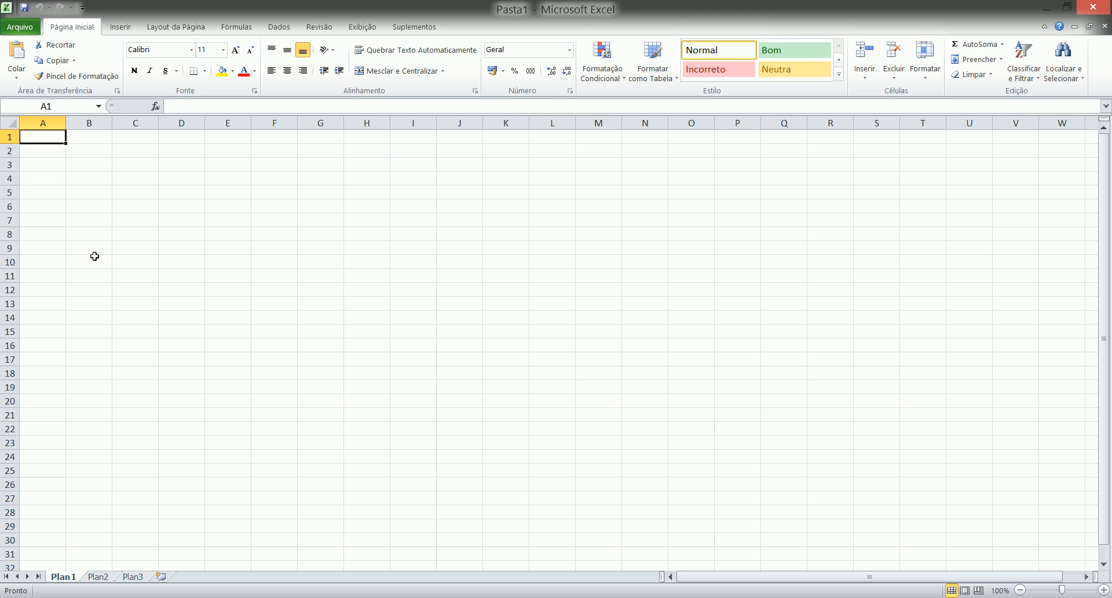
left_click(11, 124)
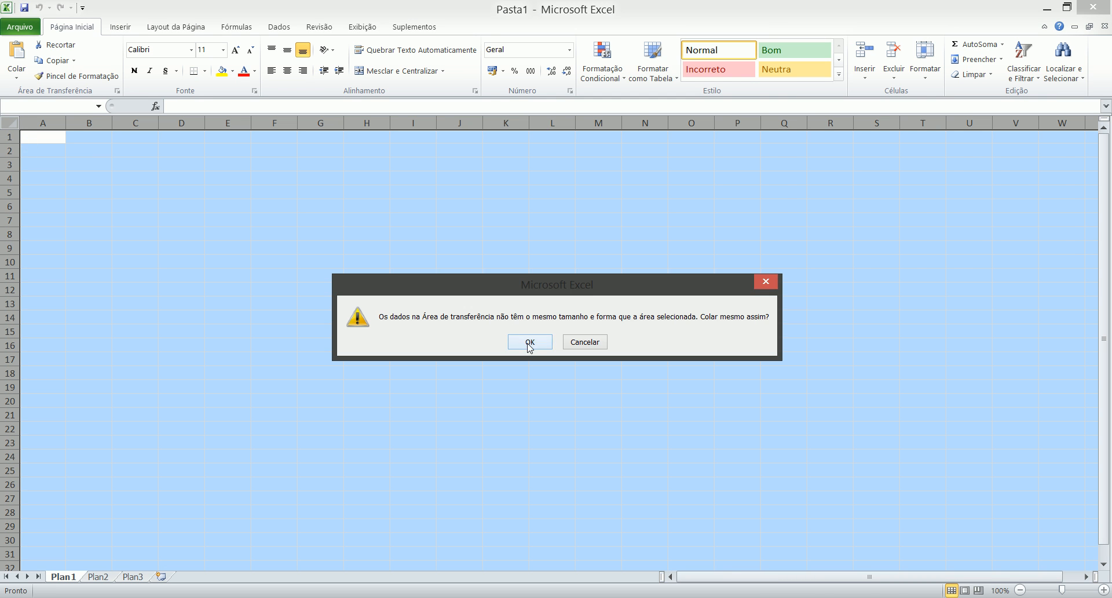
left_click(530, 342)
left_click(359, 336)
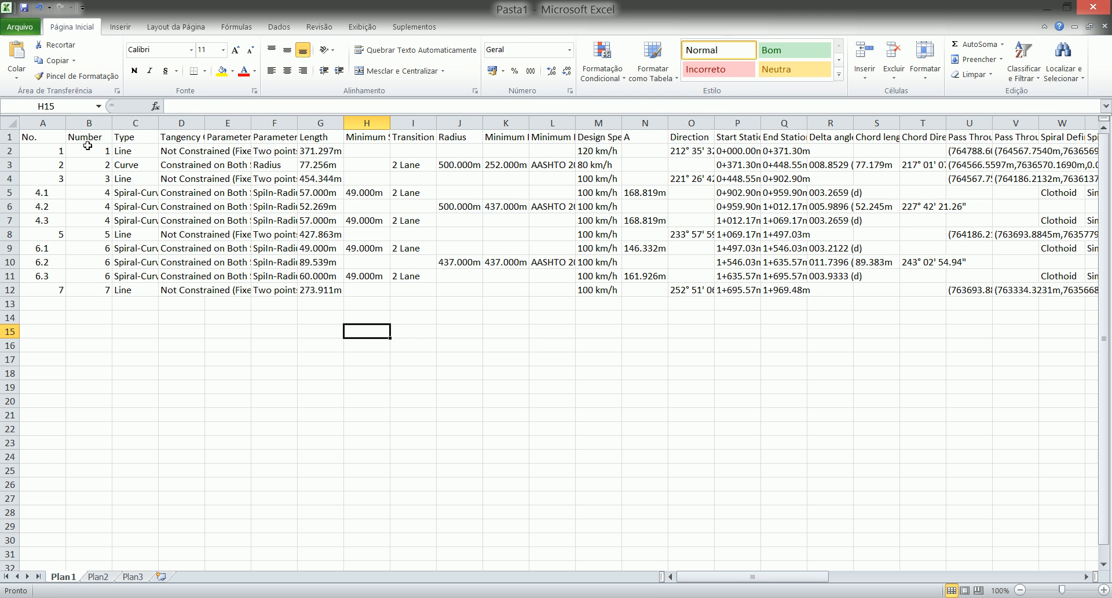
Fit all column widths to the pasted data and review the alignment table across the sheet.
left_click(10, 124)
double_click(65, 124)
left_click(302, 288)
left_click_drag(357, 276, 1107, 261)
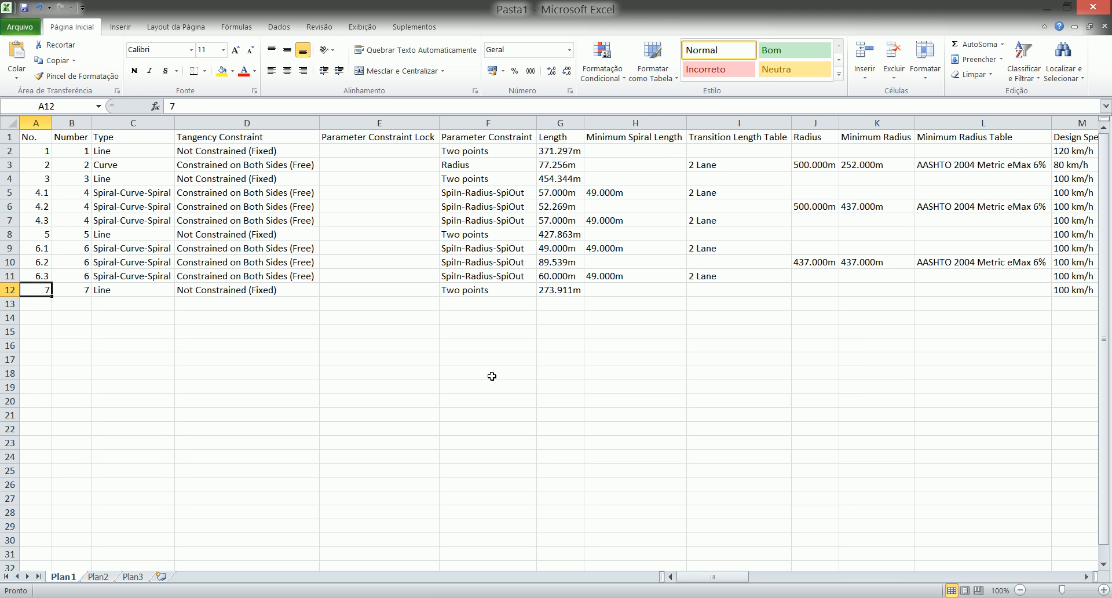
left_click_drag(719, 576, 692, 583)
Switch back to Civil 3D, close the alignment entities table and clear the selection.
left_click(109, 597)
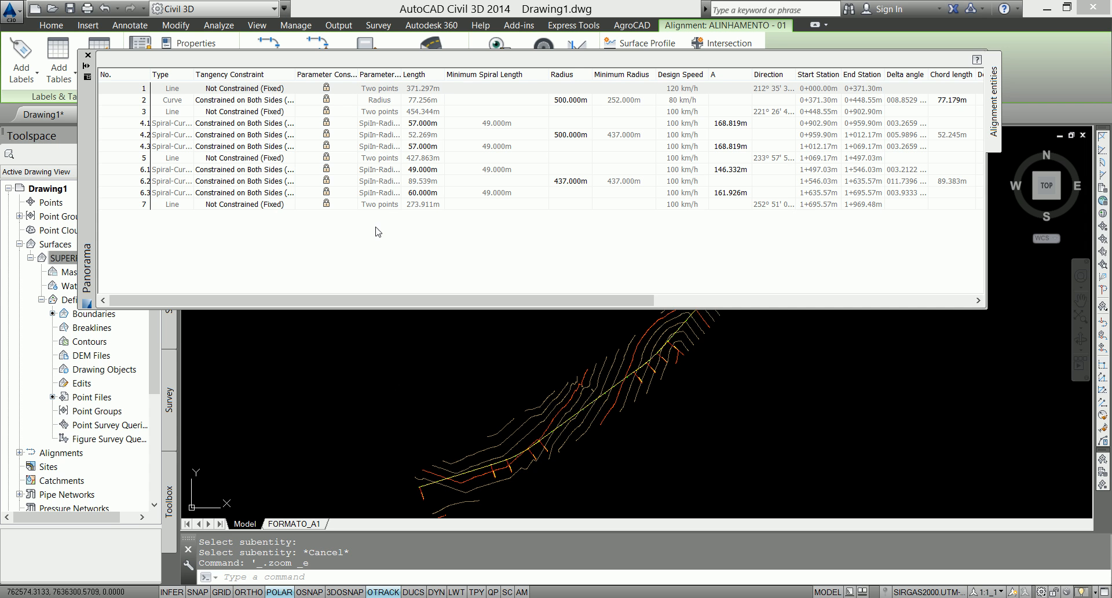
left_click(88, 55)
key("Escape")
key("Escape")
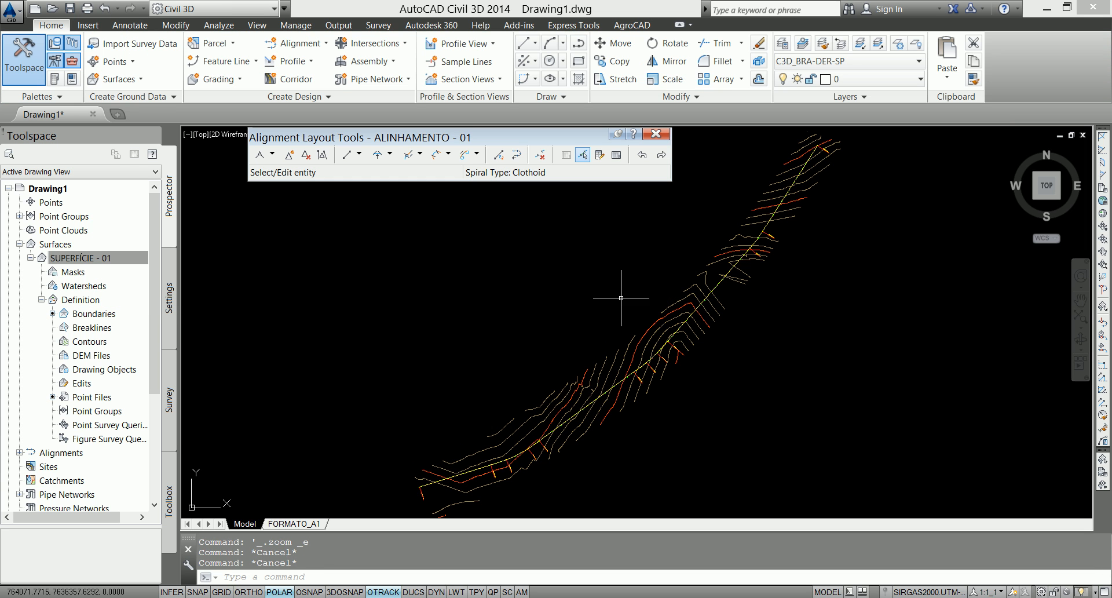
Examine the middle spiral-curve-spiral group along the alignment and its TS, SC, CS and ST station labels.
scroll(672, 334, "up", 5)
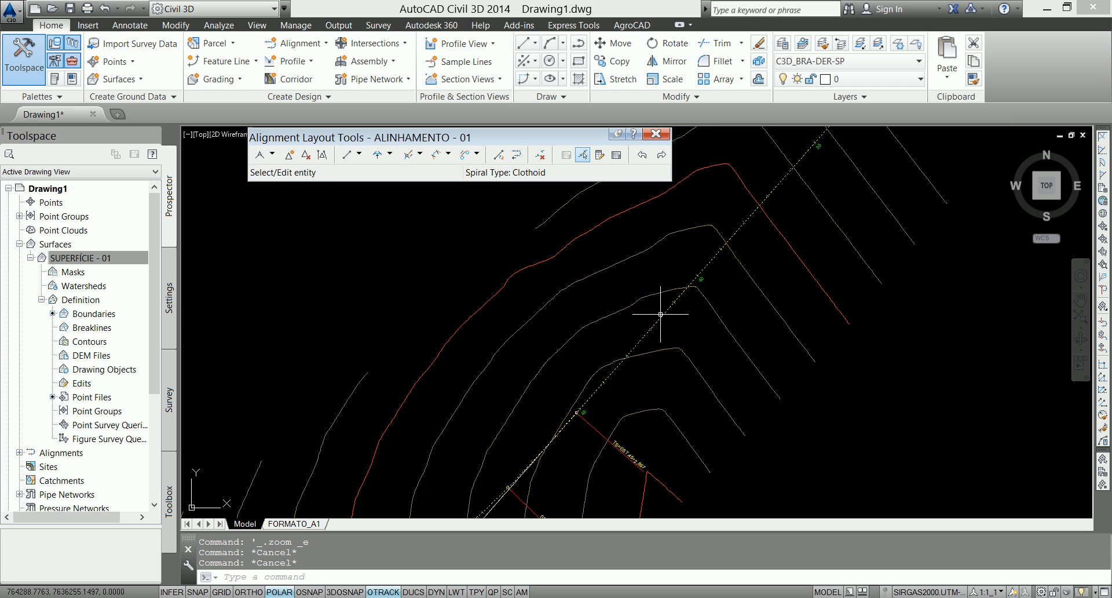
scroll(566, 325, "down", 5)
scroll(553, 338, "down", 2)
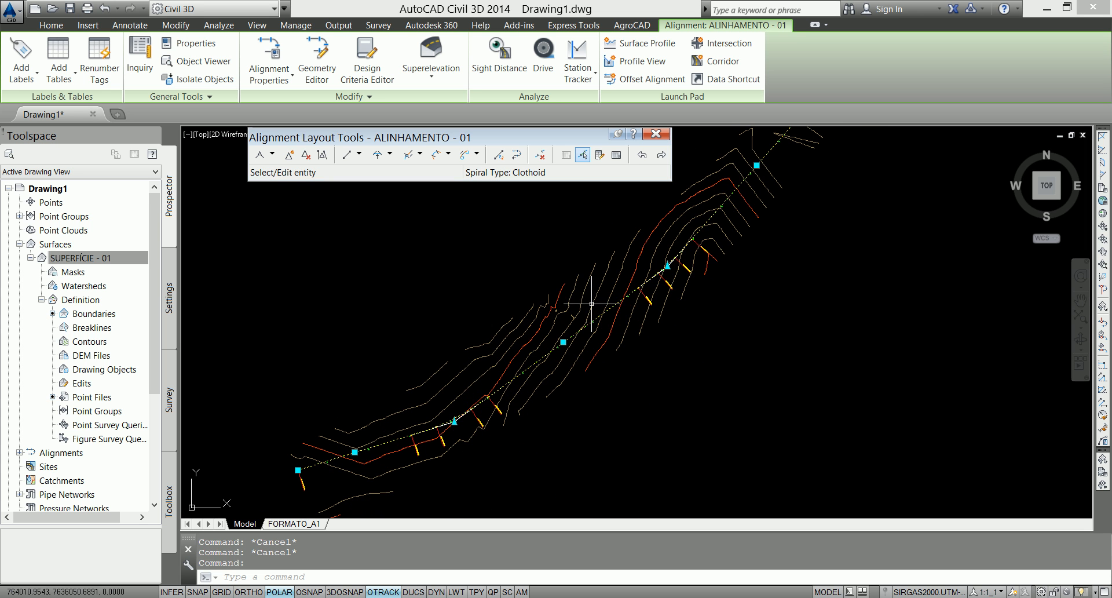
scroll(695, 255, "up", 2)
middle_click_drag(497, 421, 474, 455)
mouse_move(568, 321)
middle_mouse_down()
mouse_move(502, 438)
mouse_move(605, 255)
middle_mouse_up()
scroll(510, 370, "up", 3)
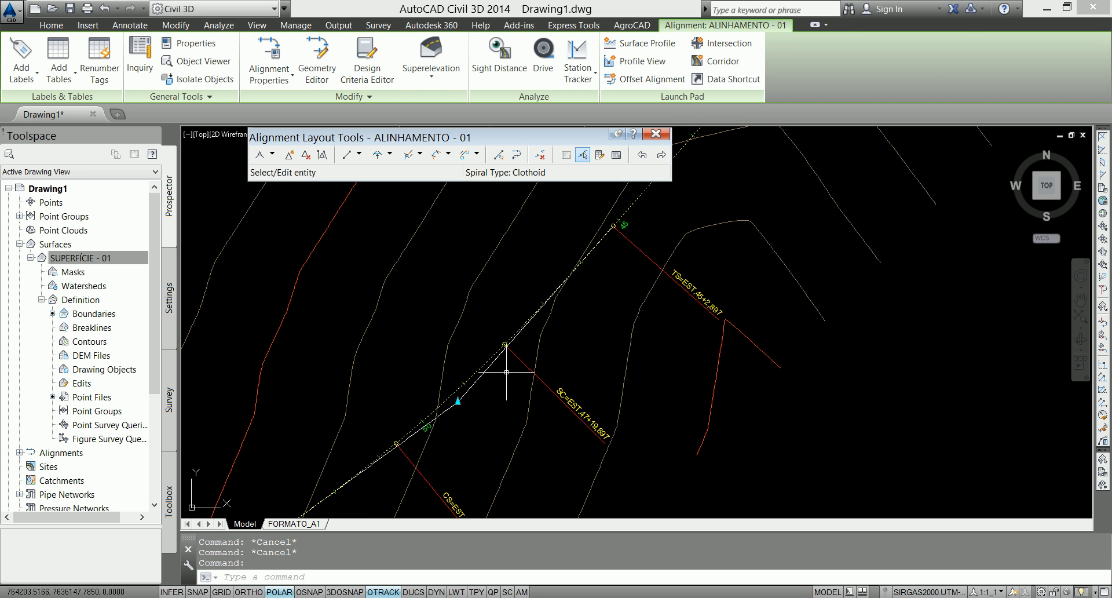
key("Escape")
scroll(684, 278, "up", 1)
scroll(683, 261, "down", 1)
scroll(658, 280, "down", 2)
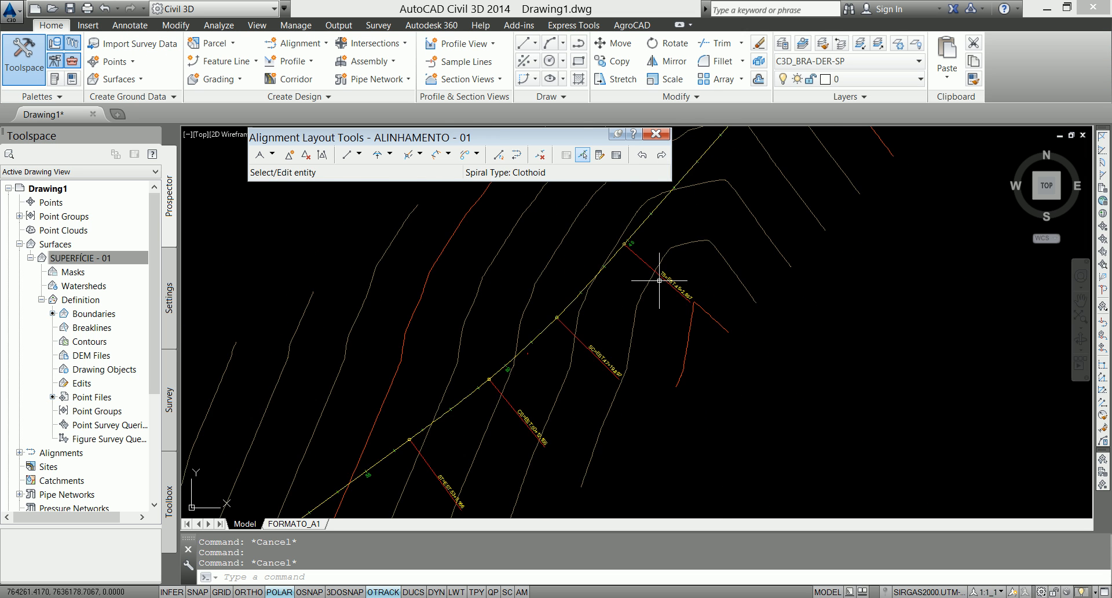
scroll(662, 279, "up", 2)
scroll(659, 265, "down", 1)
scroll(655, 311, "up", 1)
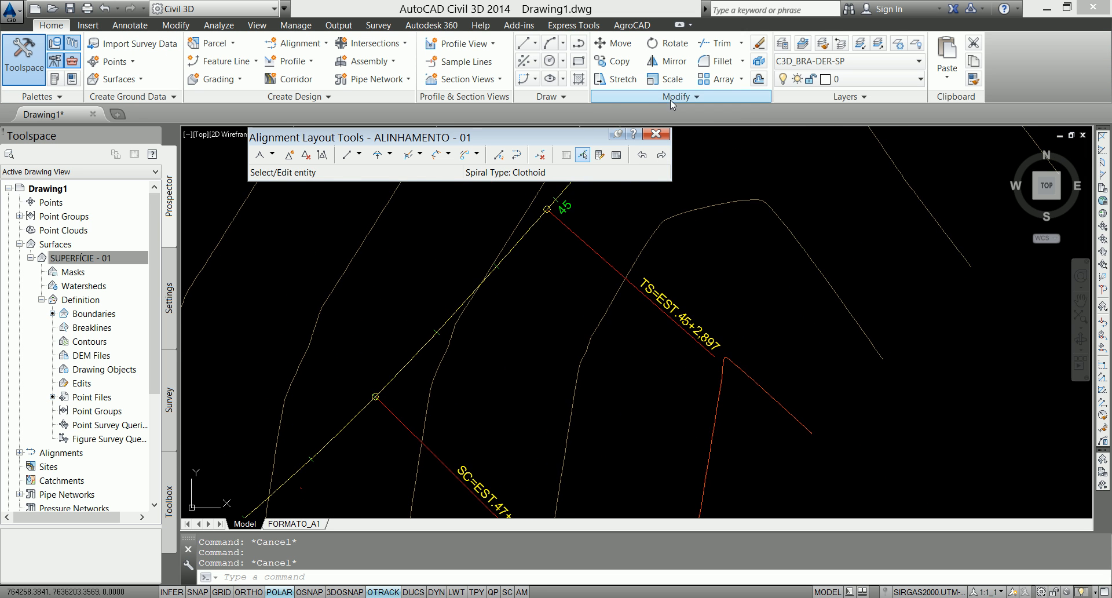
Close the alignment layout tools and examine the SC, CS and ST station labels along the middle spiral-curve-spiral group.
key("Escape")
middle_click_drag(603, 402, 758, 246)
middle_click_drag(612, 429, 760, 302)
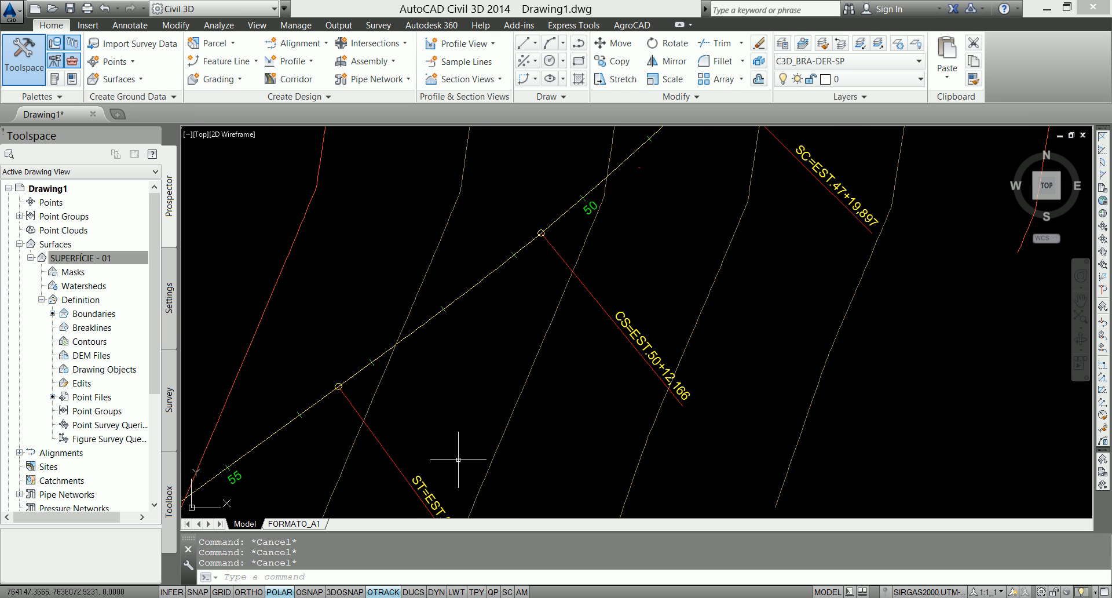
scroll(479, 416, "down", 1)
middle_click_drag(736, 373, 643, 438)
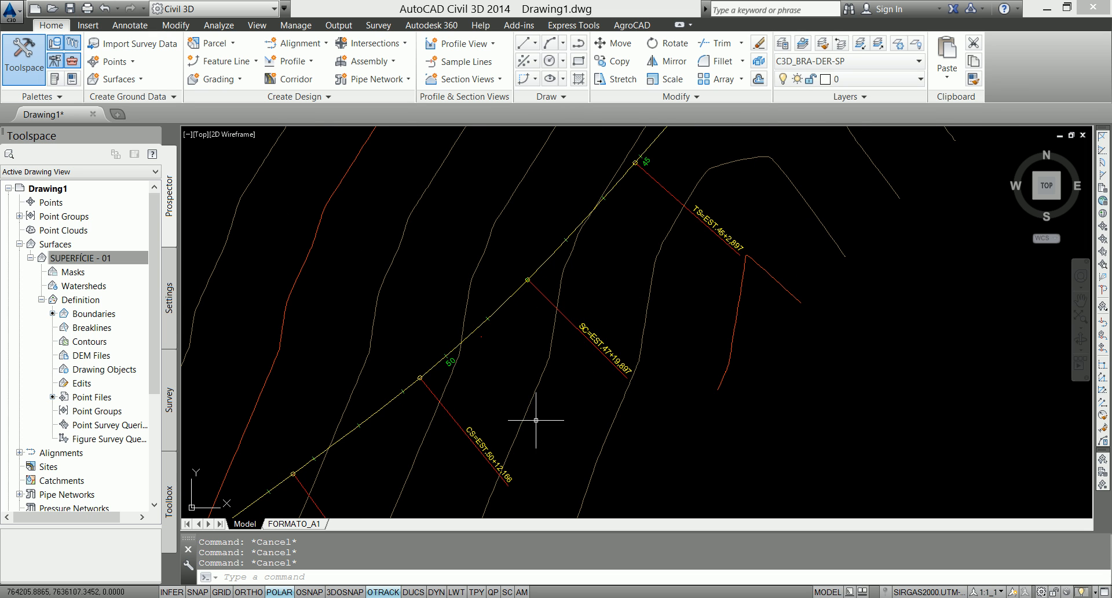
middle_click_drag(537, 420, 600, 356)
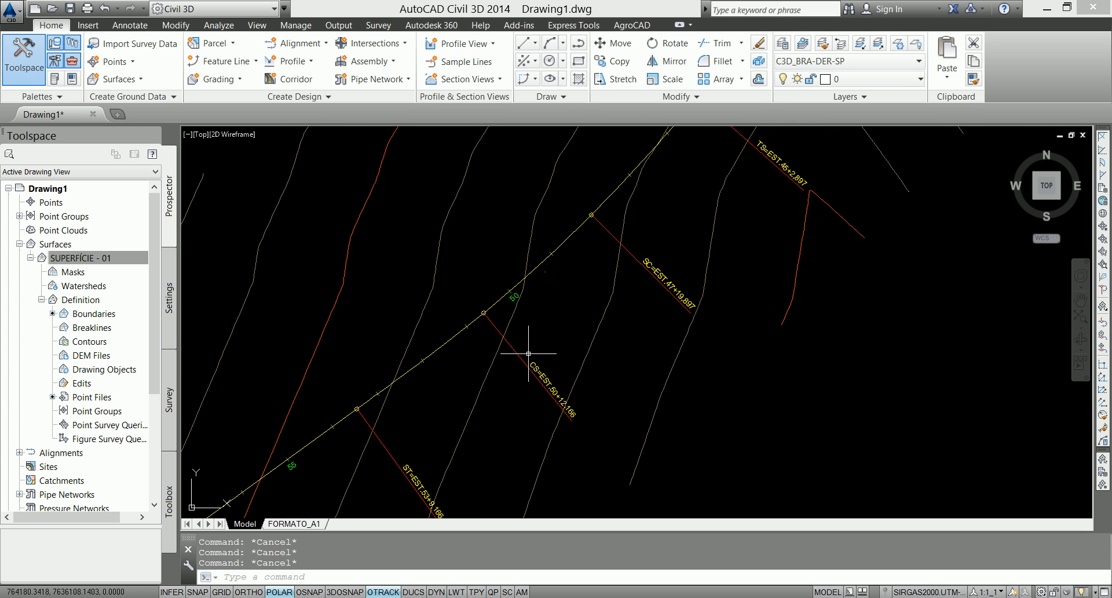
mouse_move(527, 351)
middle_click_drag(459, 454, 566, 355)
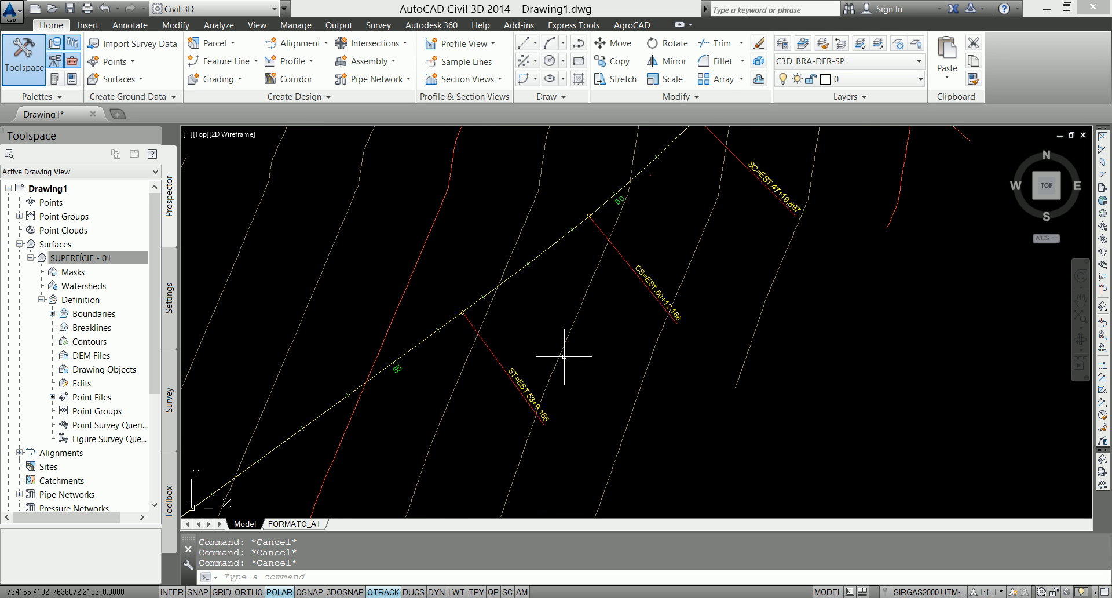
mouse_move(831, 218)
middle_mouse_down()
mouse_move(670, 340)
mouse_move(686, 307)
middle_mouse_up()
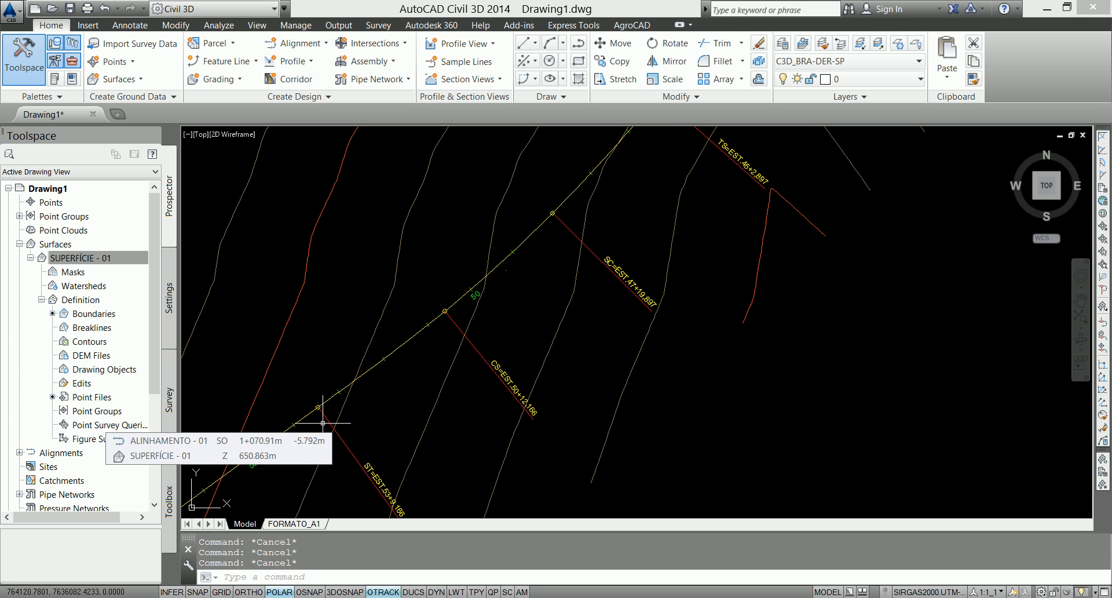
Open the abbreviations in the drawing settings of Drawing1 and move the dialog clear of the alignment labels.
left_click(170, 329)
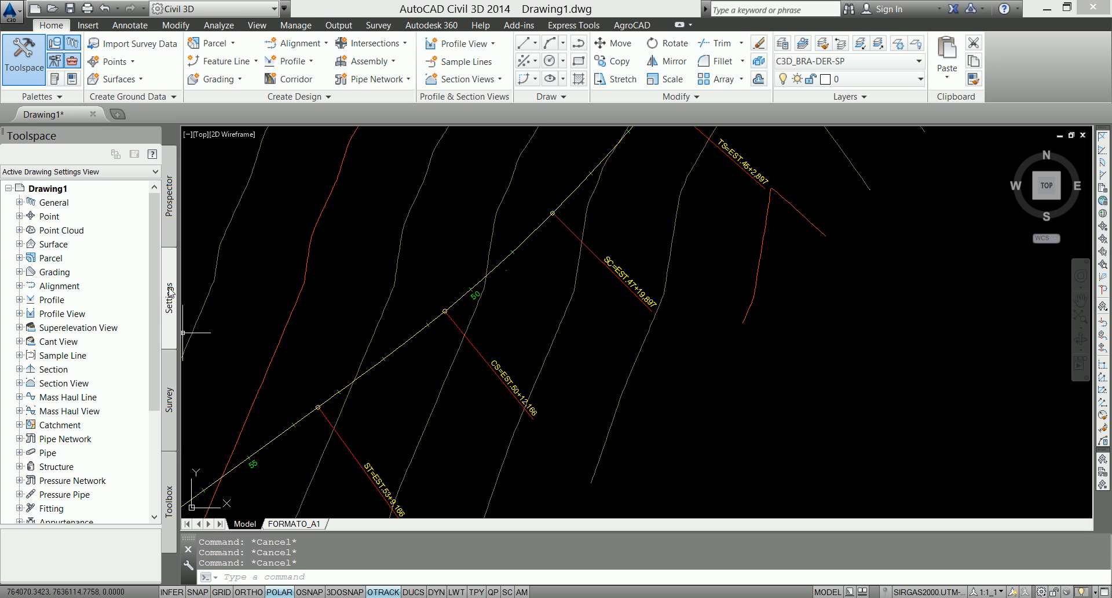
right_click(58, 191)
left_click(87, 200)
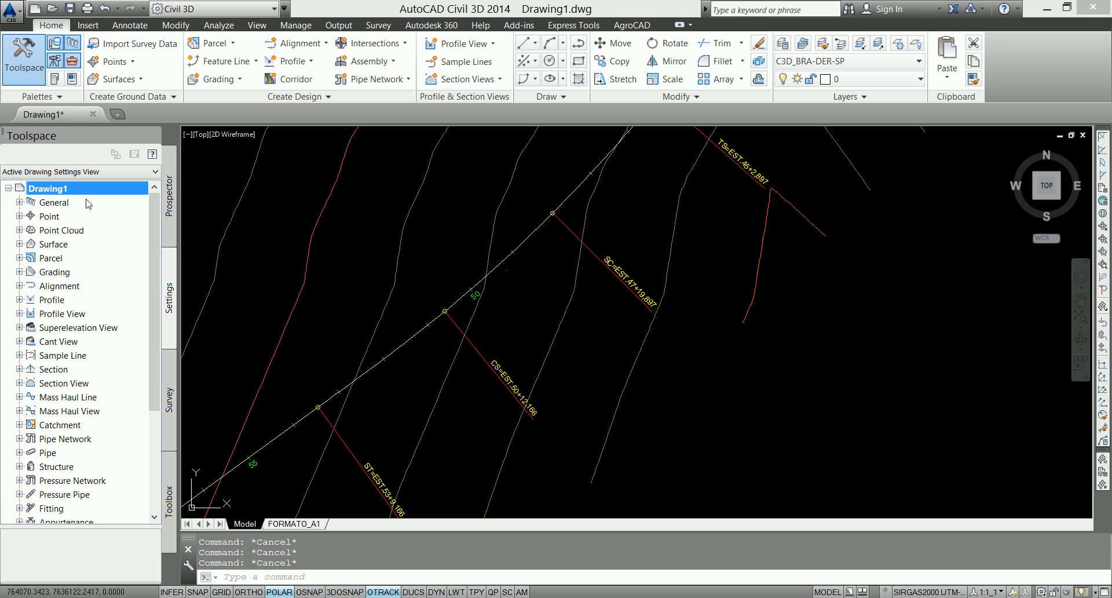
left_click(525, 157)
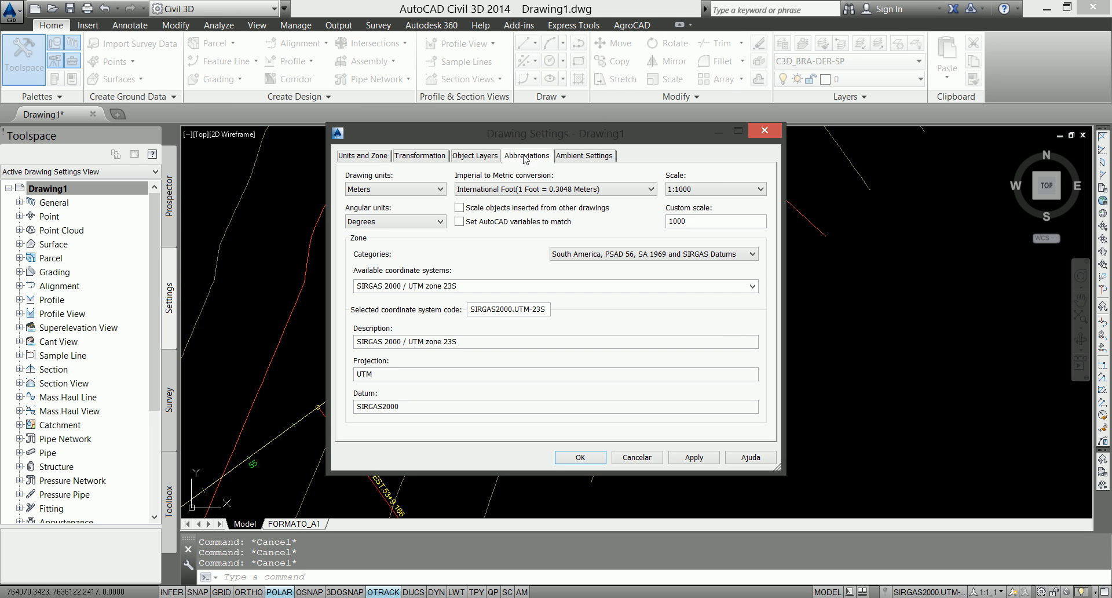
mouse_move(593, 140)
left_mouse_down()
mouse_move(319, 87)
mouse_move(242, 46)
left_mouse_up()
Set the Spiral-Tangent Intersect abbreviation to ET and the Tangent-Spiral Intersect abbreviation to TE.
left_click(152, 258)
left_click(243, 253)
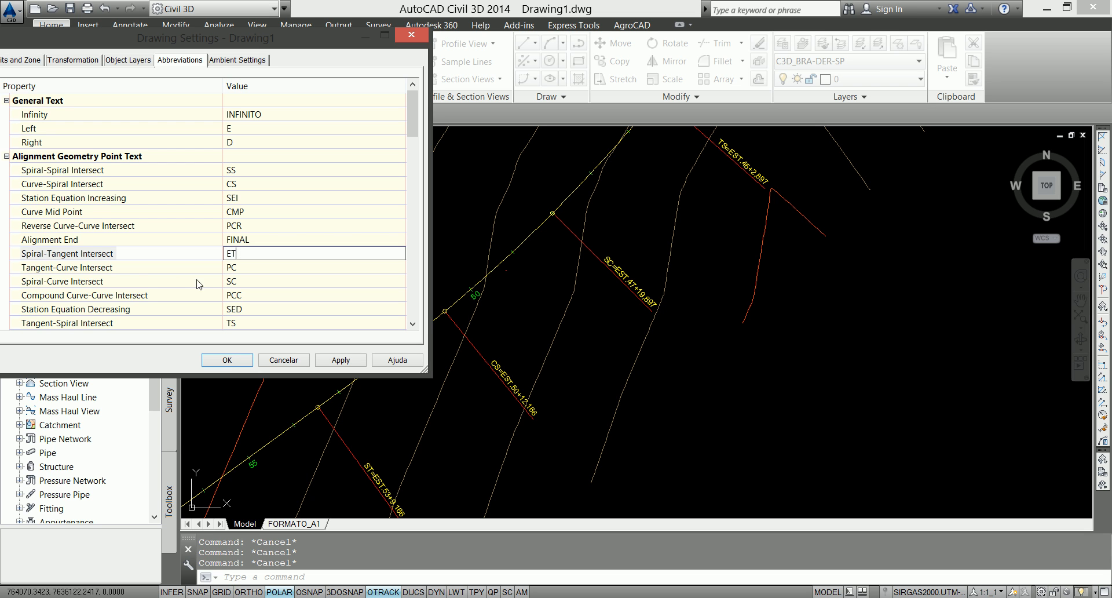
type("ET")
left_click(110, 270)
scroll(110, 276, "down", 1)
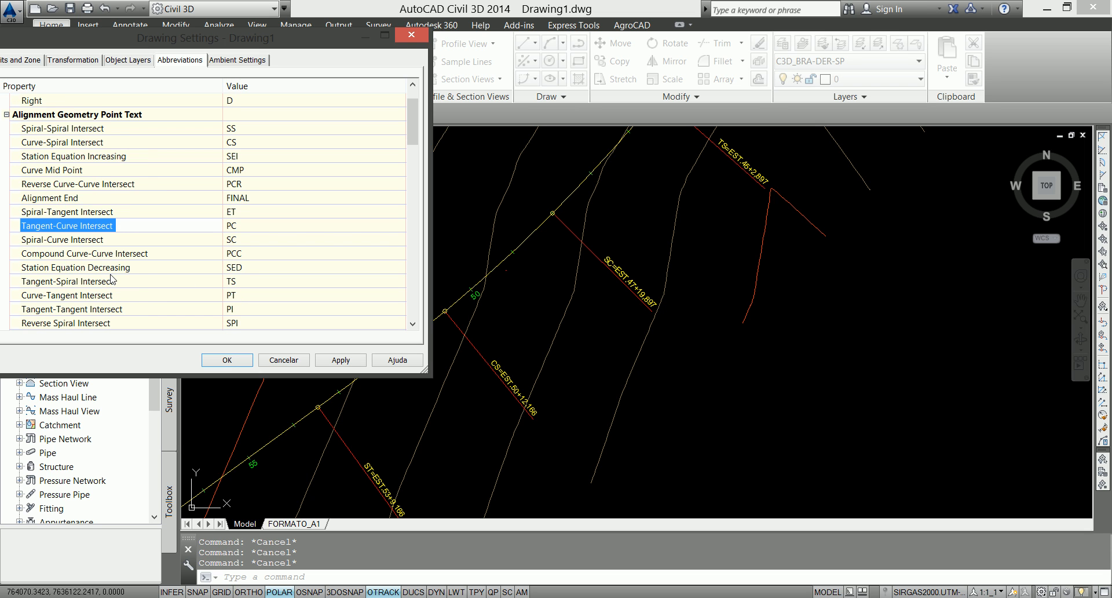
left_click(108, 284)
left_click(264, 283)
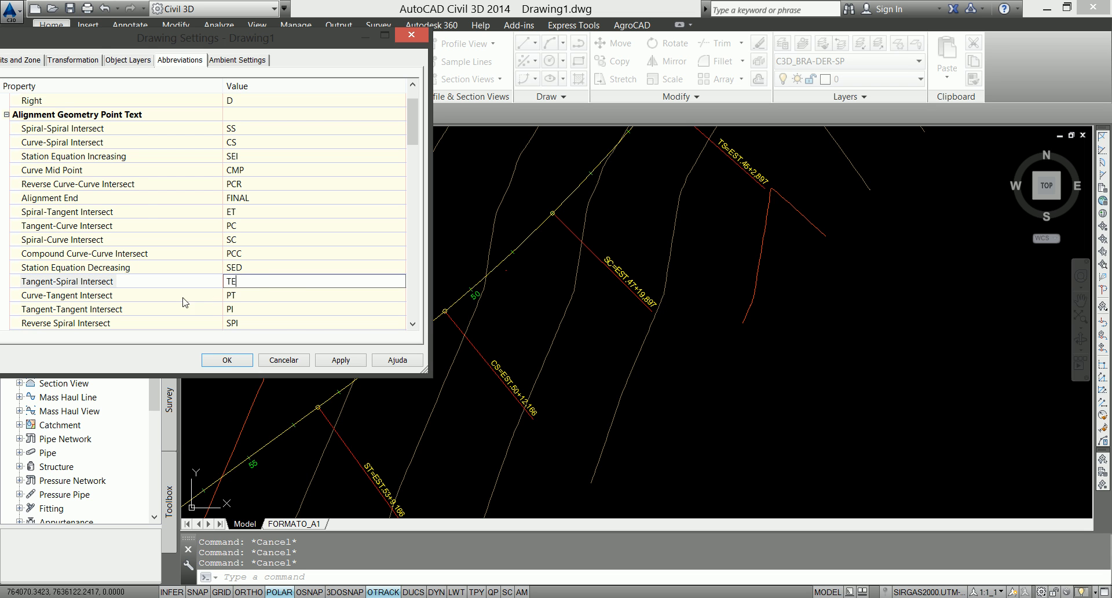
left_click(139, 314)
Review the alignment geometry point abbreviations and set Curve-Spiral Intersect to CE.
scroll(140, 312, "down", 1)
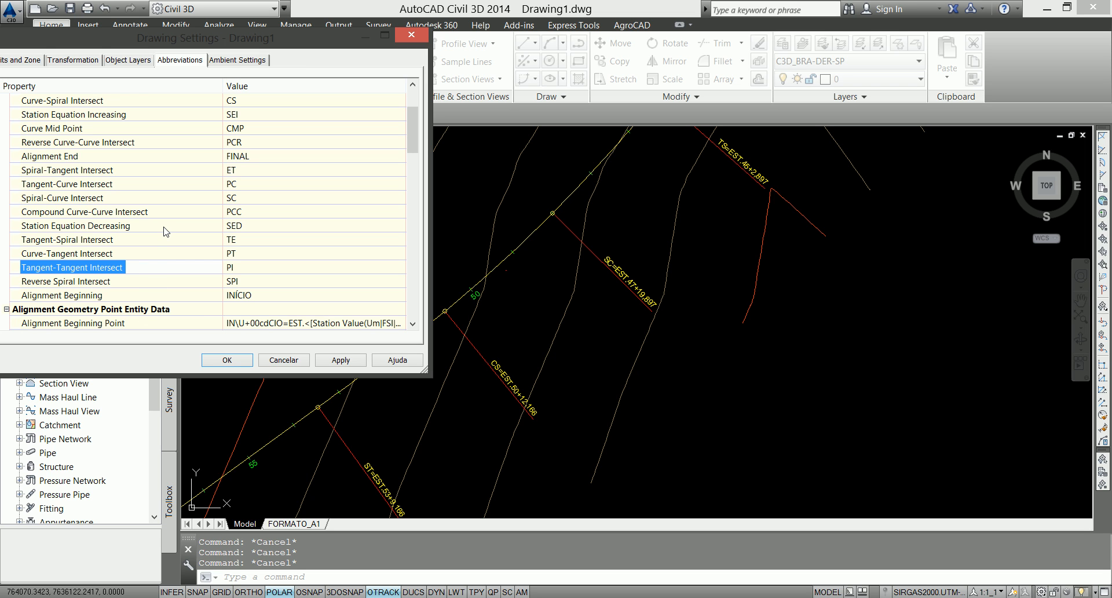
left_click(152, 244)
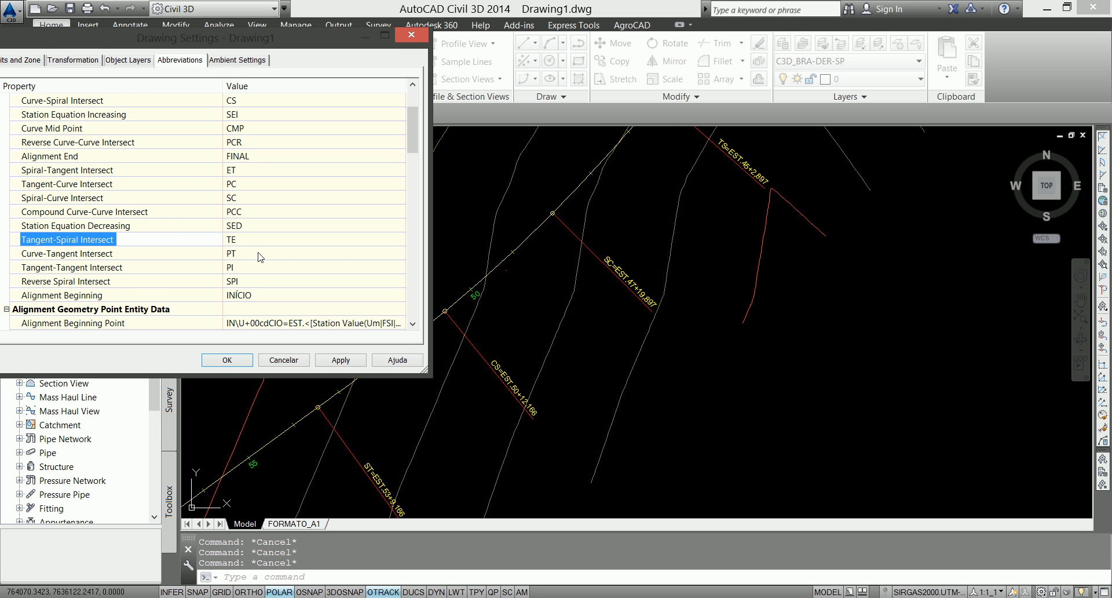
left_click(142, 270)
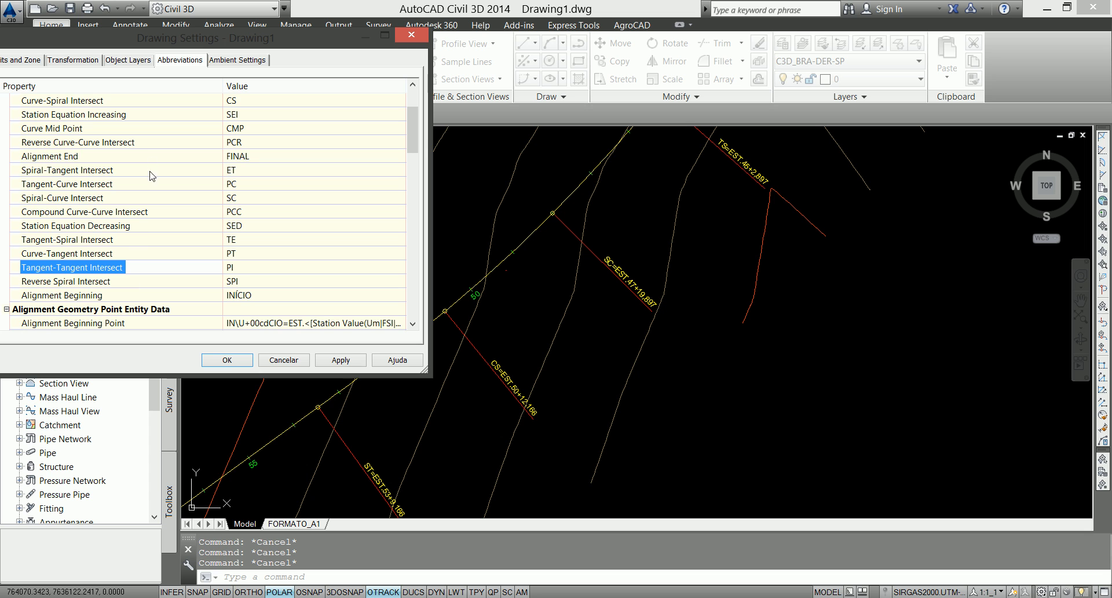
left_click(102, 155)
scroll(100, 170, "up", 1)
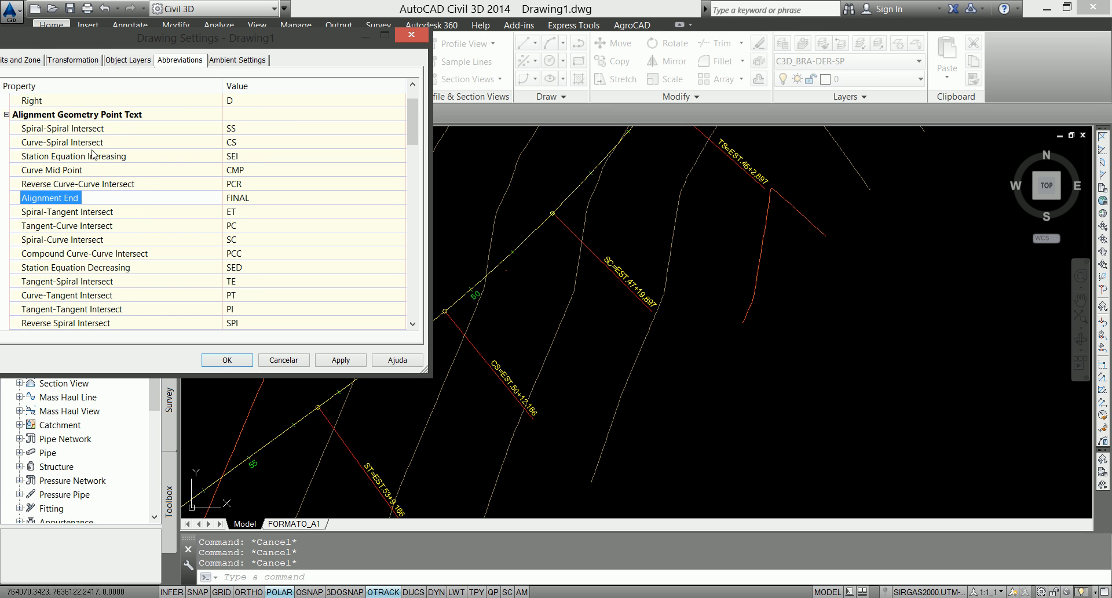
left_click(92, 143)
left_click(250, 139)
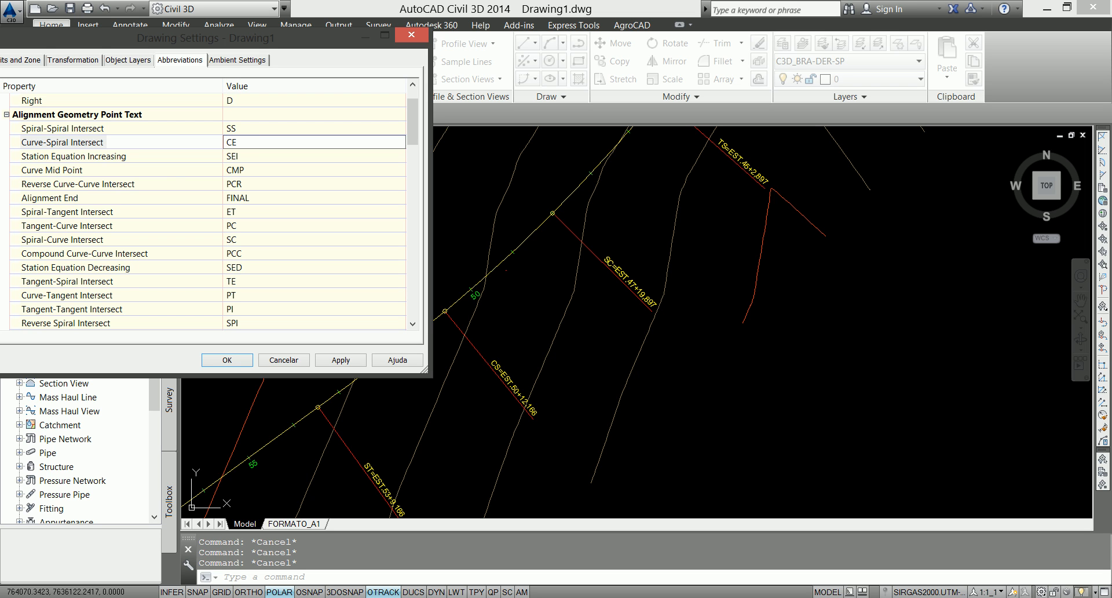
Set the Spiral-Curve Intersect abbreviation to EC and accept the drawing settings.
left_click(130, 216)
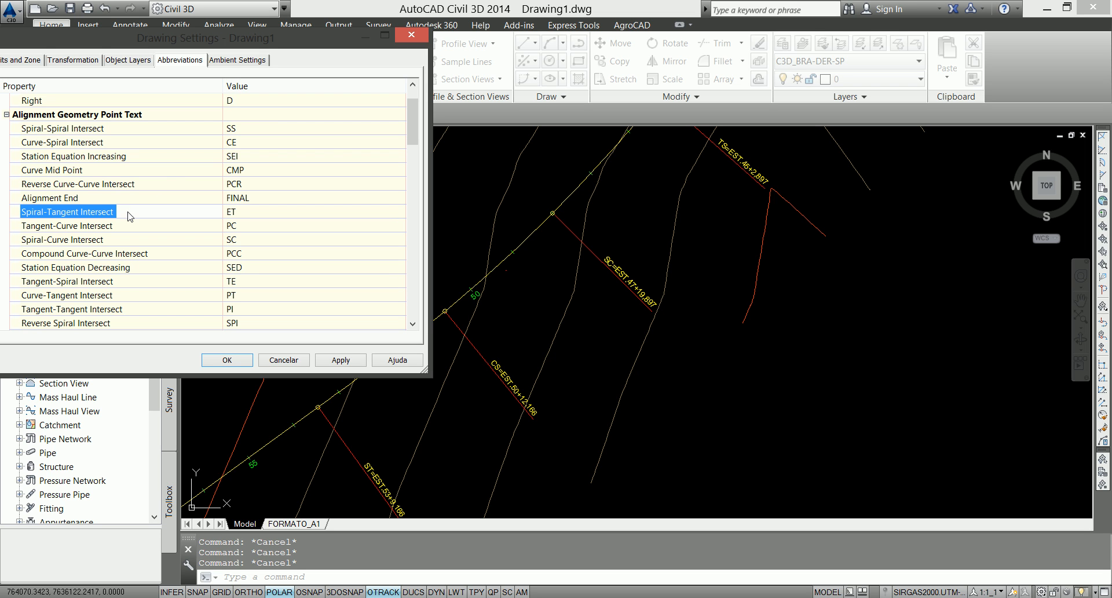
left_click(93, 239)
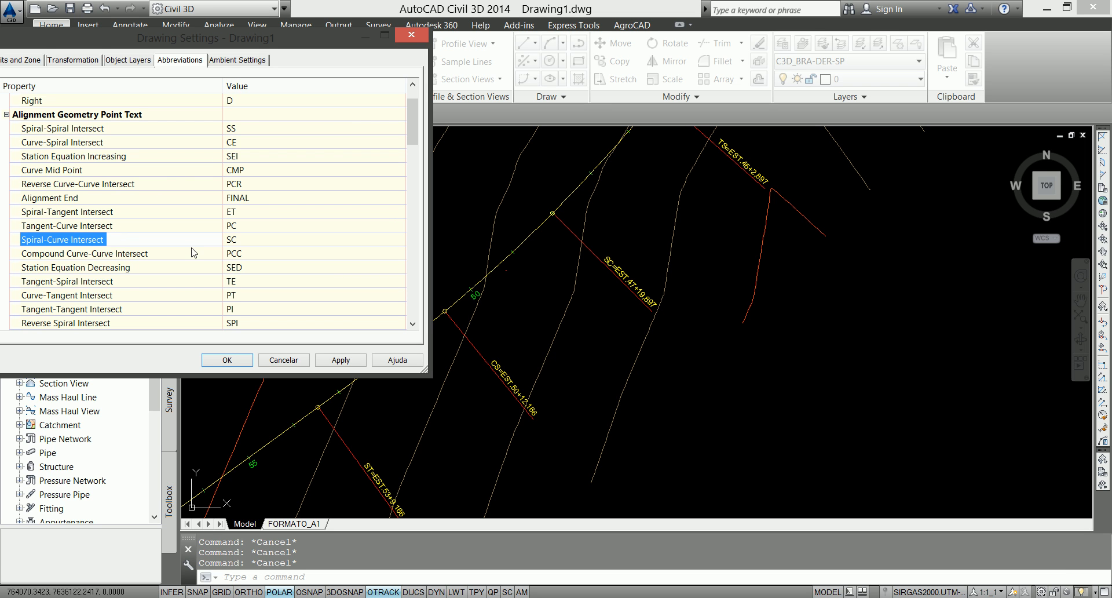
left_click(247, 239)
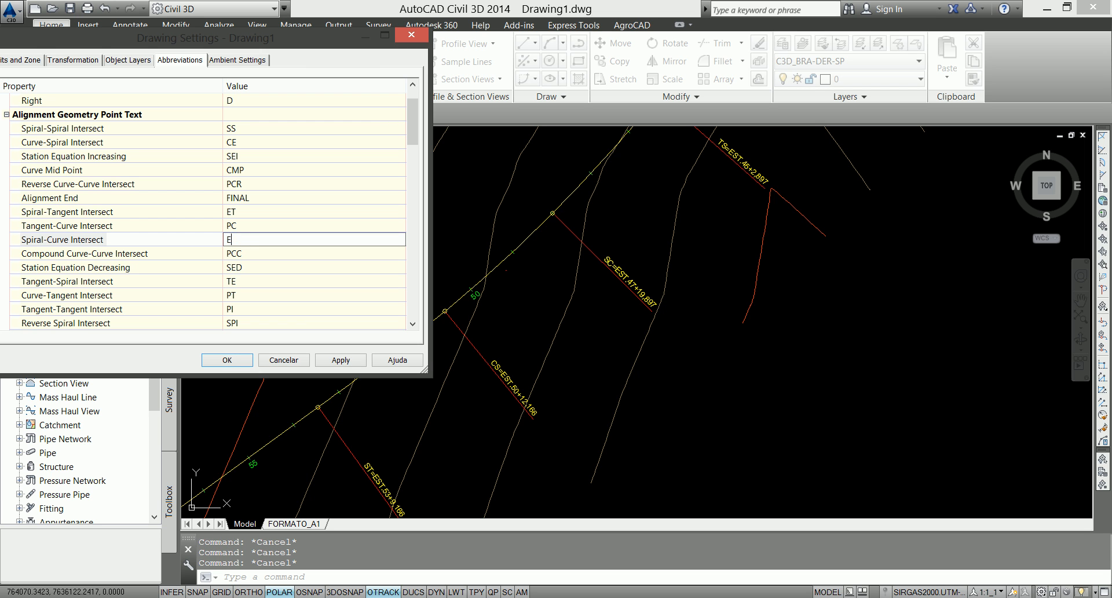
left_click(226, 360)
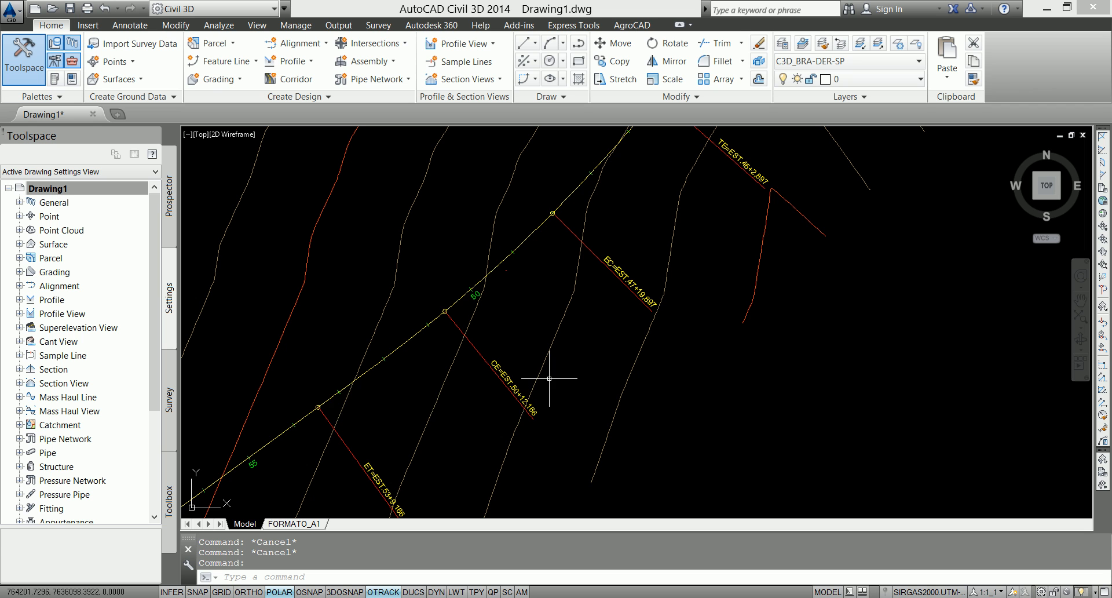
Regenerate the model and check the TE, EC, CE and ET station labels along the middle spiral-curve-spiral group.
type("zre")
key("Return")
middle_click_drag(689, 306, 601, 378)
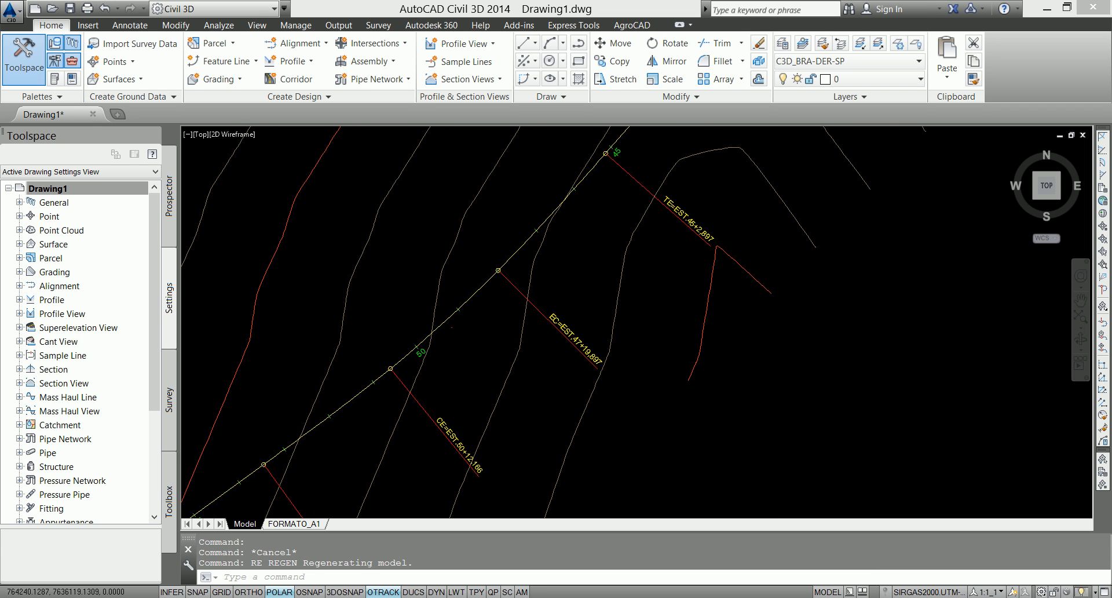
scroll(676, 188, "up", 2)
scroll(676, 188, "down", 1)
middle_click_drag(685, 186, 629, 254)
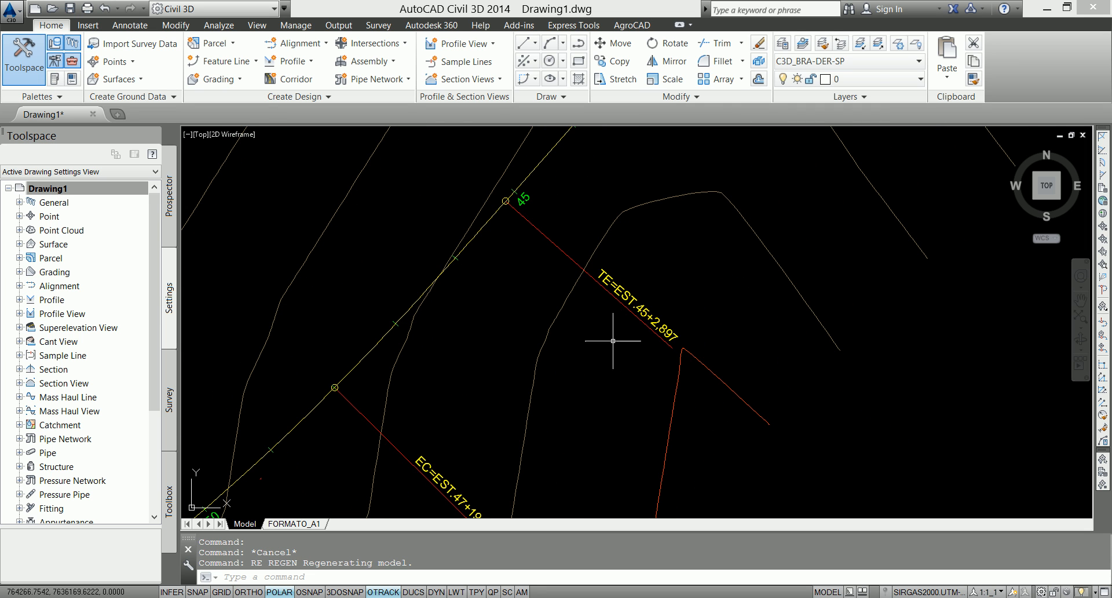
middle_click_drag(594, 393, 732, 273)
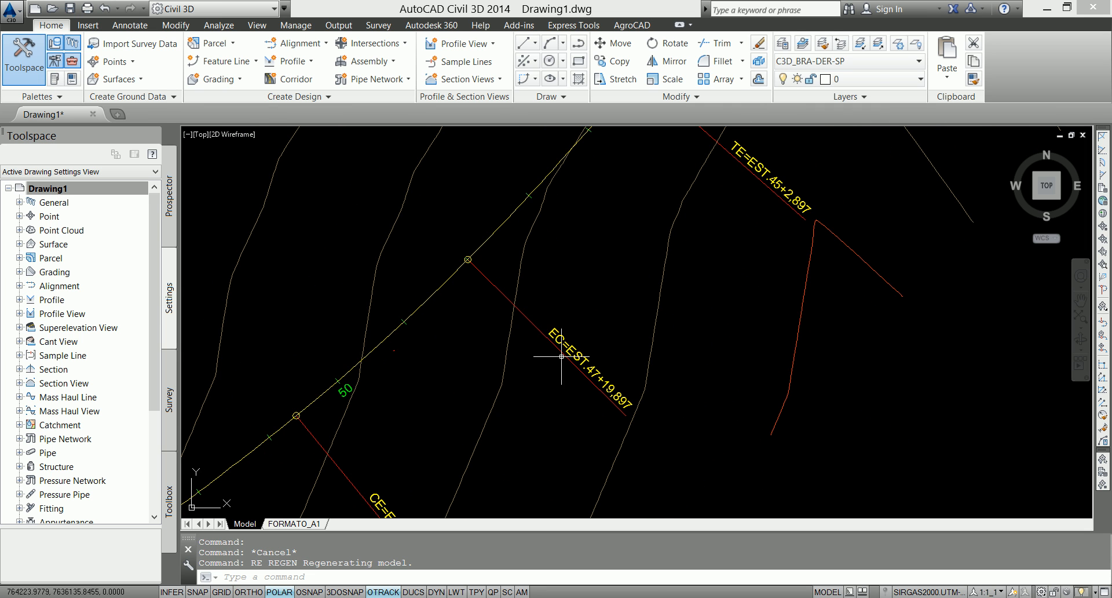
middle_click_drag(527, 418, 747, 232)
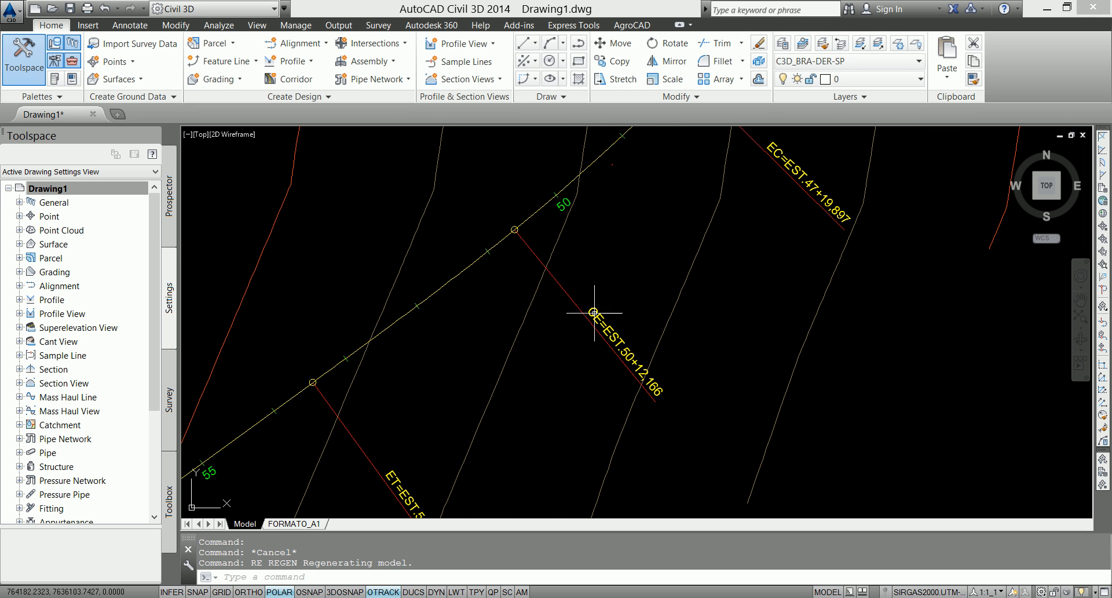
middle_click_drag(516, 455, 720, 340)
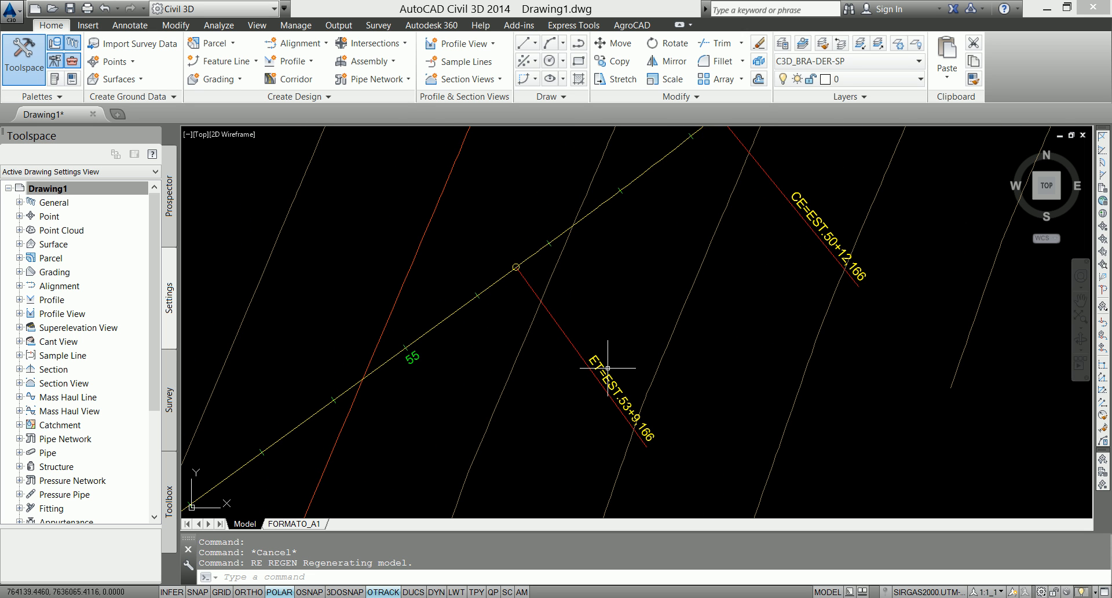
scroll(516, 437, "down", 4)
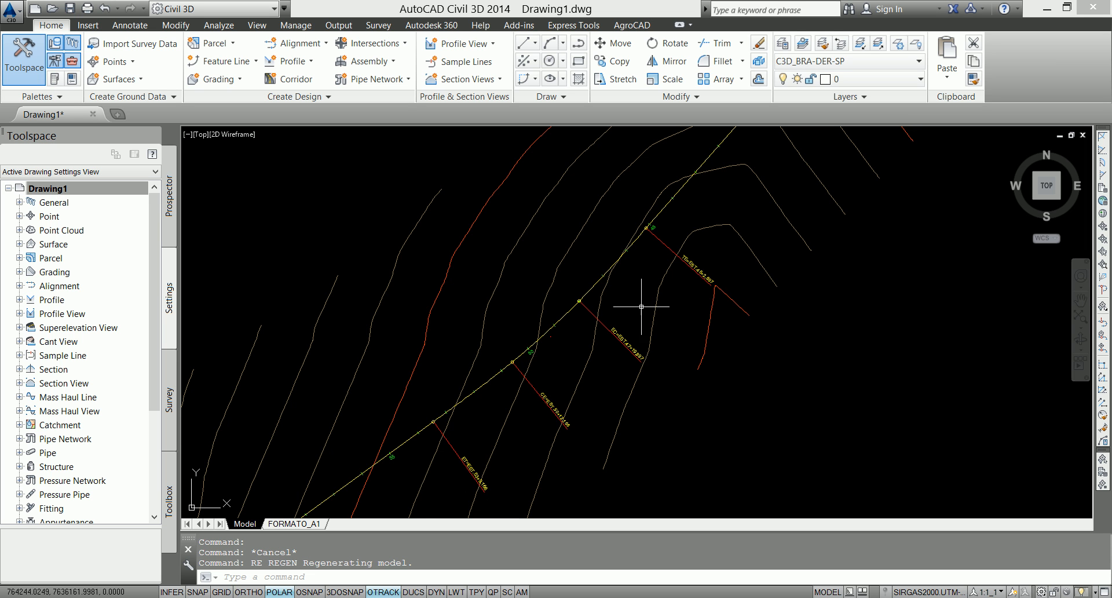
Examine the PC and PT station labels of the simple curve and compare them with the neighbouring spiral group's labels.
mouse_move(796, 198)
middle_mouse_down()
mouse_move(663, 300)
mouse_move(485, 499)
middle_mouse_up()
scroll(662, 300, "down", 1)
middle_click_drag(752, 186, 603, 338)
scroll(587, 340, "up", 6)
scroll(632, 308, "down", 4)
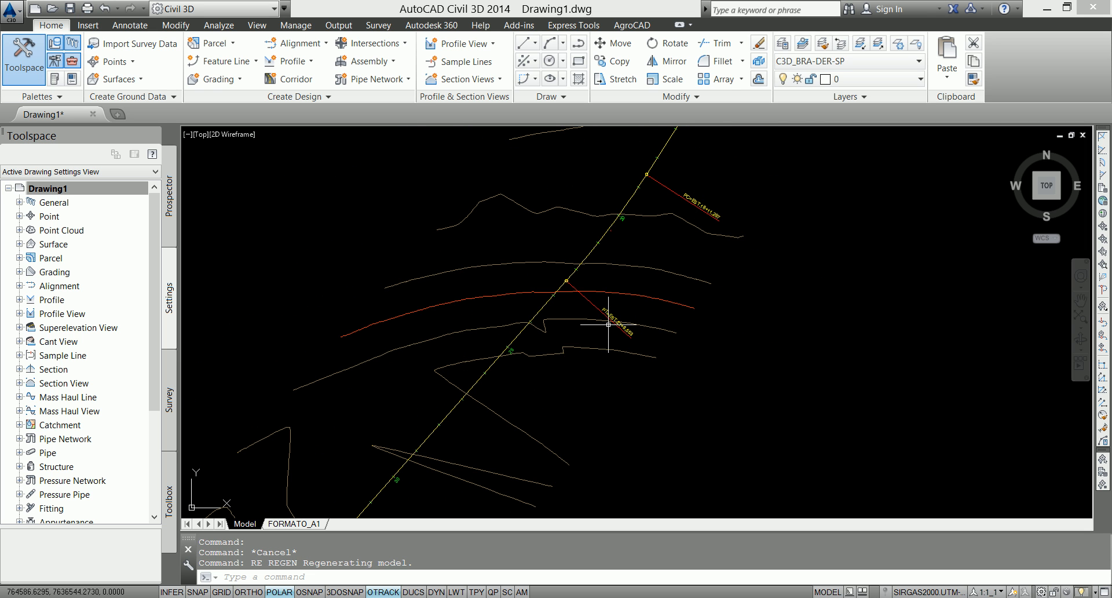
scroll(551, 371, "down", 3)
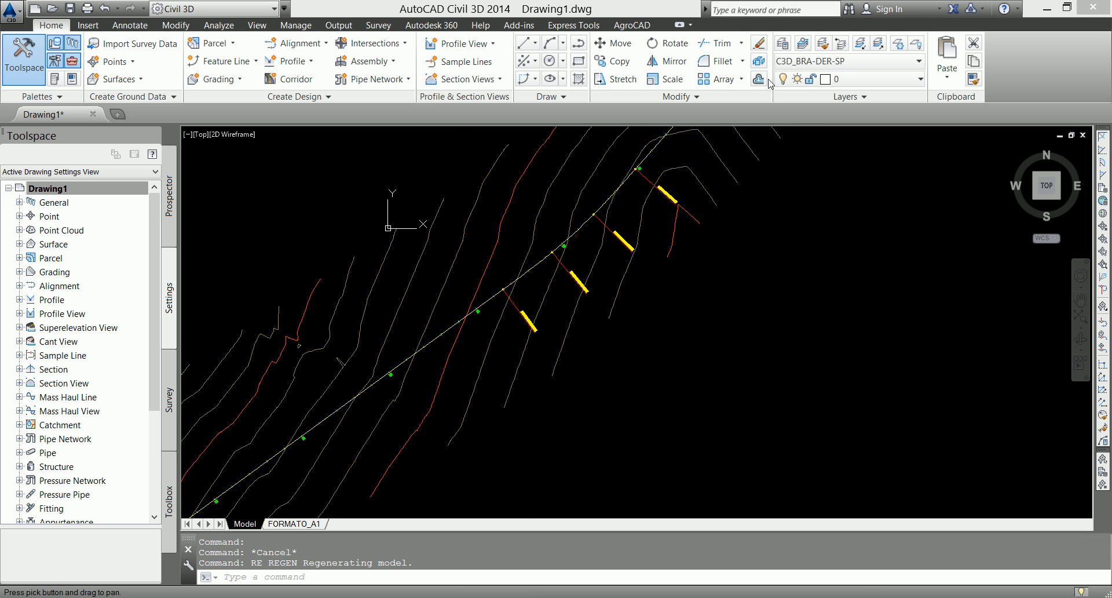
scroll(524, 324, "up", 3)
mouse_move(666, 231)
middle_mouse_down()
mouse_move(550, 336)
mouse_move(656, 228)
middle_mouse_up()
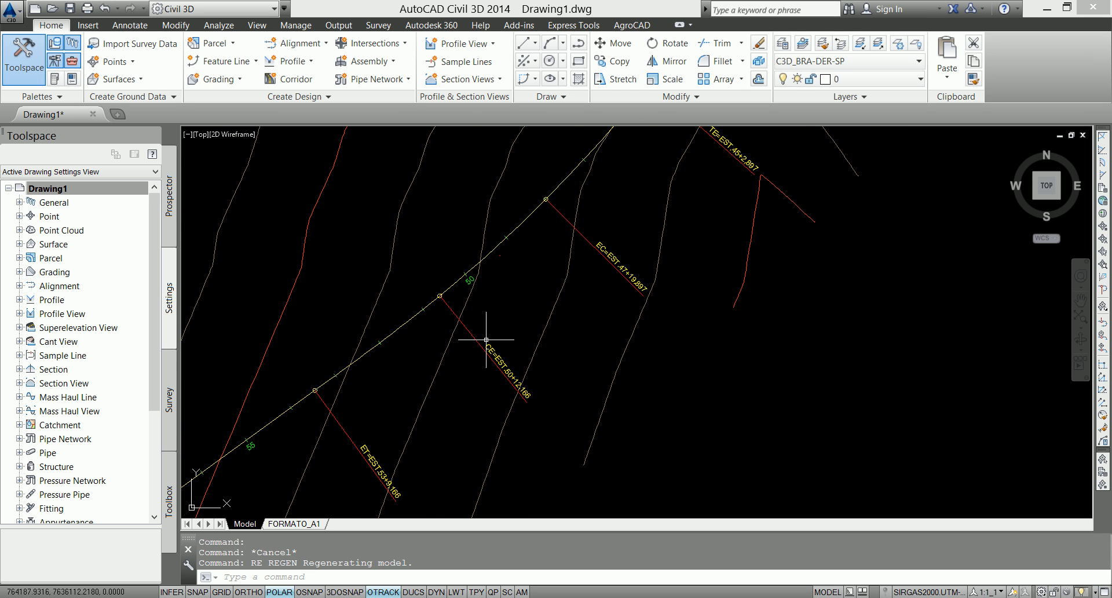
scroll(523, 332, "down", 4)
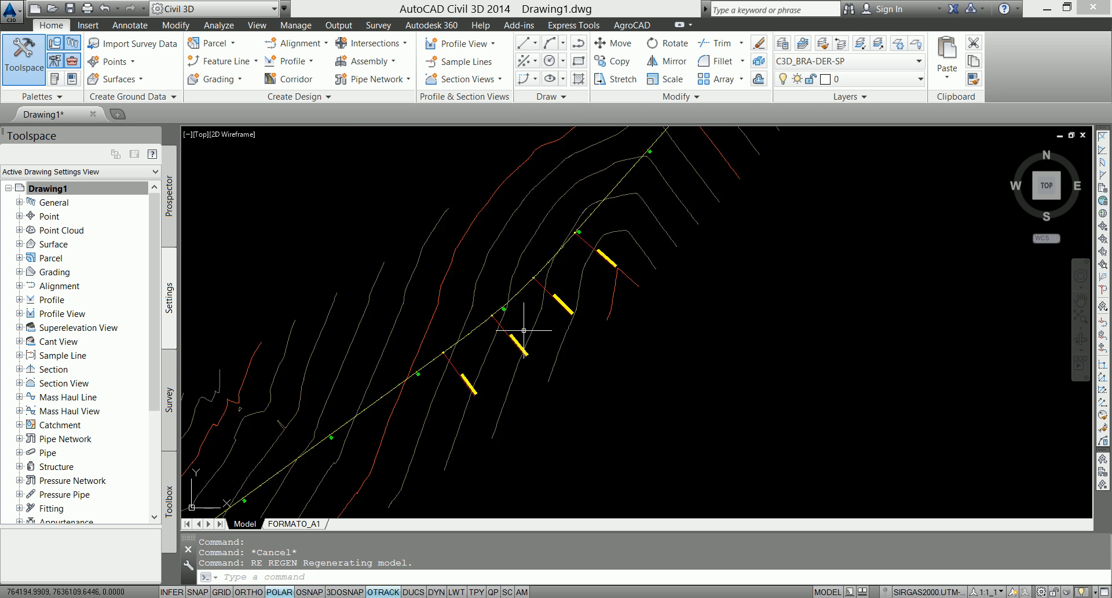
mouse_move(658, 241)
middle_mouse_down()
mouse_move(427, 447)
mouse_move(422, 481)
mouse_move(478, 493)
middle_mouse_up()
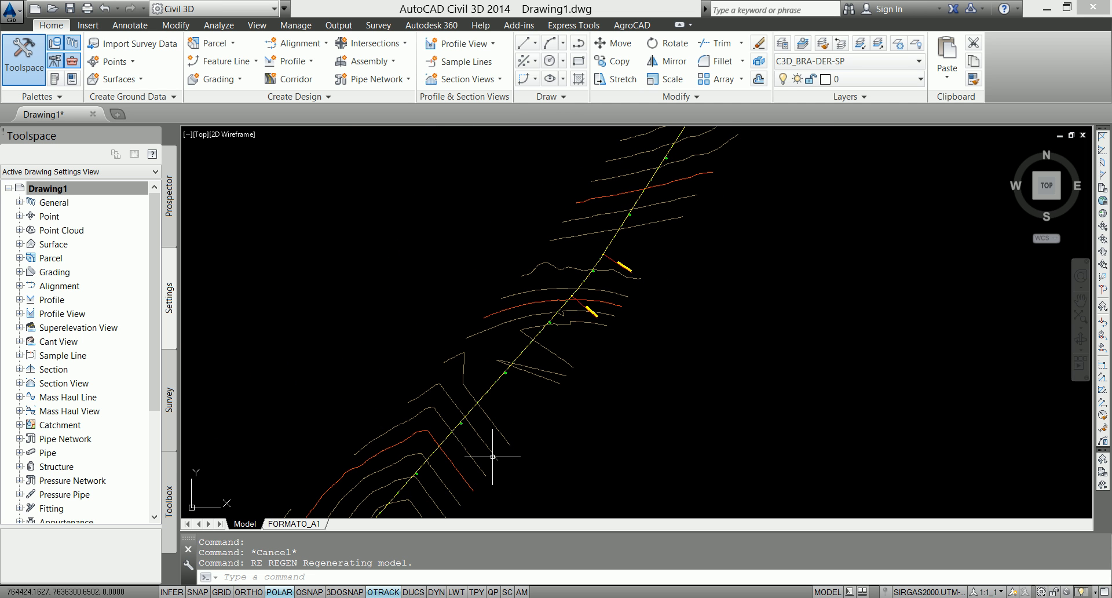
Return Toolspace to the Prospector view and inspect the whole alignment over the surface contours.
left_click(170, 224)
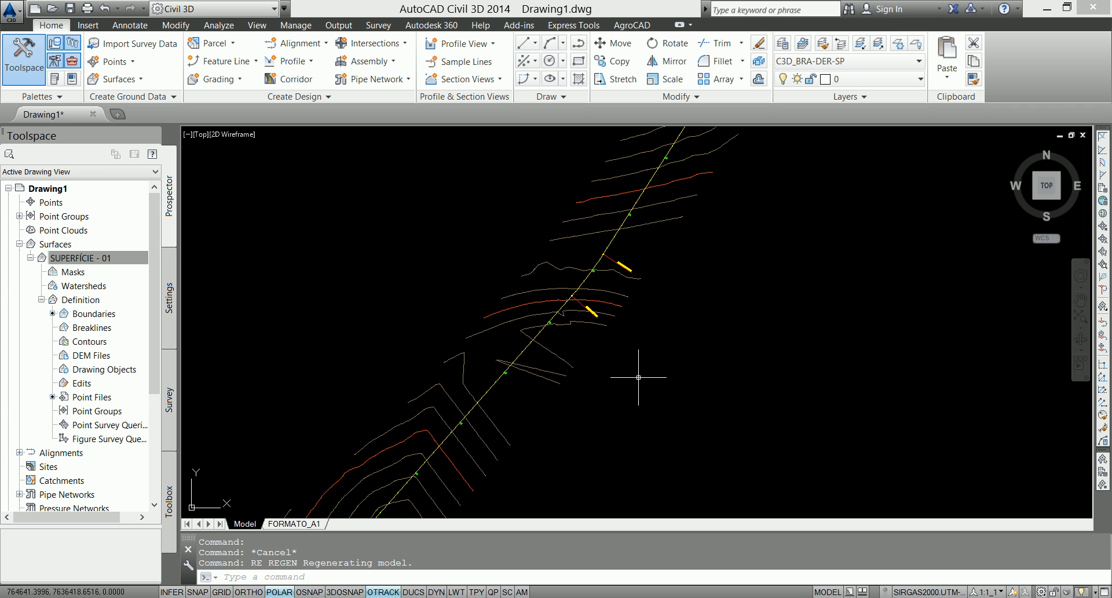
scroll(618, 349, "down", 5)
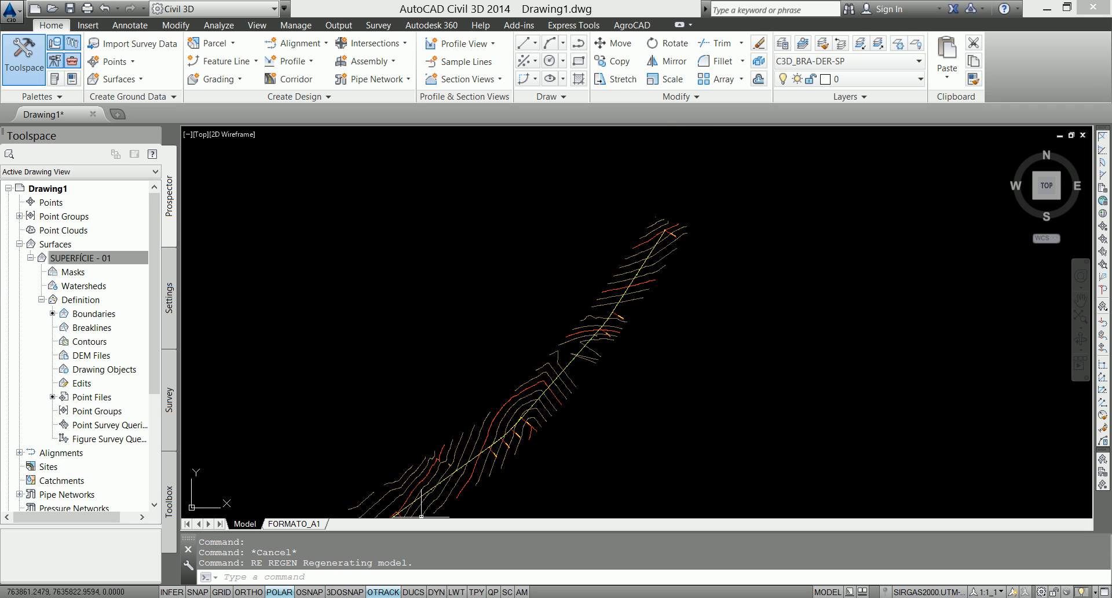
middle_click_drag(421, 514, 522, 399)
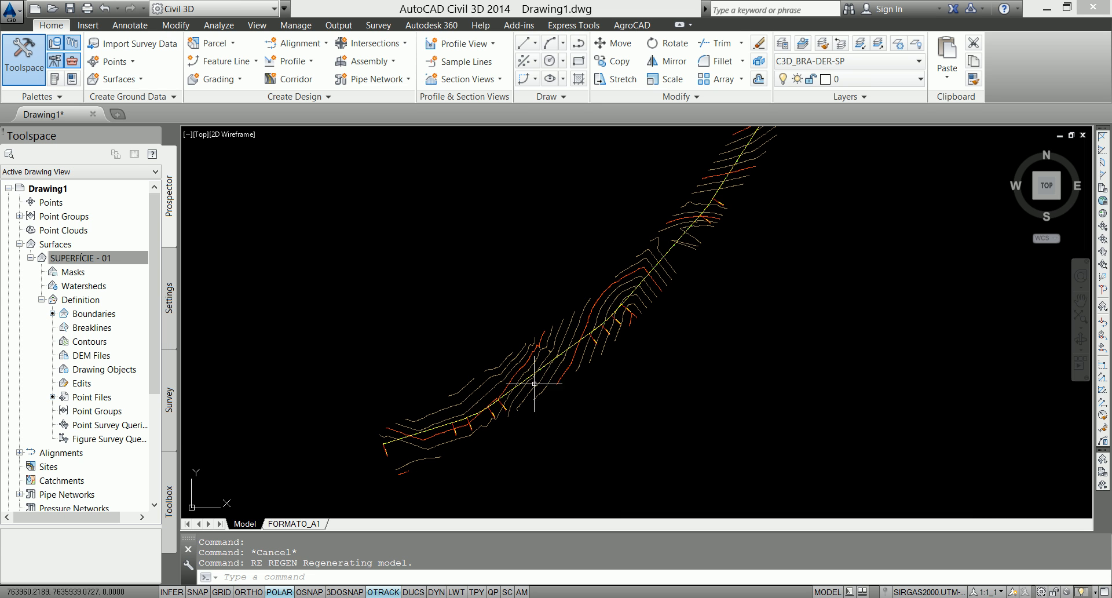
middle_click_drag(748, 155, 717, 173)
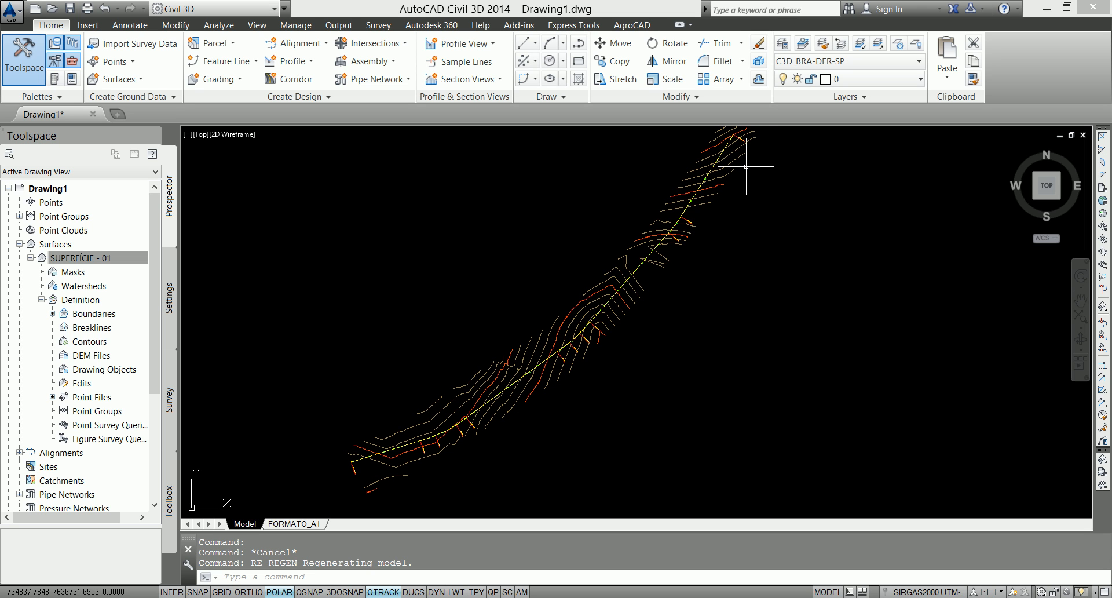
mouse_move(747, 166)
mouse_move(364, 497)
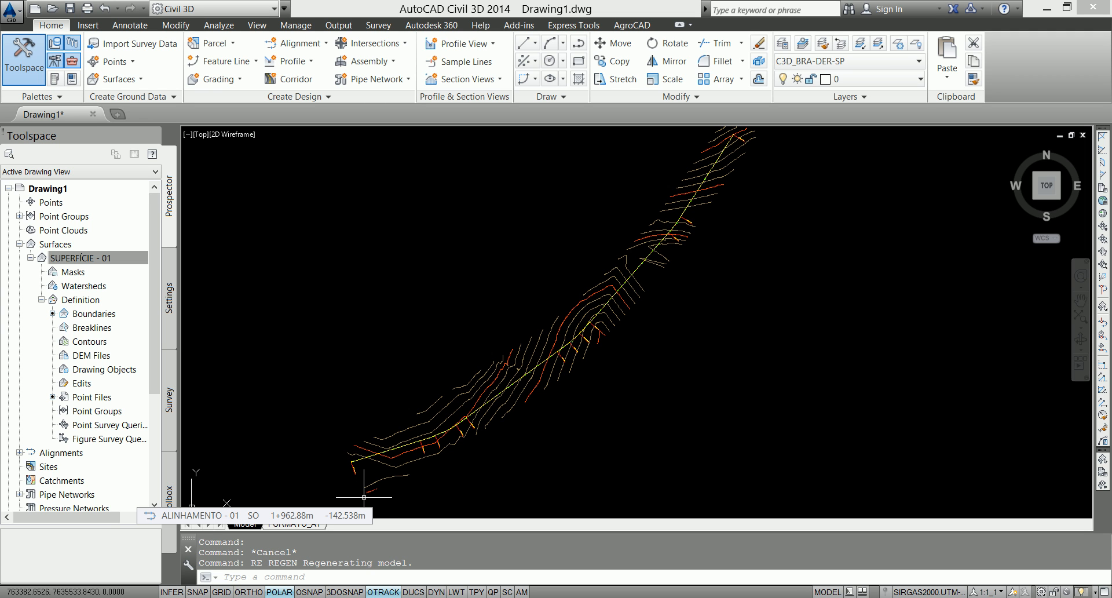